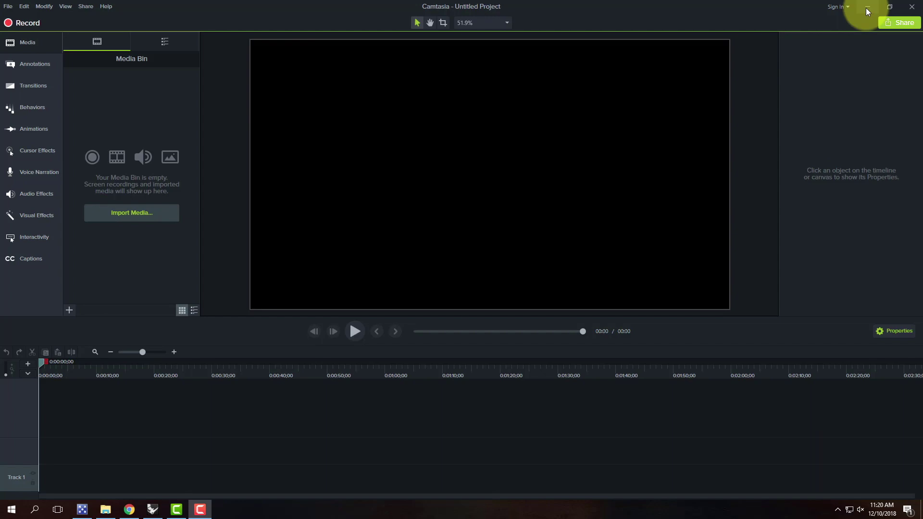
Leave the Camtasia window and switch to the MasterSiteF2018 model in Rhinoceros
click(871, 6)
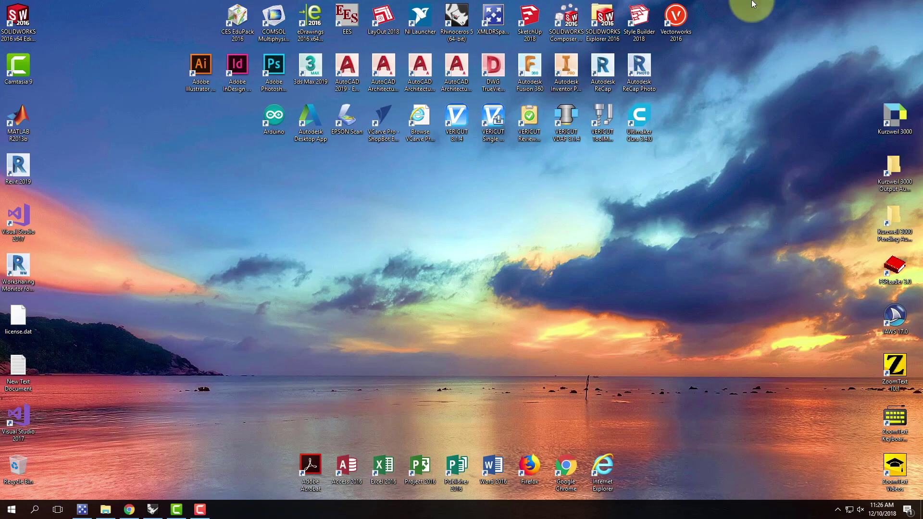
click(129, 509)
scroll(268, 289, up, 10)
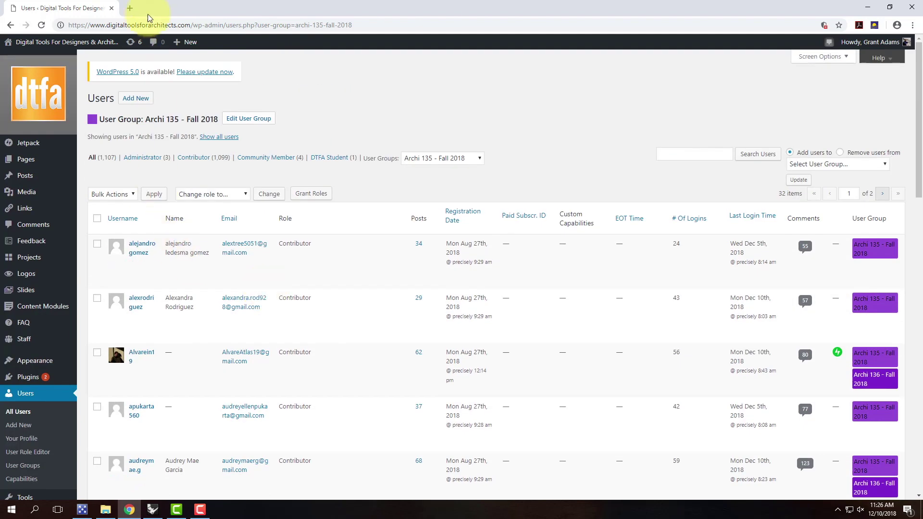
click(150, 511)
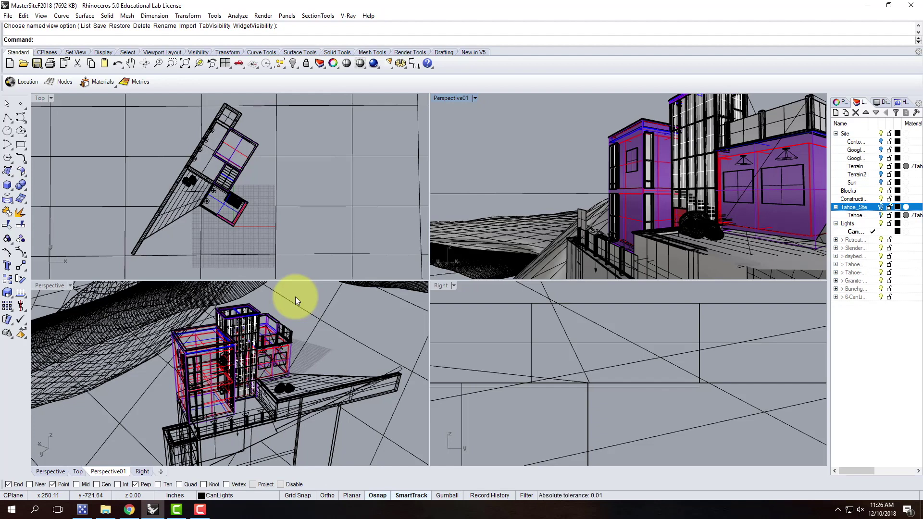
Delete the picked object at the terrace railing beside the building in the Perspective01 view
click(584, 214)
click(612, 241)
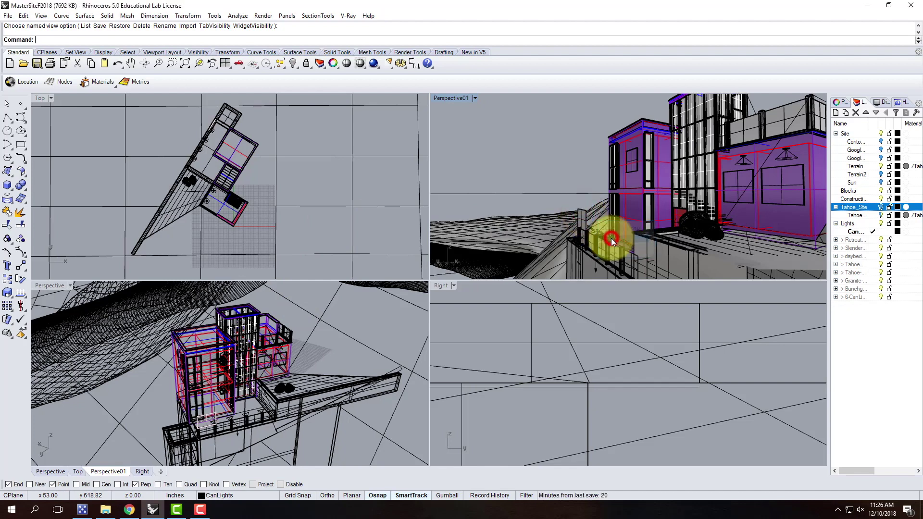
key(Delete)
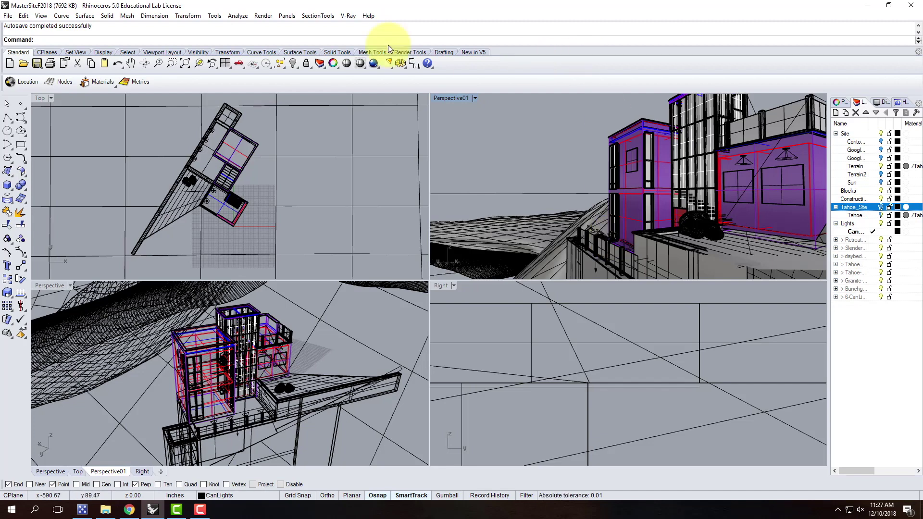
Save a copy of the model in the F2018 folder as MasterSiteF2018-Plan
click(70, 3)
click(8, 17)
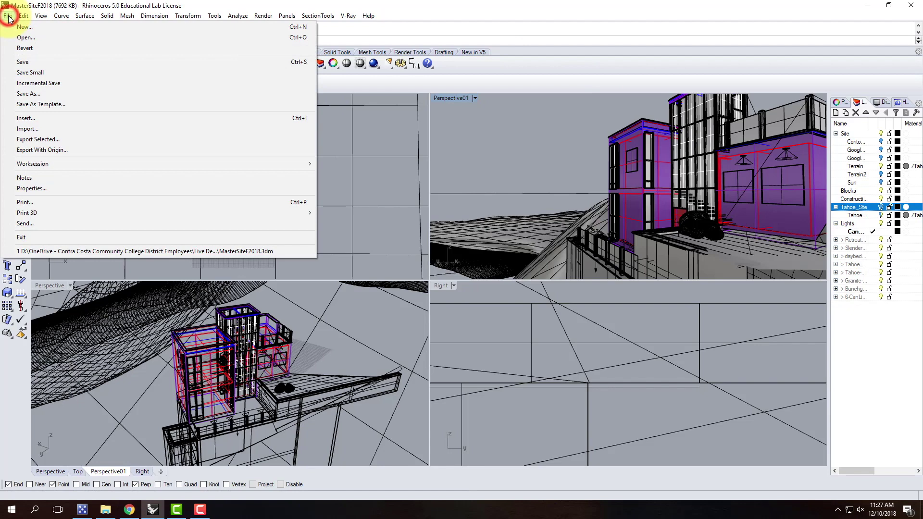
click(41, 93)
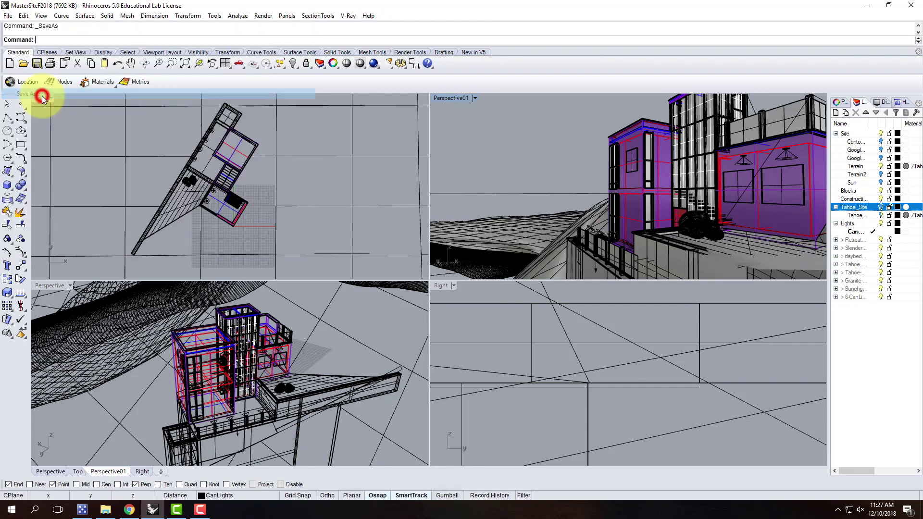
click(117, 121)
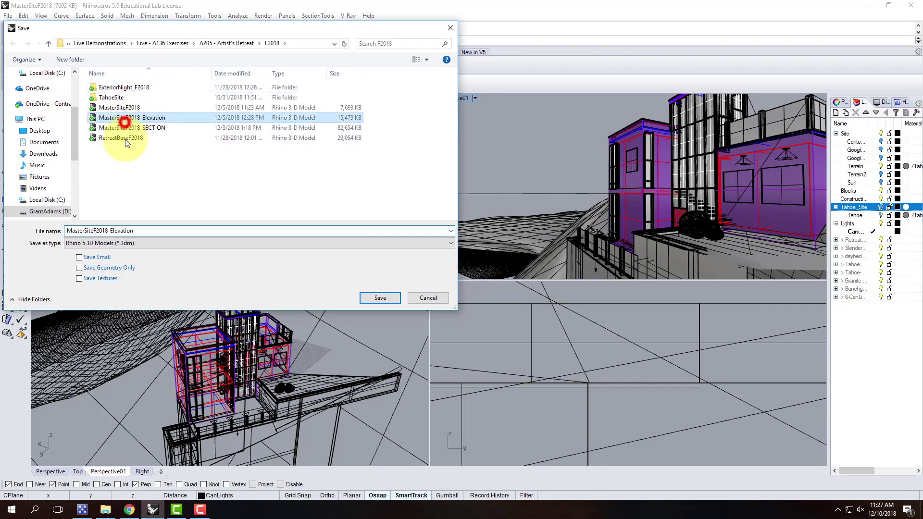
click(129, 234)
drag(110, 231, 170, 231)
text(Plan)
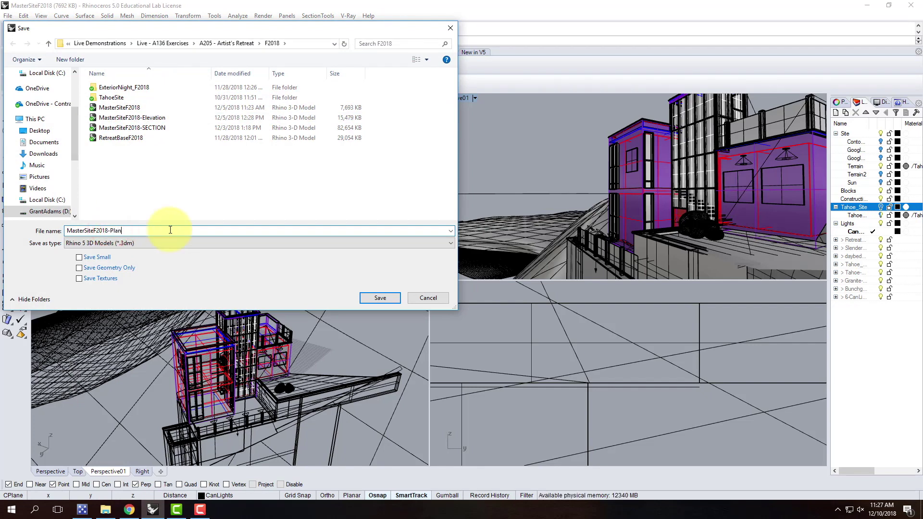
click(392, 299)
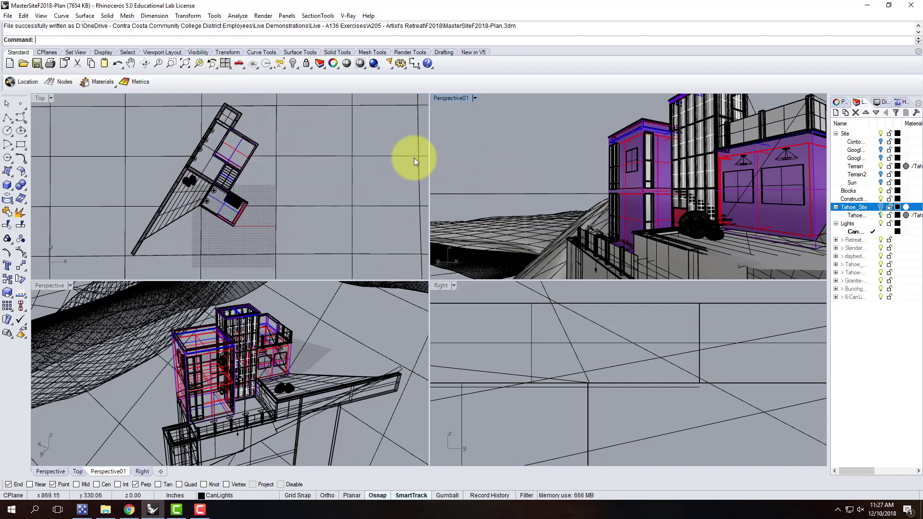
Set the Top viewport to the world Top view
click(52, 100)
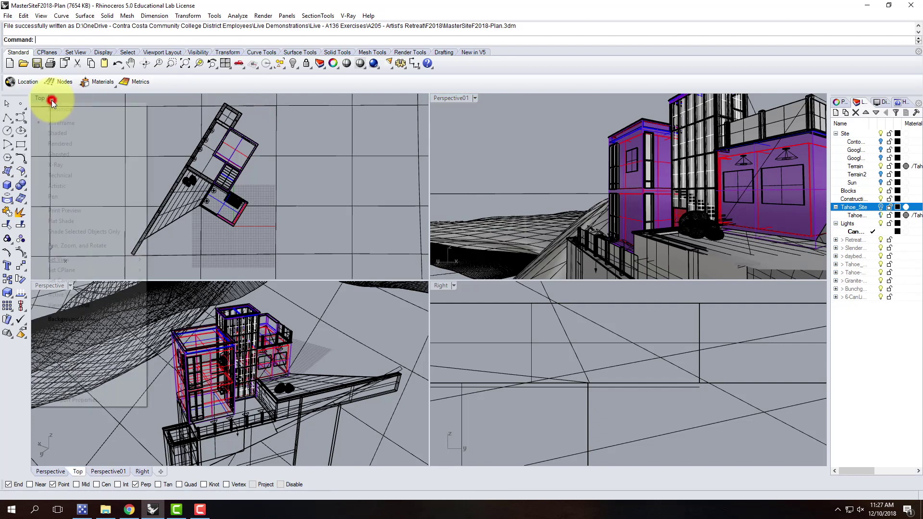
mouse_move(60, 260)
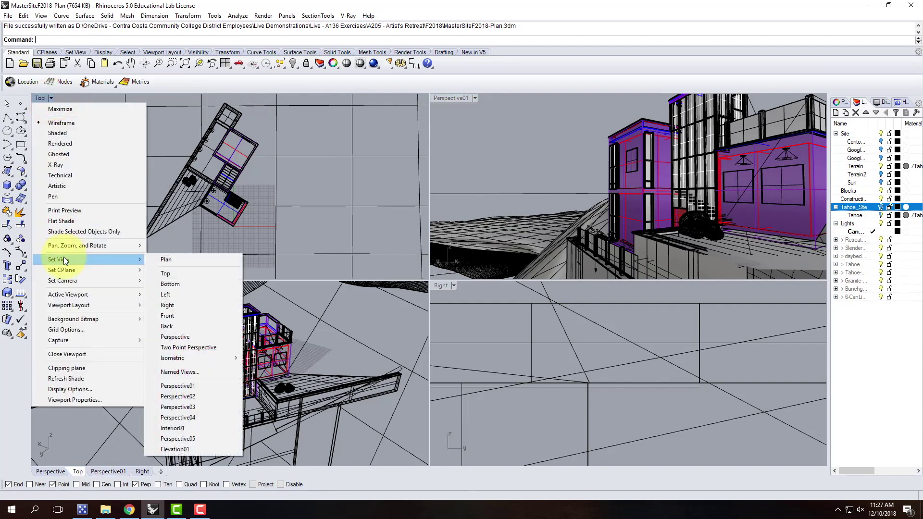
click(180, 274)
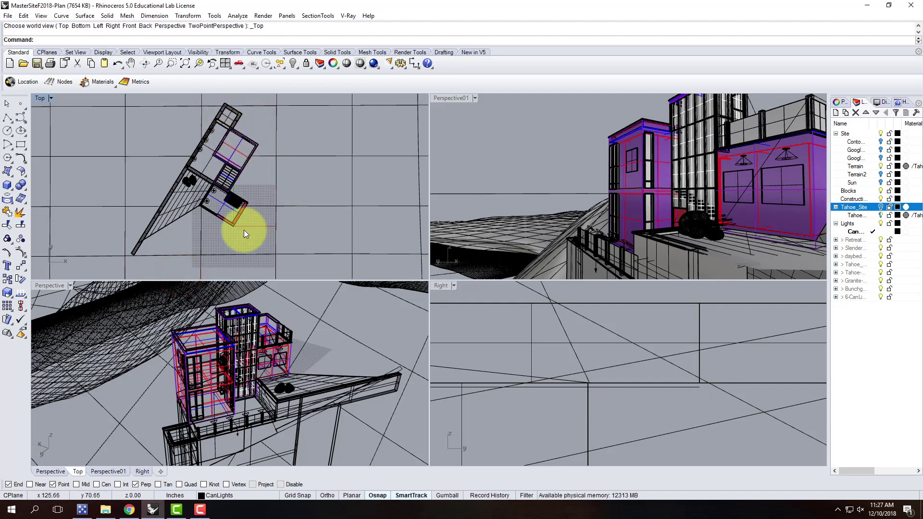
key(Escape)
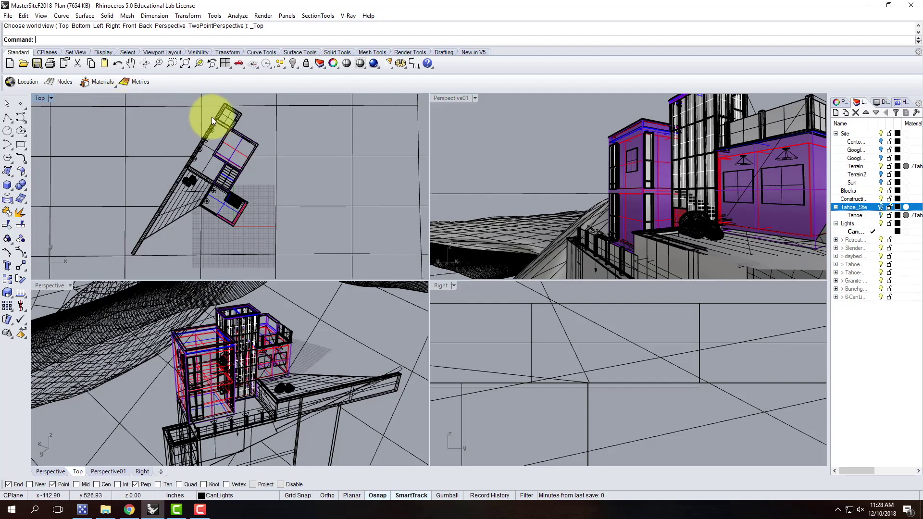
Show the camera object of the Top viewport
click(52, 98)
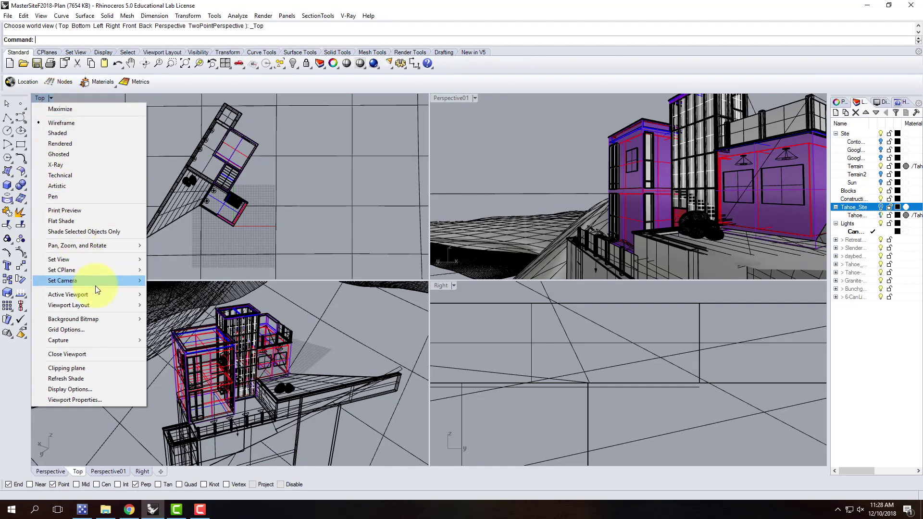
mouse_move(107, 281)
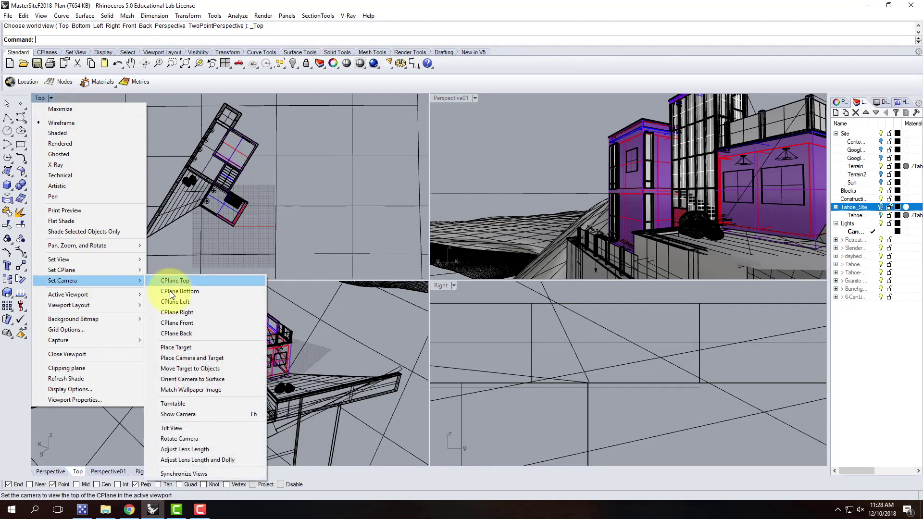
click(190, 413)
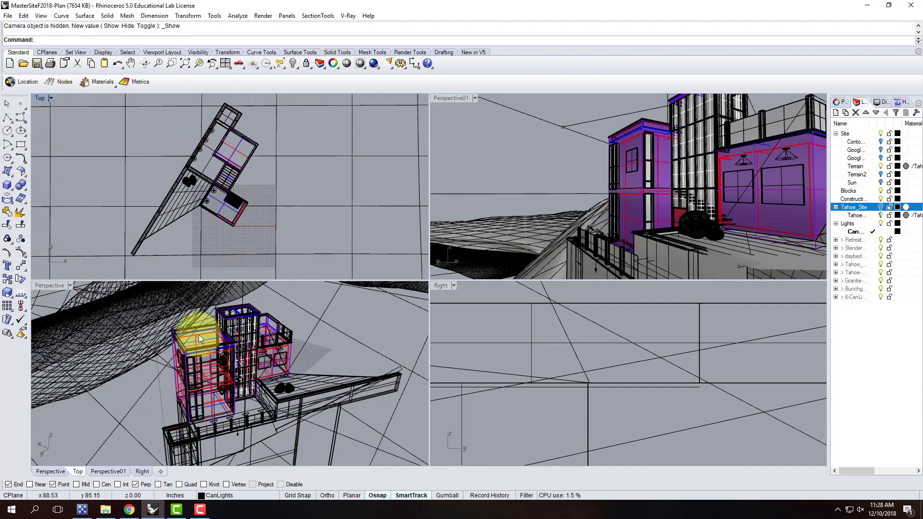
Examine the Top view's camera above the building and terrain in the Perspective01, Perspective and Right viewports
scroll(568, 177, down, 3)
right_drag(565, 179, 596, 225)
right_drag(221, 436, 186, 406)
scroll(175, 404, down, 5)
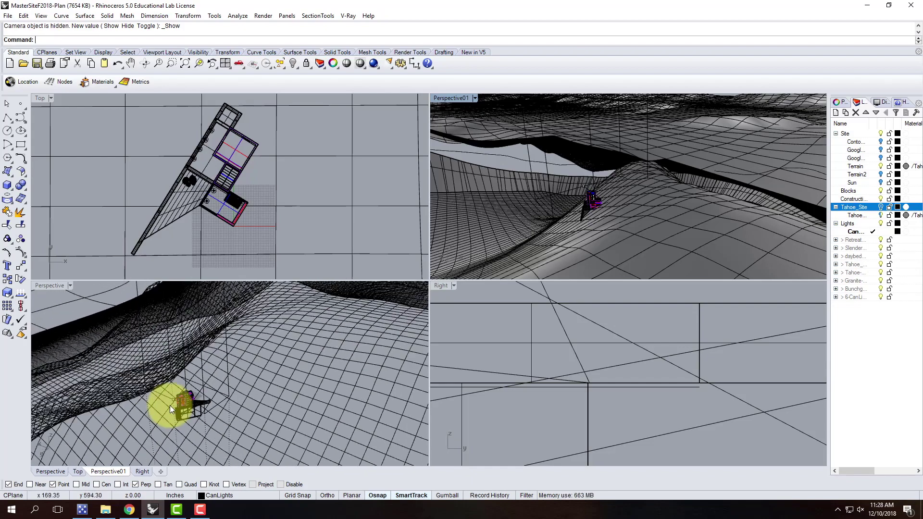
scroll(553, 383, up, 3)
scroll(573, 391, down, 8)
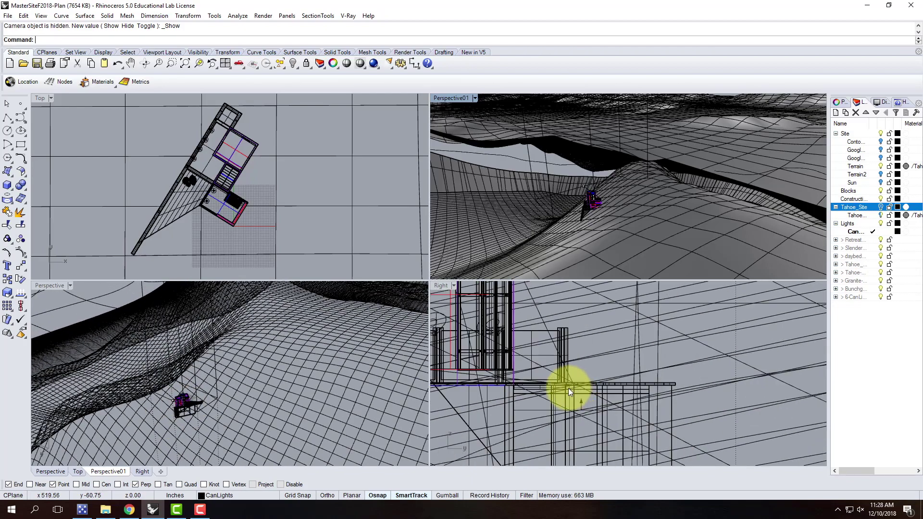
scroll(569, 388, down, 6)
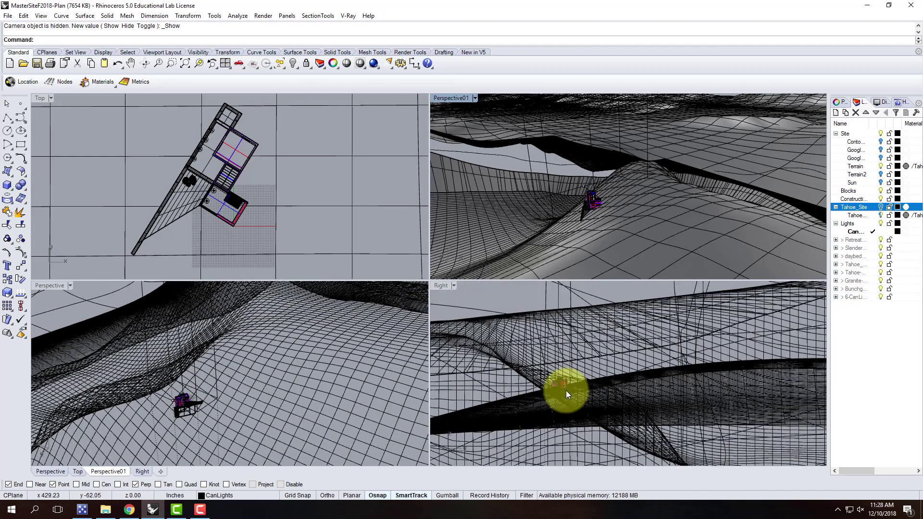
click(567, 306)
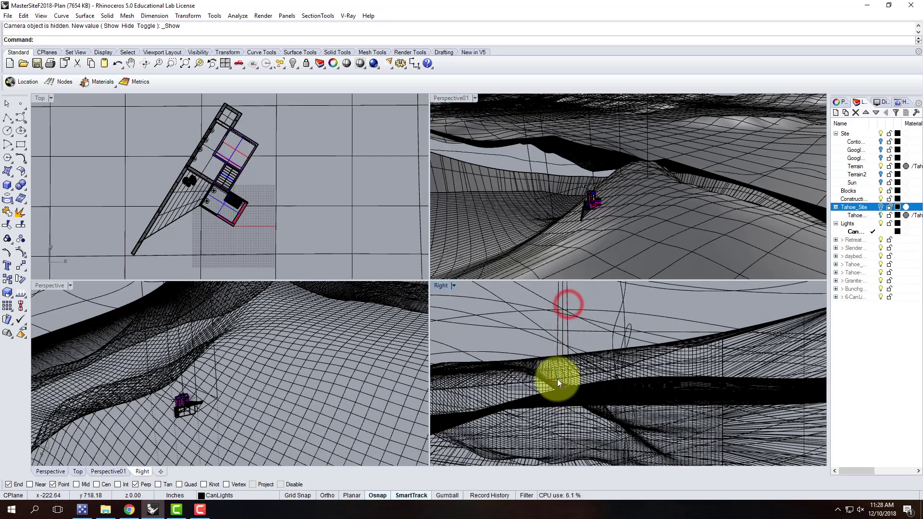
scroll(549, 403, down, 5)
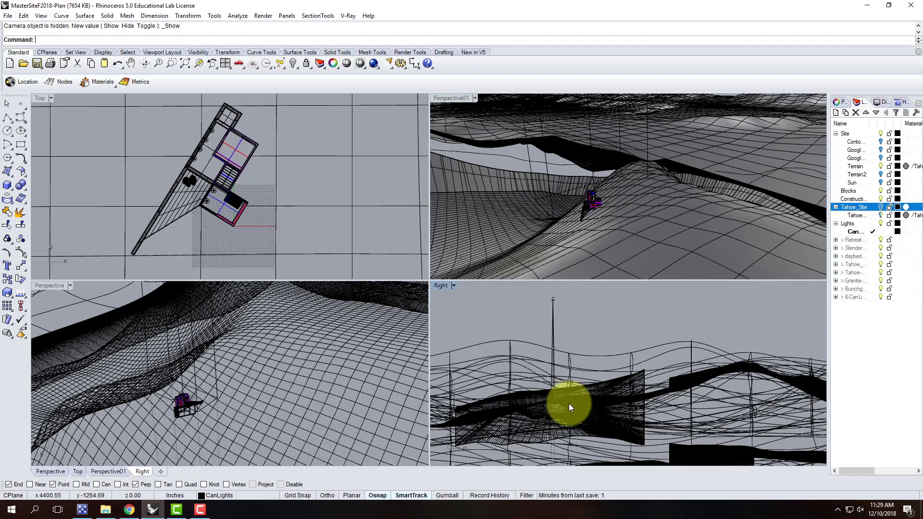
scroll(586, 180, up, 4)
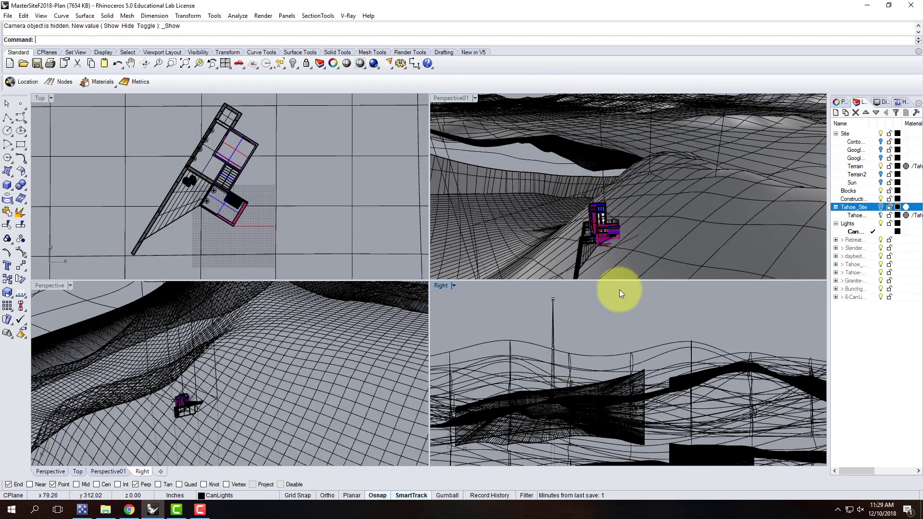
Maximize the Perspective01 viewport and try the camera's control points, ending with the camera point just left of the building selected
double_click(458, 99)
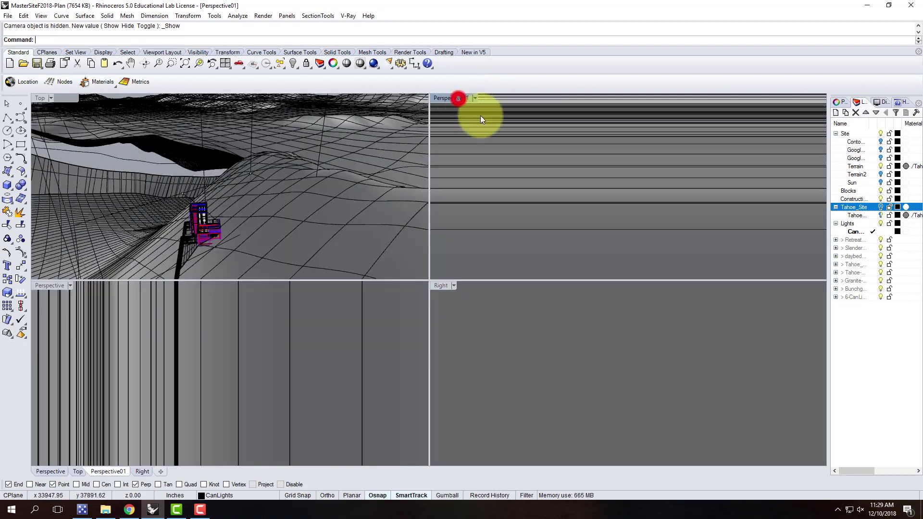
right_drag(344, 258, 321, 316)
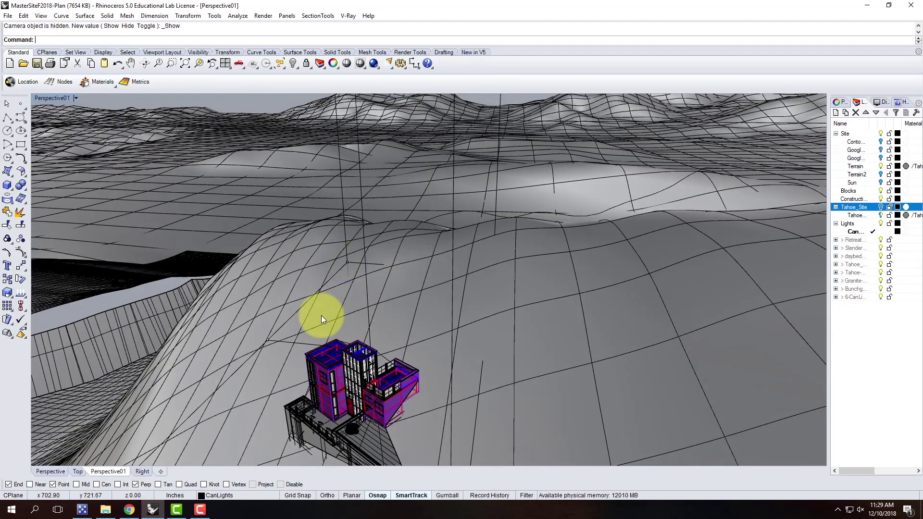
right_click(268, 342)
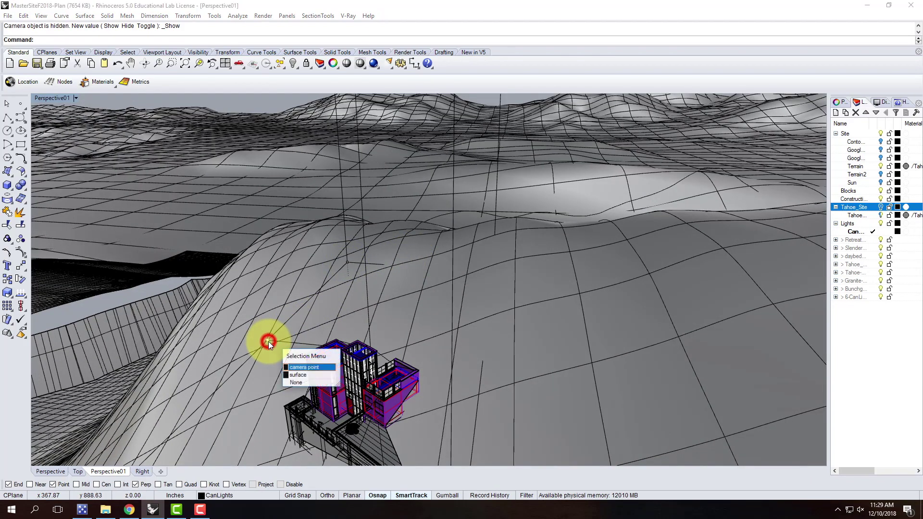
click(296, 367)
click(349, 262)
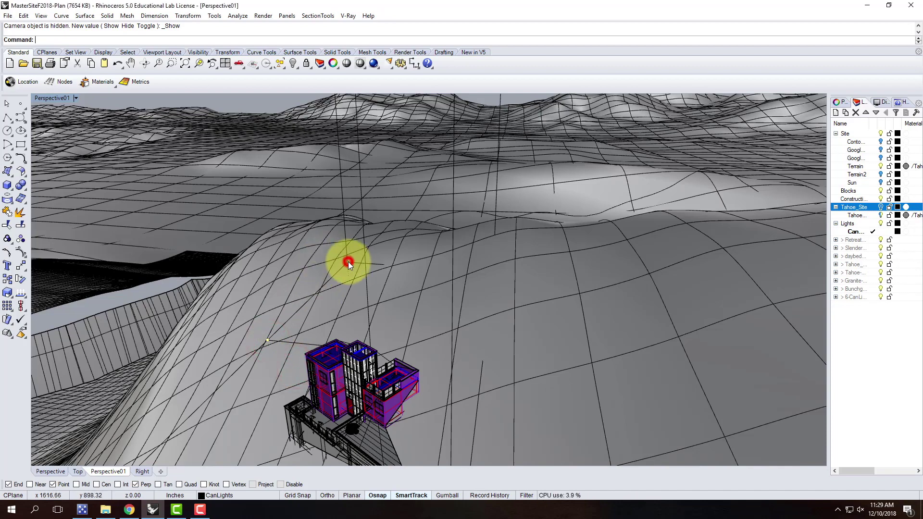
click(387, 295)
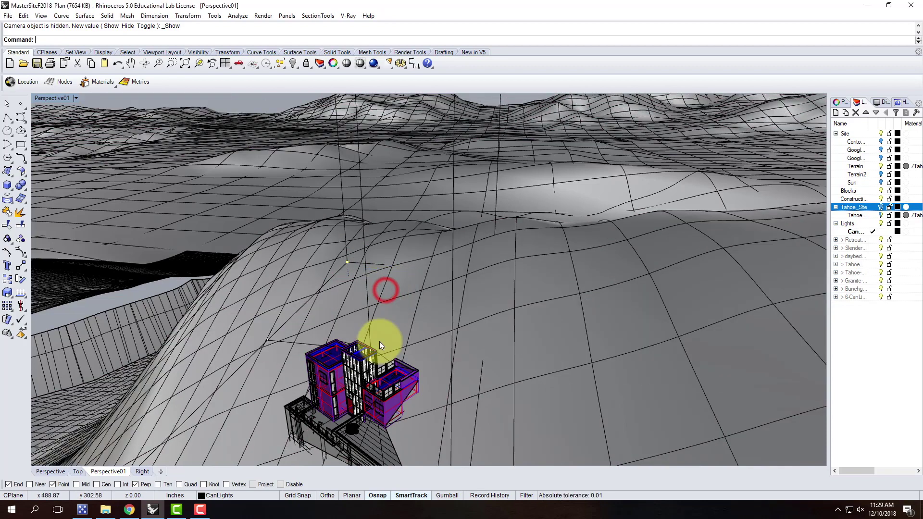
click(370, 350)
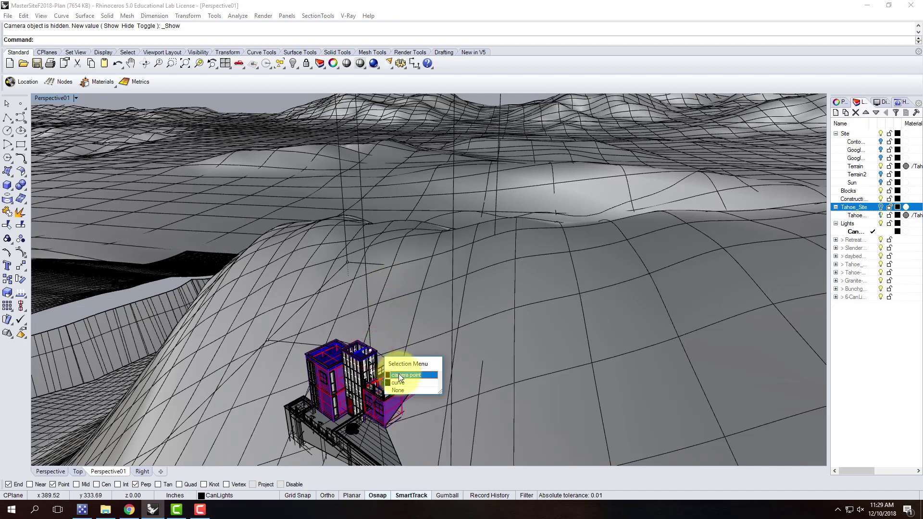
click(380, 374)
click(267, 341)
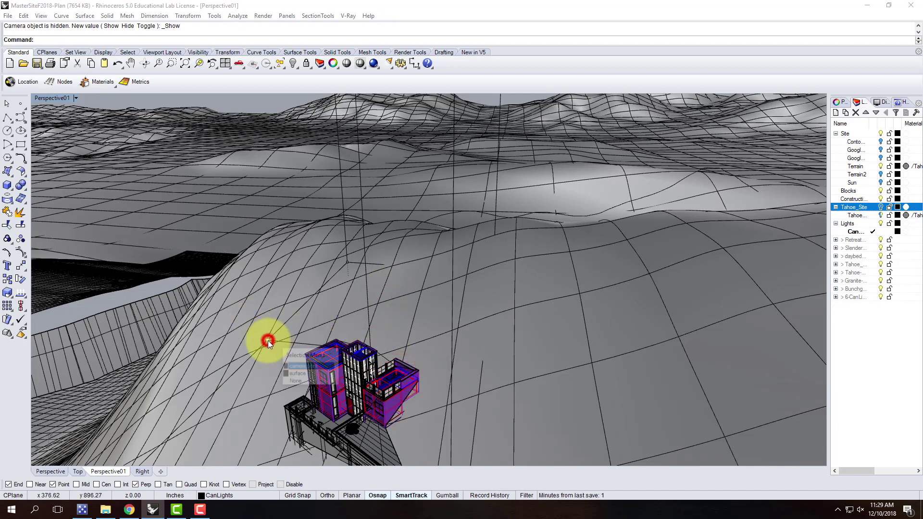
click(312, 366)
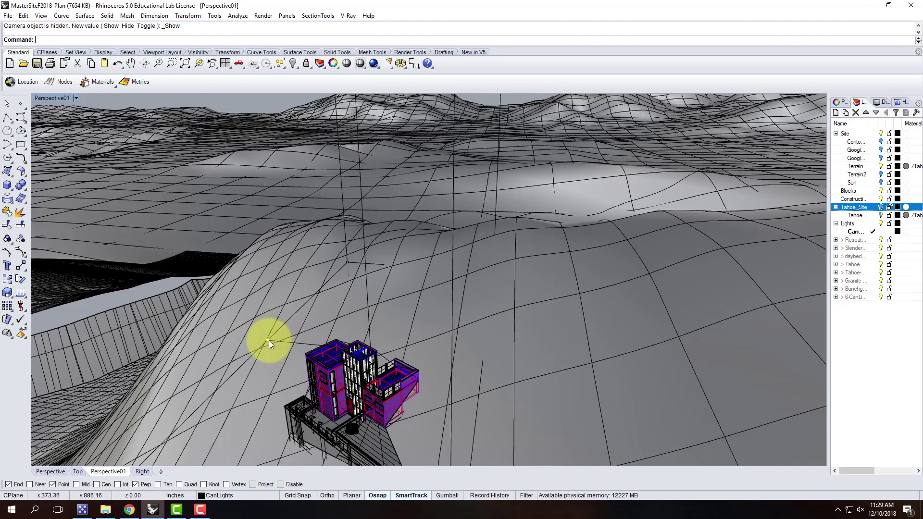
Restore the four-viewport layout and bring the building and its adjacent camera point up close in the Perspective viewport
double_click(59, 101)
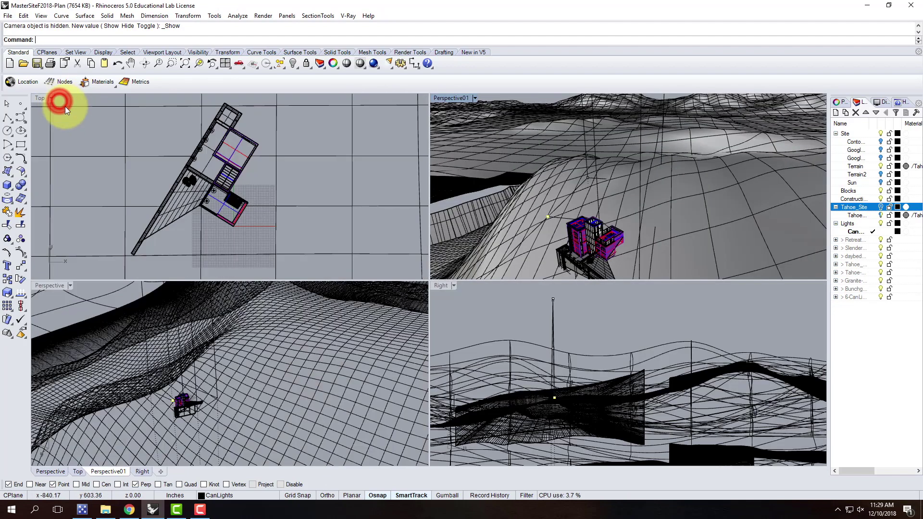
mouse_move(176, 403)
right_down()
mouse_move(196, 421)
mouse_move(184, 412)
right_up()
scroll(184, 412, up, 6)
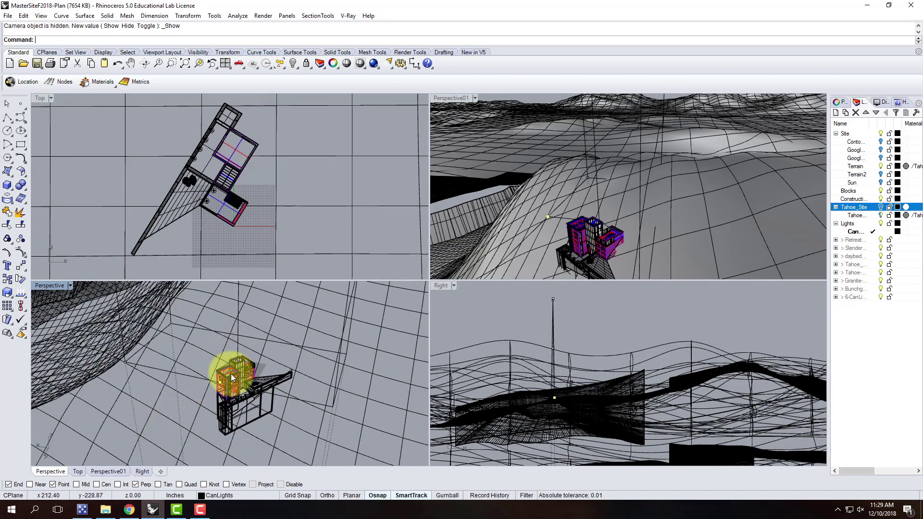
right_drag(236, 390, 202, 400)
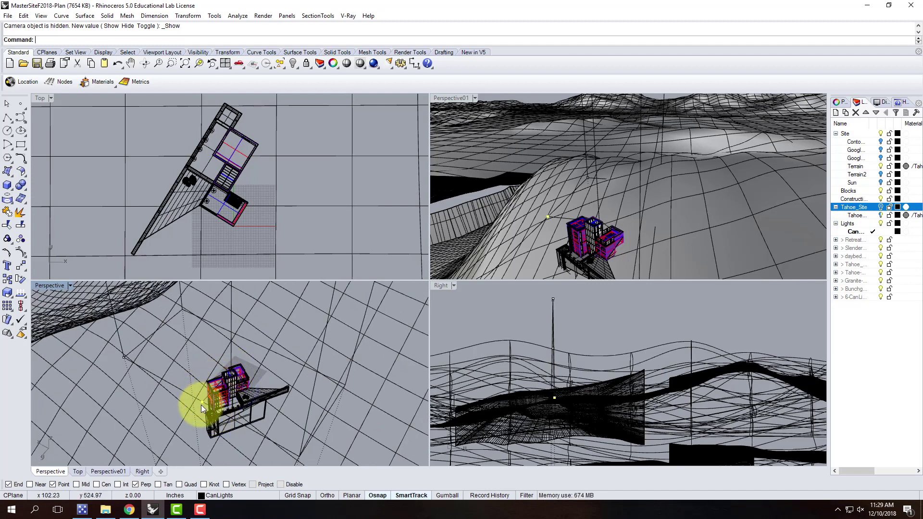
Begin rotating the selected camera point about the camera's target point at the building, using the camera point itself as first reference
text(rotate)
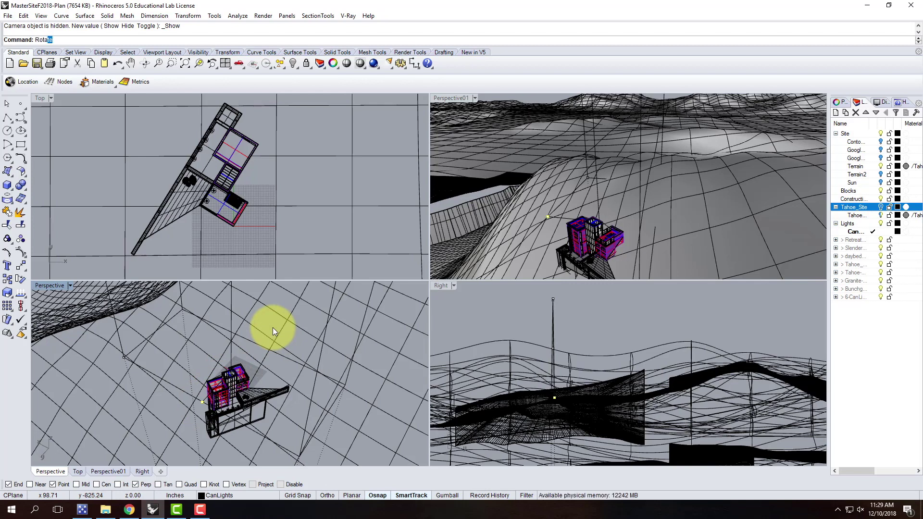
key(Return)
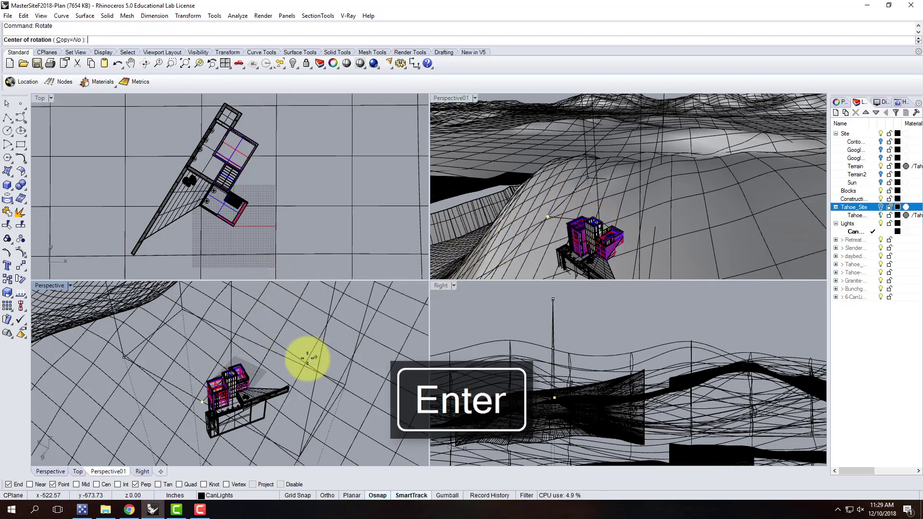
scroll(252, 371, up, 3)
scroll(294, 371, up, 3)
right_drag(289, 383, 207, 378)
scroll(237, 392, down, 3)
right_drag(248, 359, 227, 371)
scroll(271, 371, up, 3)
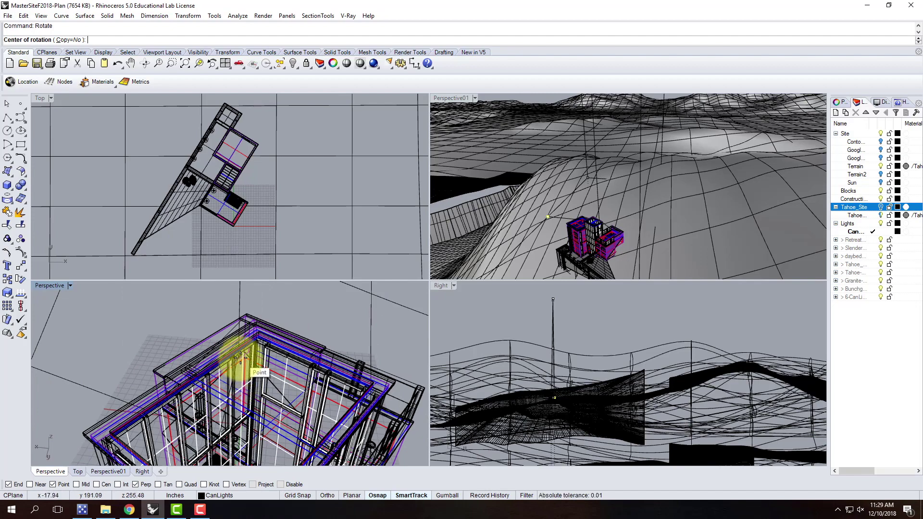
scroll(274, 313, down, 4)
right_drag(310, 336, 224, 374)
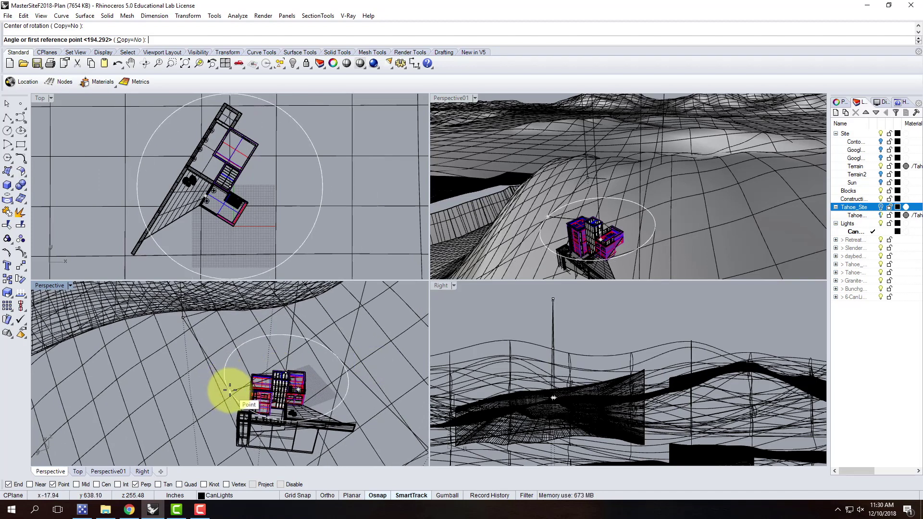
click(230, 389)
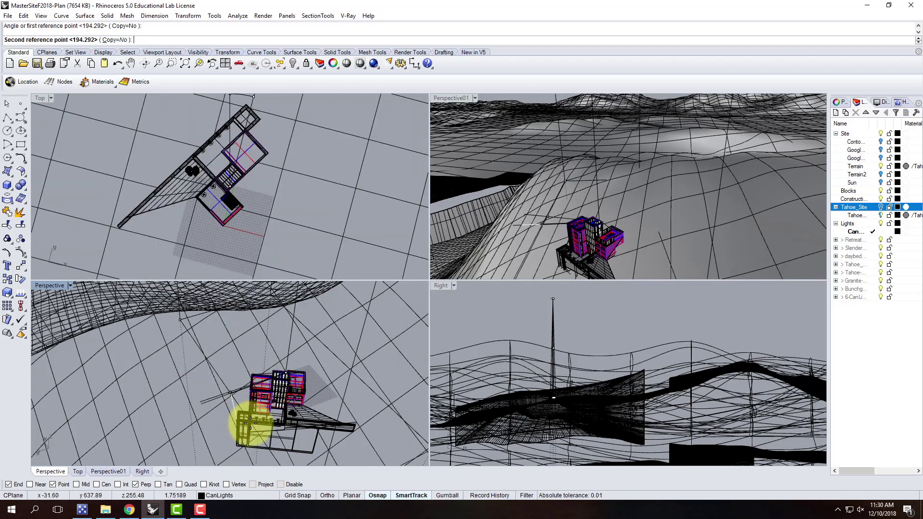
Turn off the End and Point object snaps during the rotation, leaving only Perp active for the second reference
scroll(297, 388, up, 5)
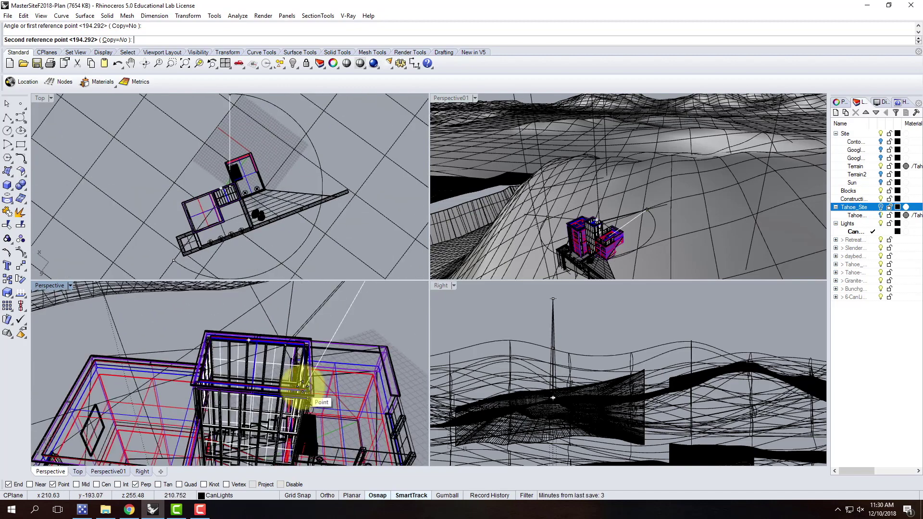
scroll(302, 384, up, 3)
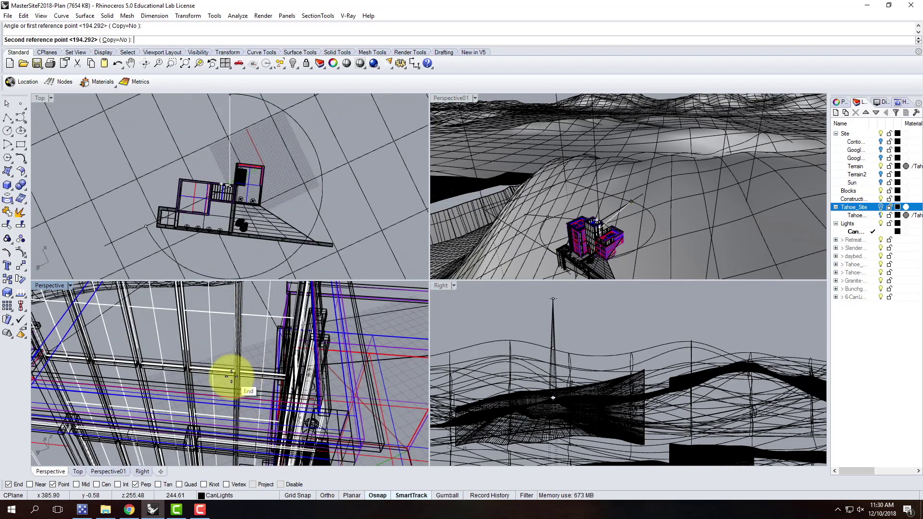
scroll(231, 377, down, 8)
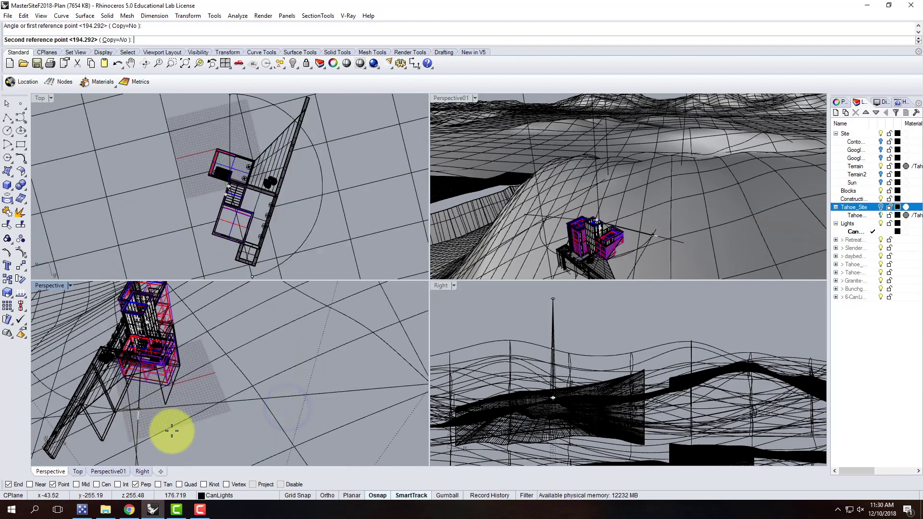
scroll(133, 318, up, 5)
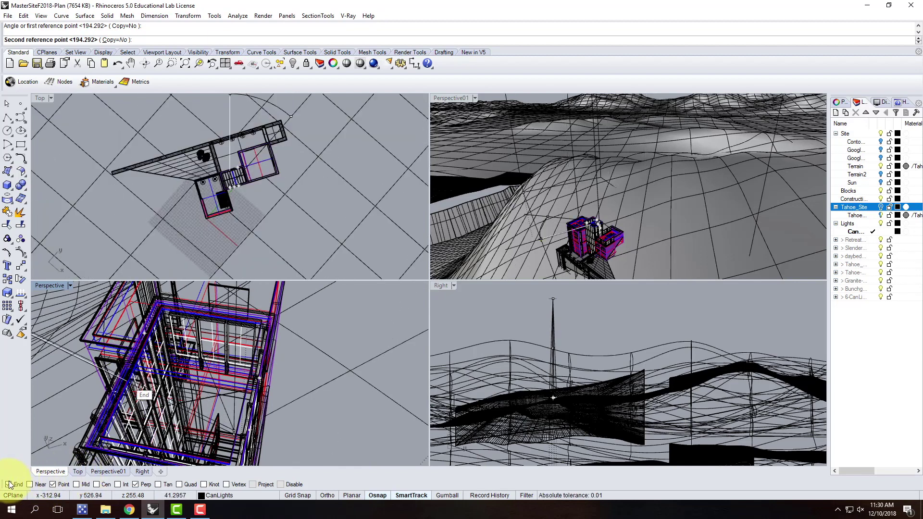
click(53, 485)
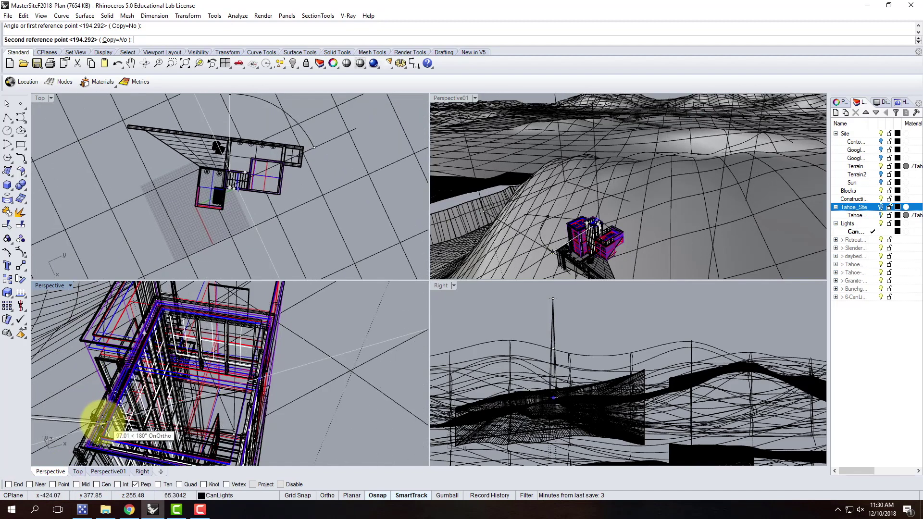
Enable Project and finish the camera rotation by snapping the second reference perpendicular to the middle tower's top edge
right_drag(99, 418, 284, 359)
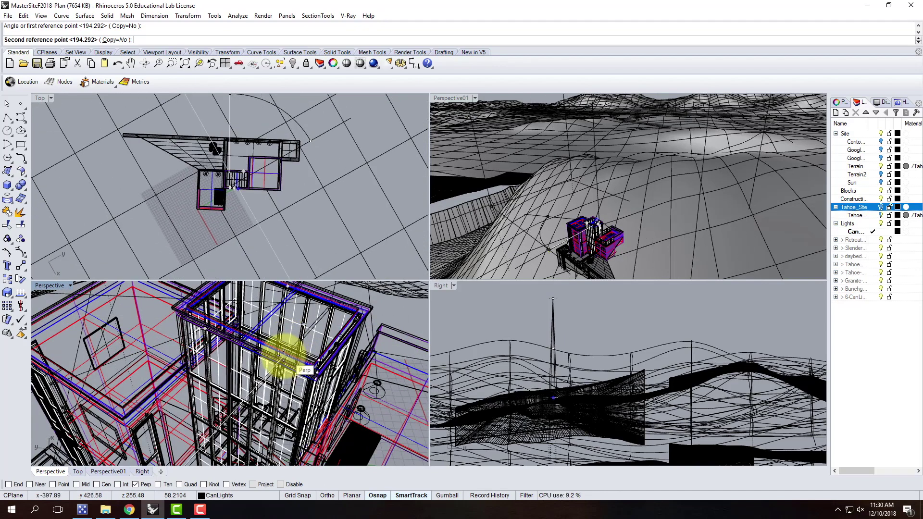
scroll(264, 382, down, 3)
right_drag(264, 381, 292, 331)
scroll(288, 336, up, 2)
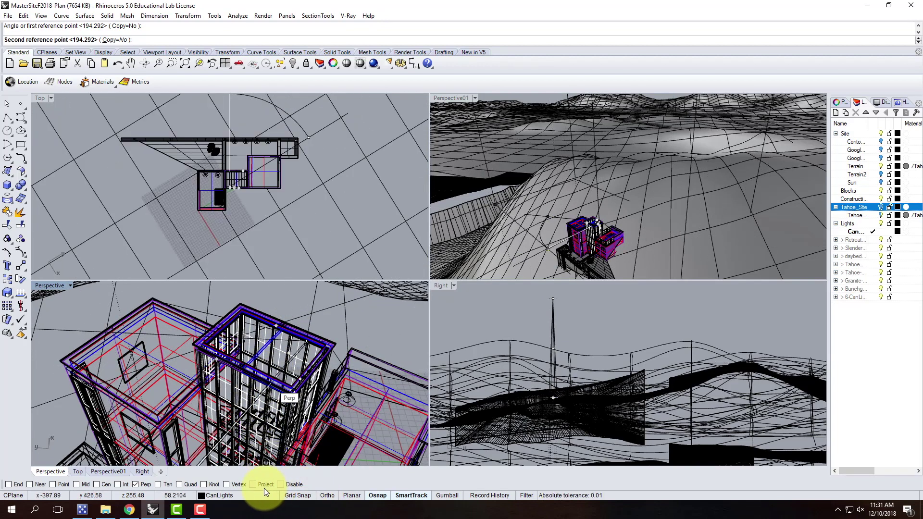
click(252, 485)
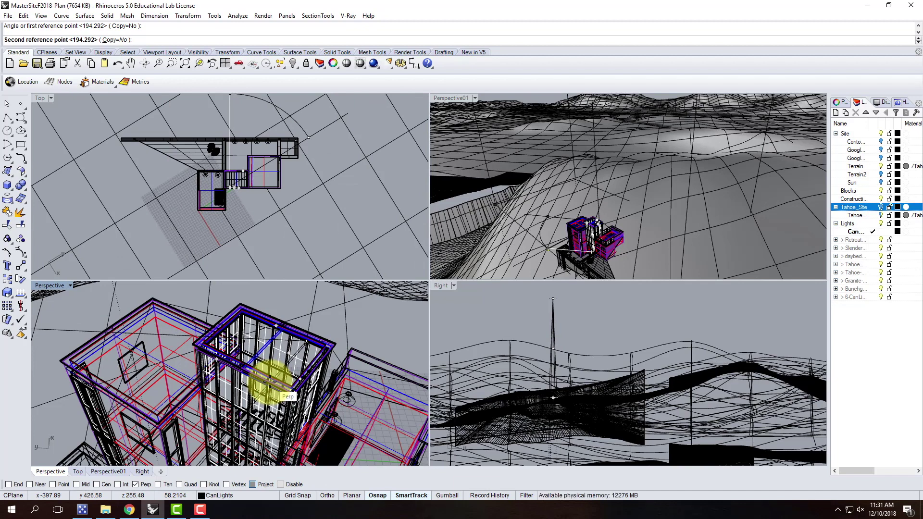
click(269, 382)
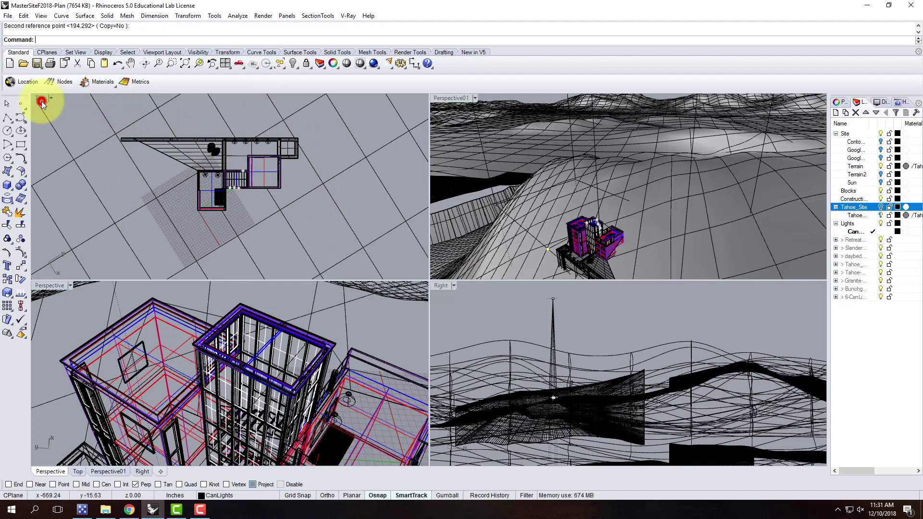
Frame the building in the rotated Top viewport and save it as a named view called Plan01
scroll(193, 111, up, 1)
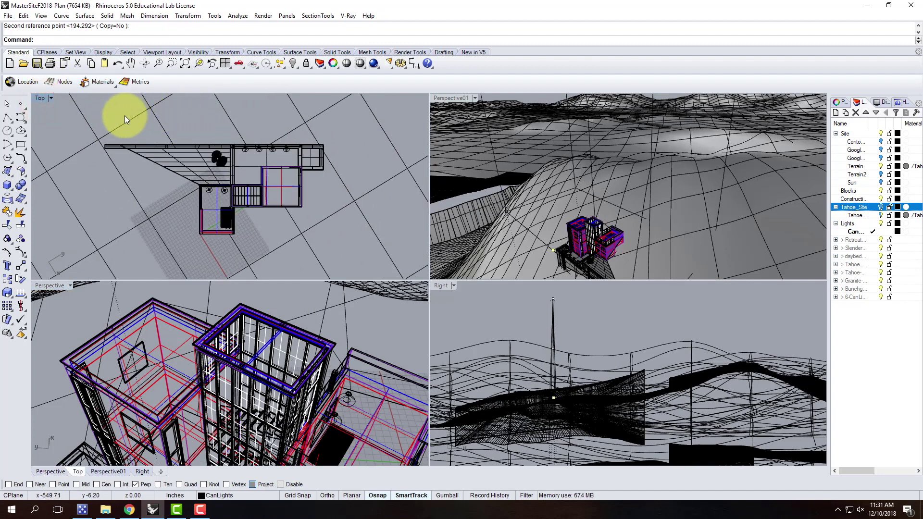
scroll(125, 116, up, 2)
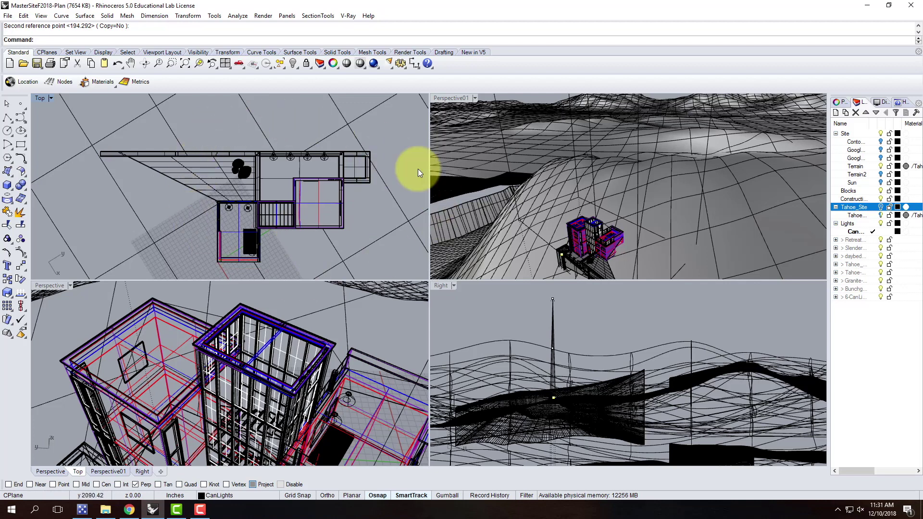
click(51, 98)
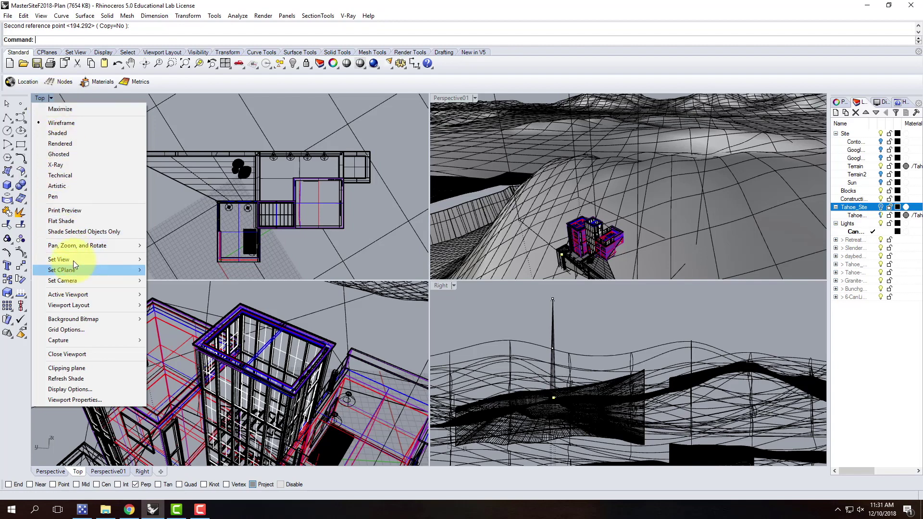
mouse_move(73, 259)
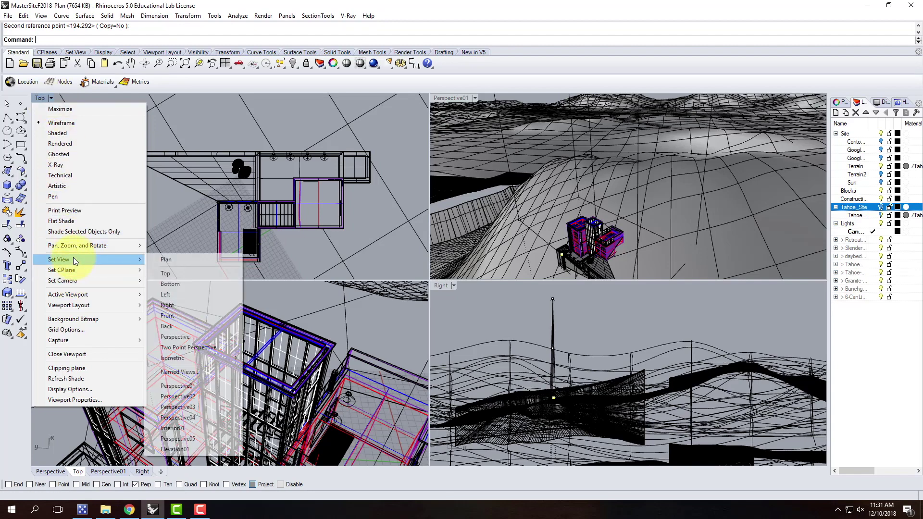
click(182, 374)
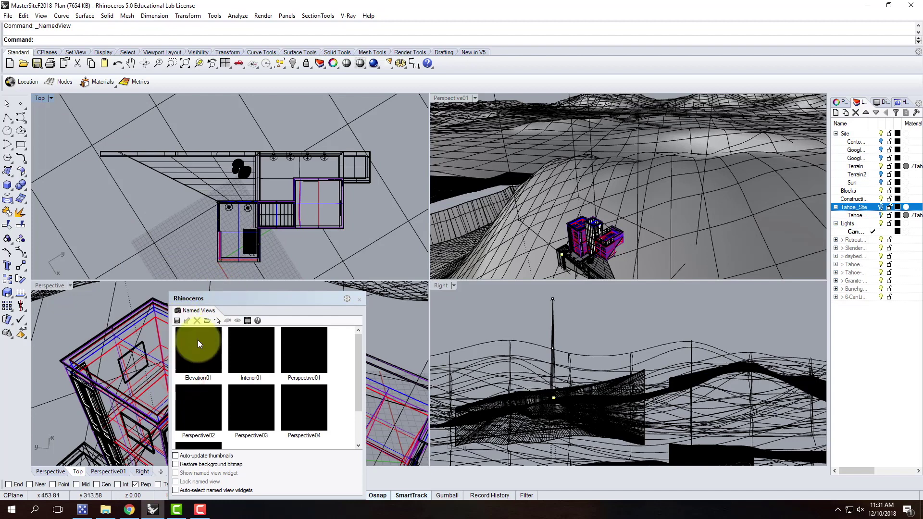
drag(359, 360, 359, 399)
click(178, 320)
text(Plan01)
click(470, 267)
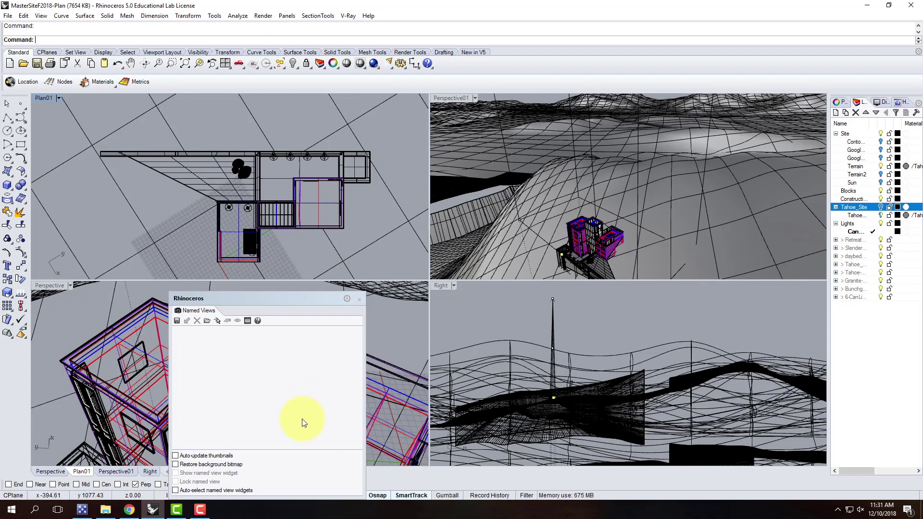
drag(357, 375, 360, 409)
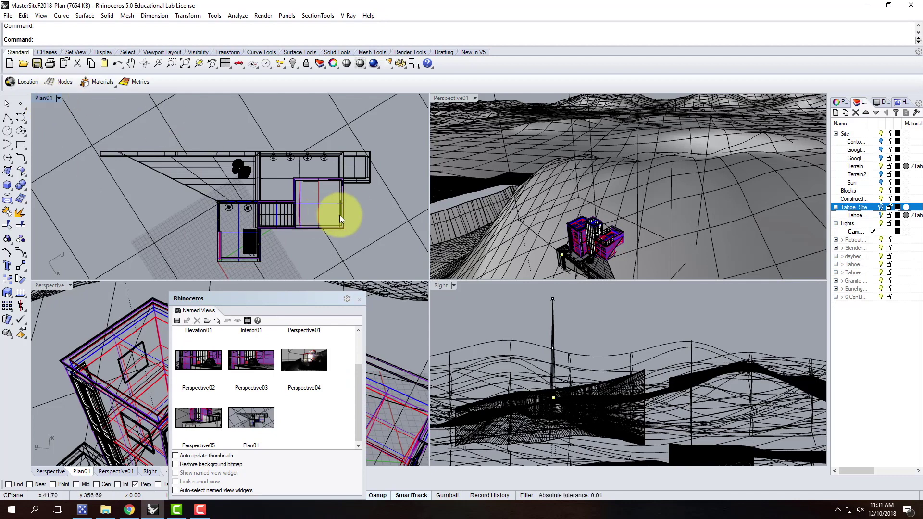
click(359, 299)
Start a three-point rectangle in the Perspective viewport with only the Point object snap active
scroll(170, 327, down, 5)
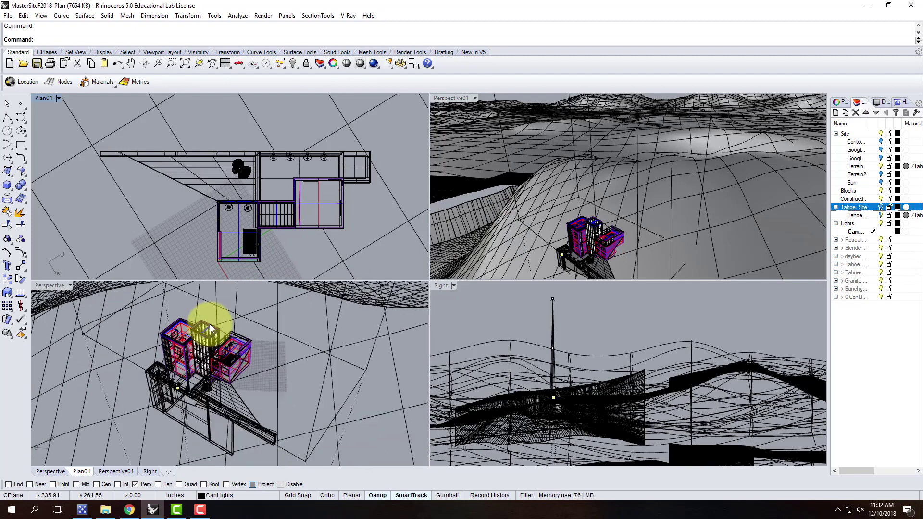
scroll(210, 328, down, 3)
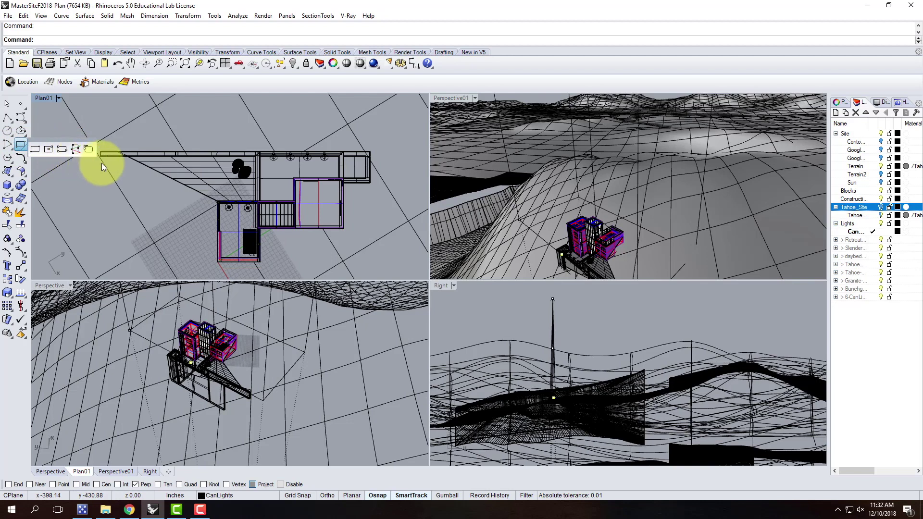
click(63, 151)
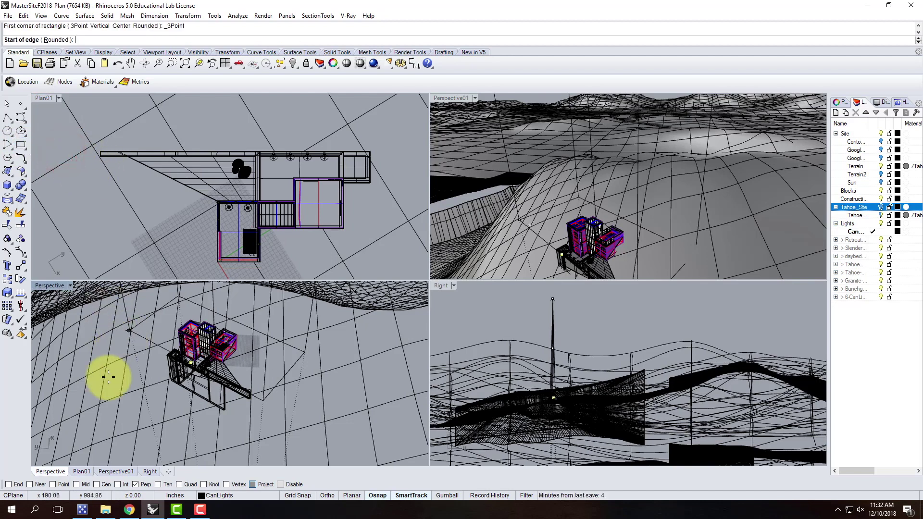
click(53, 485)
click(135, 485)
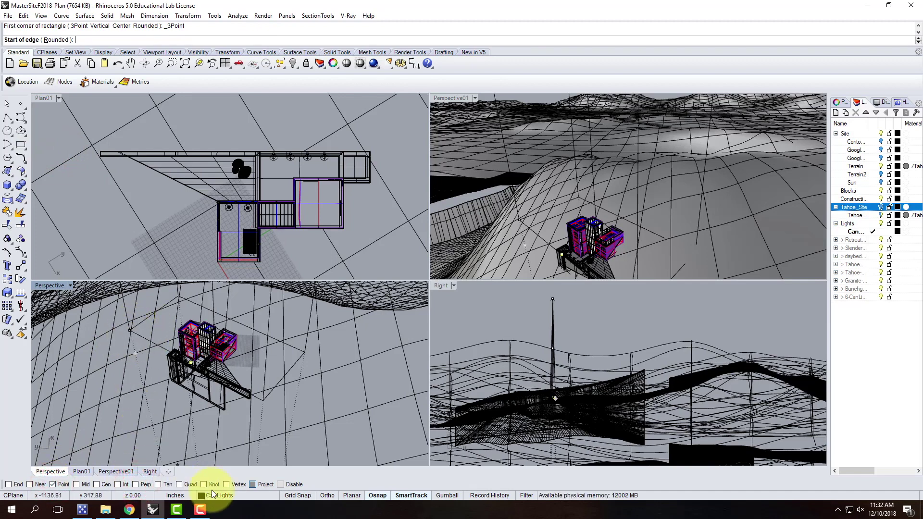
Try to draw the three-point rectangle with its first edge starting at a camera frame corner and its width picked beside the building
click(129, 332)
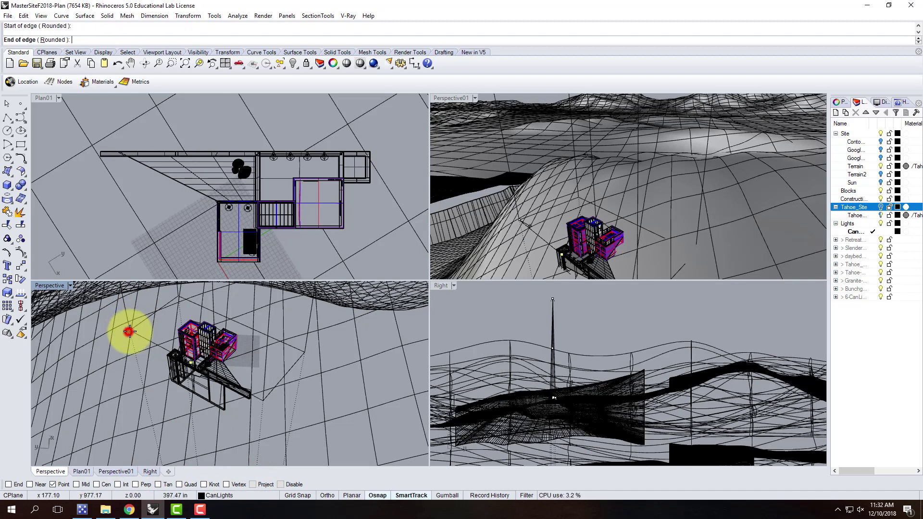
click(191, 360)
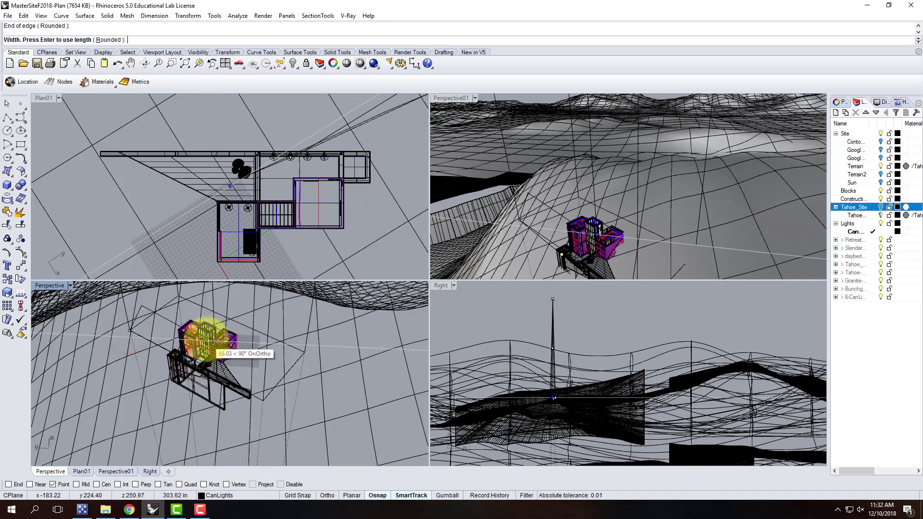
scroll(214, 337, up, 2)
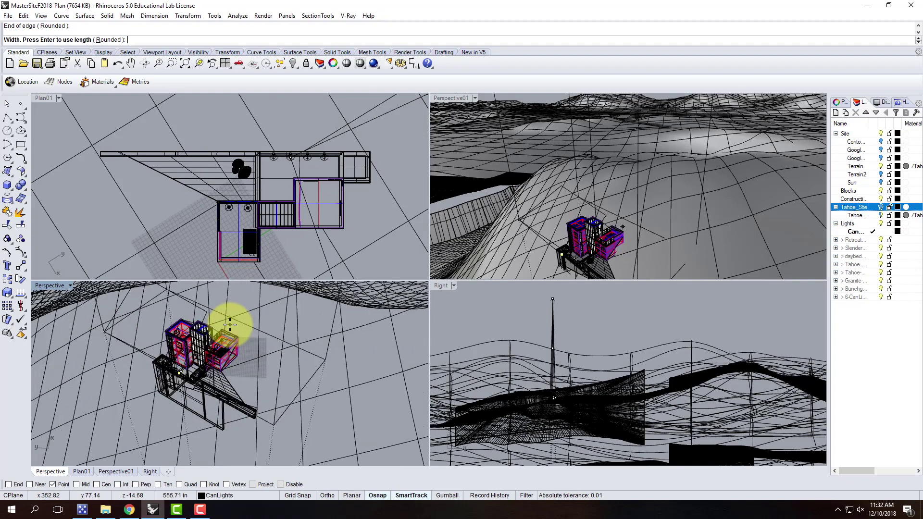
scroll(217, 328, up, 6)
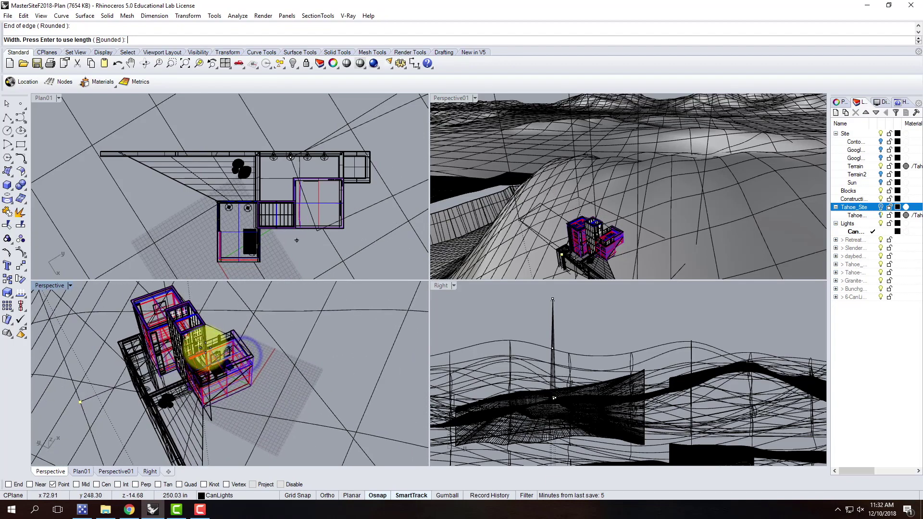
right_drag(235, 358, 225, 517)
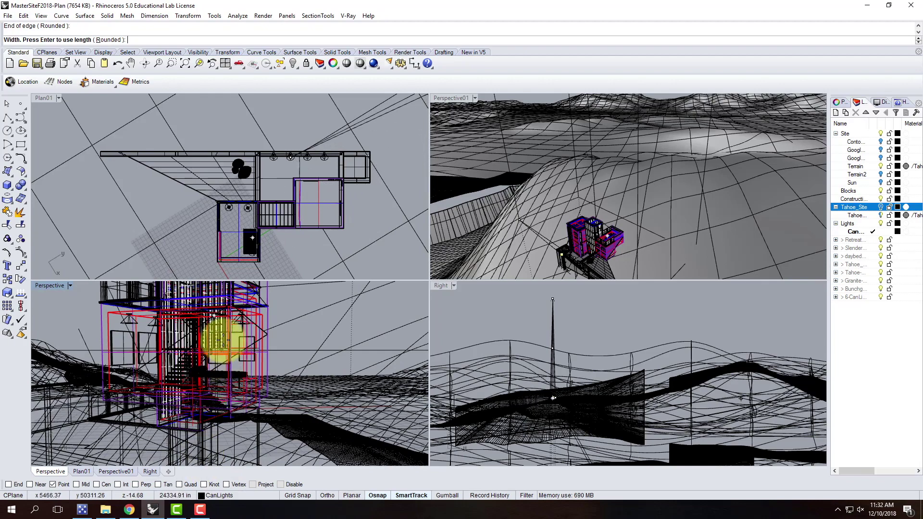
right_drag(223, 335, 213, 416)
scroll(305, 426, up, 5)
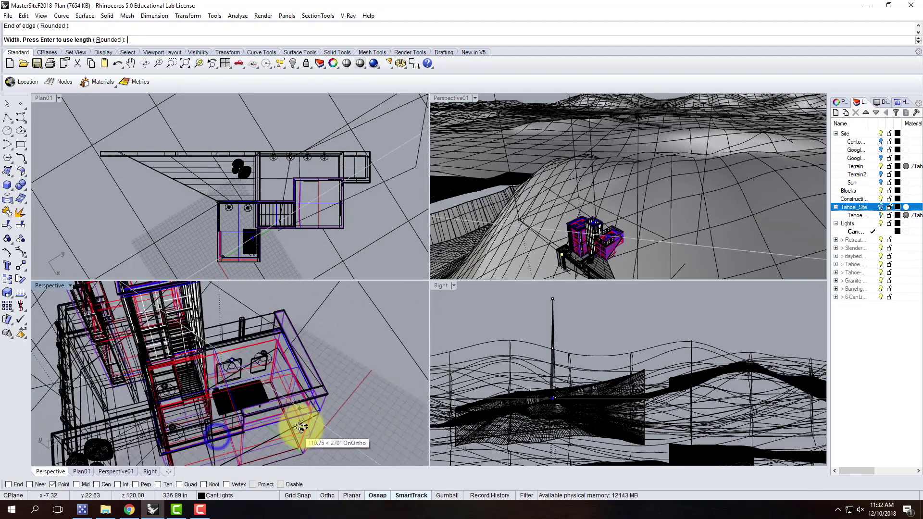
scroll(306, 381, down, 6)
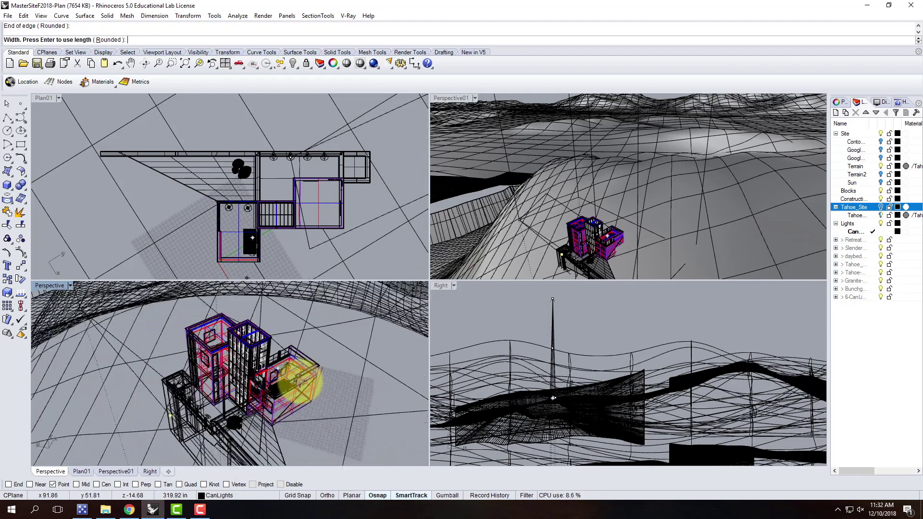
scroll(251, 367, up, 5)
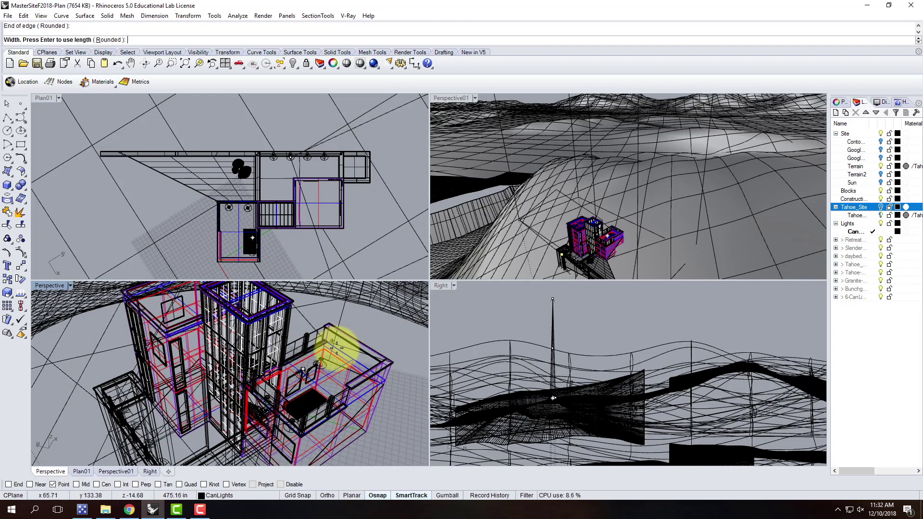
scroll(613, 216, up, 2)
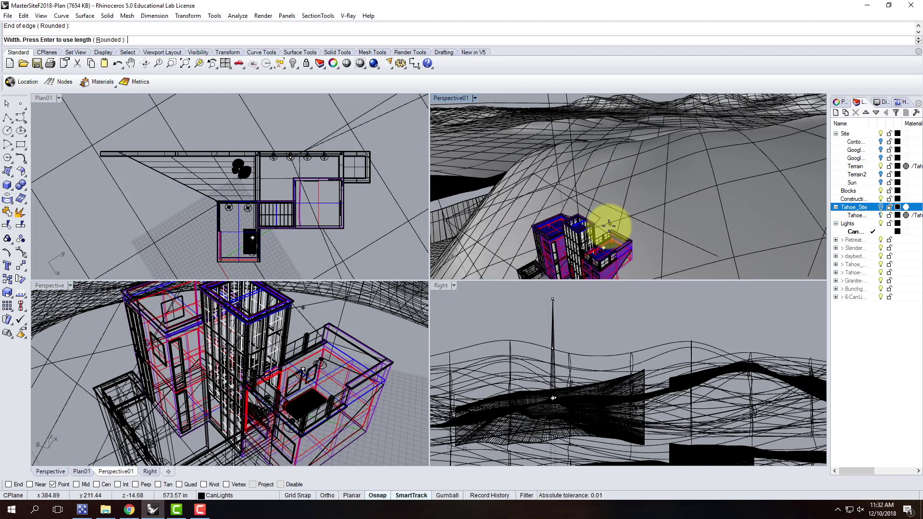
click(582, 250)
scroll(541, 189, down, 2)
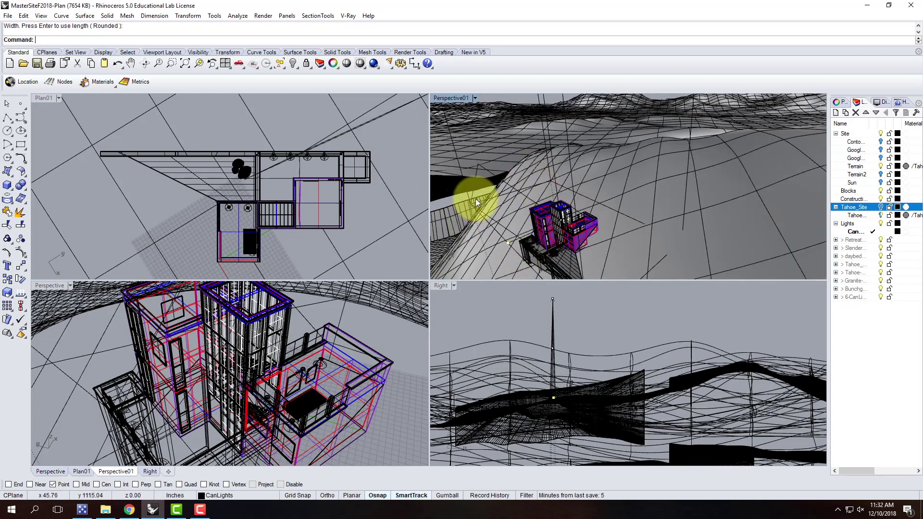
Delete the misaligned rectangle next to the building
key(Escape)
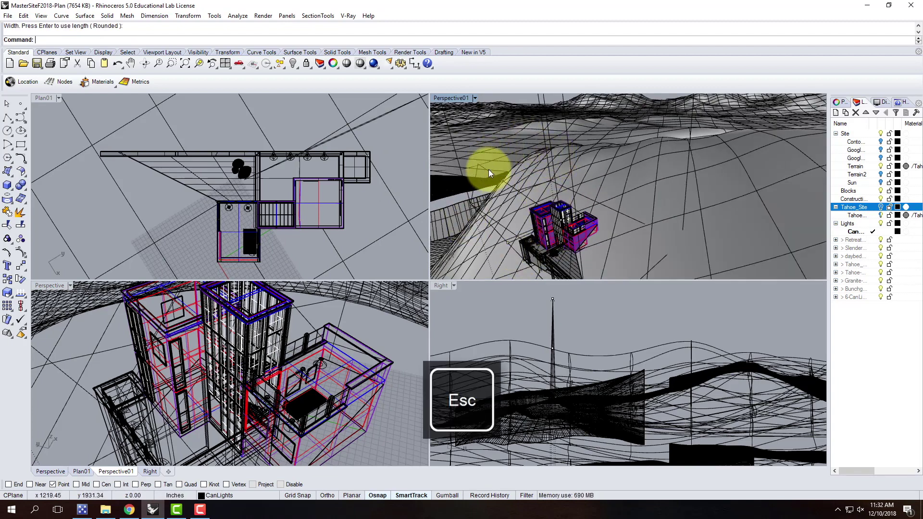
click(488, 167)
click(517, 195)
key(Delete)
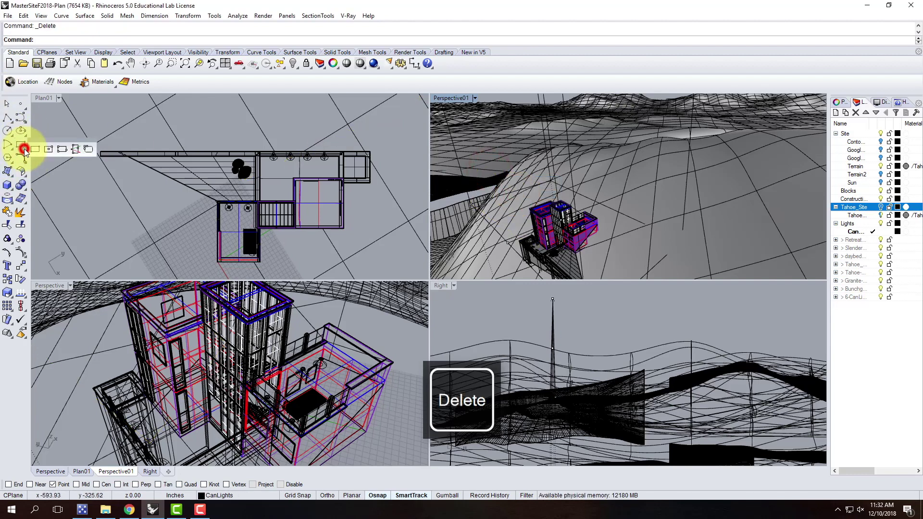
Draw a three-point rectangle over one quarter of the camera frame, snapping its first edge to the frame's side point and adjacent corner
click(62, 149)
scroll(199, 355, down, 2)
right_drag(198, 355, 165, 361)
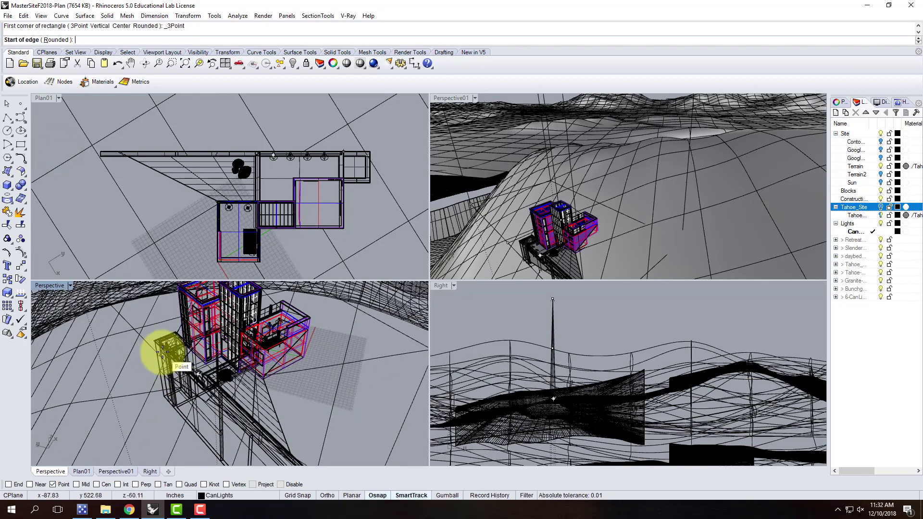
click(159, 355)
scroll(183, 332, down, 2)
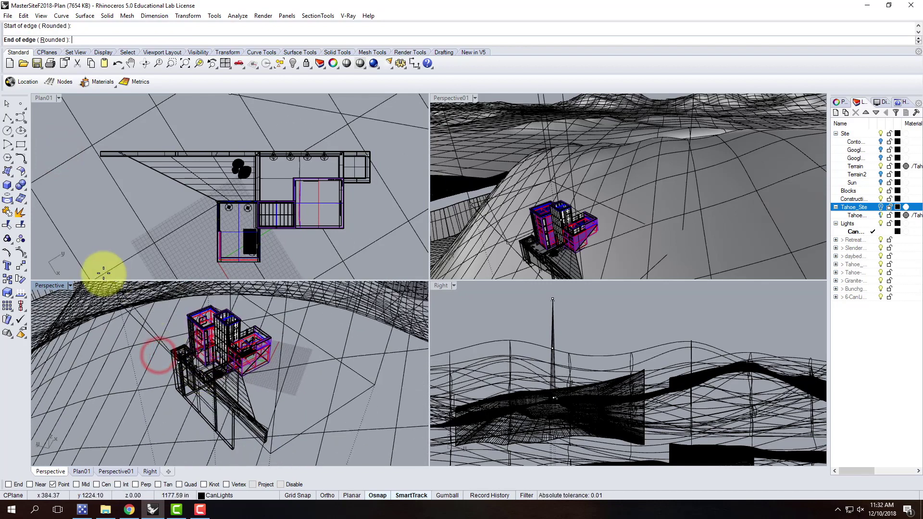
click(119, 301)
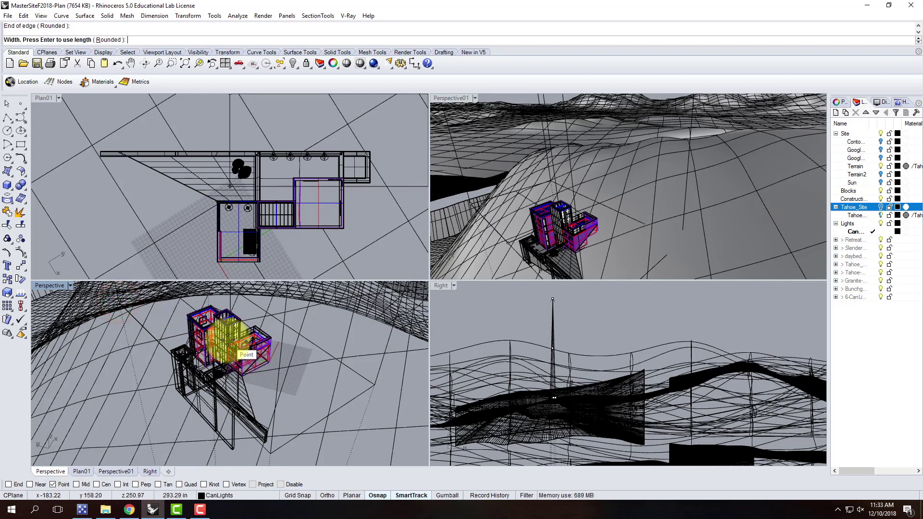
click(175, 296)
Scale the new rectangle by a factor of 2 from the shared camera frame corner and deselect it
click(186, 300)
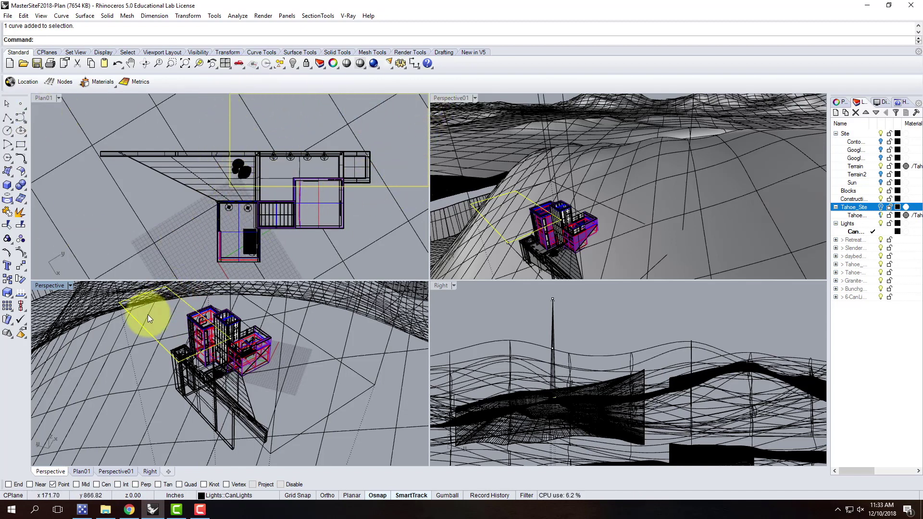
key(Return)
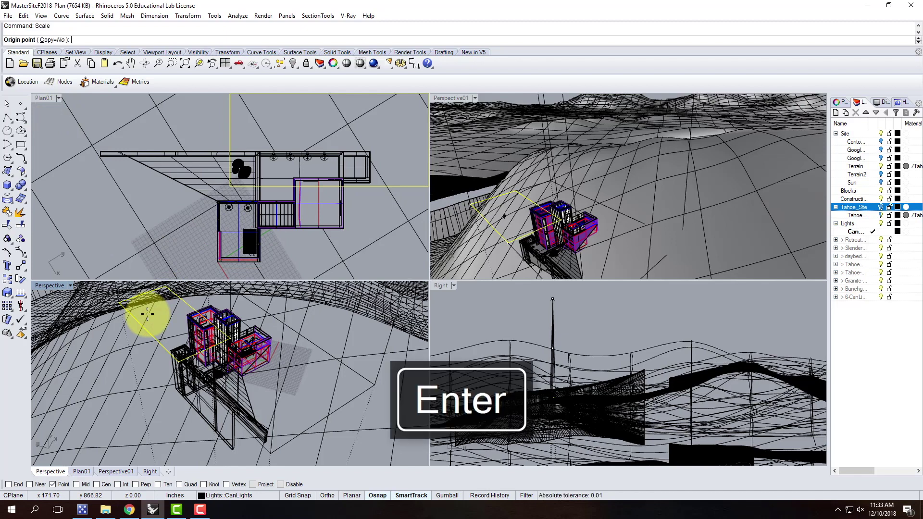
click(118, 301)
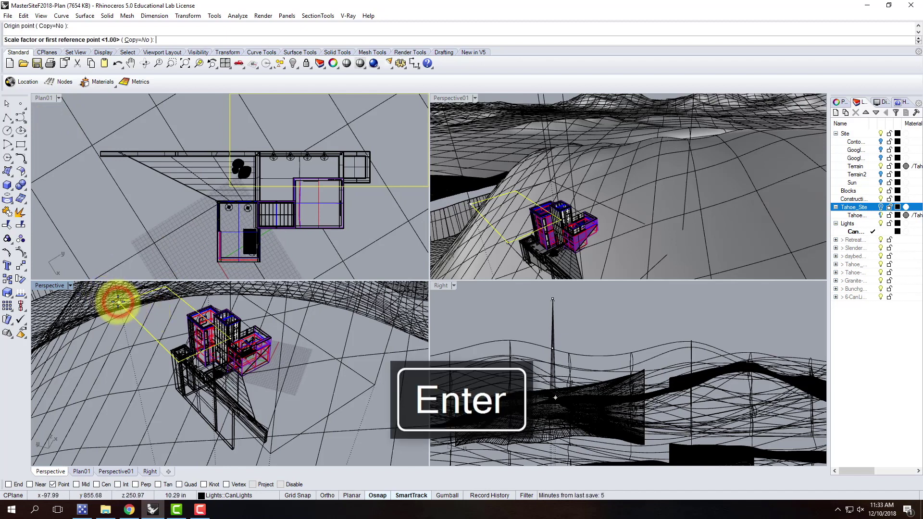
text(2)
key(Return)
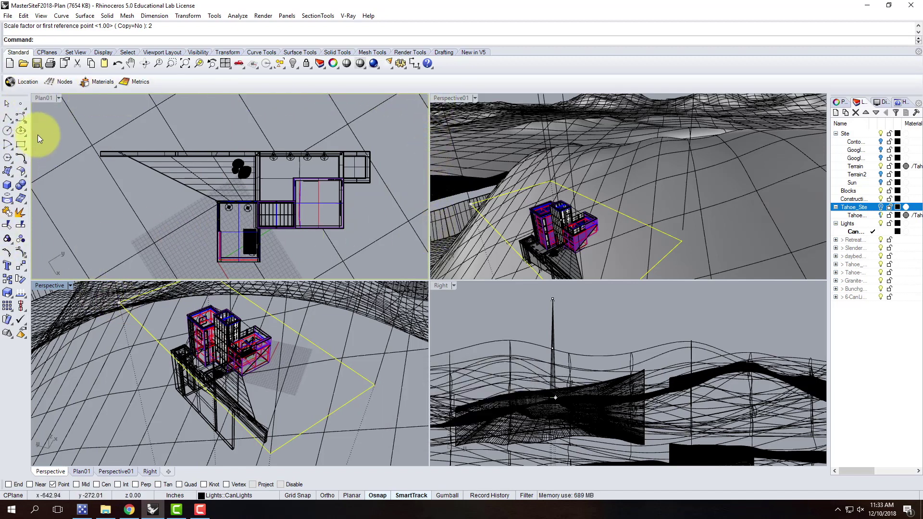
key(Escape)
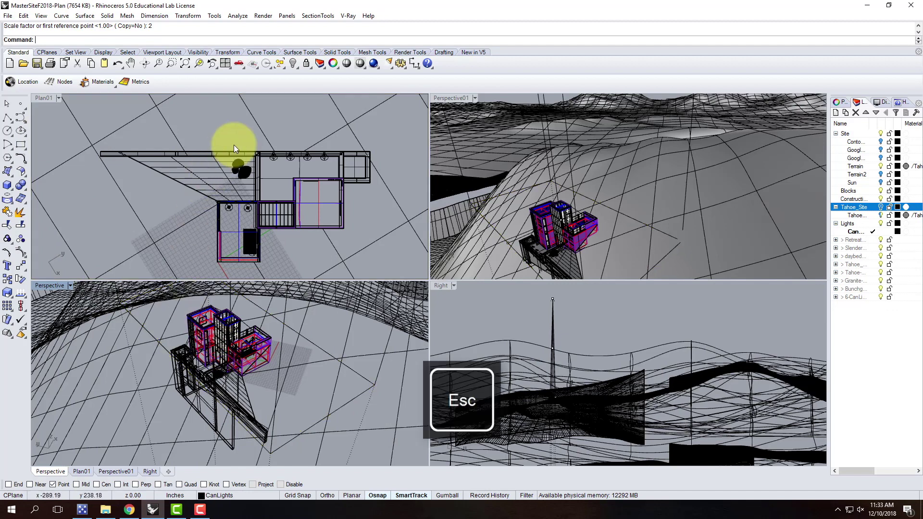
click(309, 341)
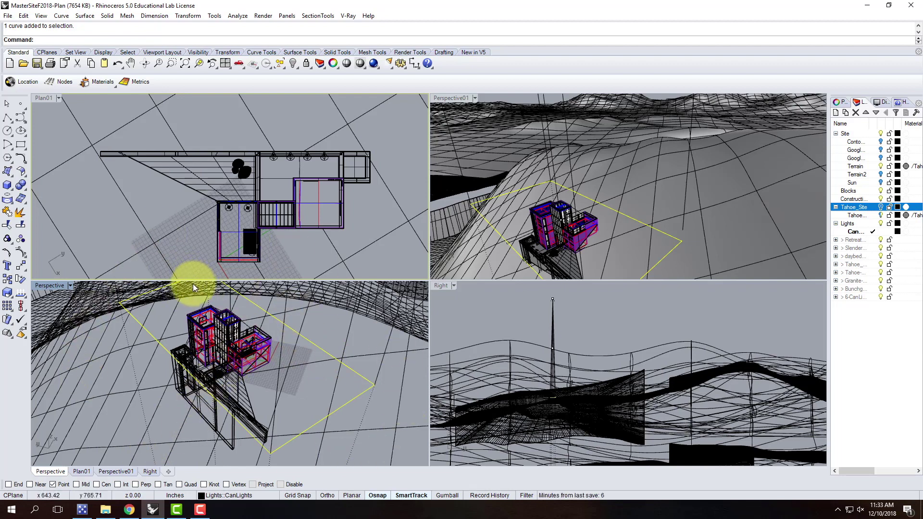
key(Escape)
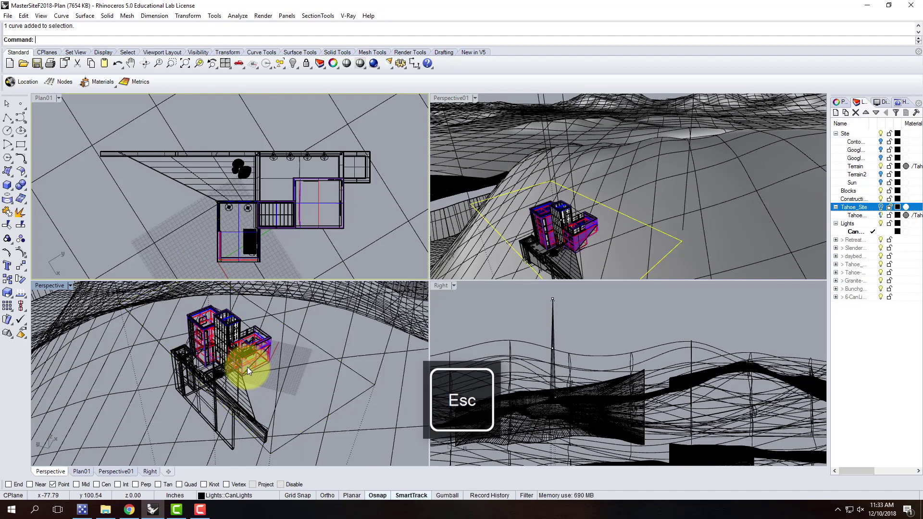
Make Tahoe_Site the current layer and create a corner-to-corner plane surface covering the whole terrain
scroll(244, 366, down, 6)
scroll(244, 368, up, 10)
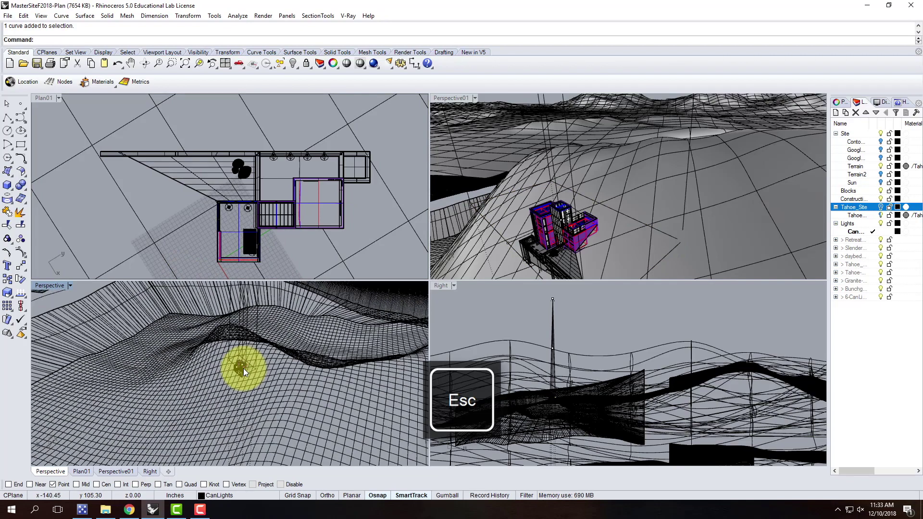
scroll(240, 366, down, 5)
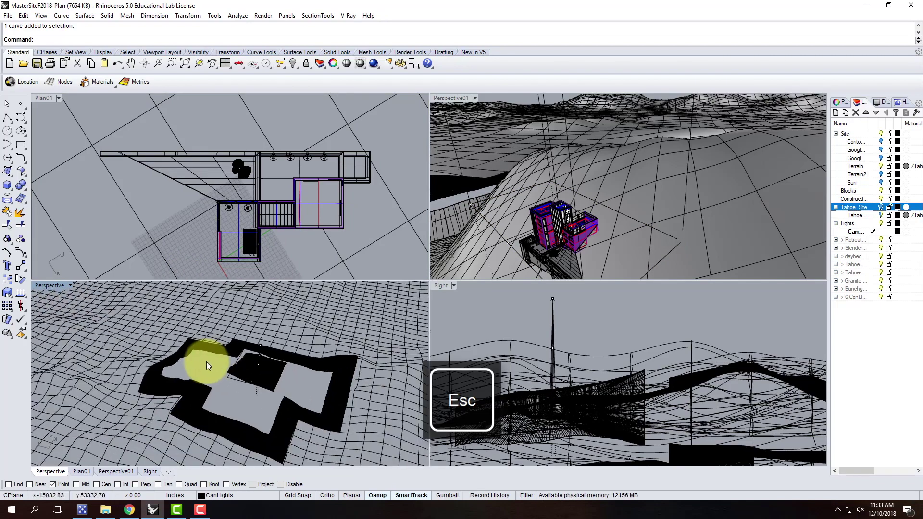
click(883, 208)
right_drag(281, 354, 206, 350)
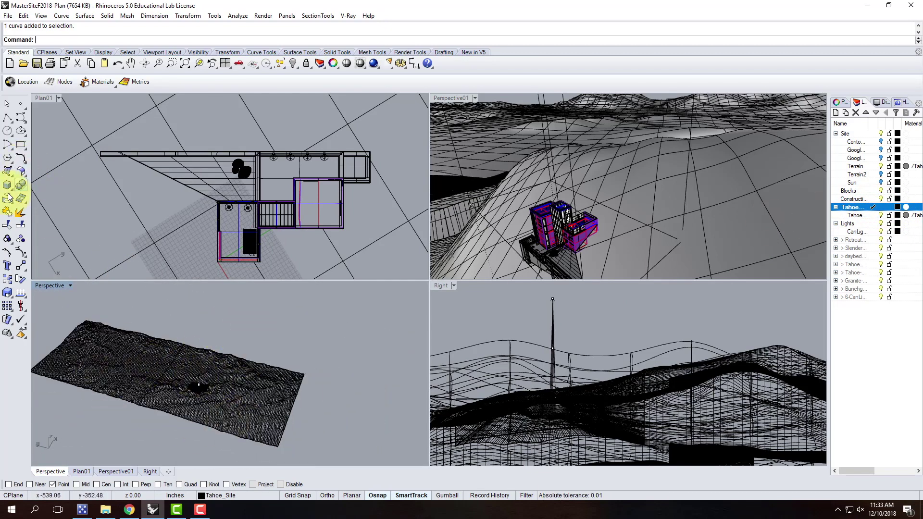
click(8, 172)
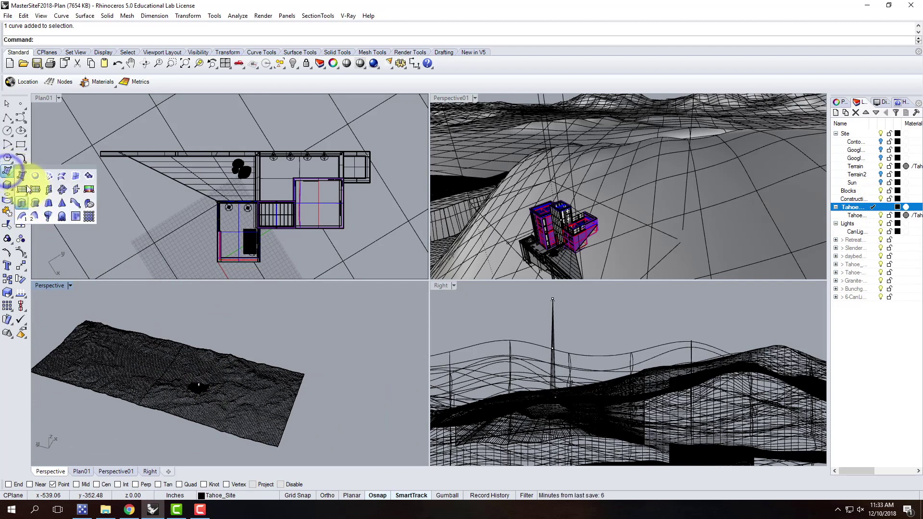
click(23, 190)
click(82, 307)
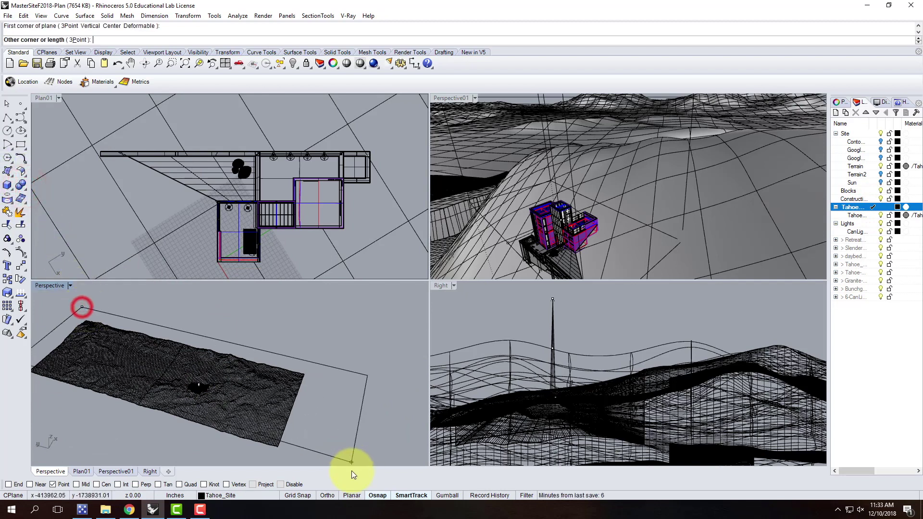
click(282, 452)
Set the Perspective viewport to Shaded display and deselect the plane to see it against the terrain
click(185, 331)
click(70, 285)
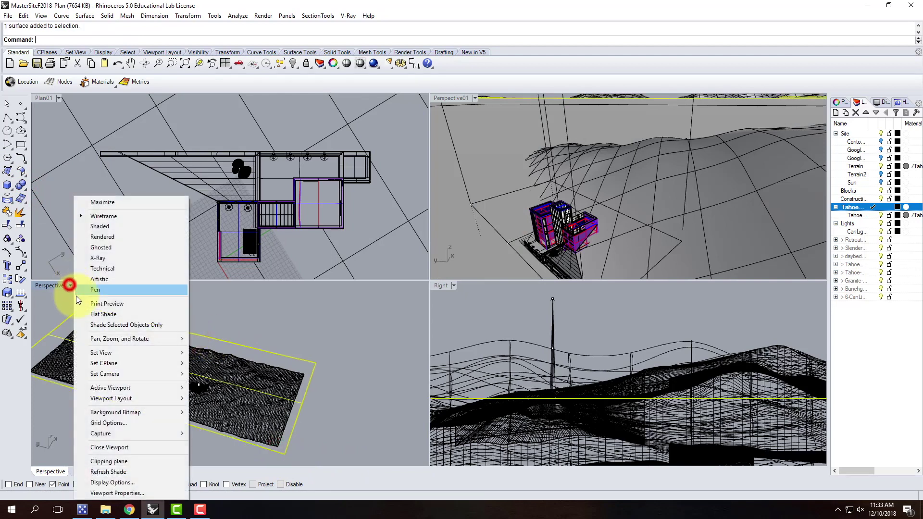
click(101, 226)
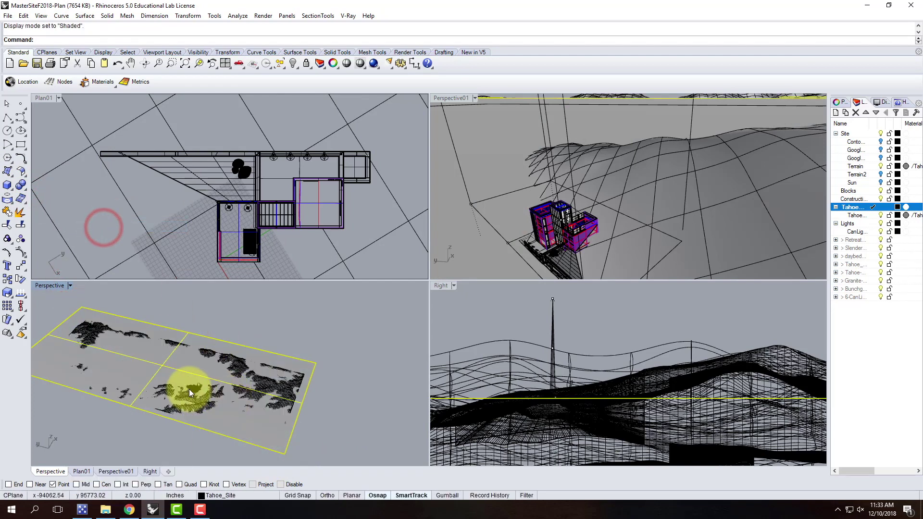
scroll(197, 391, up, 5)
right_drag(200, 390, 232, 394)
key(Escape)
Zoom to a selected building curve in Perspective and examine the plane's height relative to the building and its deck
click(235, 427)
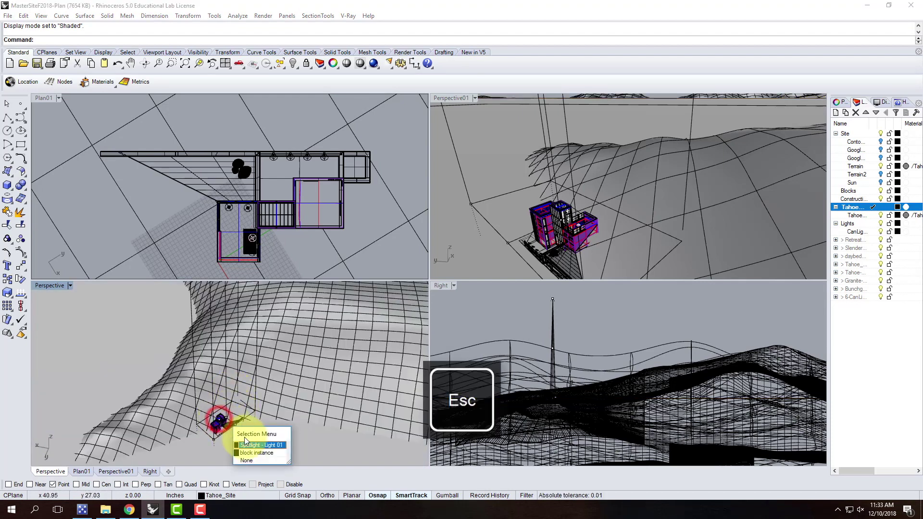
click(219, 430)
click(217, 428)
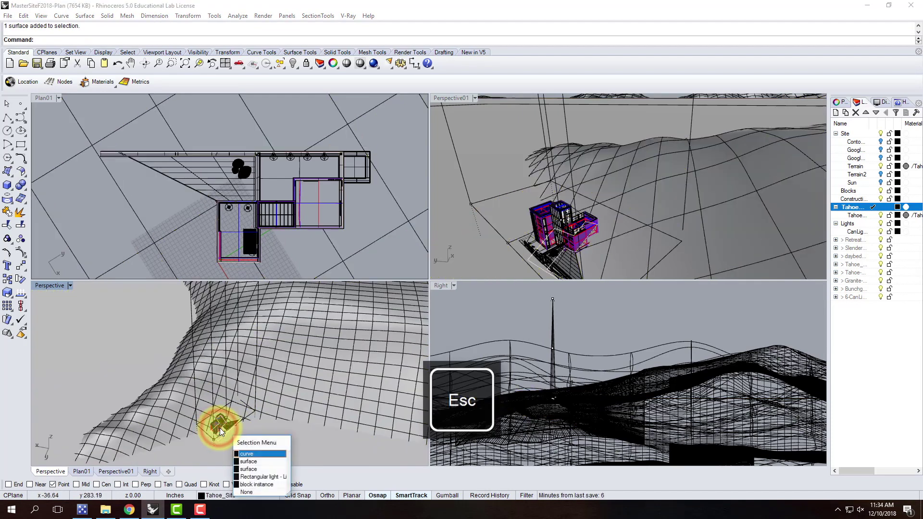
click(261, 454)
key(Return)
text(zs)
key(Return)
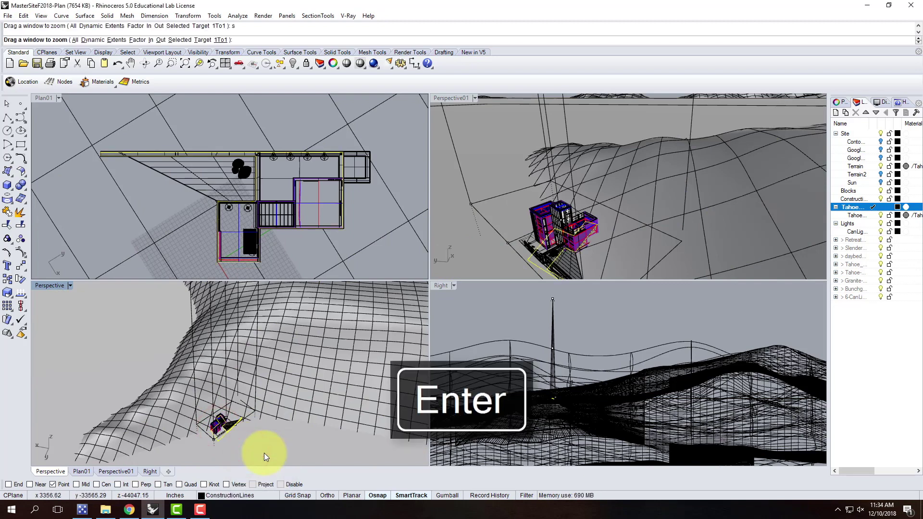
scroll(246, 336, down, 5)
key(Escape)
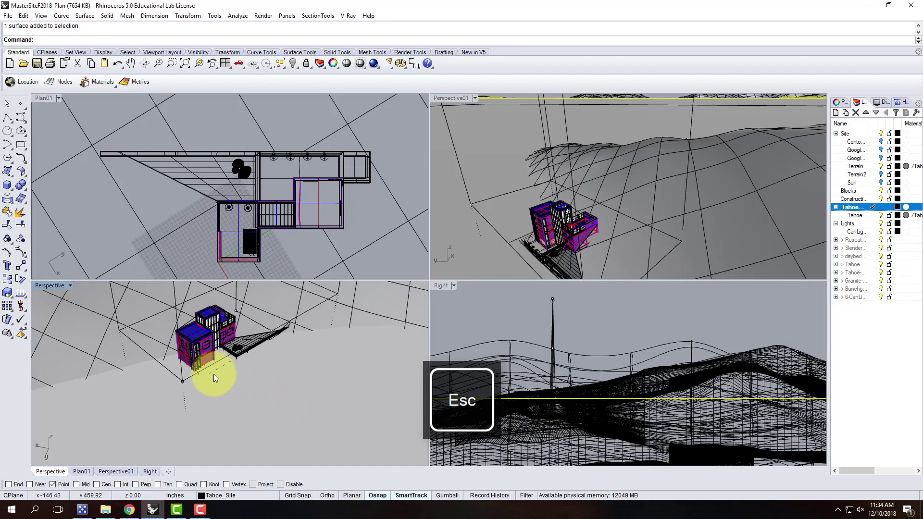
scroll(247, 400, up, 10)
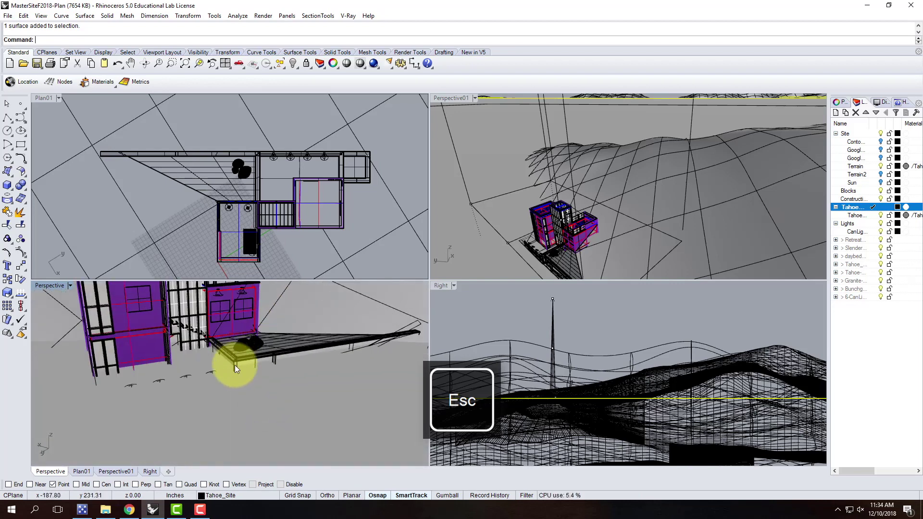
mouse_move(214, 388)
right_down()
mouse_move(200, 370)
mouse_move(251, 363)
mouse_move(276, 371)
mouse_move(276, 384)
mouse_move(252, 367)
mouse_move(232, 373)
mouse_move(241, 396)
mouse_move(276, 385)
mouse_move(221, 385)
mouse_move(216, 394)
right_up()
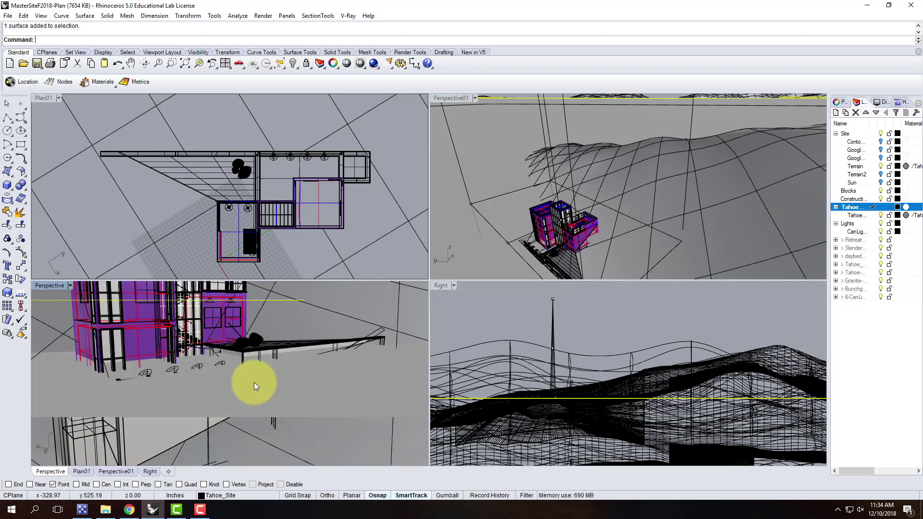
Move the selected ground plane vertically down by 1 foot and deselect it
key(Return)
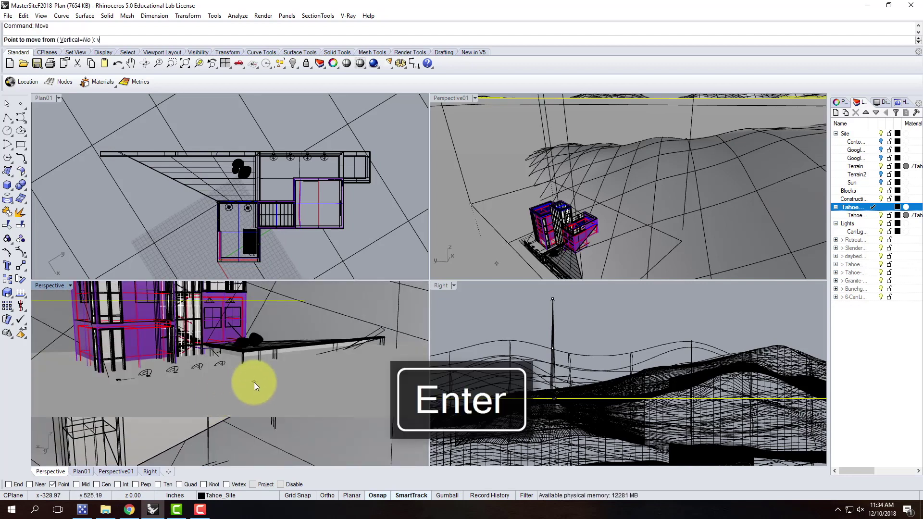
click(254, 382)
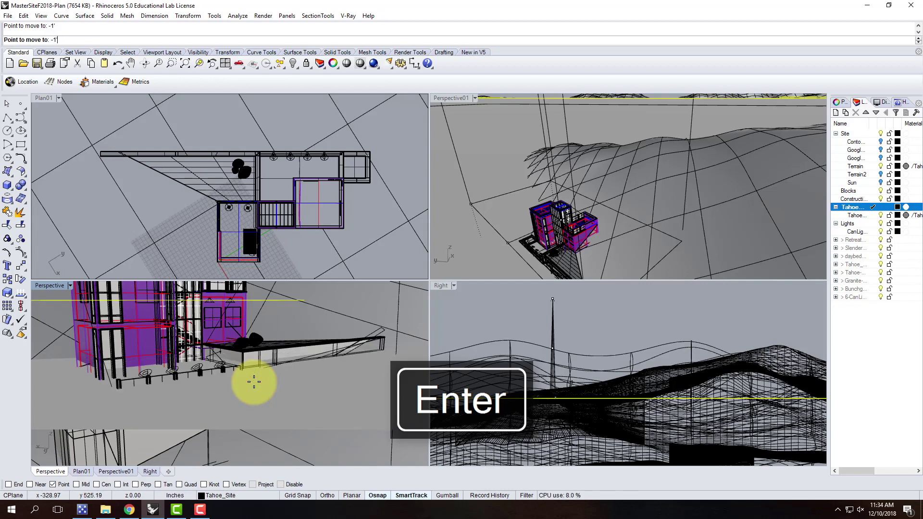
right_drag(267, 387, 253, 404)
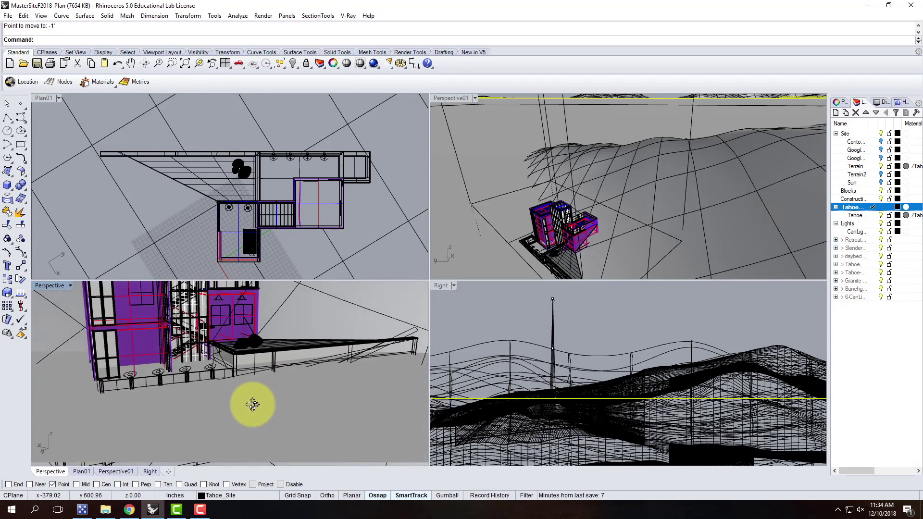
key(Escape)
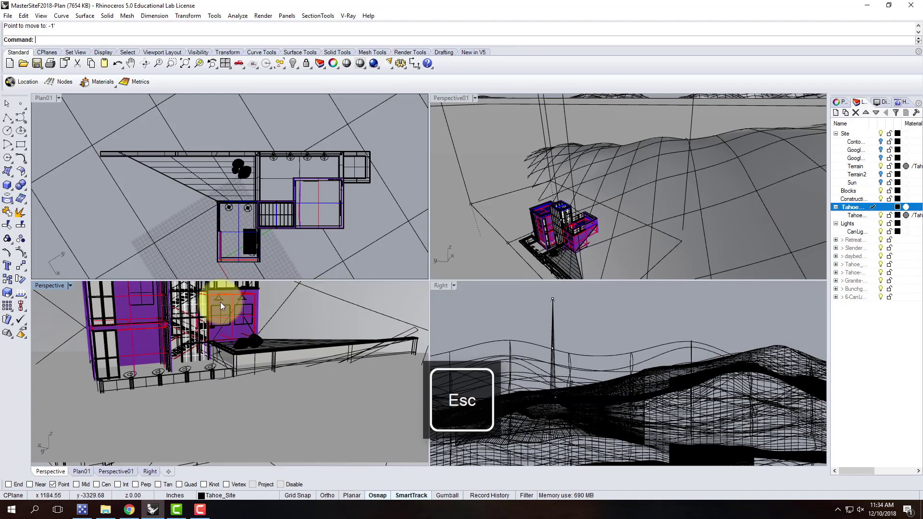
Maximize the Perspective viewport, select the large surrounding terrain block, and toggle the Blocks, Terrain and Terrain2 layers to check which one holds it
double_click(46, 288)
scroll(319, 380, down, 6)
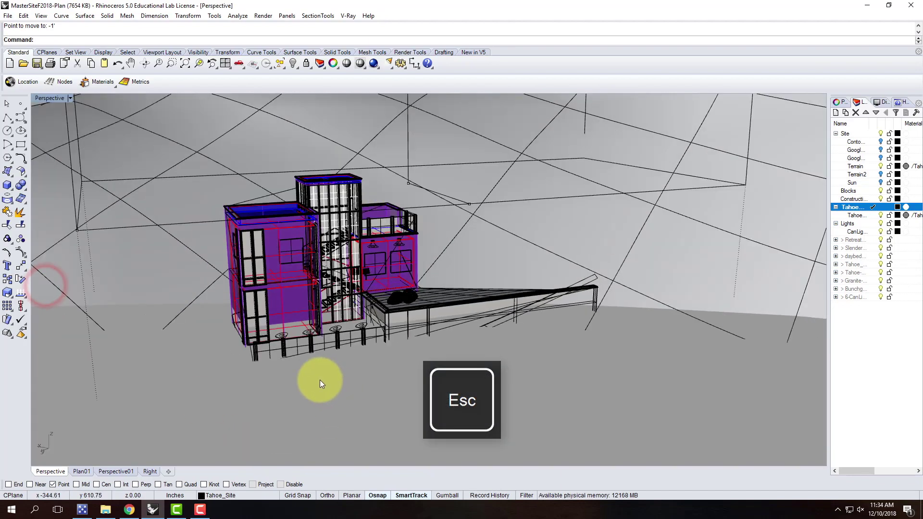
scroll(314, 379, down, 5)
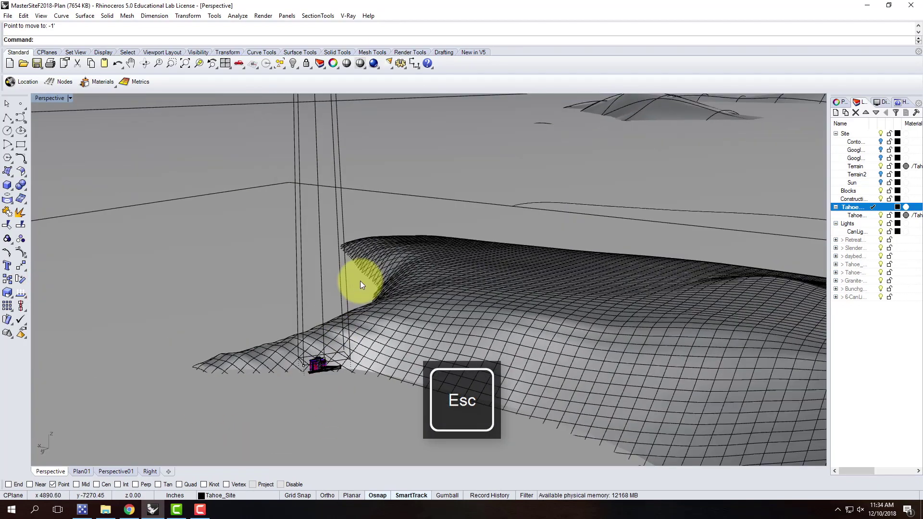
scroll(359, 282, down, 4)
scroll(359, 287, down, 8)
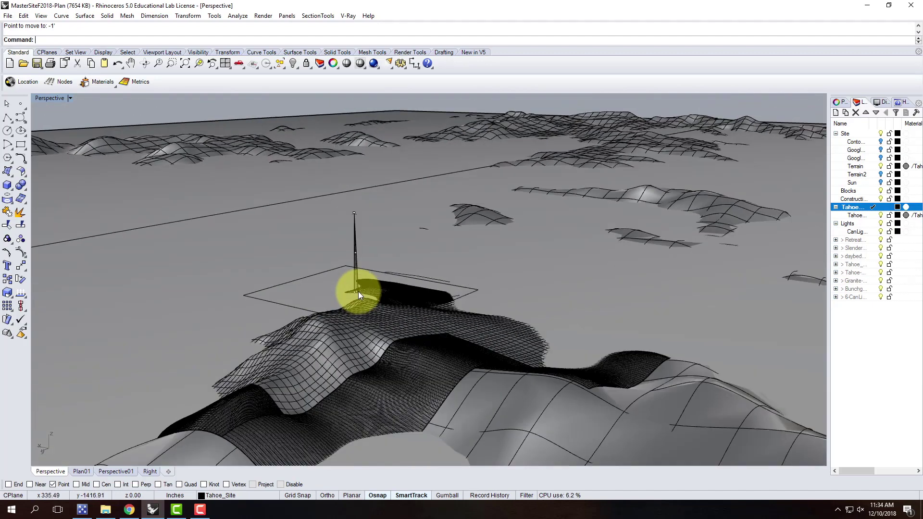
key(Escape)
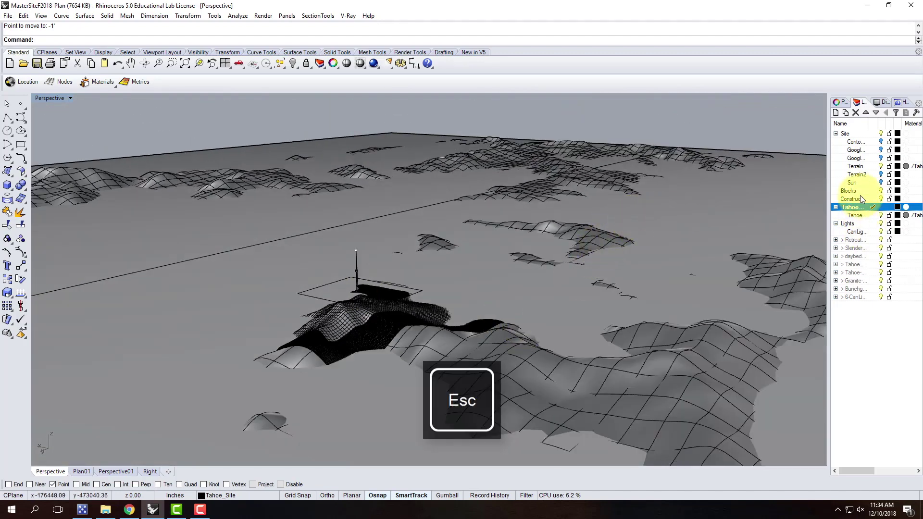
click(656, 157)
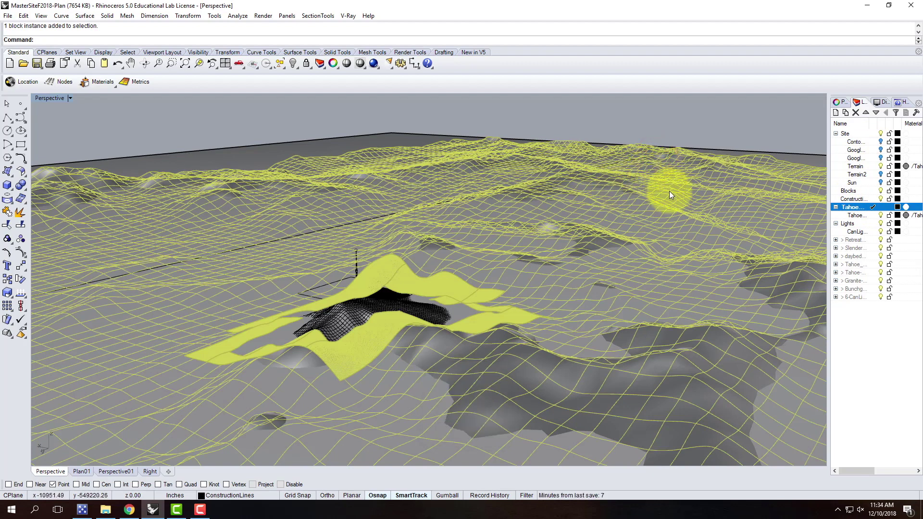
click(881, 166)
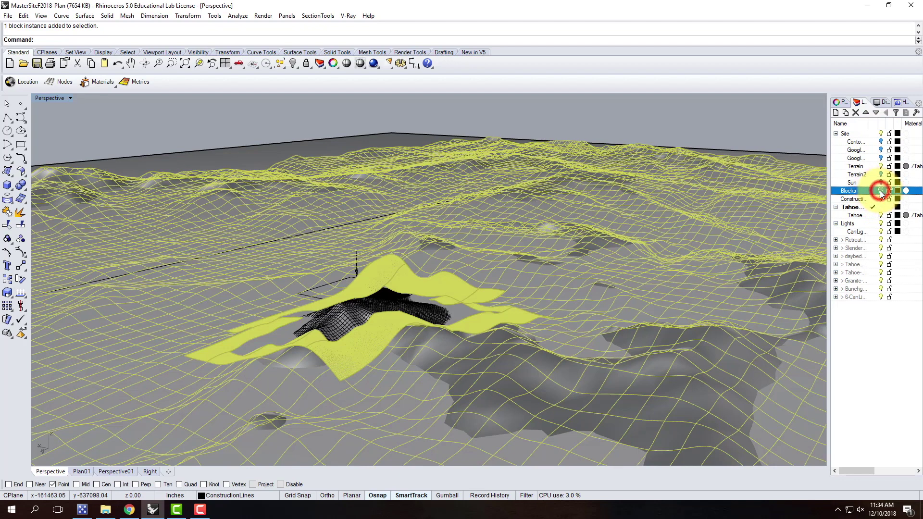
click(881, 167)
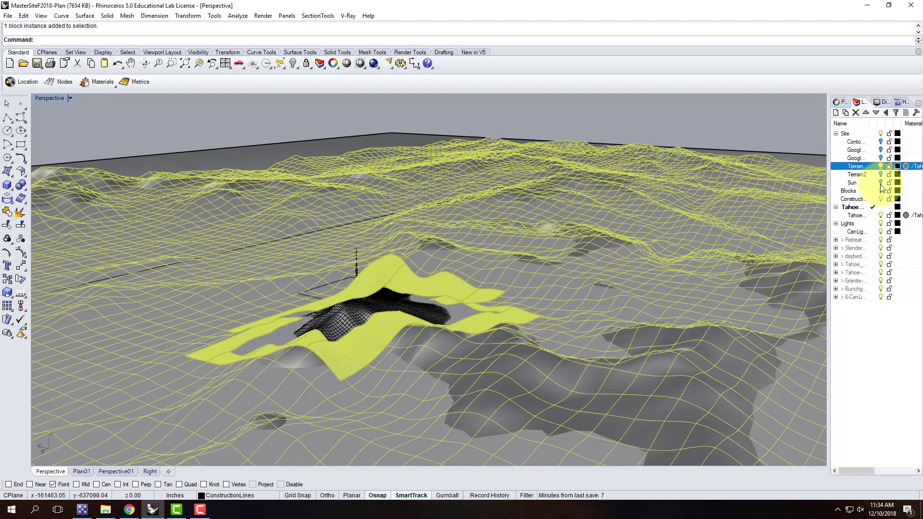
click(881, 175)
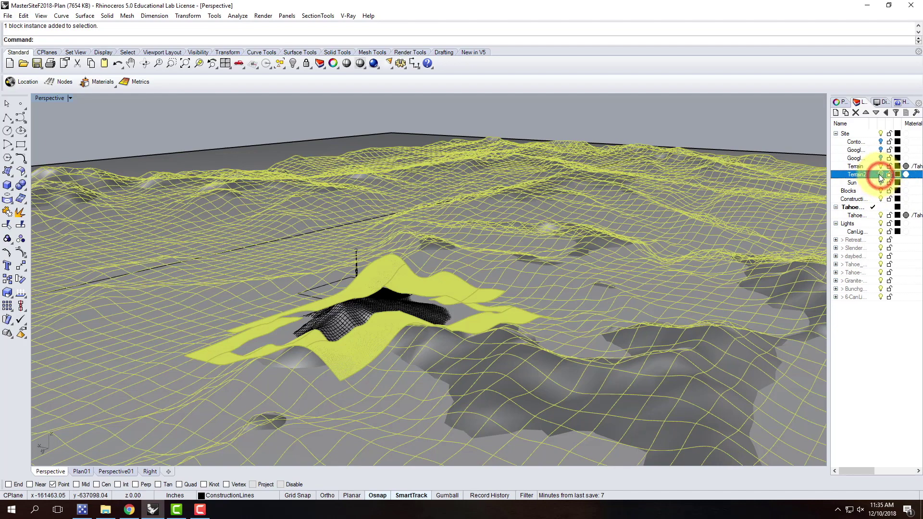
Hide the large surrounding terrain block so that only the terrain near the building is left with the plane
key(Escape)
click(608, 235)
click(608, 238)
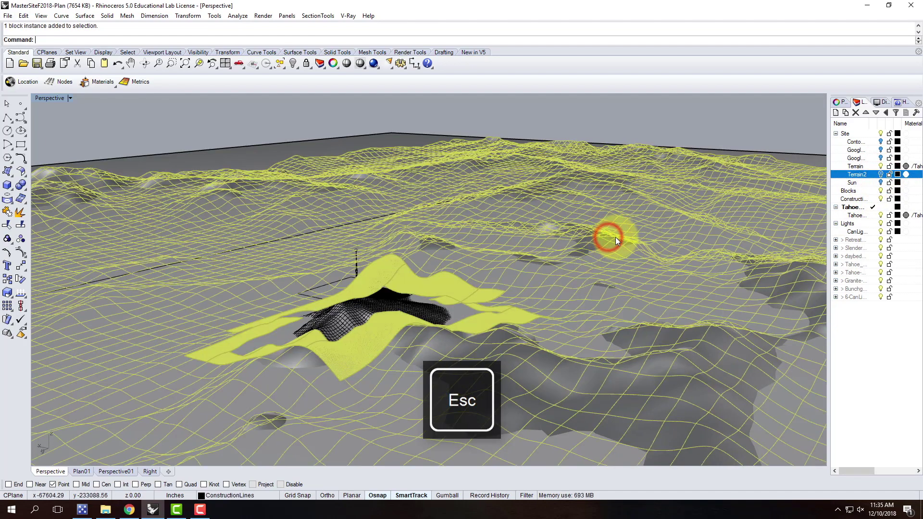
text(Hide)
key(Return)
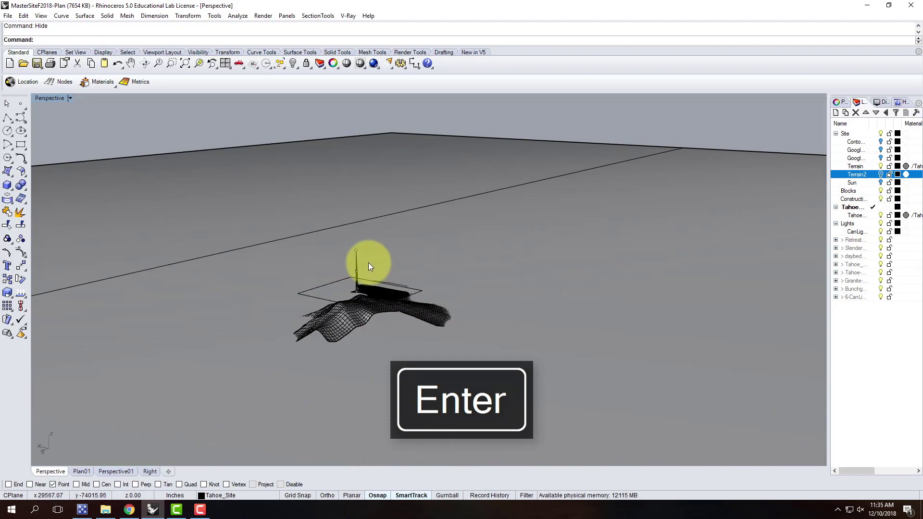
Examine the remaining terrain around the building and the full extent of the ground plane
scroll(385, 333, up, 10)
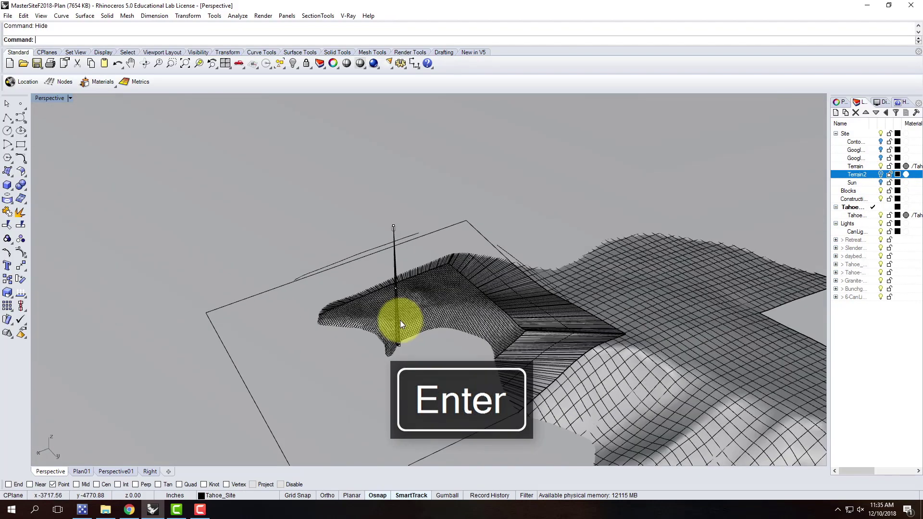
scroll(407, 334, up, 3)
scroll(394, 331, down, 5)
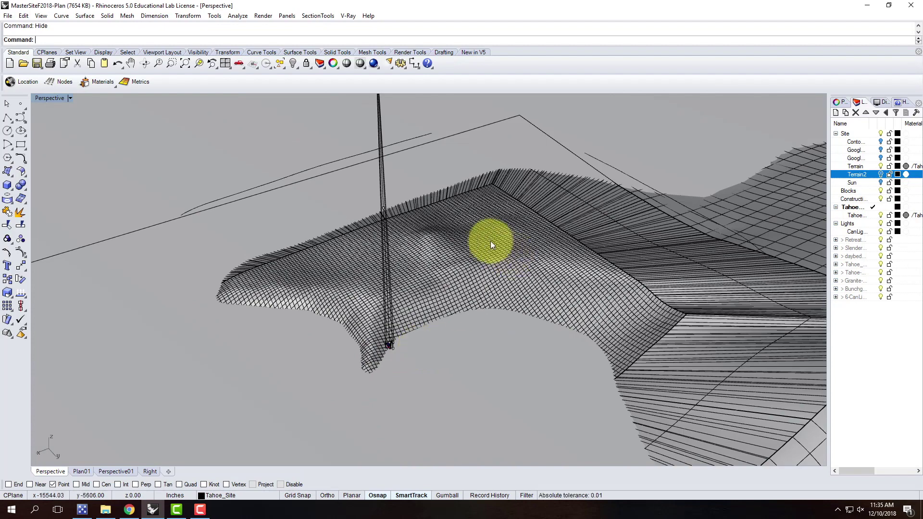
scroll(443, 238, down, 6)
scroll(443, 235, down, 1)
key(Escape)
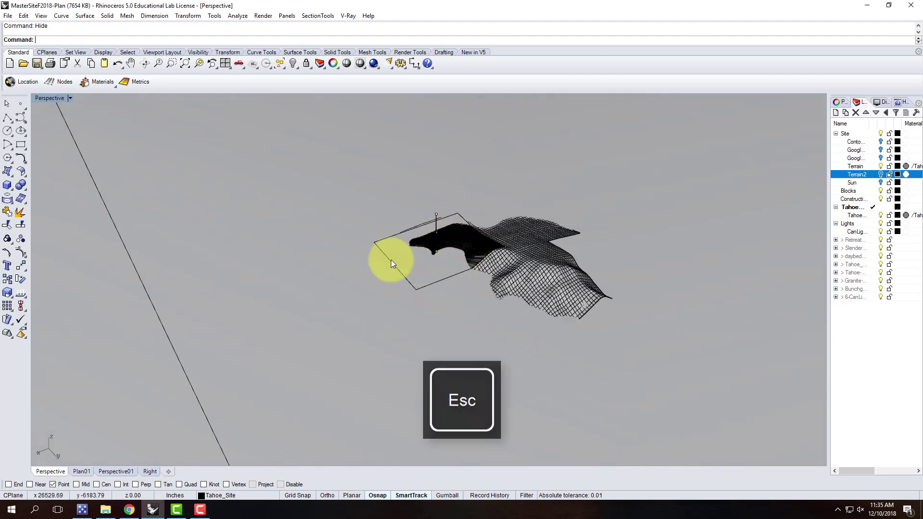
scroll(391, 260, down, 5)
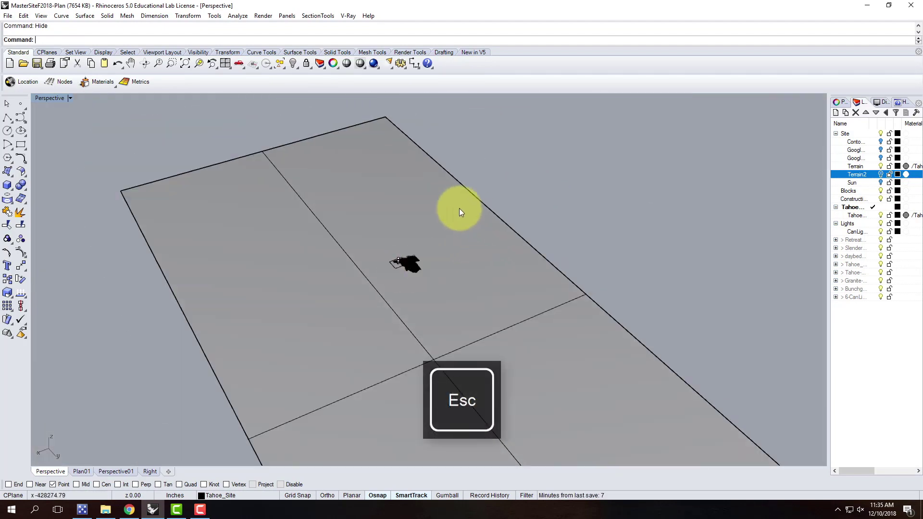
Start creating a SectionTools section with all visible objects selected except the large ground plane
click(319, 16)
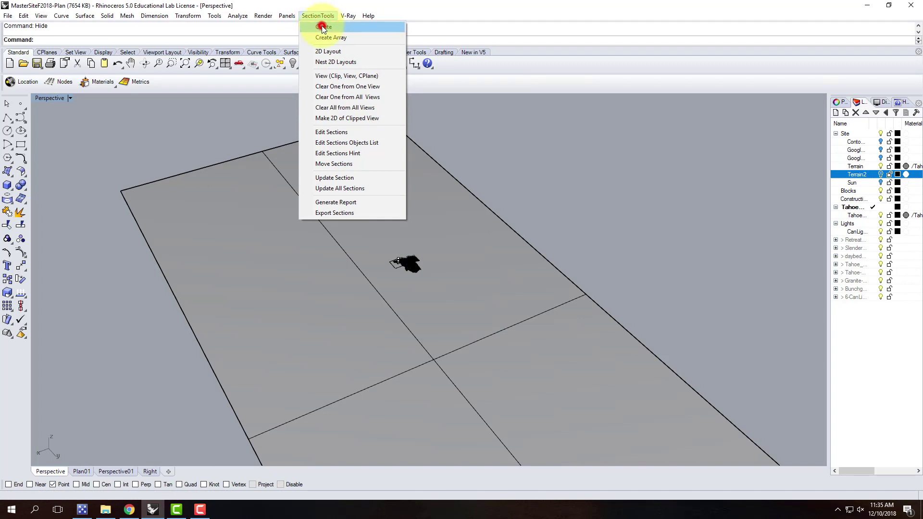
click(322, 27)
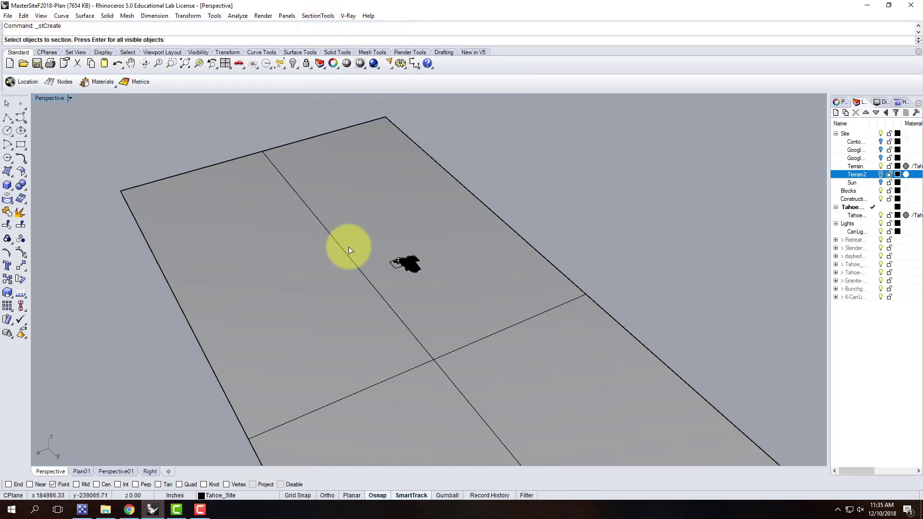
key(Return)
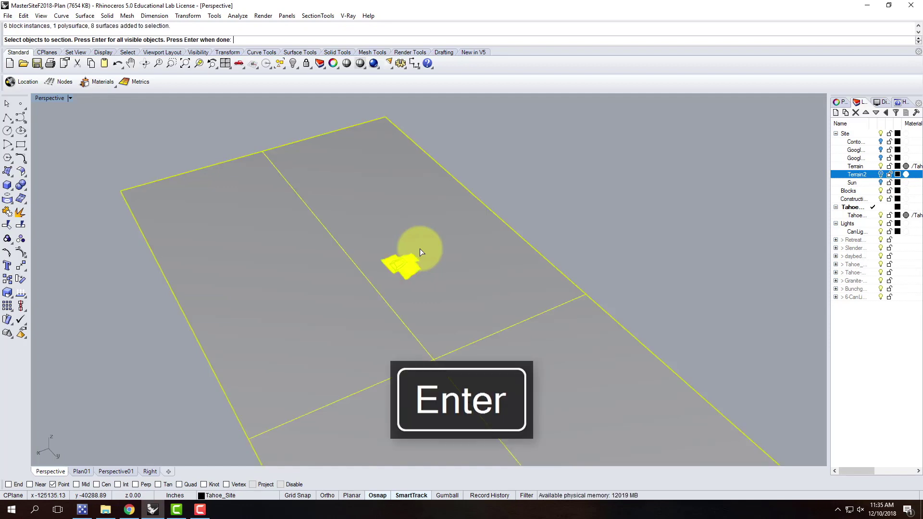
scroll(462, 314, up, 3)
right_click(500, 304)
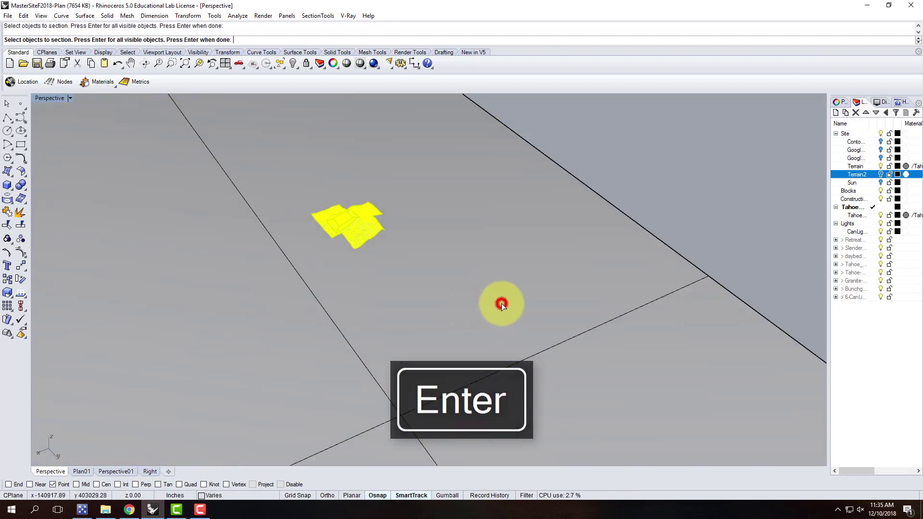
scroll(329, 215, up, 10)
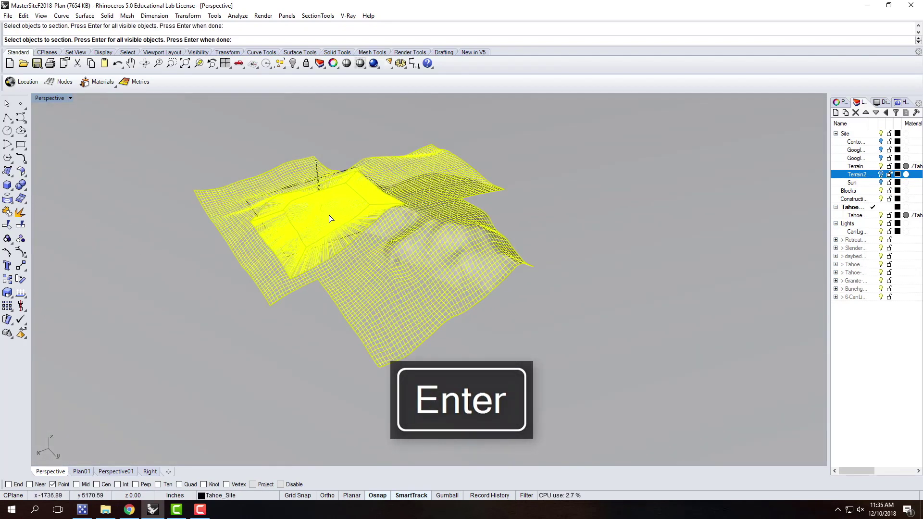
scroll(329, 215, down, 10)
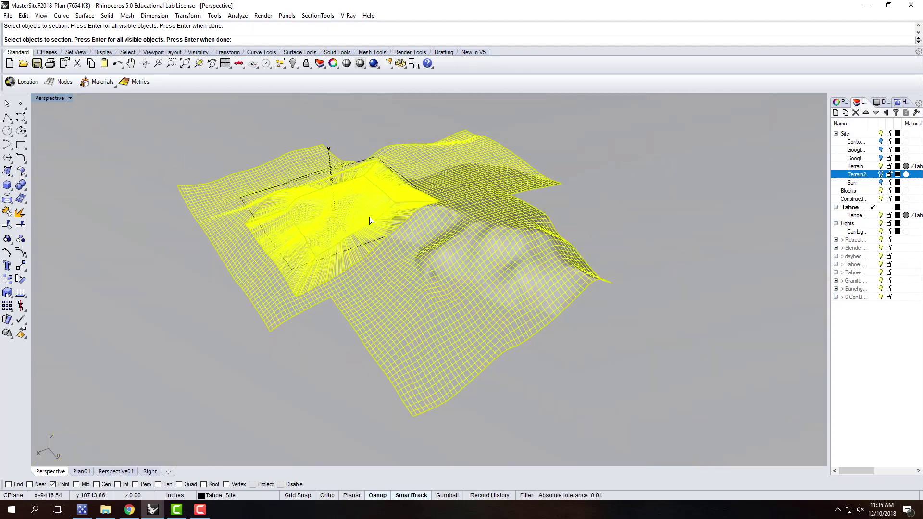
key(Return)
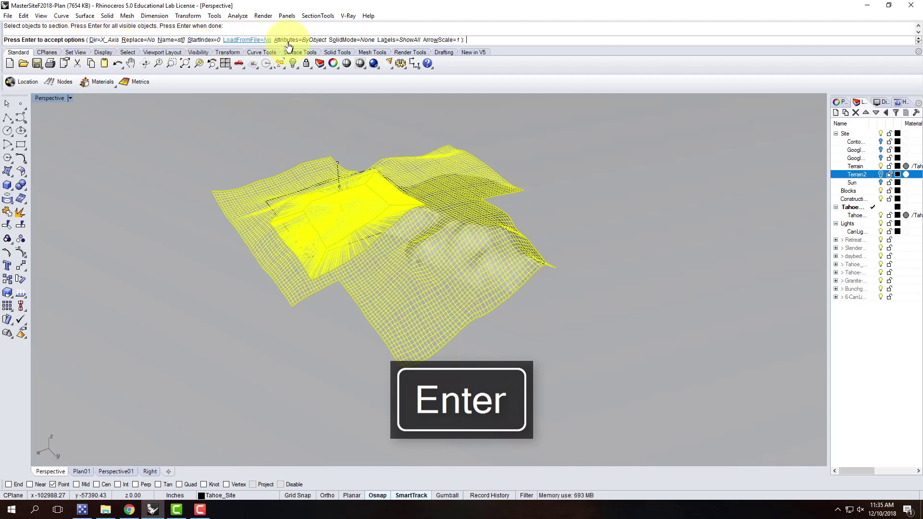
Set the section's SolidMode to Surfaces, restore the four-viewport layout, and accept the section options
click(350, 40)
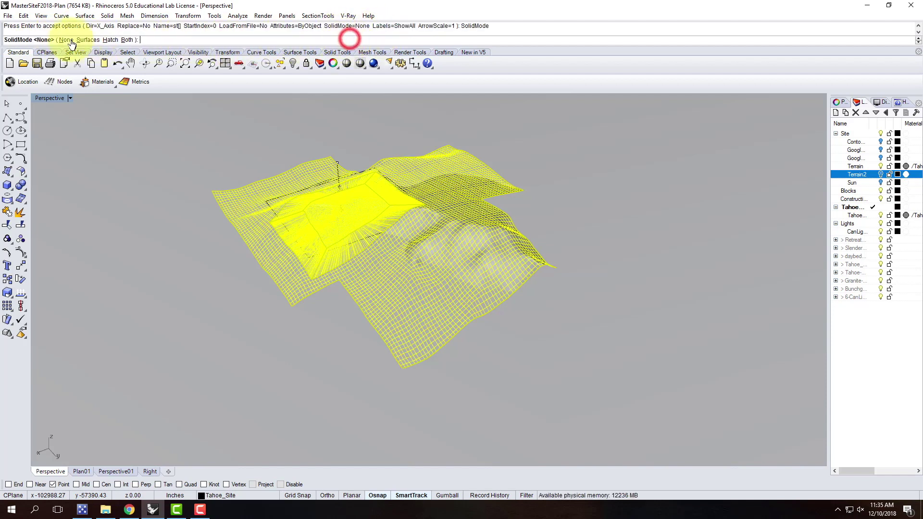
click(90, 41)
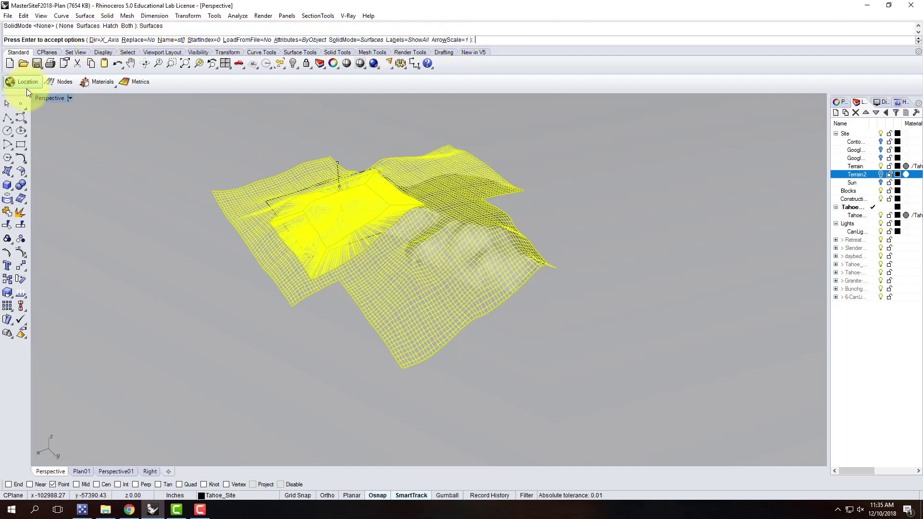
double_click(45, 98)
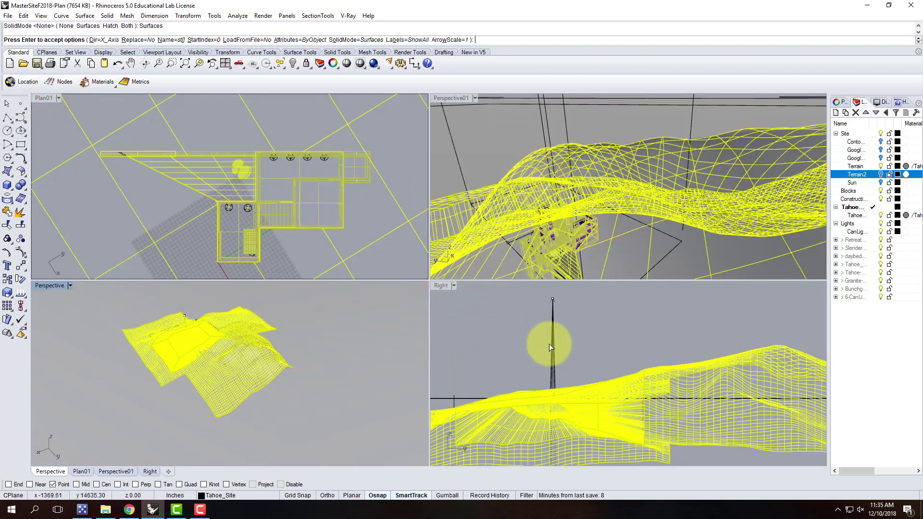
scroll(549, 344, down, 4)
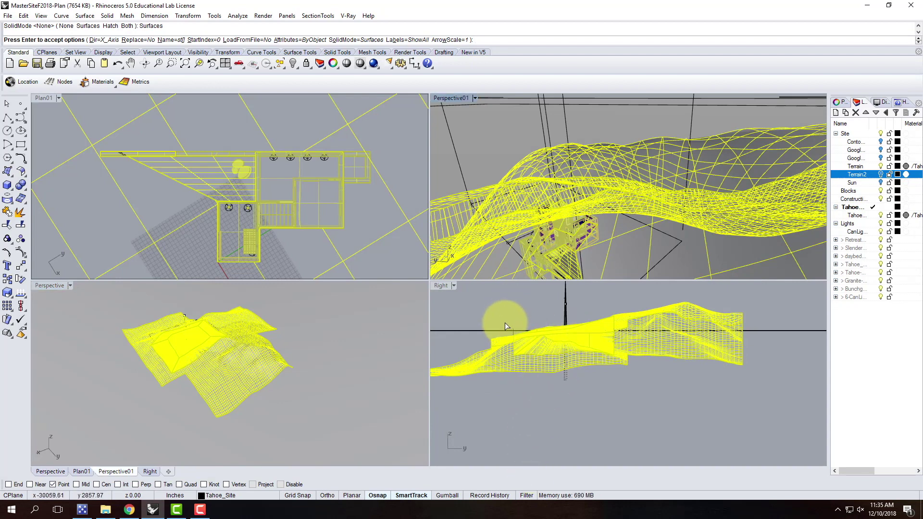
scroll(448, 291, up, 1)
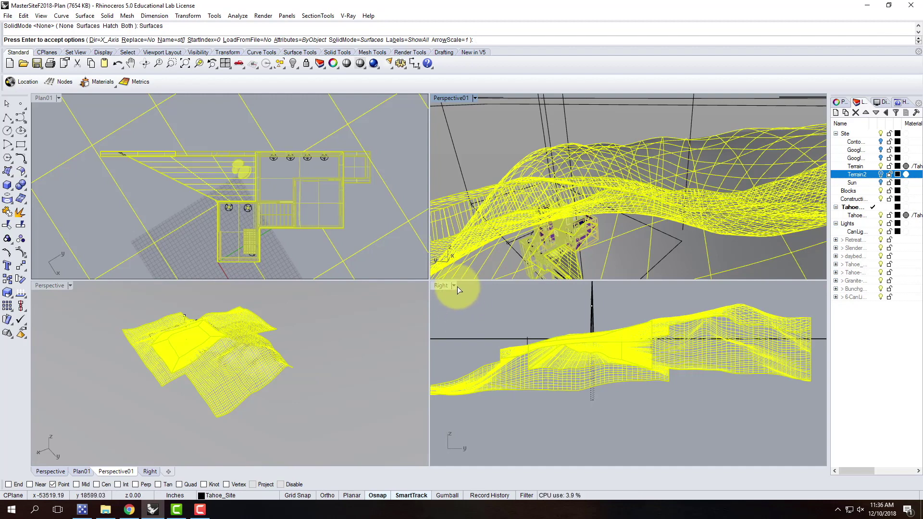
click(441, 286)
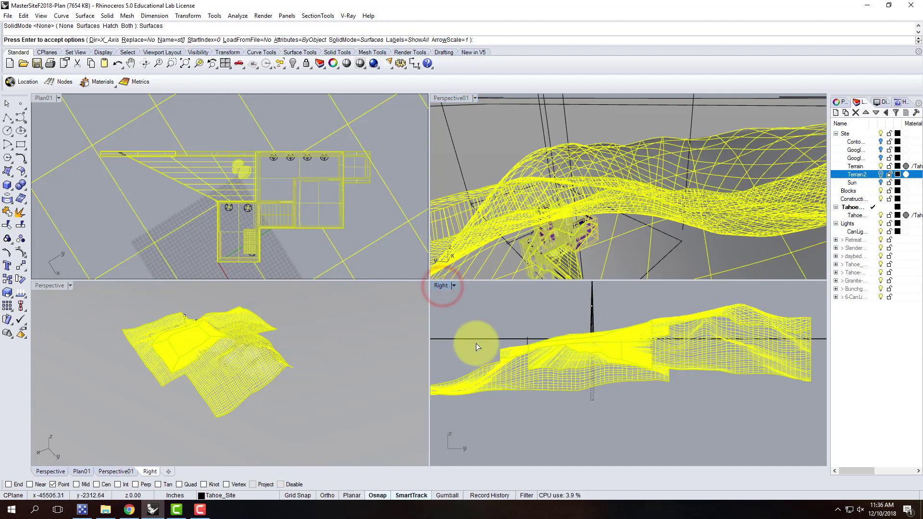
scroll(553, 341, down, 3)
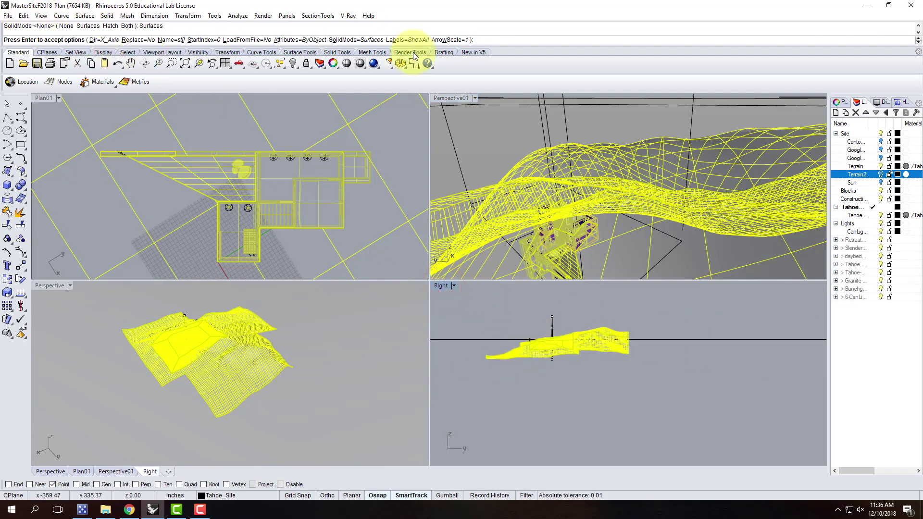
key(Return)
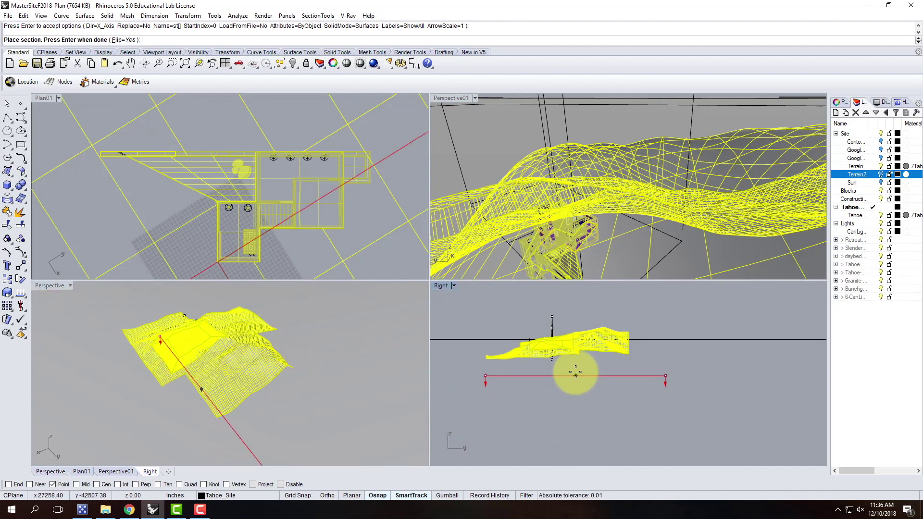
Enable the Center snap, place the section level with the large ground plane in the Right view, and finish creating it
scroll(568, 378, down, 6)
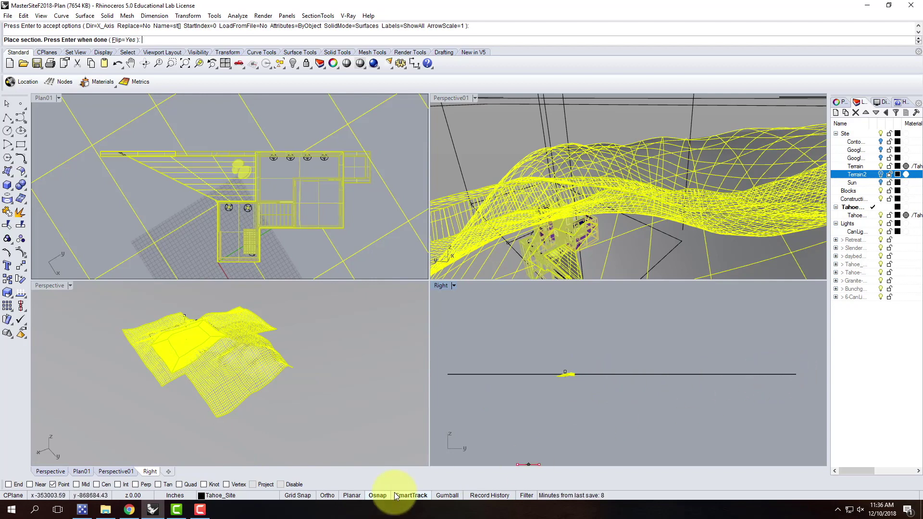
click(99, 484)
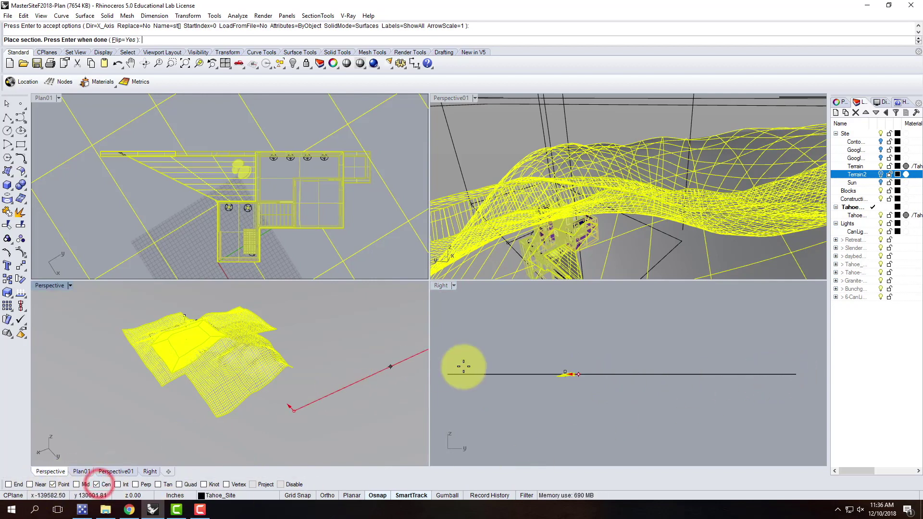
click(498, 375)
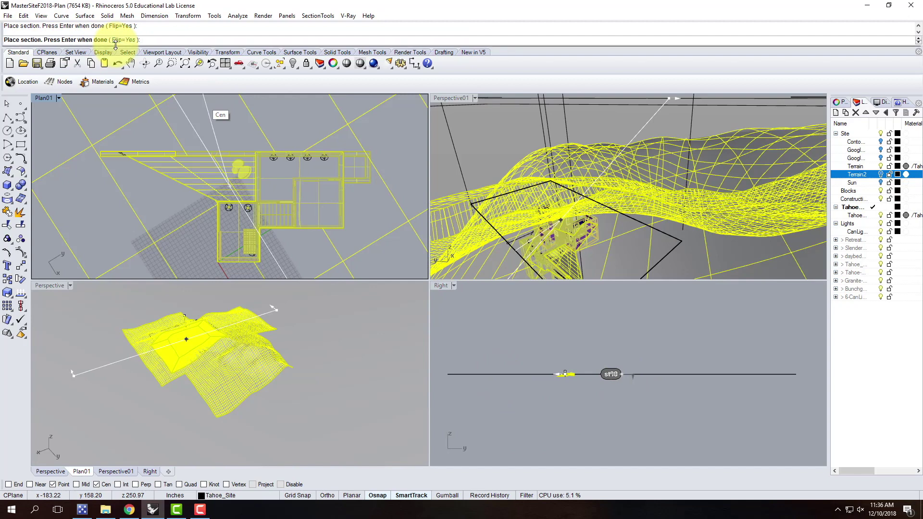
key(Return)
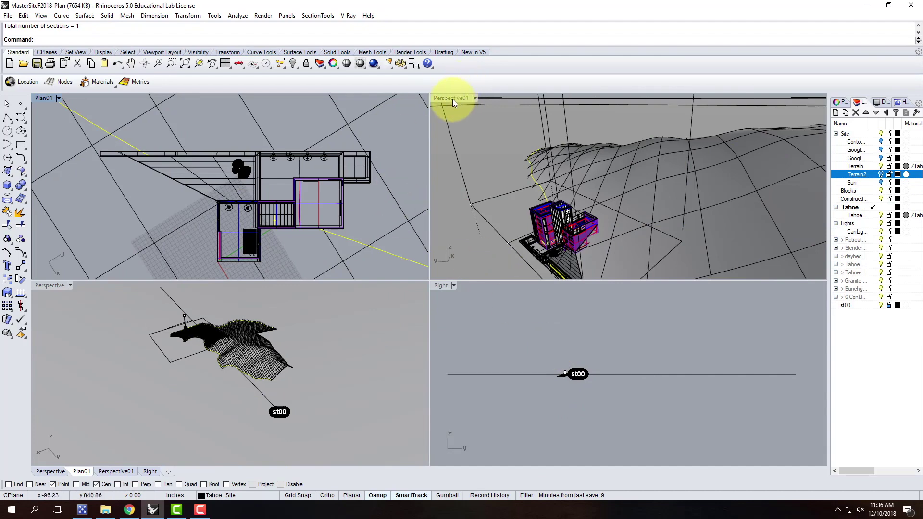
Examine the new section curves around the building in the maximized Perspective viewport, zooming to the selected curves
double_click(54, 286)
right_drag(308, 216, 357, 280)
scroll(366, 289, up, 8)
scroll(326, 304, down, 5)
scroll(301, 180, up, 5)
scroll(306, 245, down, 5)
key(Escape)
click(294, 143)
click(325, 169)
text(z)
key(Return)
text(s)
key(Return)
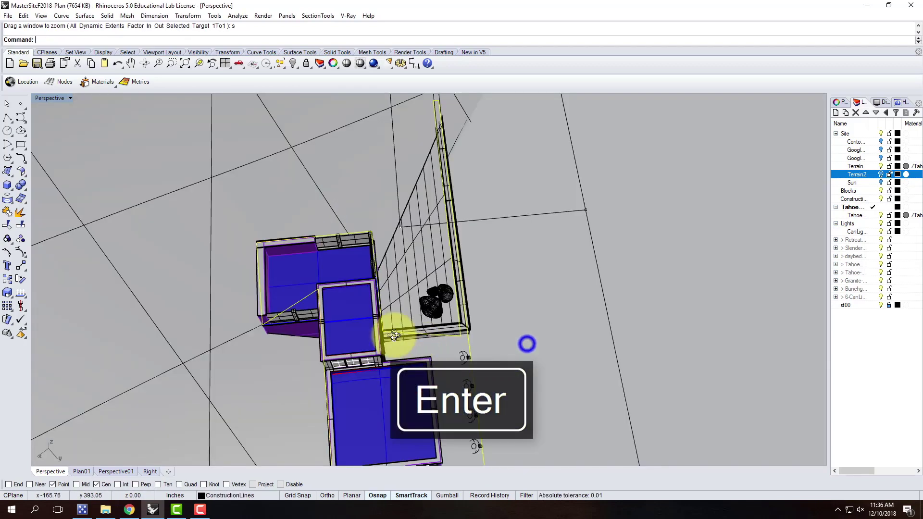
right_drag(393, 335, 439, 298)
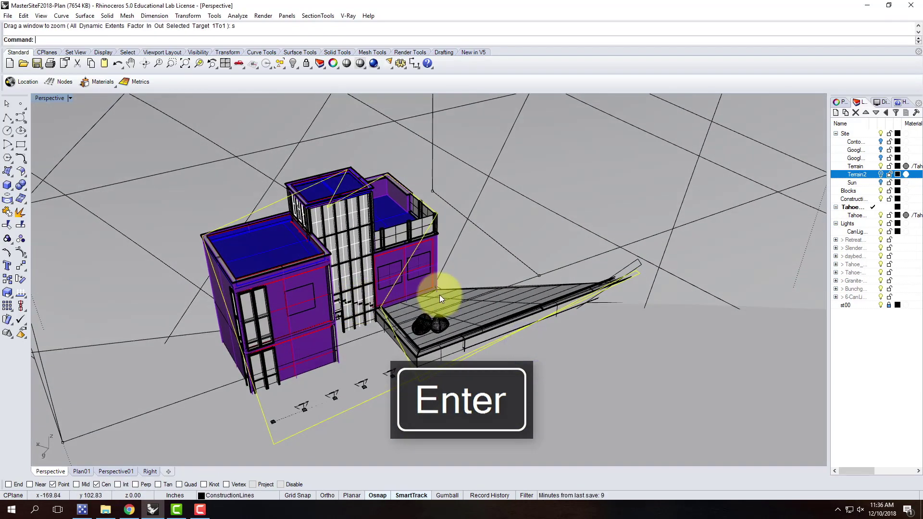
View section st00 in the Perspective viewport with Clip=Yes, SetView=No and SetCPlane=No
text(stv)
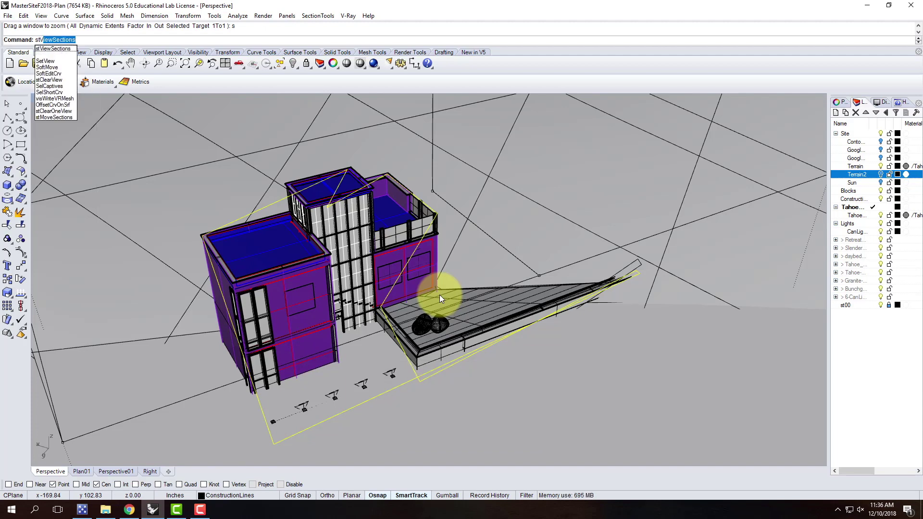
key(Return)
click(304, 16)
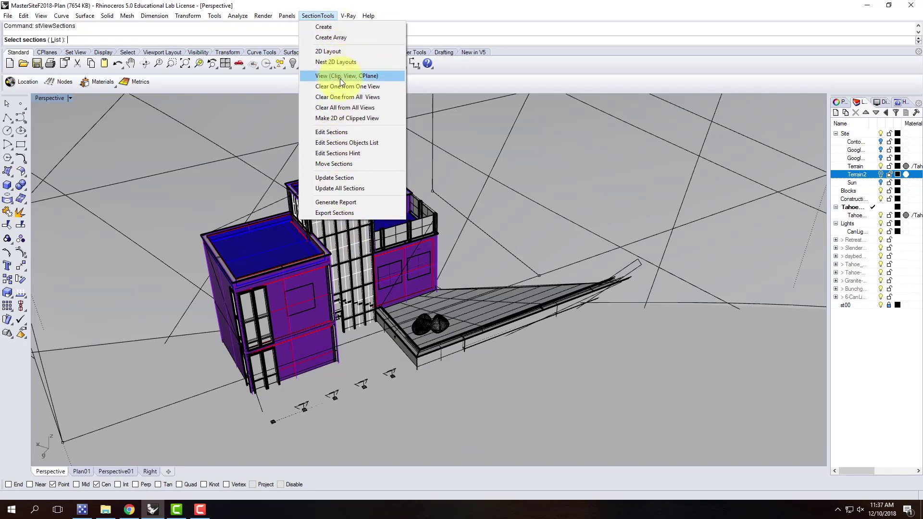
click(317, 16)
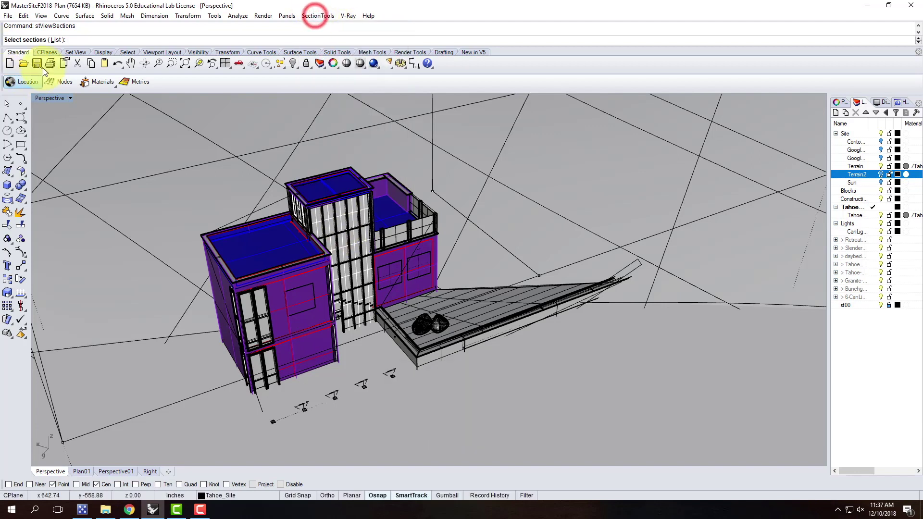
click(56, 40)
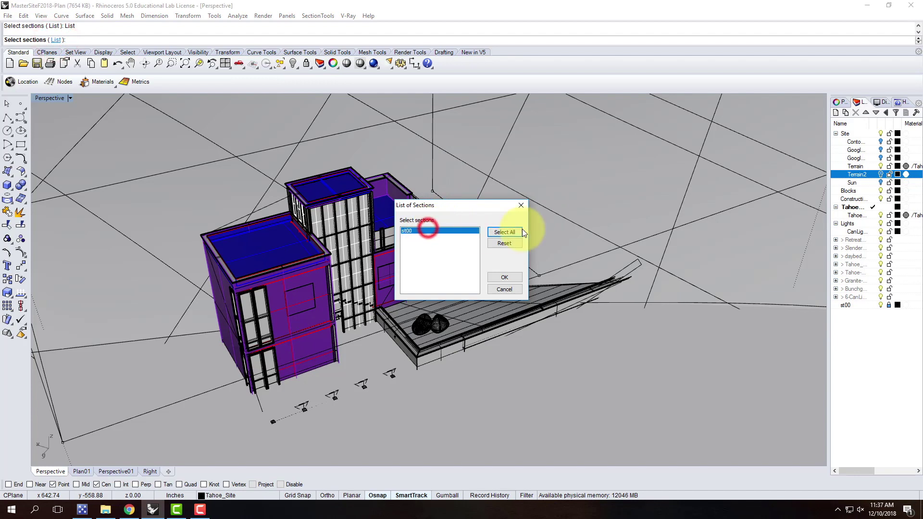
click(506, 274)
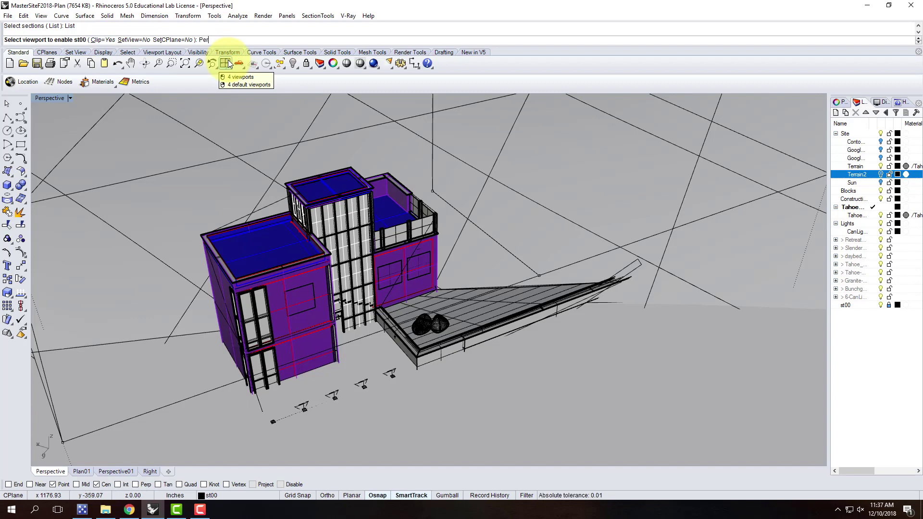
key(Return)
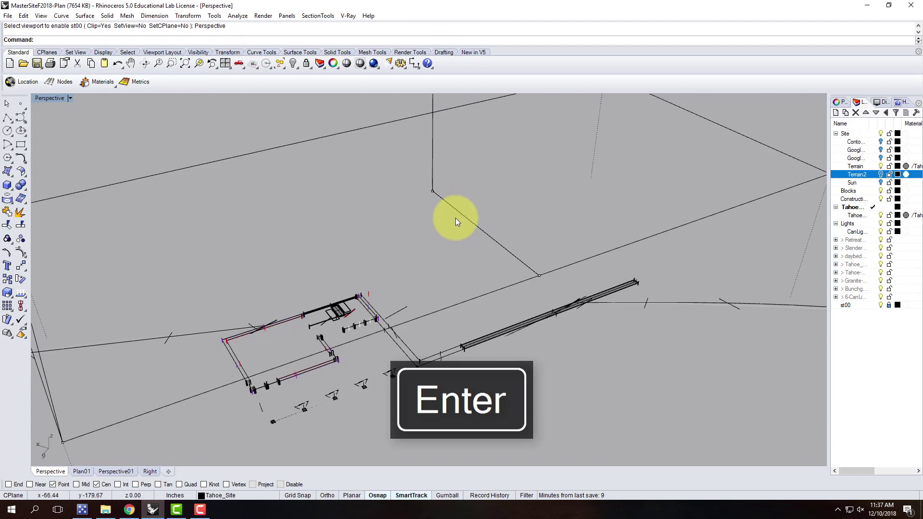
Select the large ground plane and create a top-level layer named Section - Plan
key(Escape)
scroll(394, 189, down, 10)
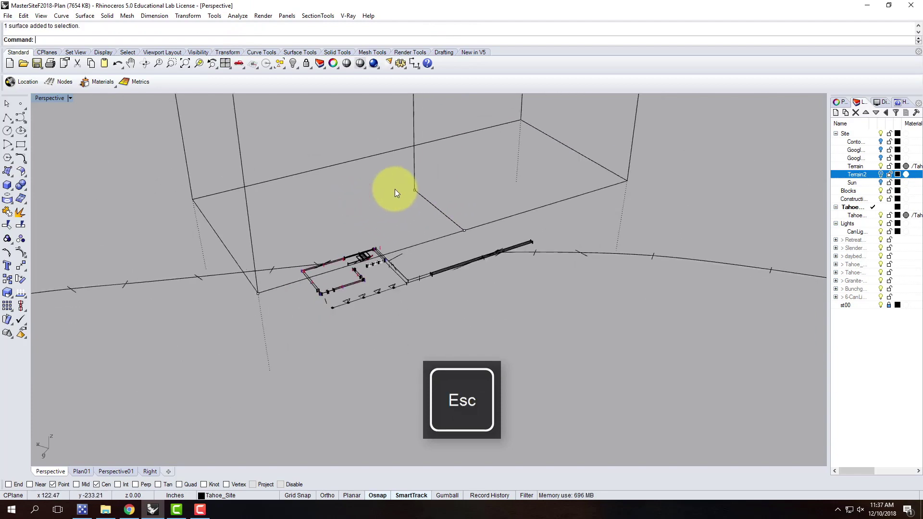
scroll(399, 200, up, 10)
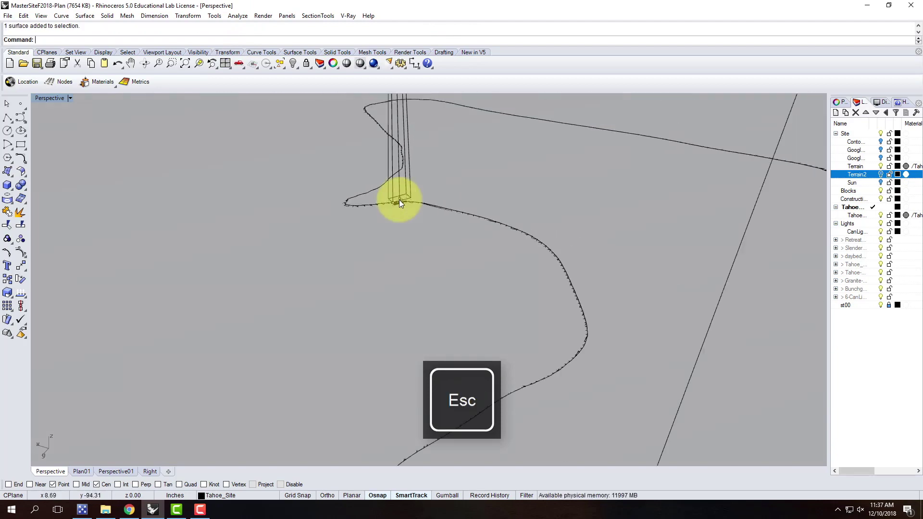
scroll(409, 197, down, 6)
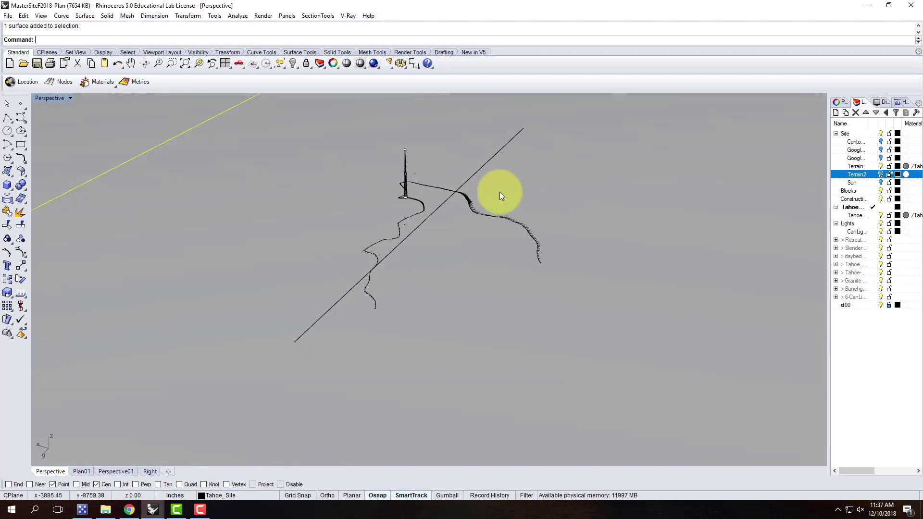
click(836, 112)
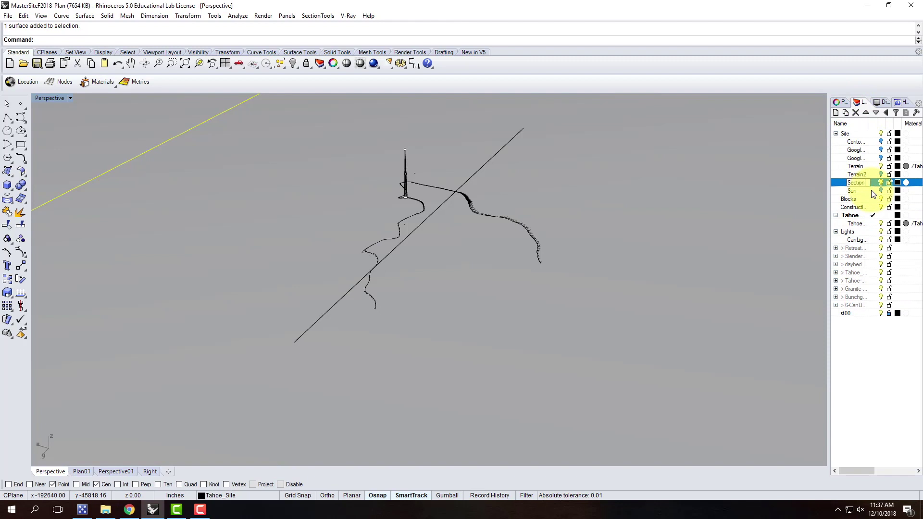
key(Return)
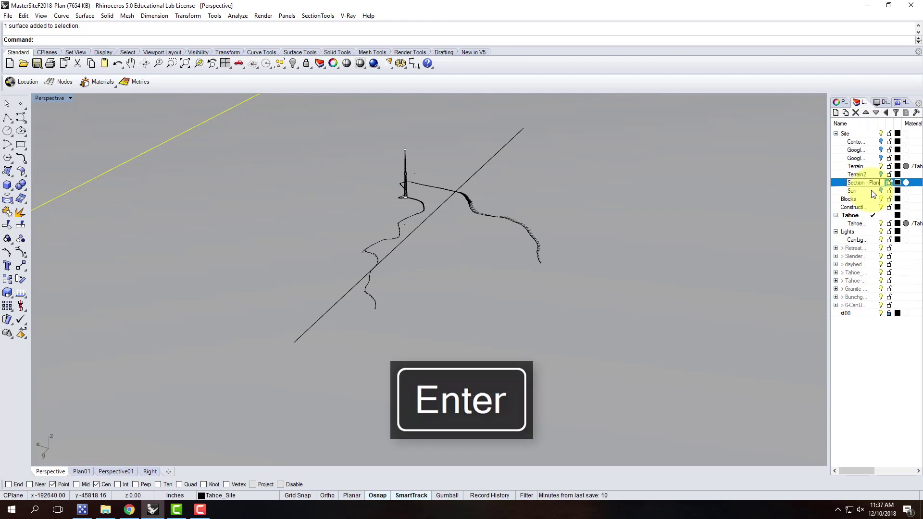
click(851, 185)
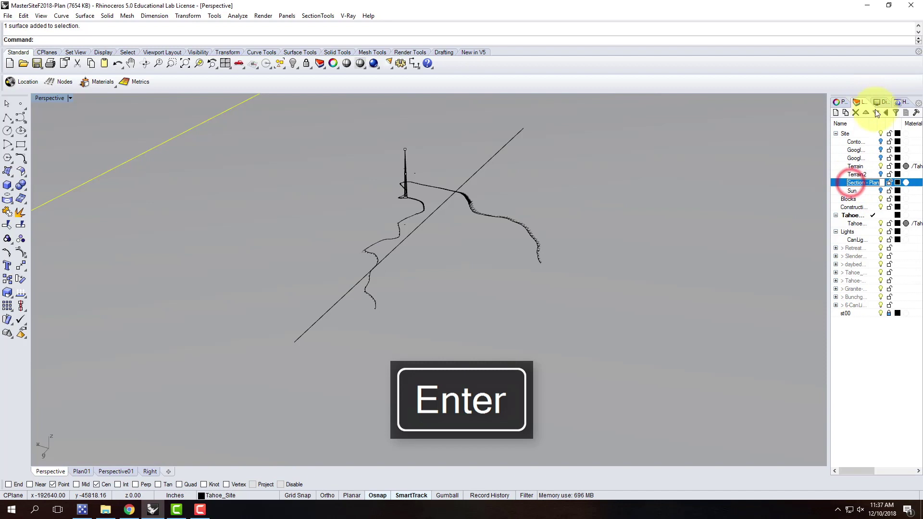
click(885, 112)
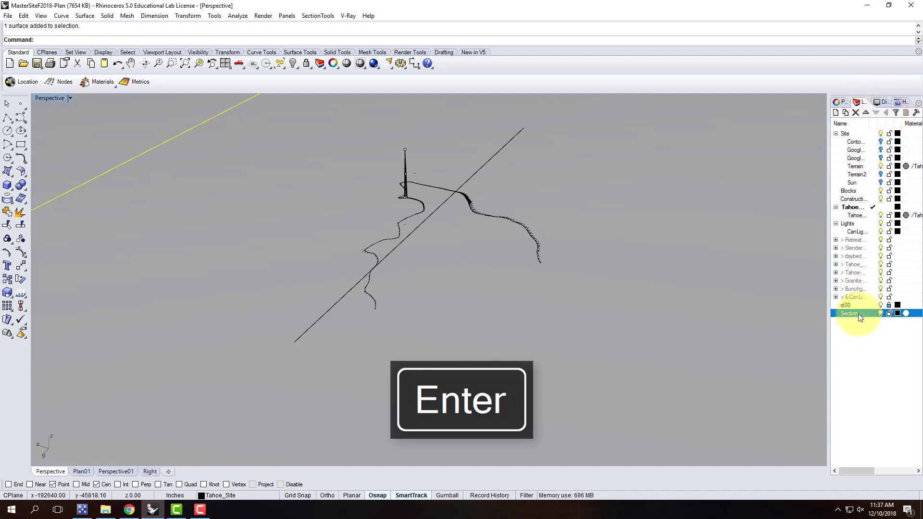
Move the selected ground plane to the Section - Plan layer and turn that layer off
right_click(862, 316)
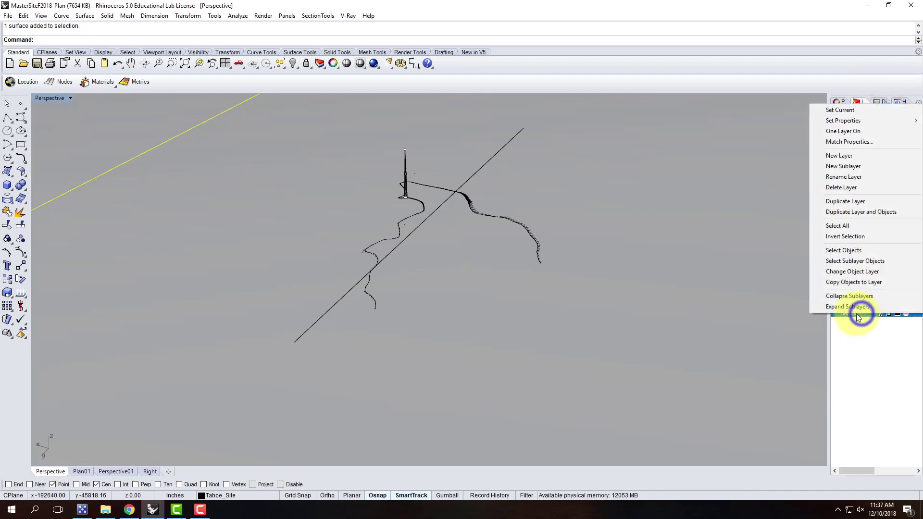
click(855, 272)
click(881, 313)
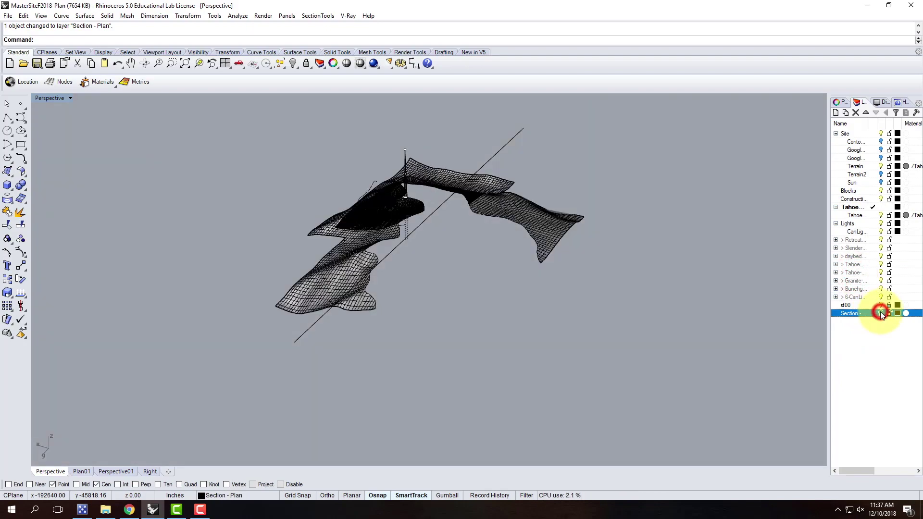
Examine the clipped building and terrain up close, checking the open tops of the cut walls
scroll(402, 169, up, 8)
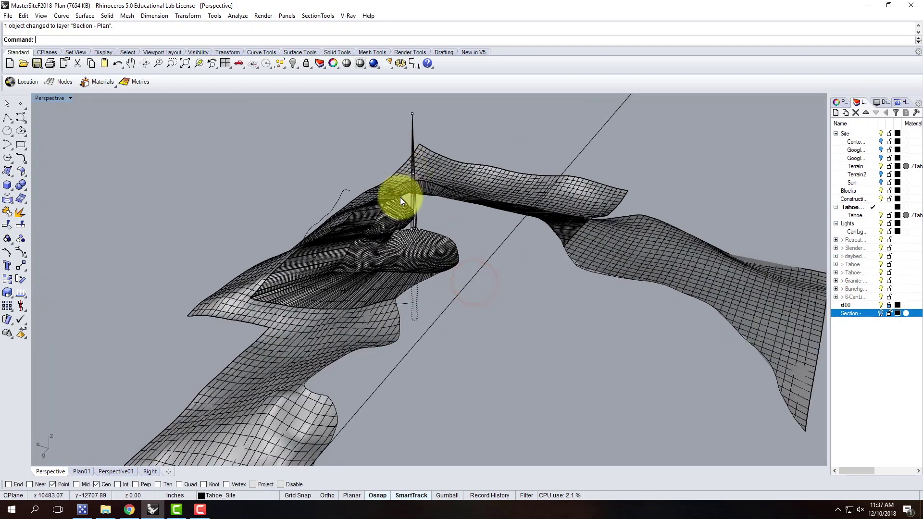
scroll(425, 220, up, 10)
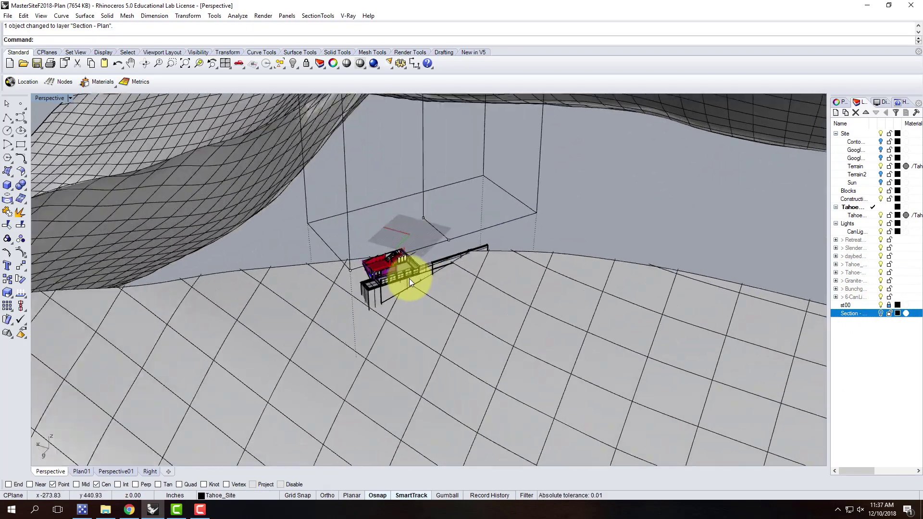
scroll(378, 274, up, 2)
right_drag(405, 273, 346, 236)
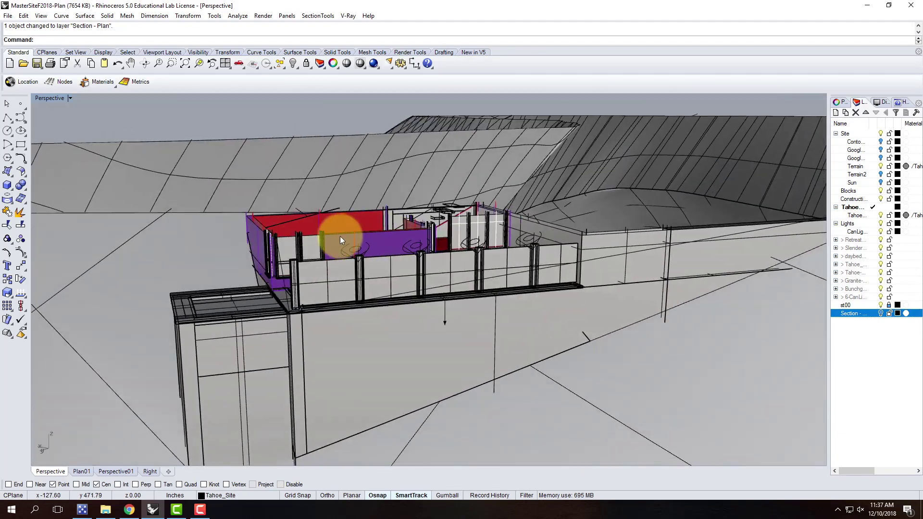
scroll(347, 236, down, 3)
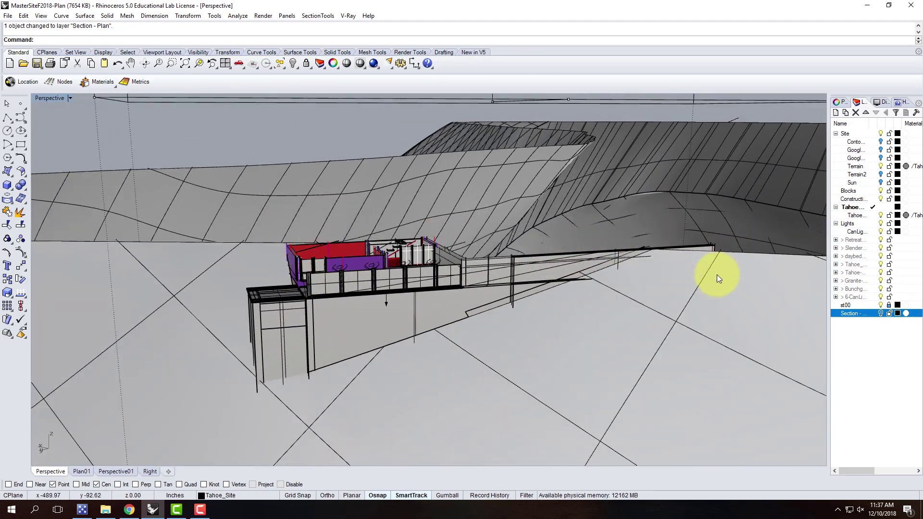
scroll(342, 235, up, 5)
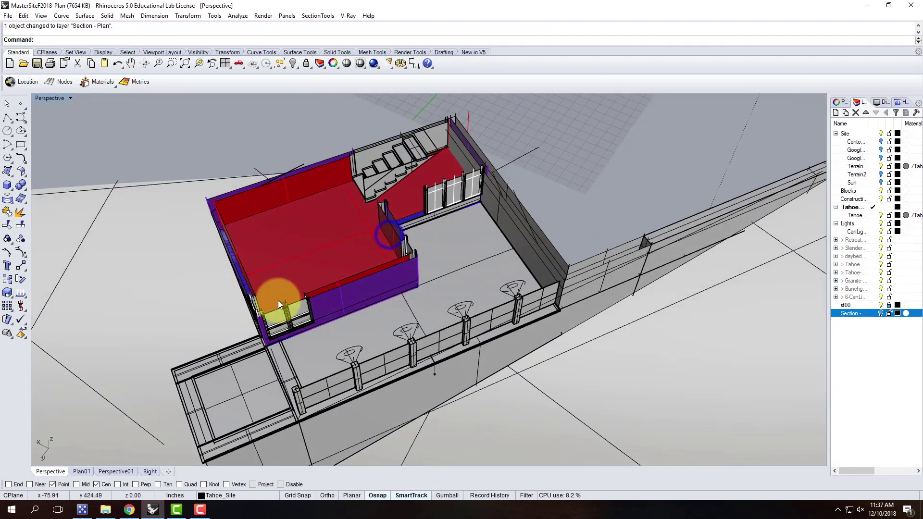
scroll(273, 316, up, 4)
right_drag(630, 196, 383, 261)
scroll(526, 274, up, 5)
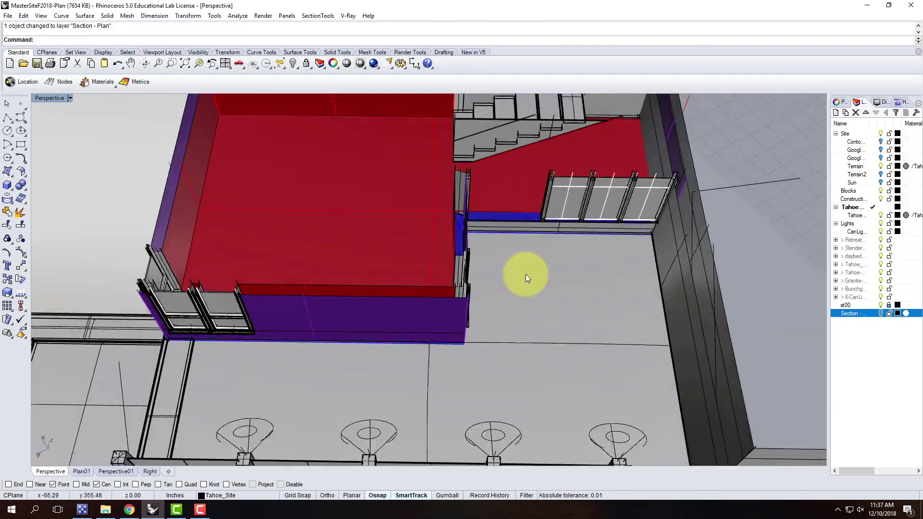
Create a layer named Plan Fill and make it the current layer
click(836, 113)
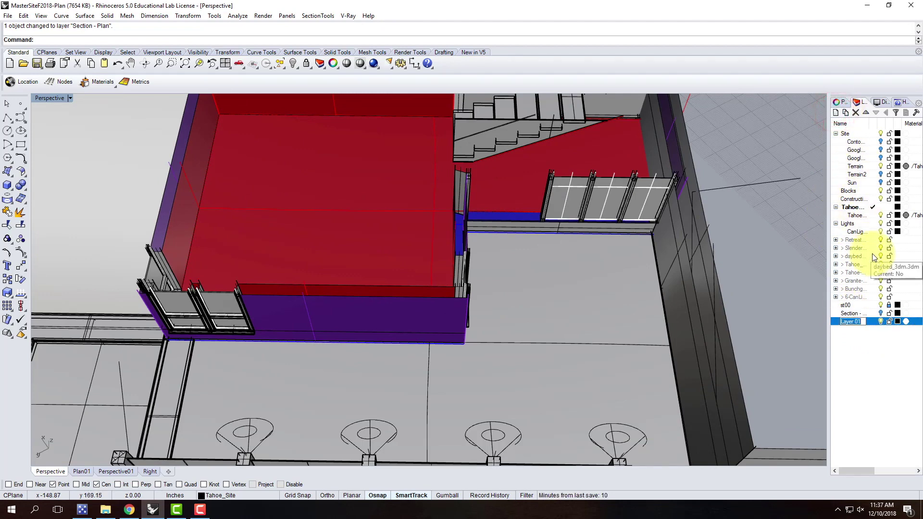
text(Plan Fill)
key(Return)
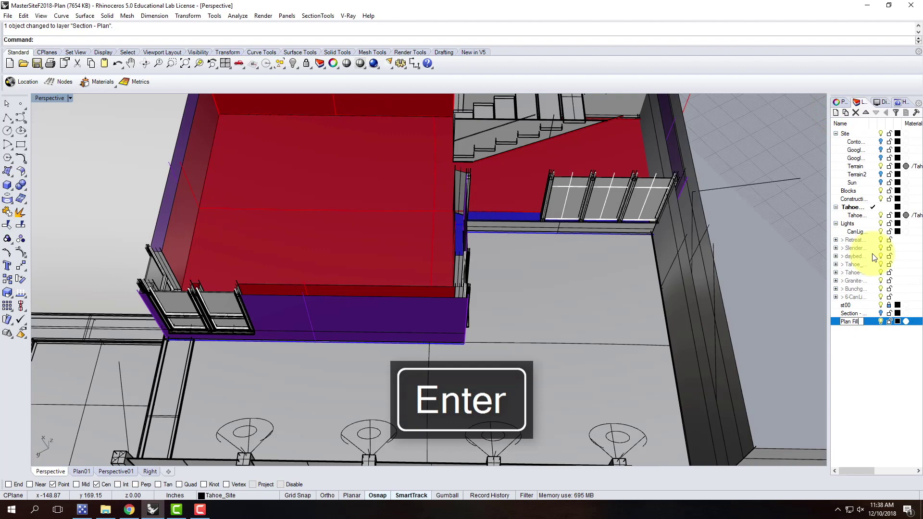
click(869, 321)
Start a three-point plane with the End and Perp object snaps enabled and the Cen snap disabled
scroll(161, 259, up, 5)
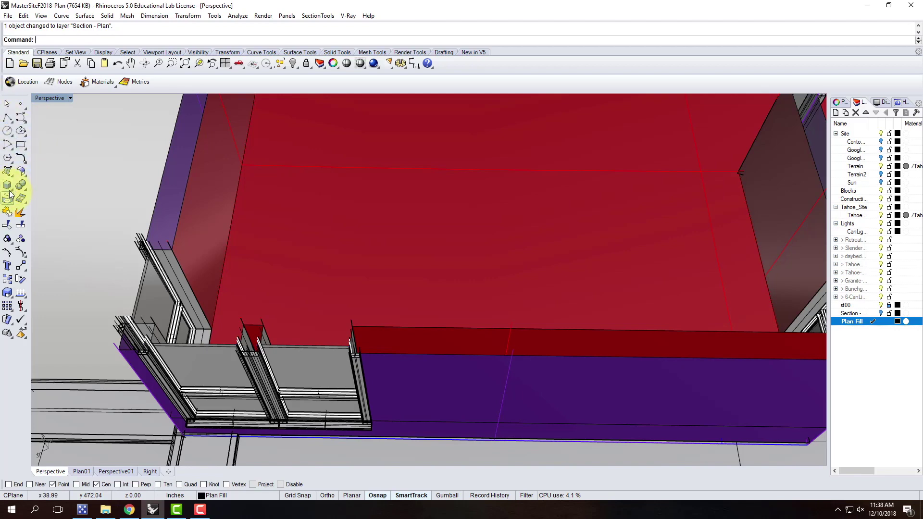
click(10, 173)
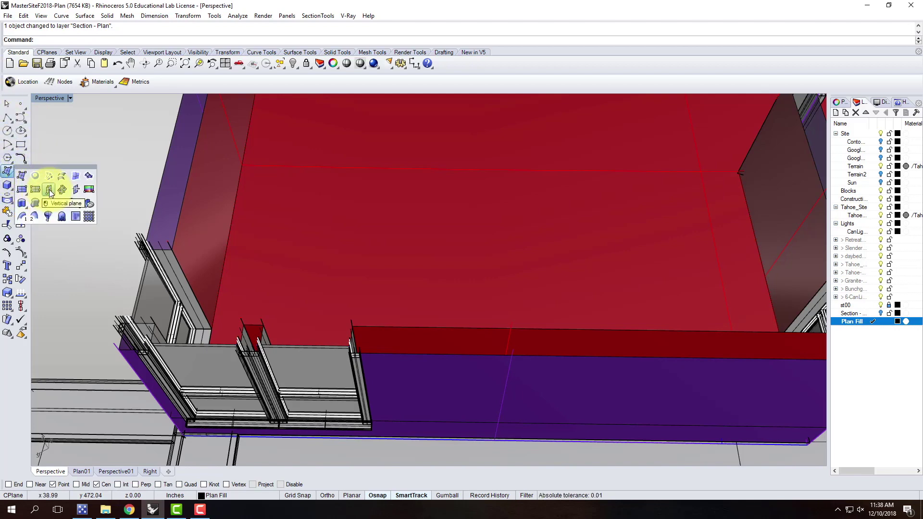
click(37, 190)
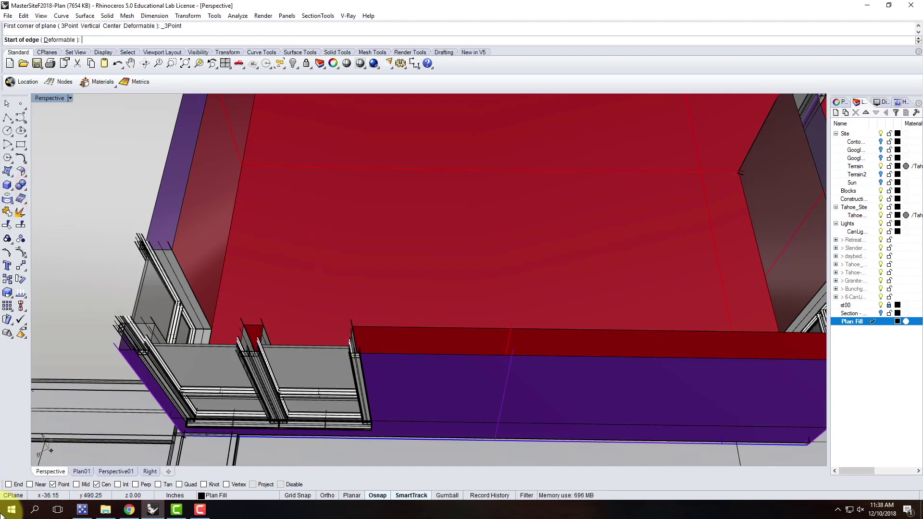
click(96, 484)
click(8, 485)
click(135, 485)
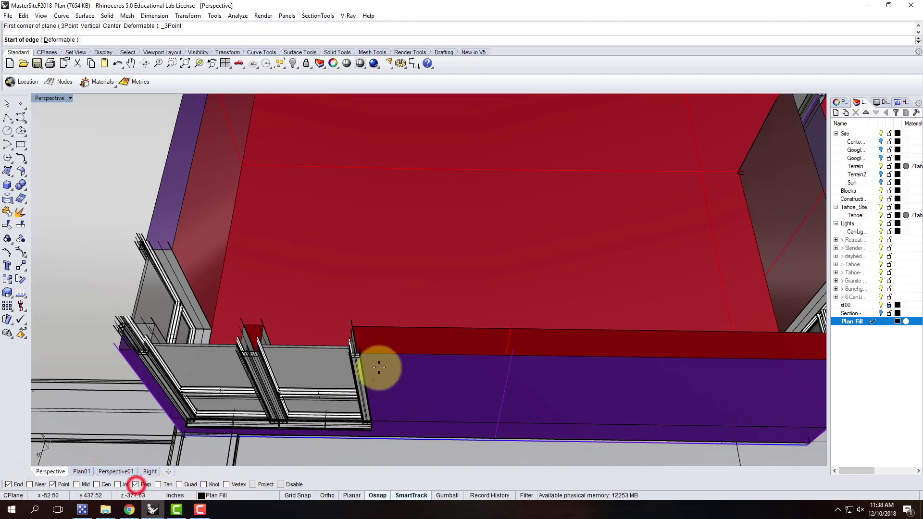
Cap the open top of the front wall with the plane, from the window jamb to the far outer corner
click(348, 352)
scroll(278, 355, down, 2)
scroll(686, 361, up, 2)
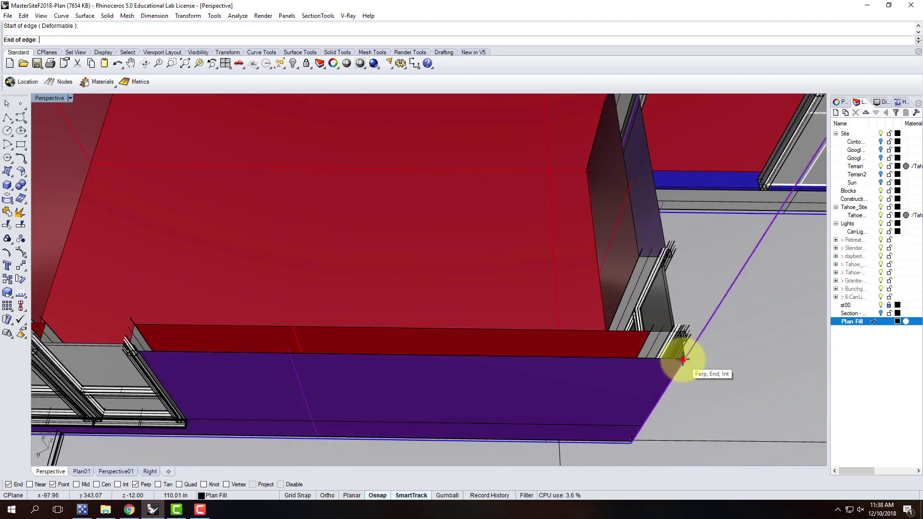
click(683, 360)
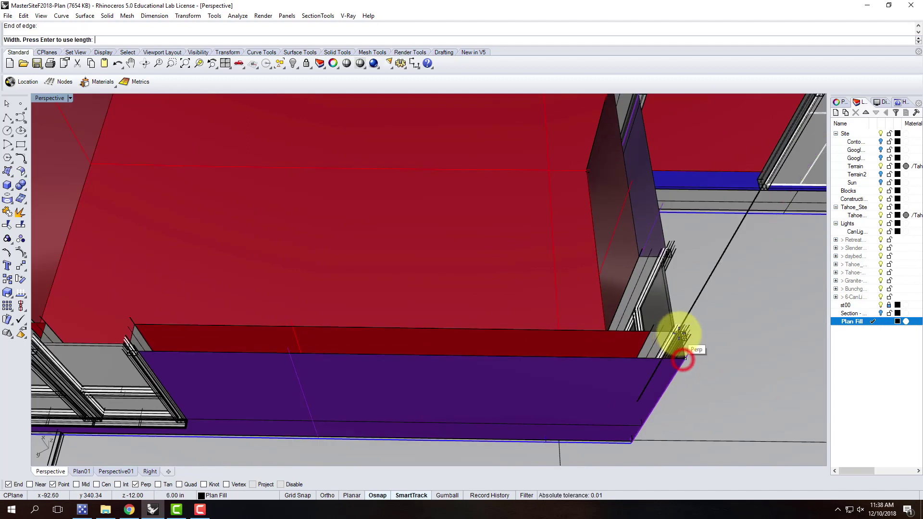
click(679, 332)
scroll(284, 359, down, 3)
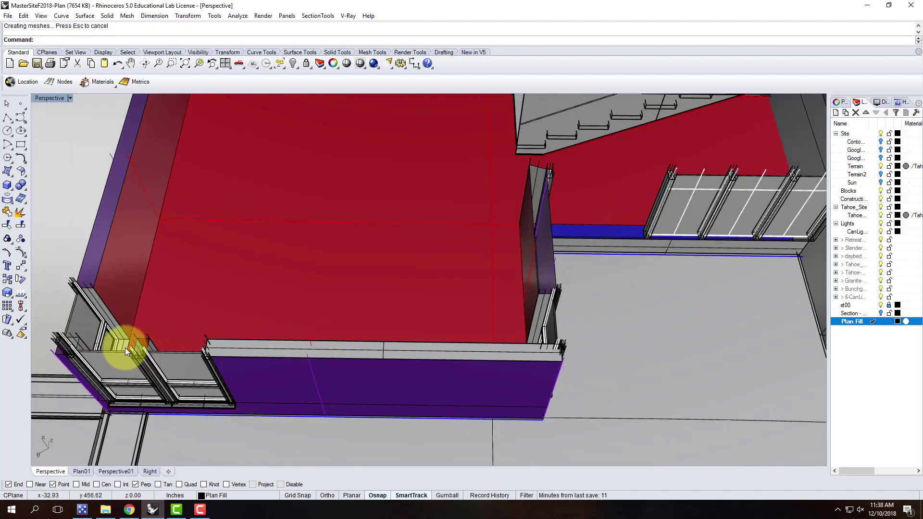
Cap the small wall pier between the two front windows with another three-point plane
scroll(126, 350, up, 3)
key(Return)
click(151, 330)
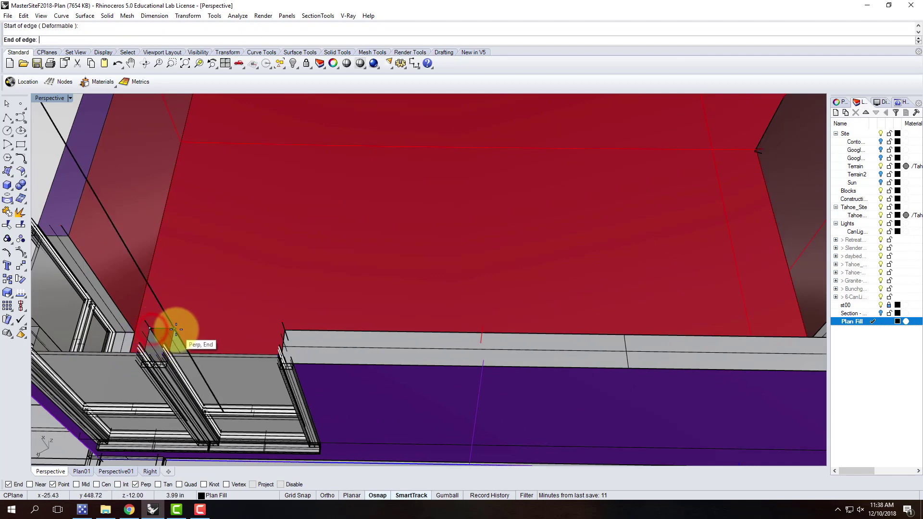
click(176, 329)
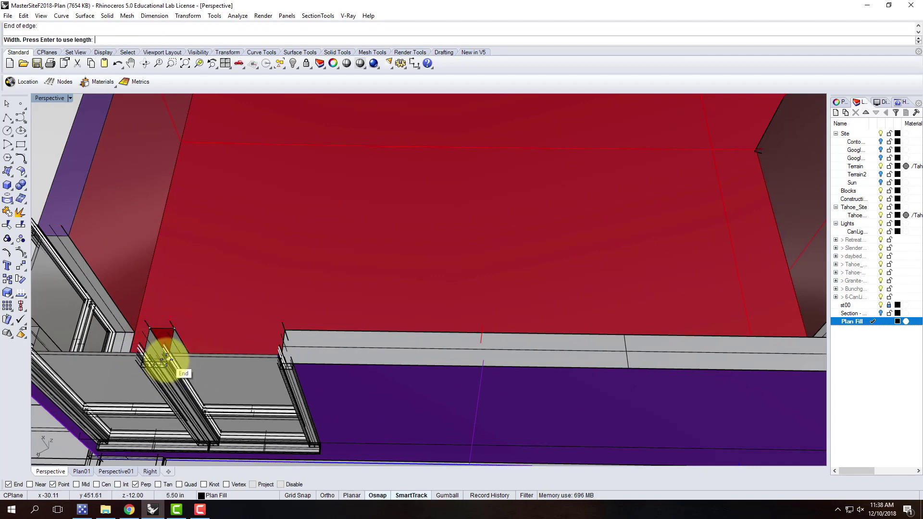
click(166, 360)
scroll(425, 389, down, 3)
scroll(240, 373, down, 2)
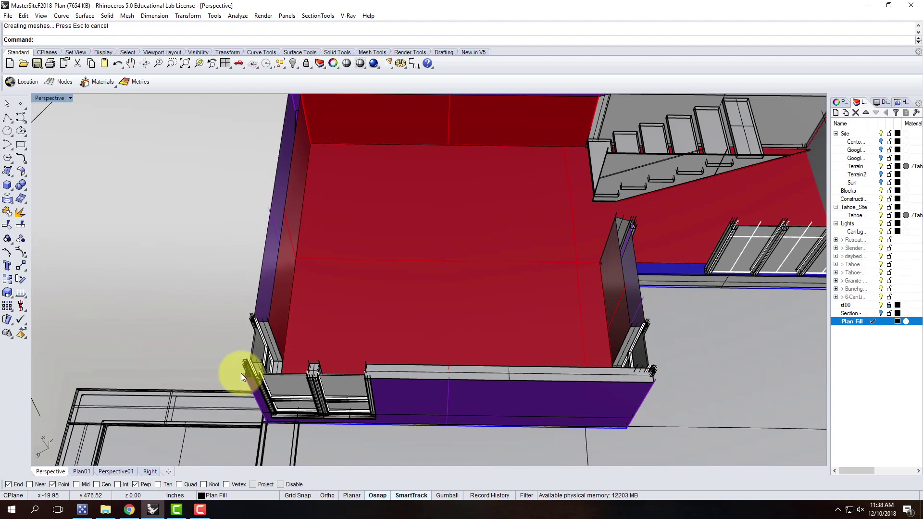
Cap the outer corner post between the front and side windows with a three-point plane
scroll(263, 356, up, 5)
right_click(263, 356)
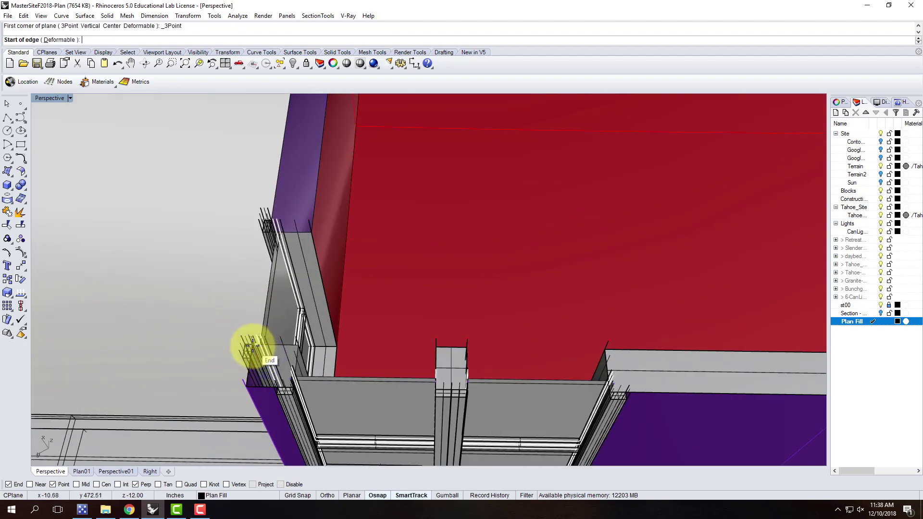
click(252, 346)
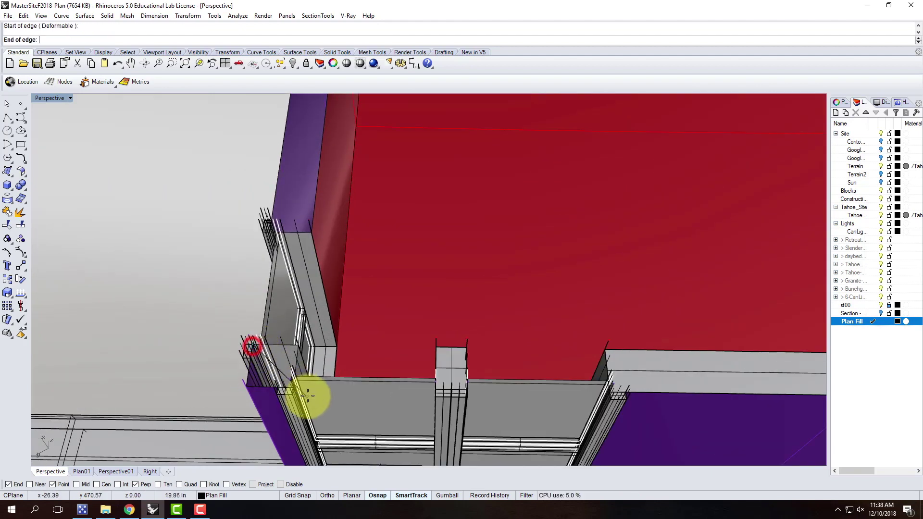
click(299, 343)
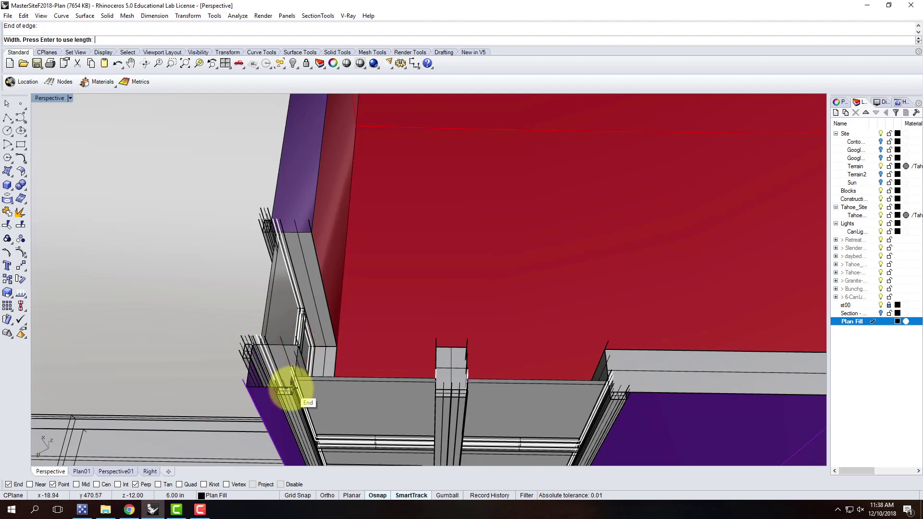
click(291, 389)
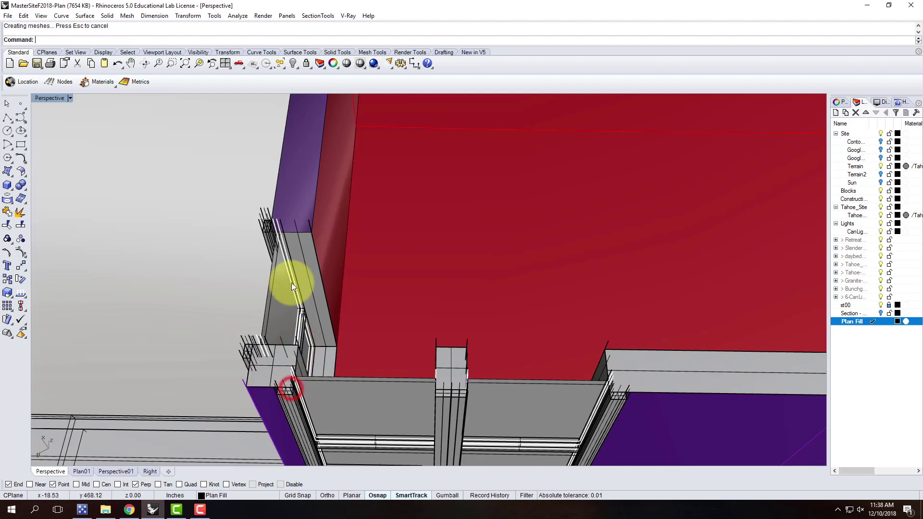
Cap the side wall's open top with a three-point plane running from the side window to the back corner
click(270, 234)
click(313, 298)
scroll(298, 361, down, 6)
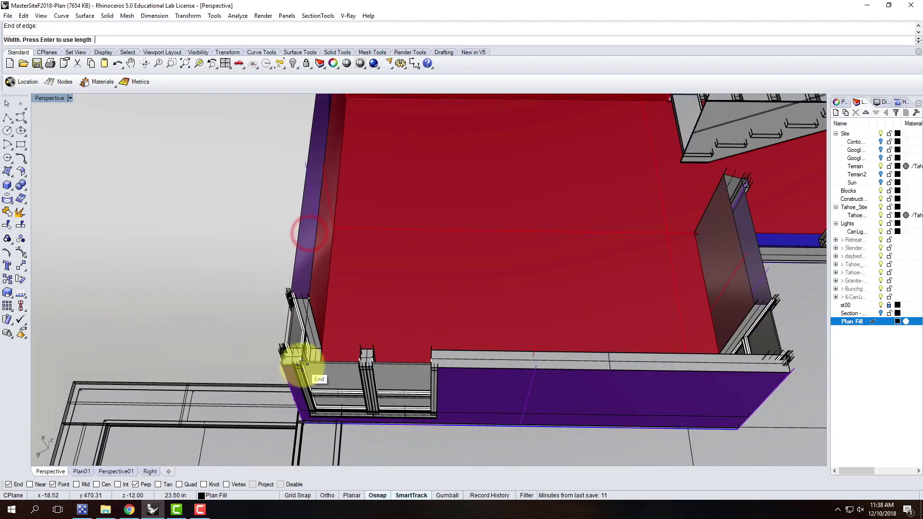
scroll(327, 154, up, 5)
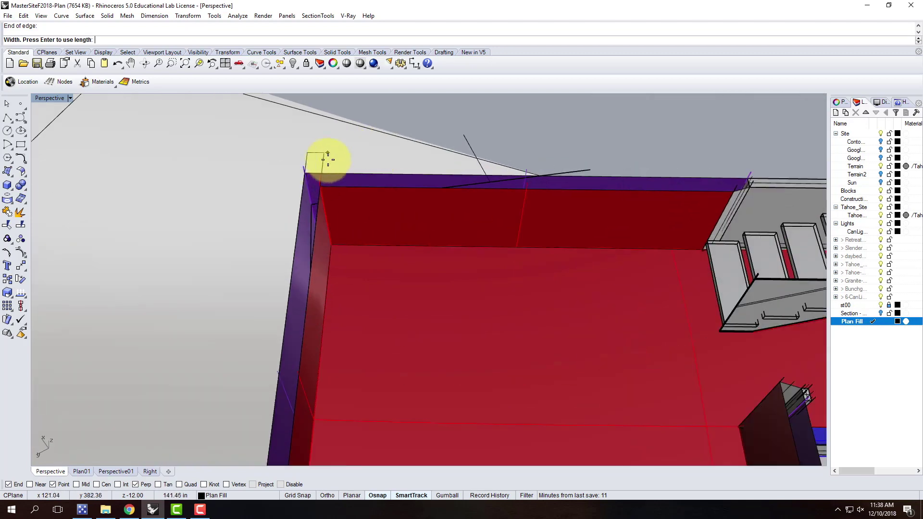
click(319, 190)
Cap the back wall of the red-floored room with a three-point plane extending to the stair area
right_click(307, 173)
click(305, 174)
click(304, 185)
scroll(337, 182, down, 3)
scroll(635, 181, up, 4)
click(596, 198)
Fill the small gap where the back wall meets the stair wall with a surface from four corner points
click(7, 173)
click(599, 178)
click(622, 179)
click(624, 190)
click(604, 199)
Cap the long outer wall beside the stairs and terrace with a three-point plane, ending at the site wall corner
right_drag(505, 206, 270, 236)
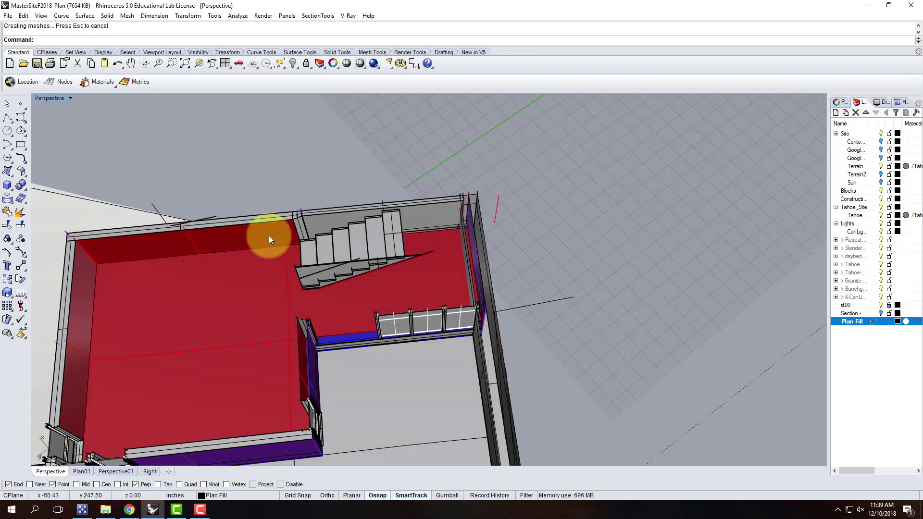
click(8, 172)
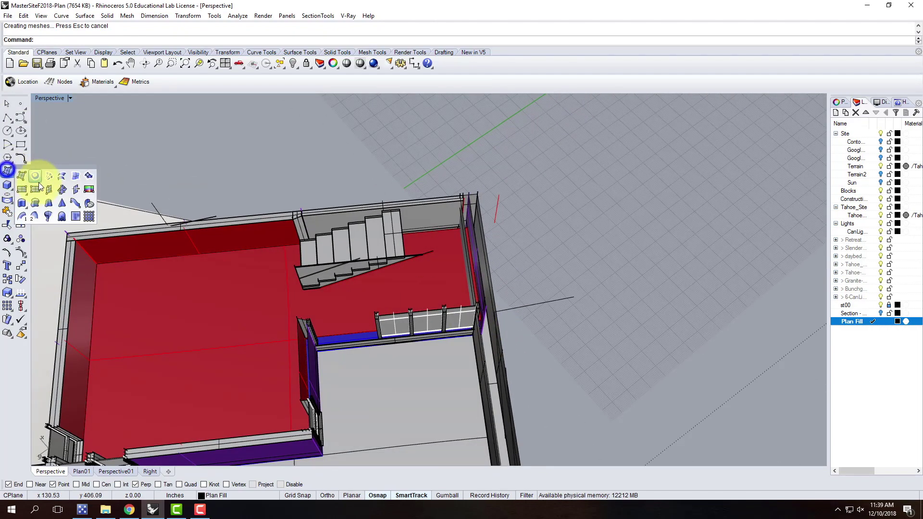
click(40, 190)
scroll(480, 207, up, 4)
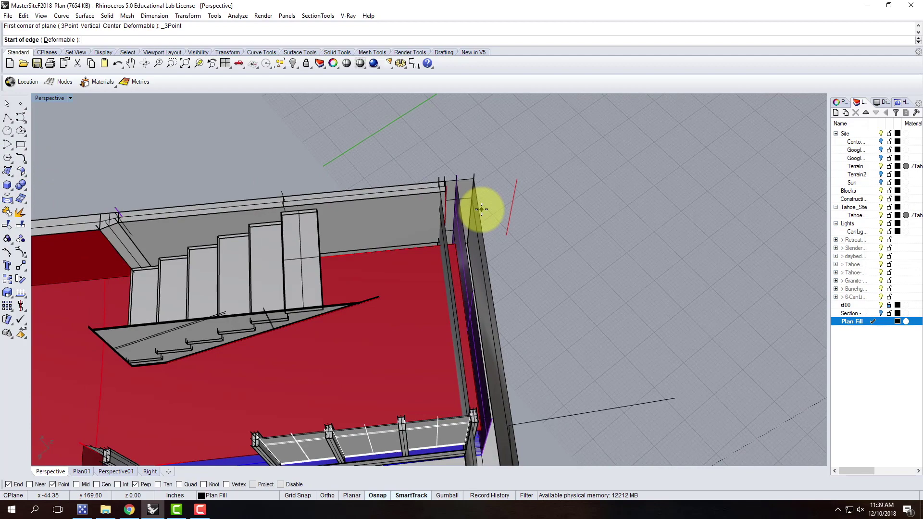
scroll(452, 207, down, 5)
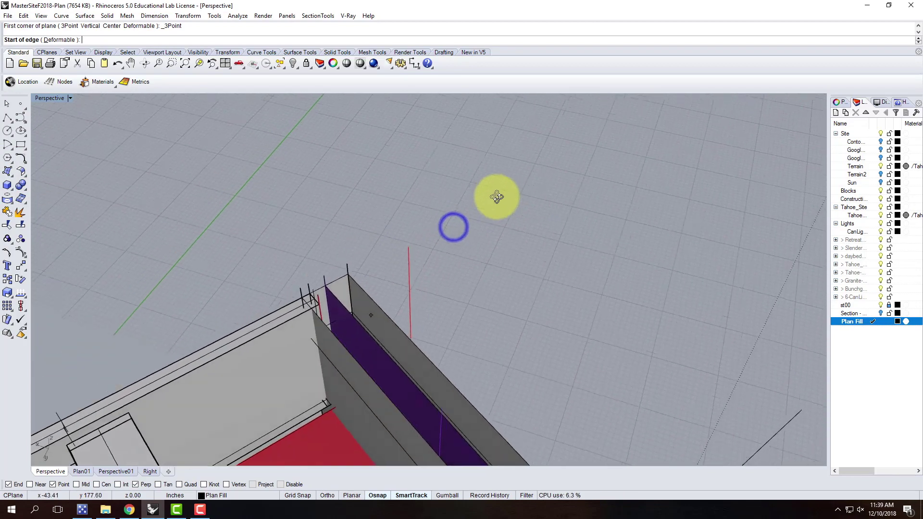
scroll(386, 264, up, 2)
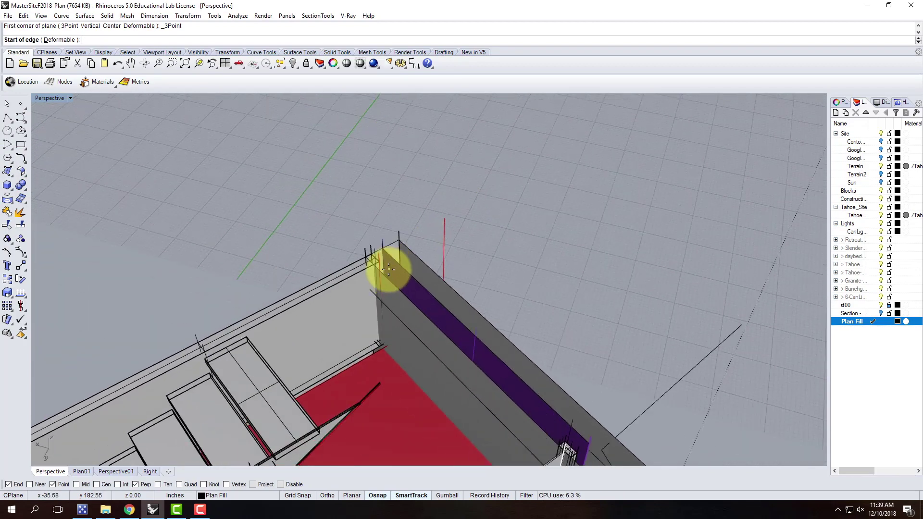
click(359, 254)
click(403, 229)
scroll(384, 176, down, 2)
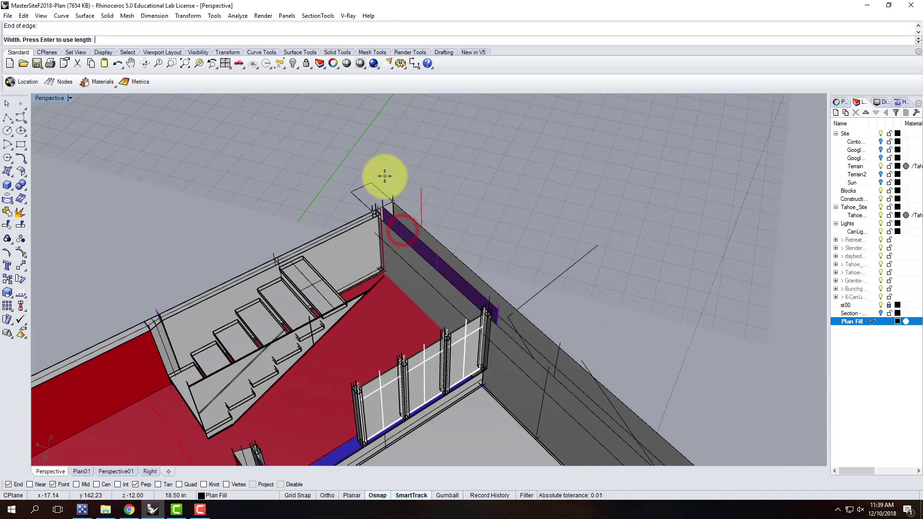
scroll(385, 176, down, 2)
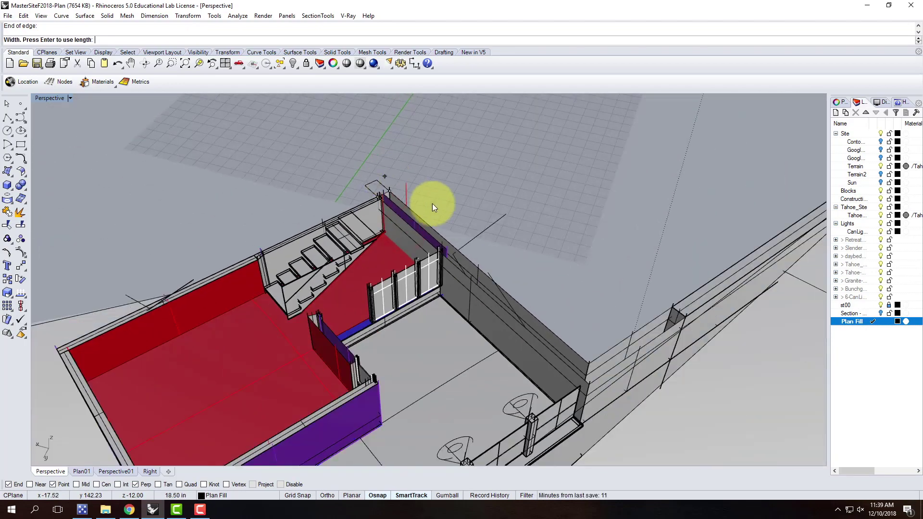
click(589, 363)
Cap the uncovered stretch of the long site wall, from its existing cap to the terrace corner, with a three-point plane
key(Return)
click(672, 311)
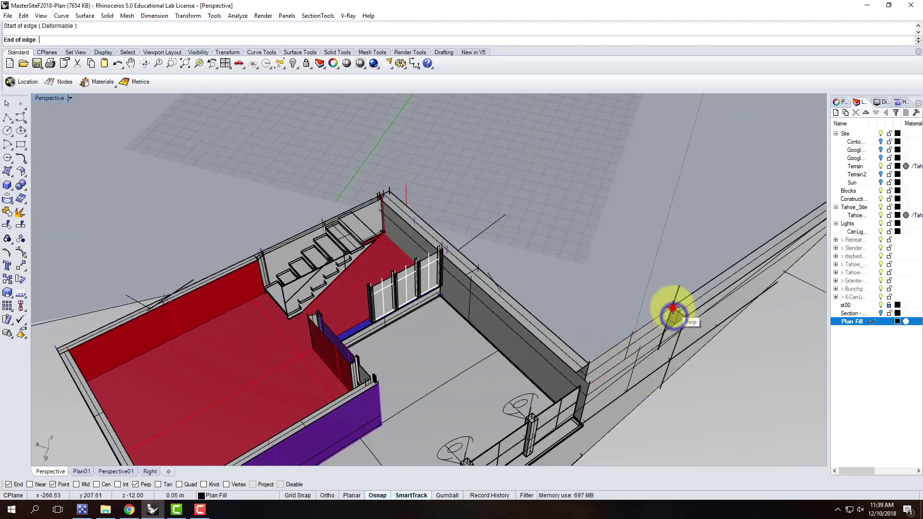
click(685, 322)
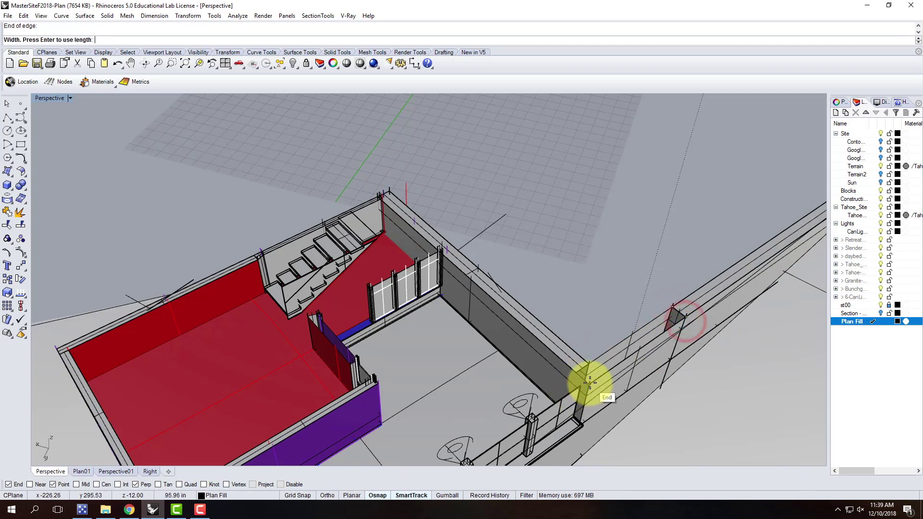
scroll(591, 383, up, 3)
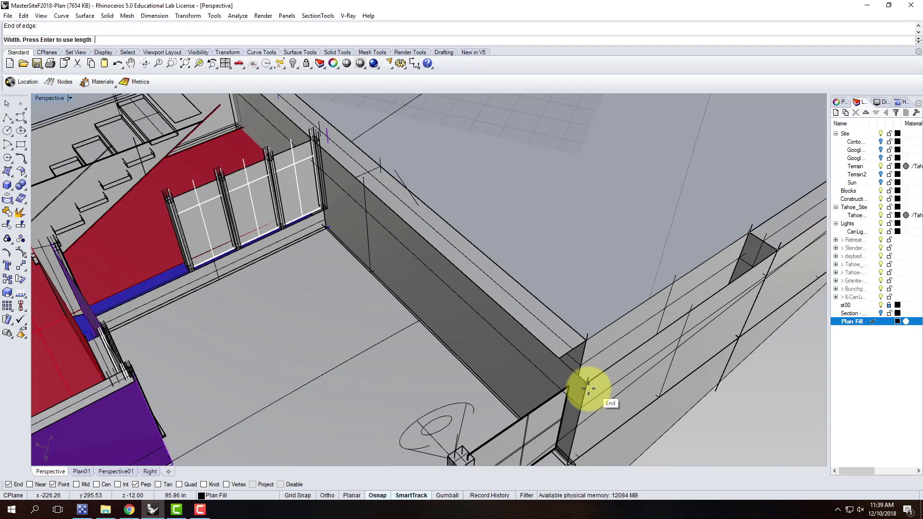
click(588, 384)
scroll(451, 226, down, 4)
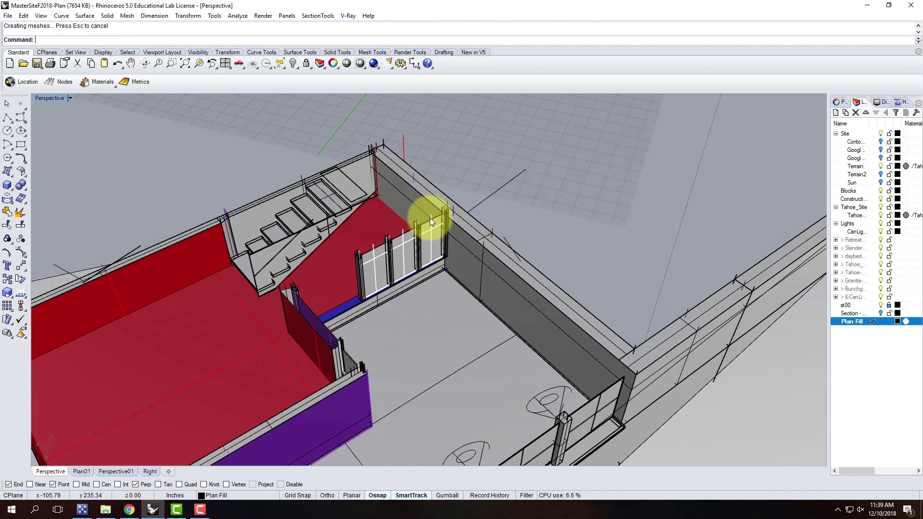
Fill the top of the short wall between the red-floored room and the terrace with a surface from four corner points
scroll(351, 255, up, 5)
right_drag(457, 262, 486, 256)
scroll(390, 332, up, 3)
scroll(390, 331, up, 3)
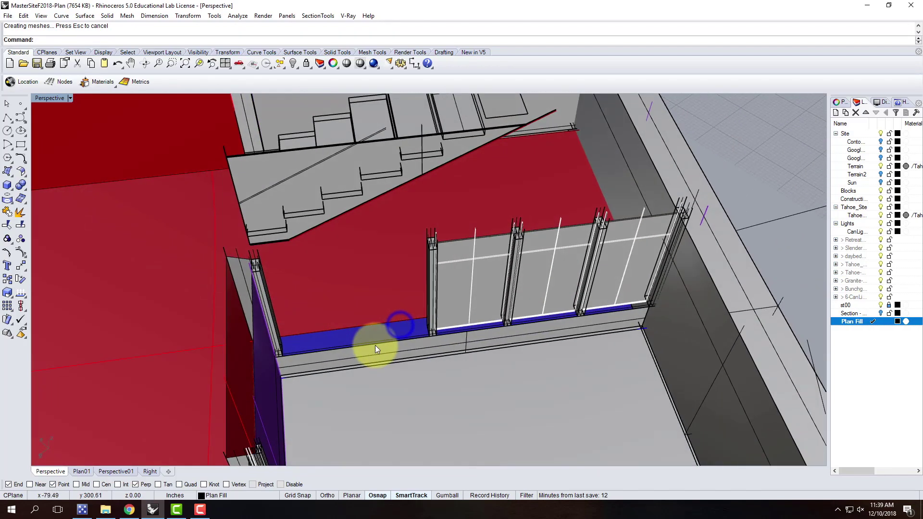
click(8, 176)
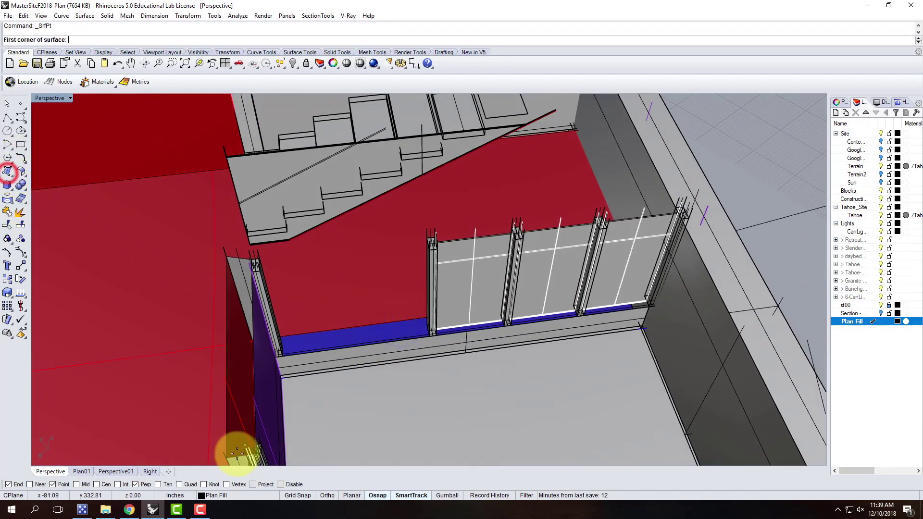
click(226, 455)
click(257, 455)
click(252, 260)
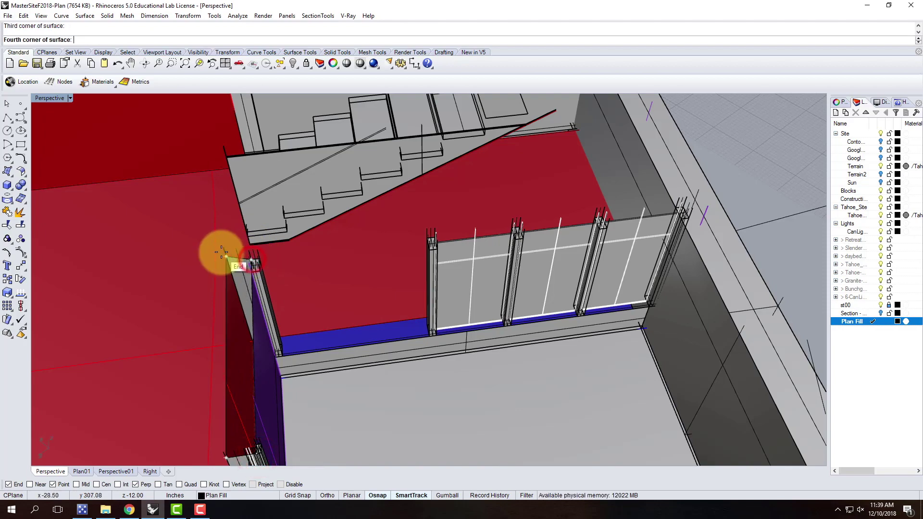
click(226, 260)
scroll(373, 231, down, 10)
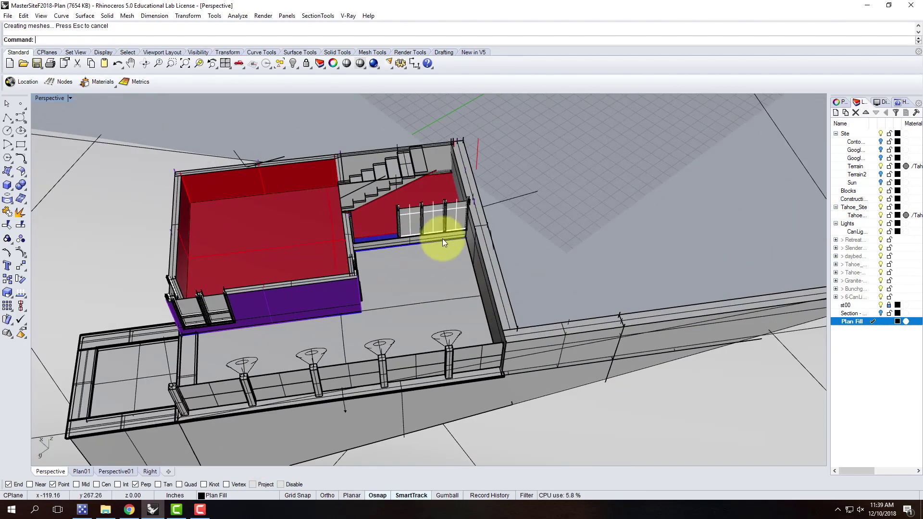
Look over the capped walls, return to the four-viewport layout and make the Plan01 view active
mouse_move(497, 262)
right_down()
mouse_move(464, 253)
mouse_move(484, 292)
mouse_move(470, 313)
mouse_move(480, 264)
right_up()
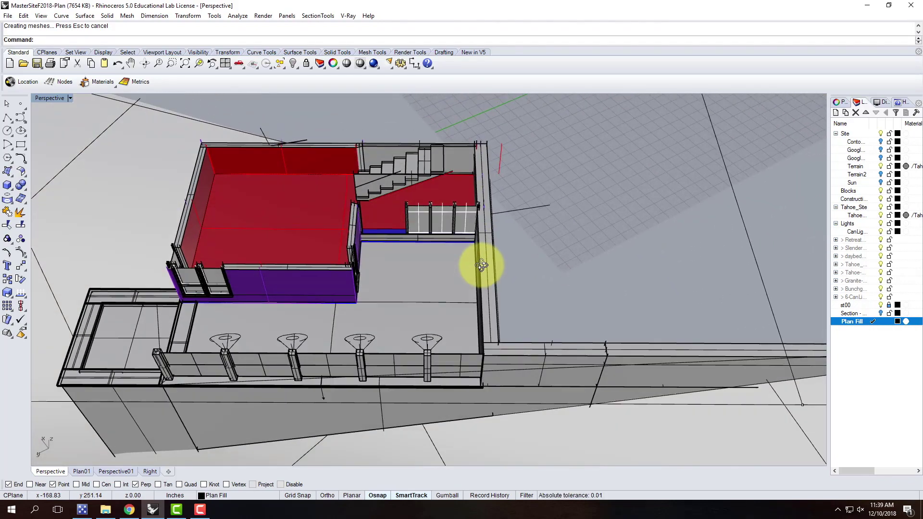
right_drag(239, 314, 322, 264)
click(42, 98)
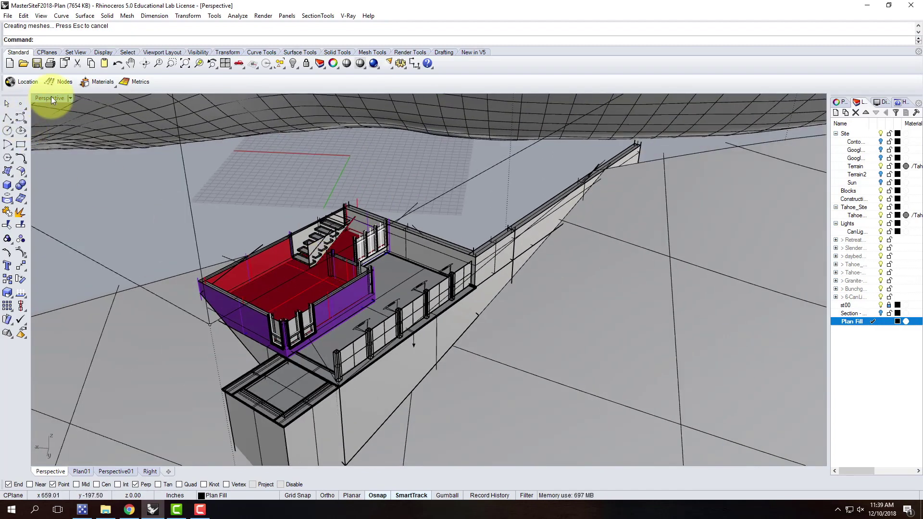
double_click(50, 98)
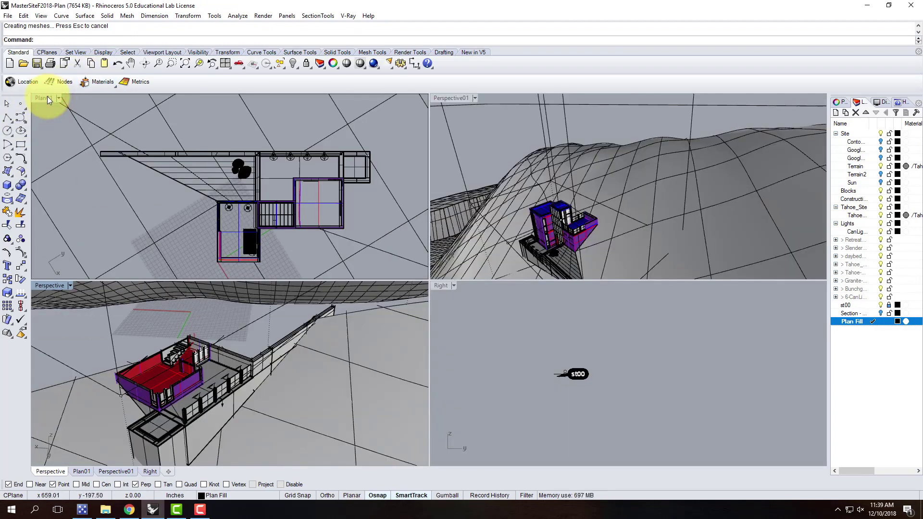
click(48, 99)
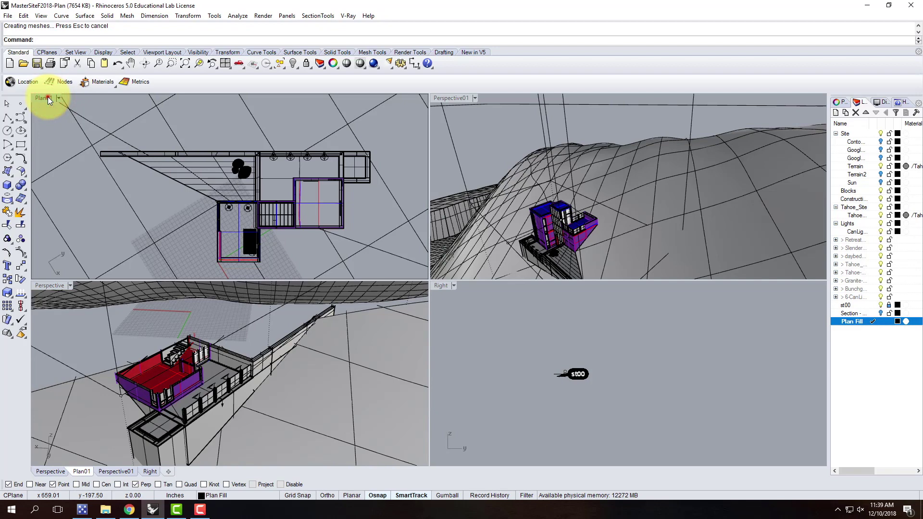
Clip the maximized Plan01 view with section st00, leaving the view and CPlane unset
double_click(47, 97)
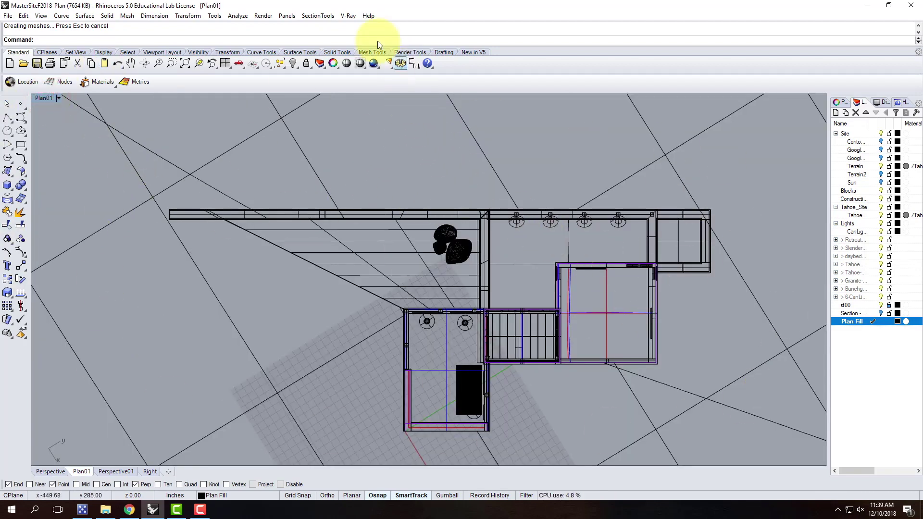
click(319, 16)
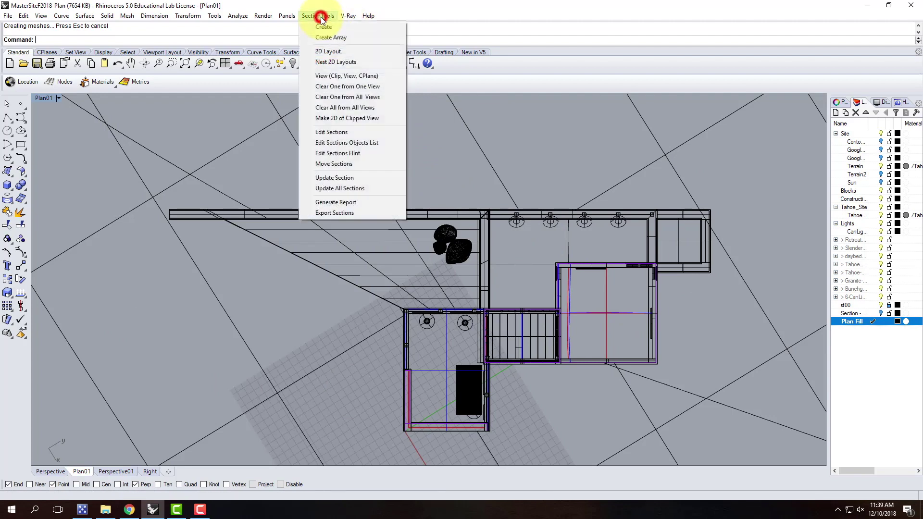
click(335, 86)
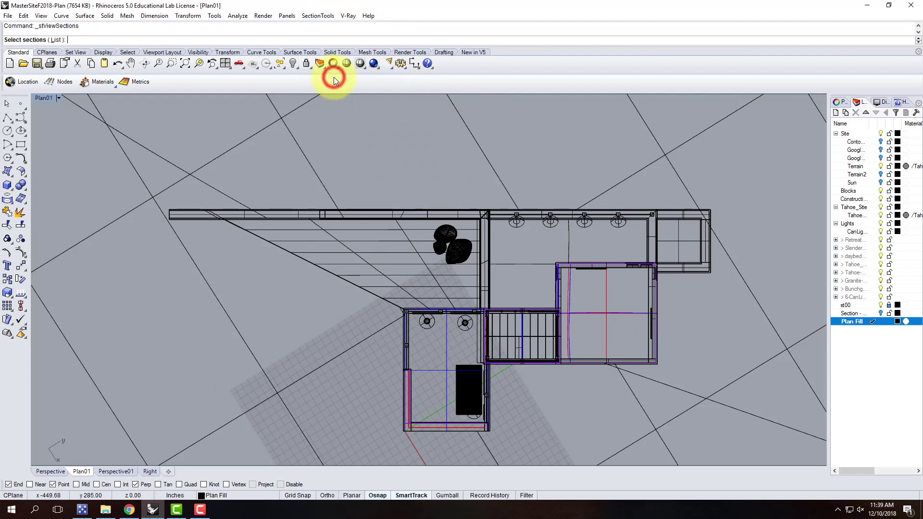
click(56, 40)
click(411, 232)
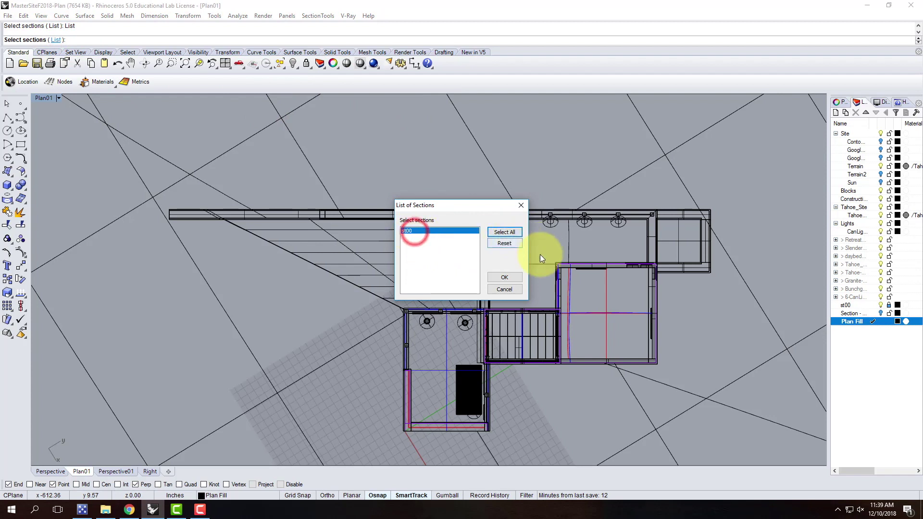
click(511, 278)
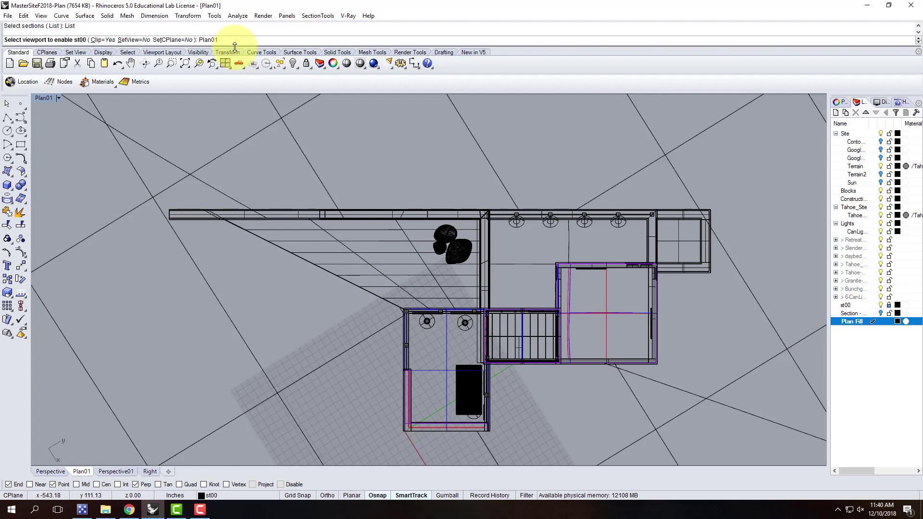
key(Return)
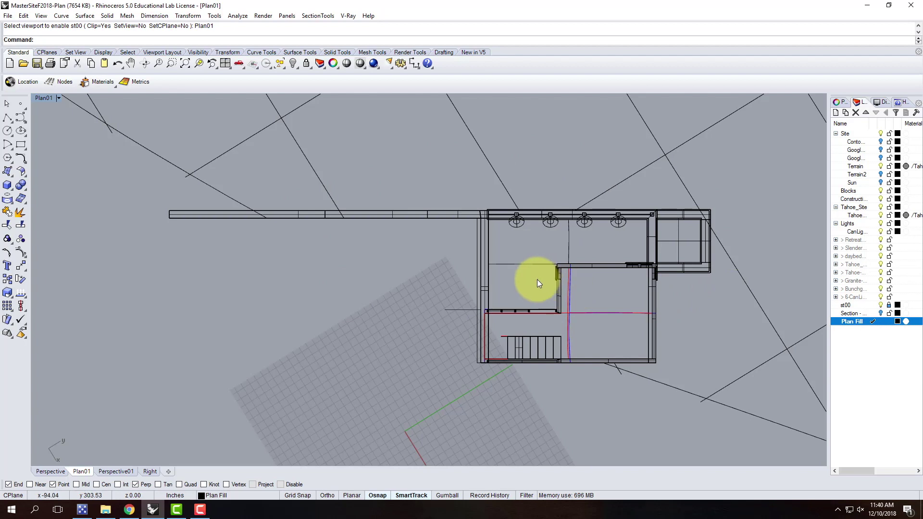
key(Escape)
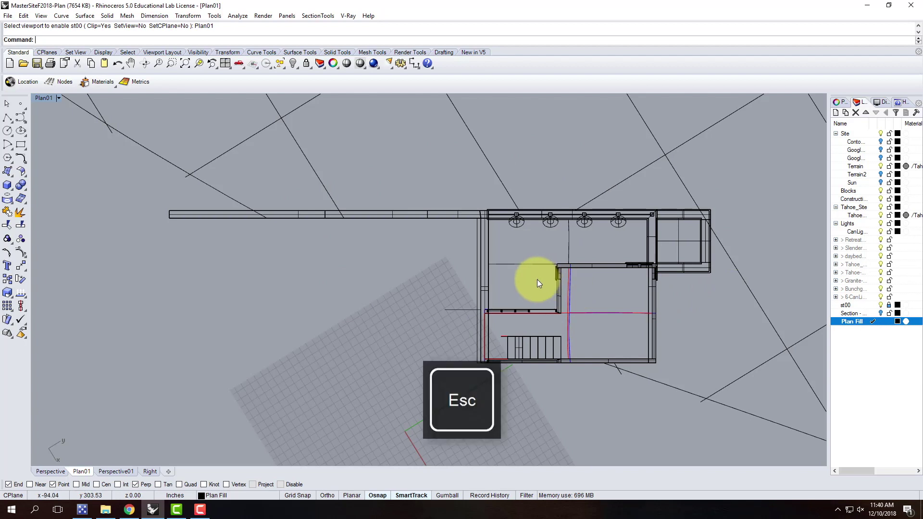
Start Make2D on all visible objects, unlocking the st00 layer so its section curves and surfaces are included
text(Make2D)
key(Return)
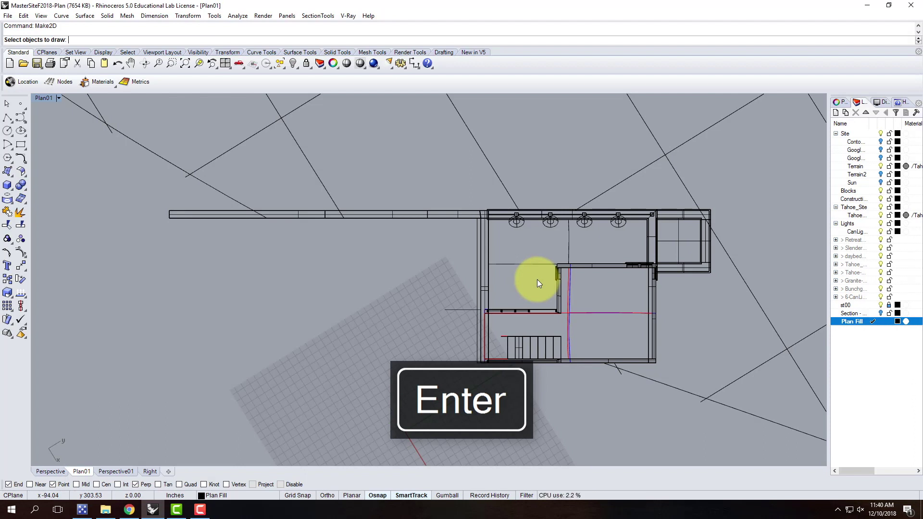
text(al)
key(Return)
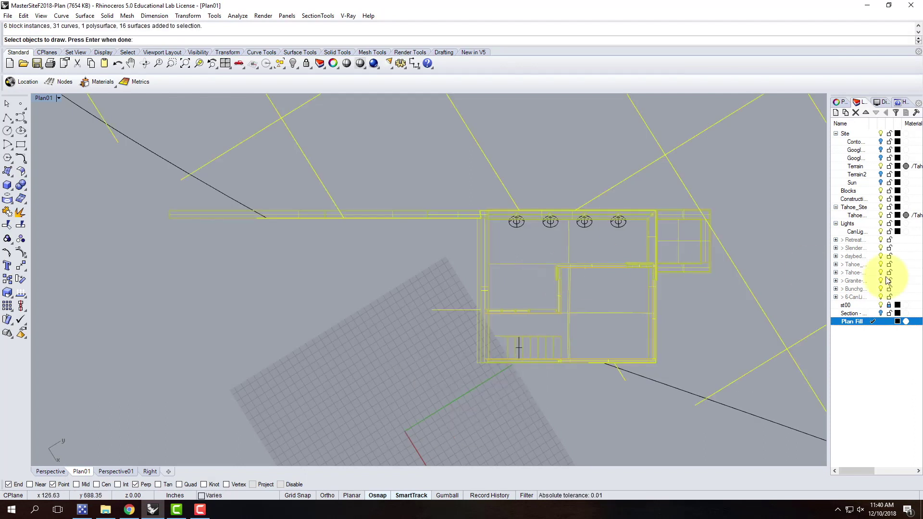
click(891, 307)
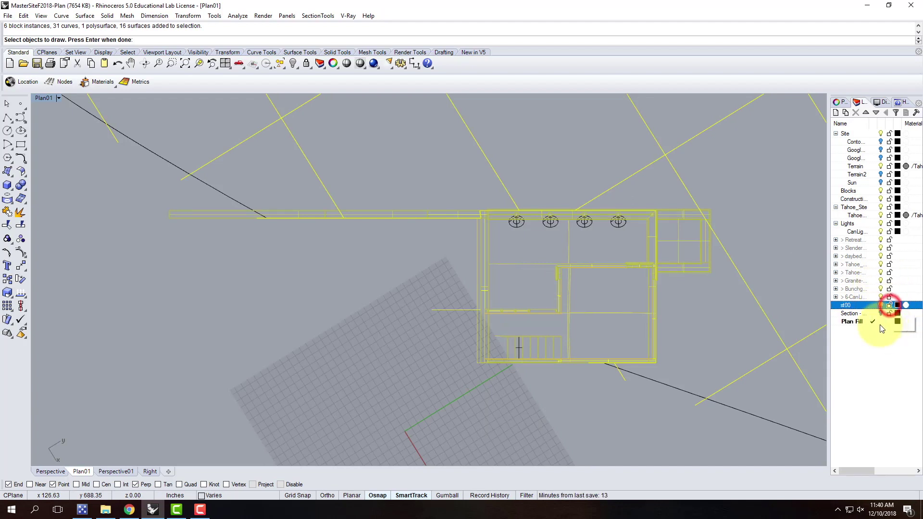
text(al)
key(Return)
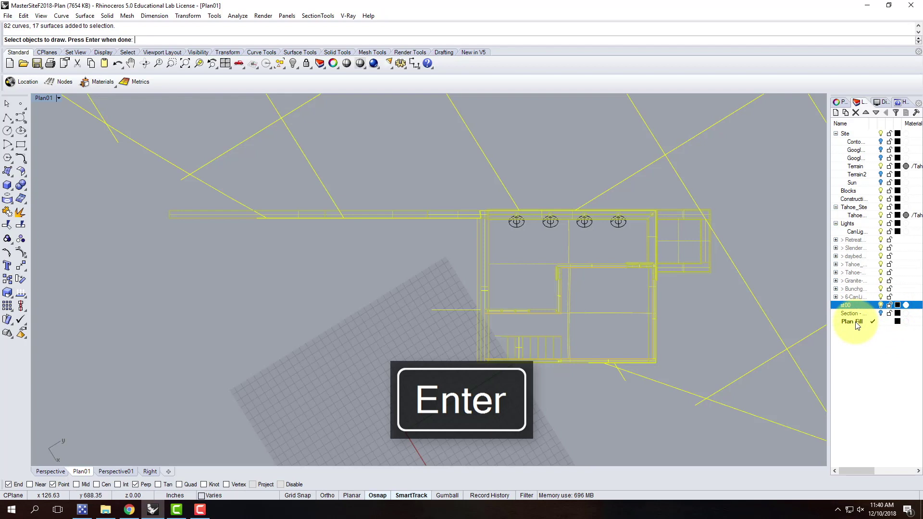
key(Return)
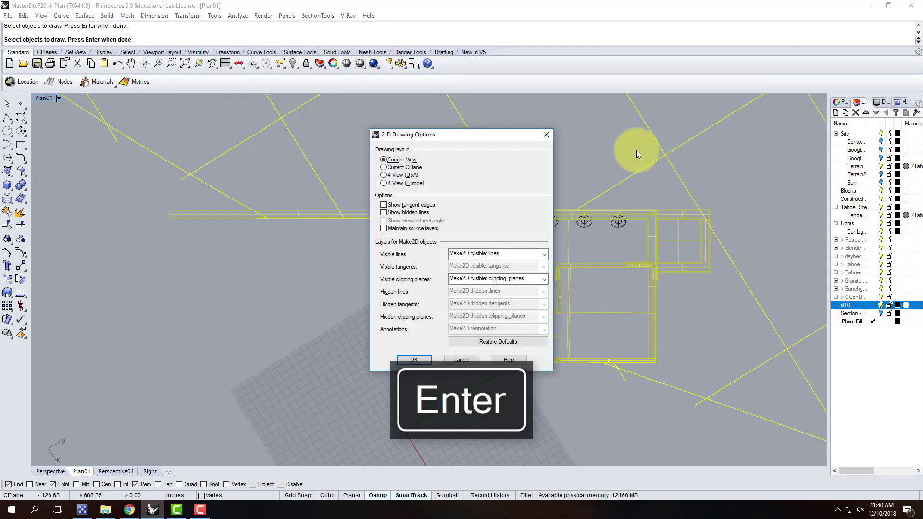
Generate the 2D drawing from the current view with hidden lines shown and source layers maintained
drag(411, 139, 369, 139)
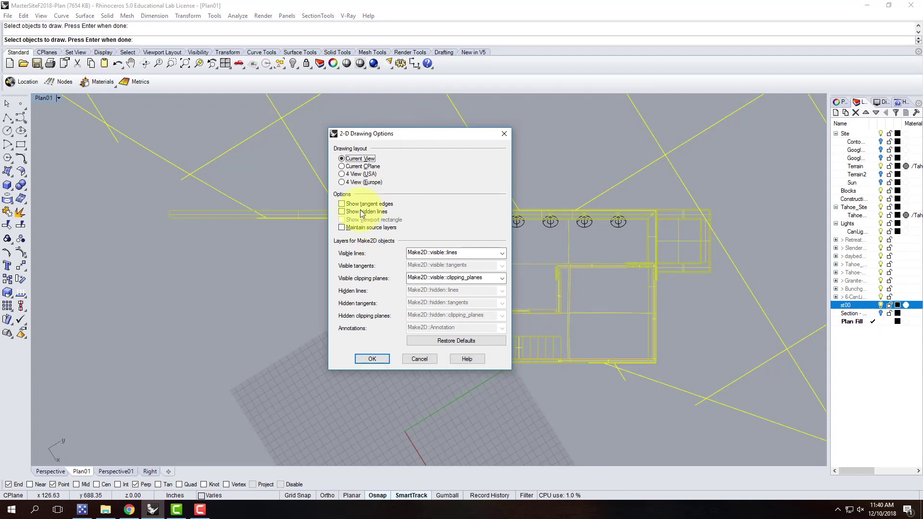
click(343, 212)
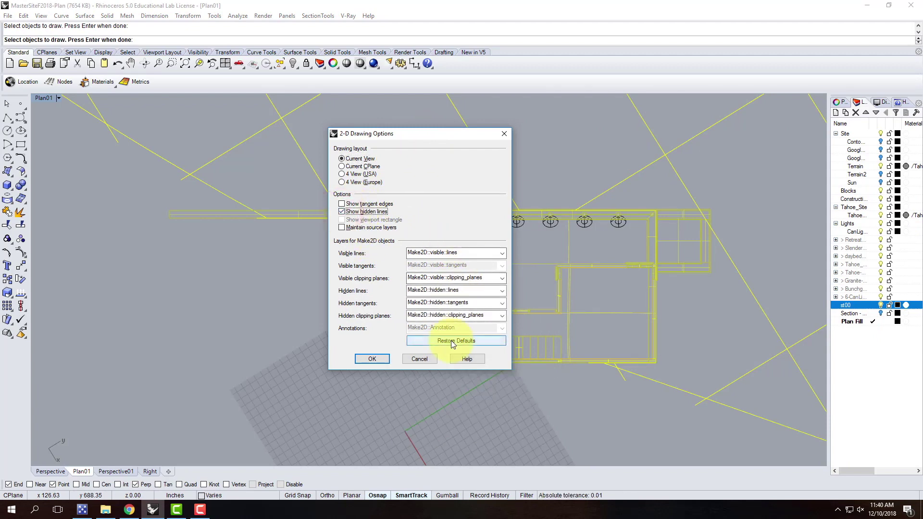
click(342, 227)
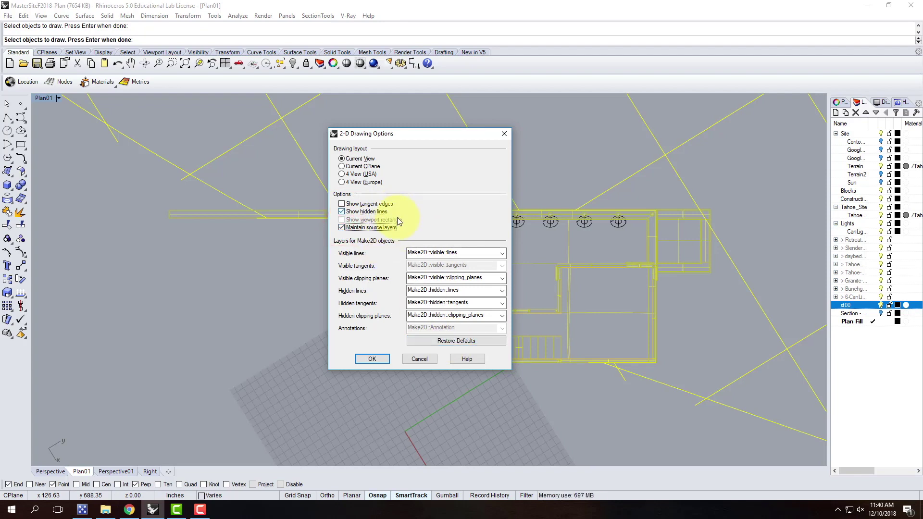
click(372, 360)
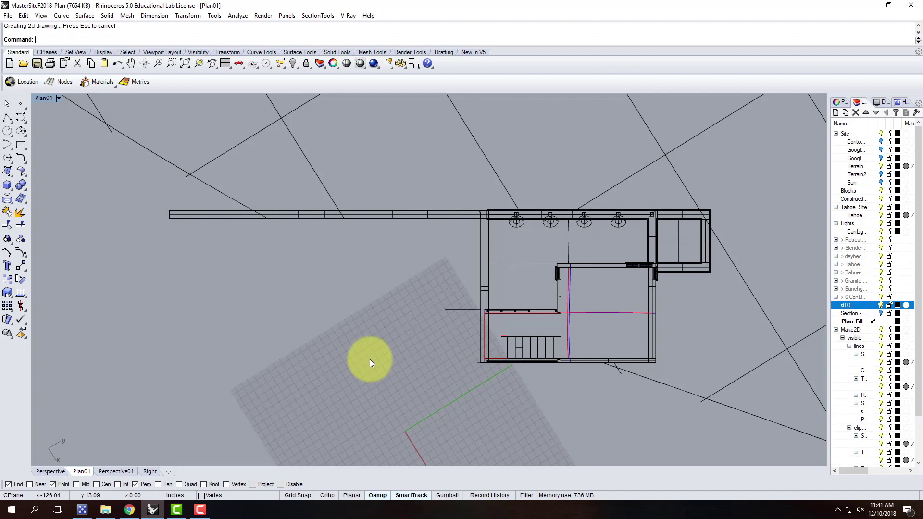
Return to the four-viewport layout and change the Right viewport to the Top view
double_click(50, 98)
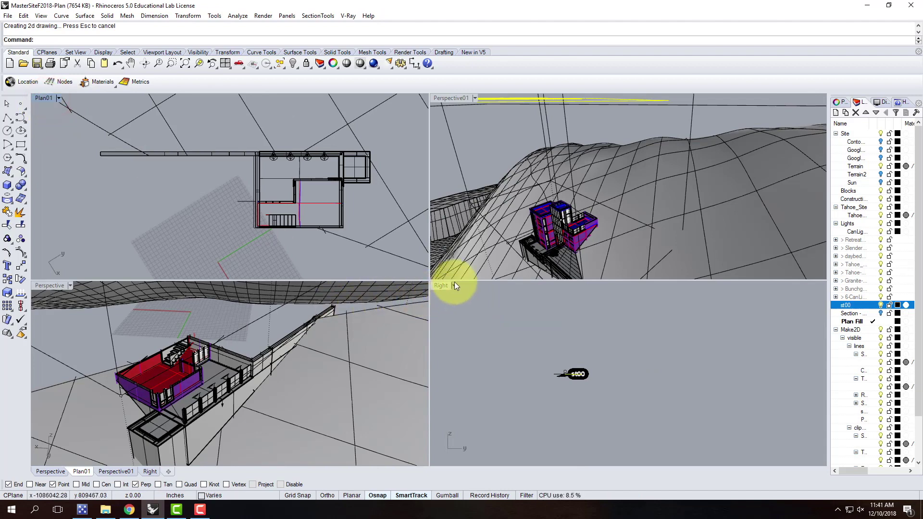
click(455, 283)
mouse_move(523, 356)
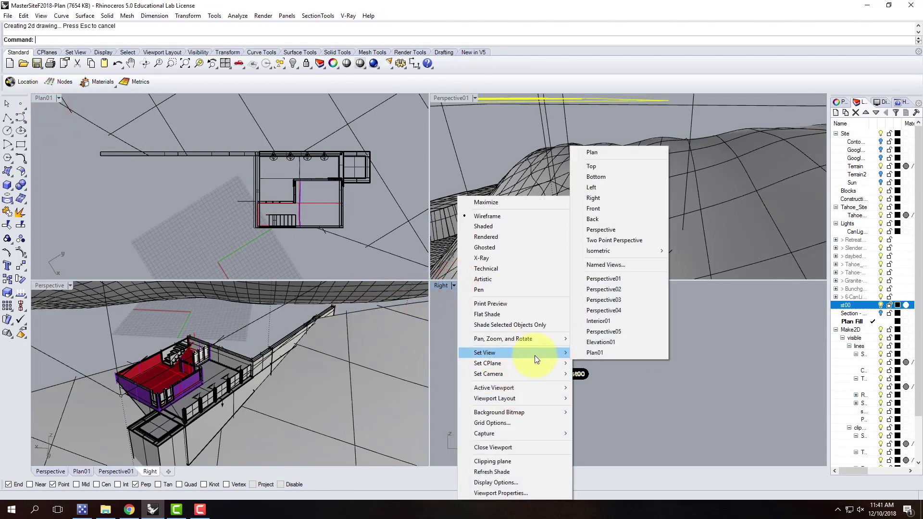
click(647, 166)
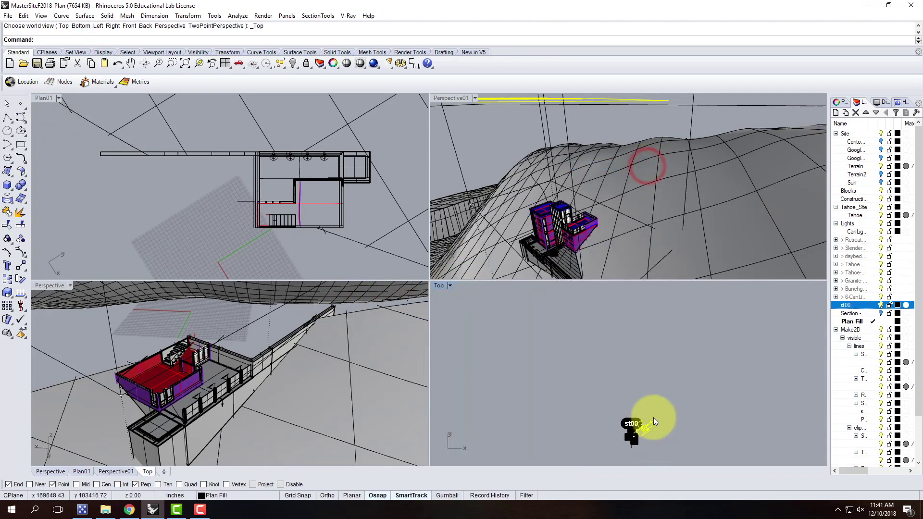
Zoom the Top view to the selected 2D drawing, then examine its plan and terrain lines and its position above the site
scroll(654, 434, up, 5)
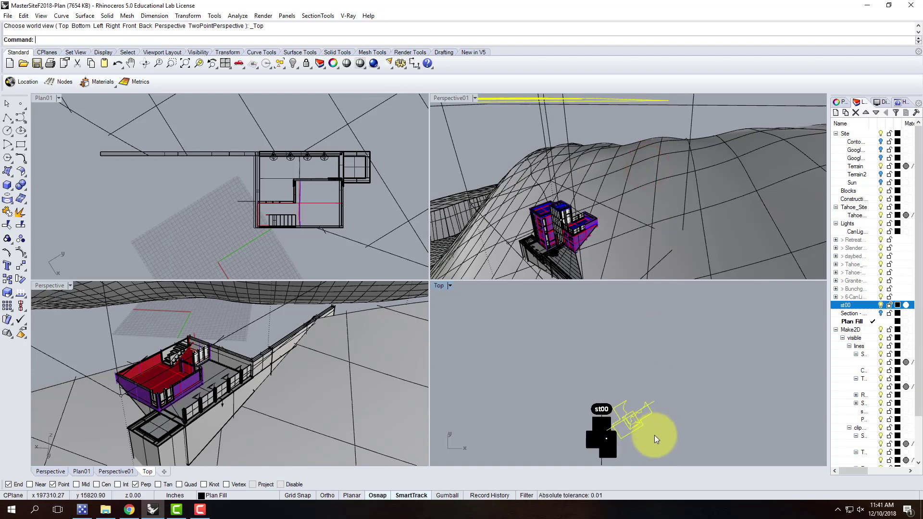
key(Return)
text(s)
key(Return)
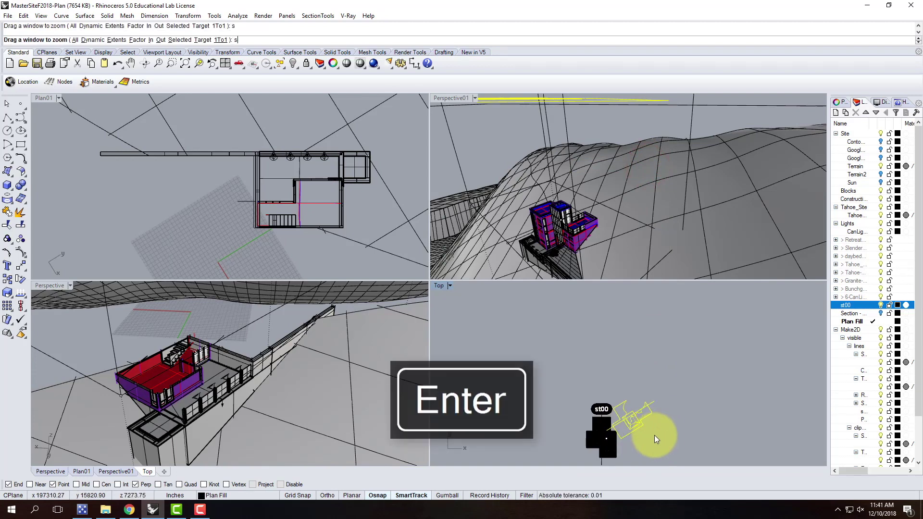
scroll(642, 366, up, 6)
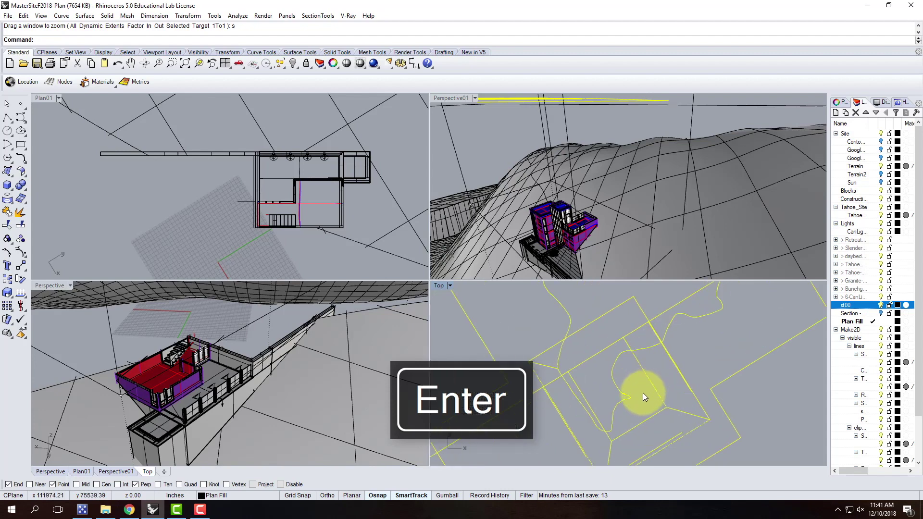
scroll(595, 370, down, 8)
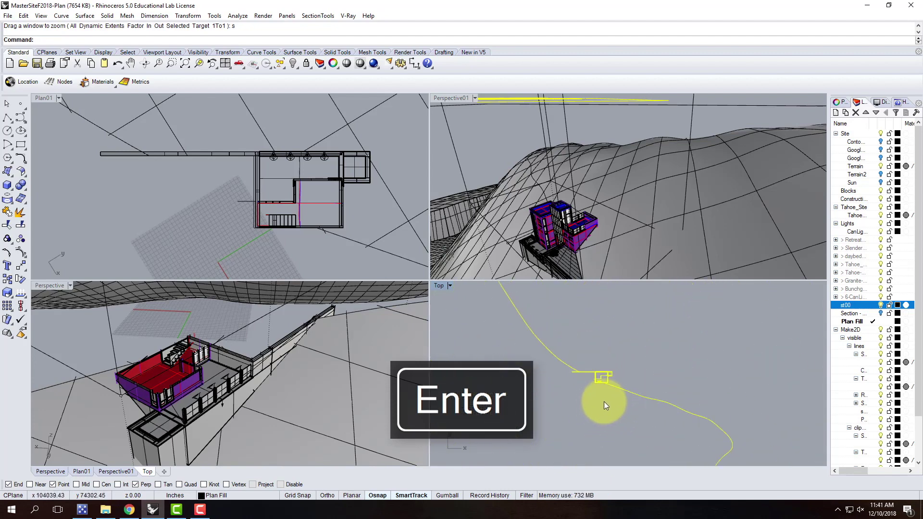
scroll(607, 385, down, 6)
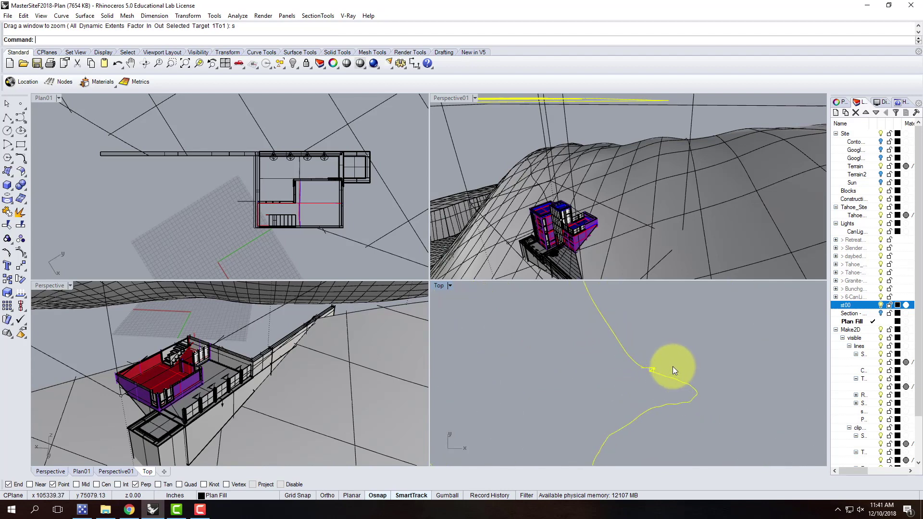
scroll(663, 366, up, 5)
scroll(630, 377, down, 3)
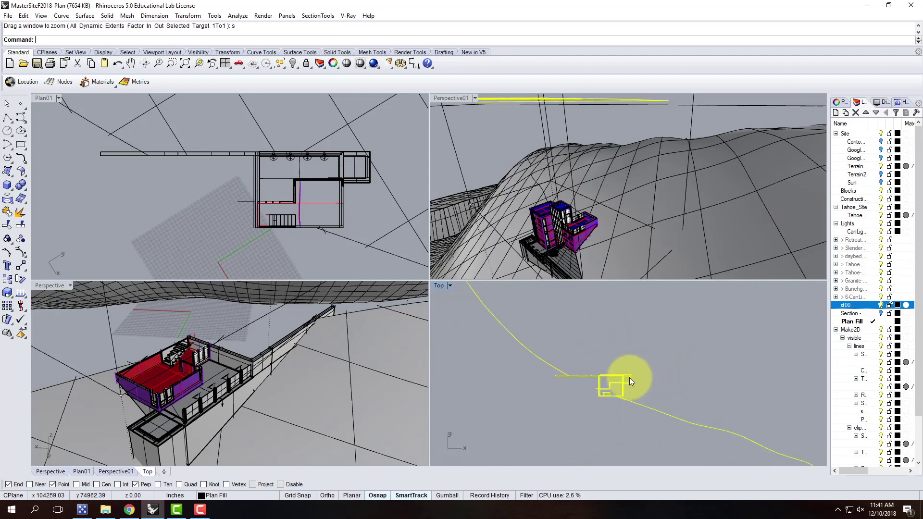
key(Escape)
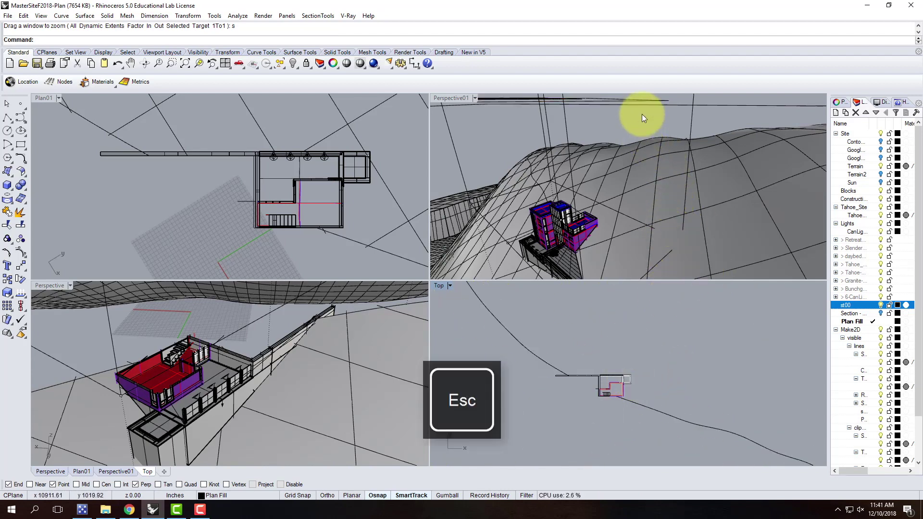
click(634, 101)
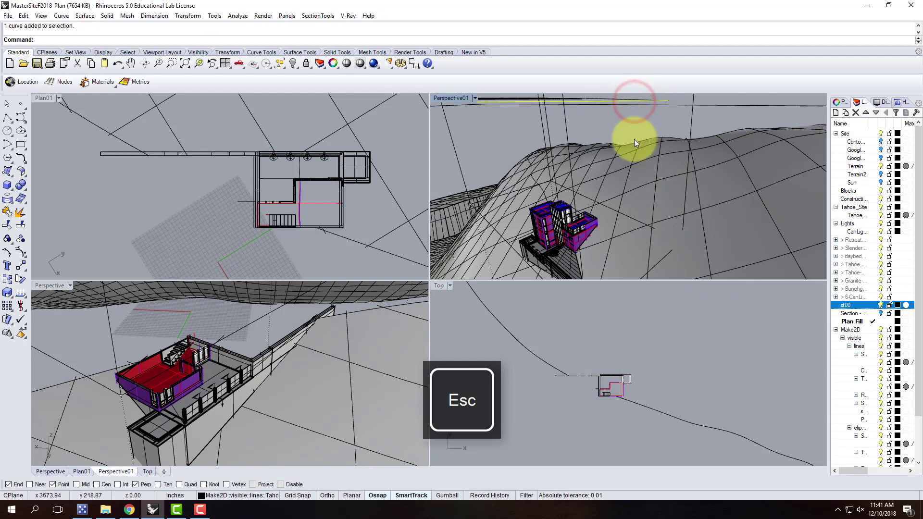
key(Escape)
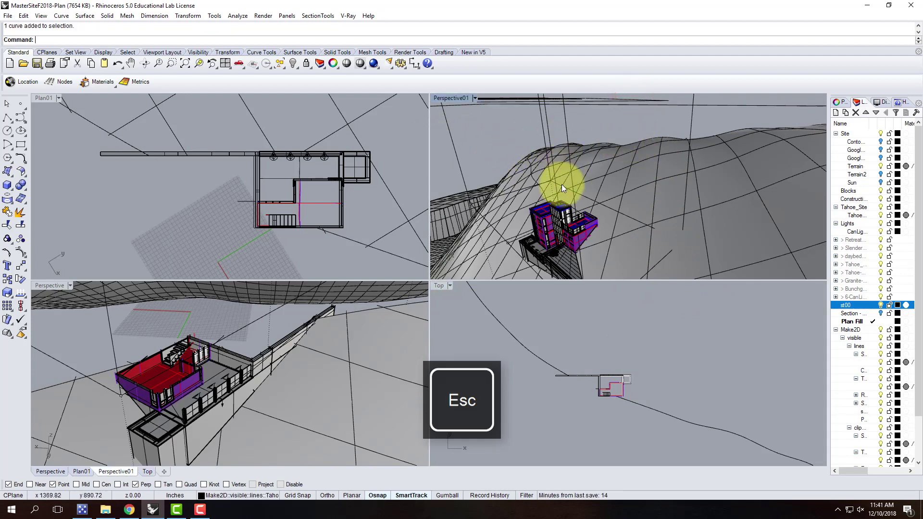
click(602, 205)
click(631, 117)
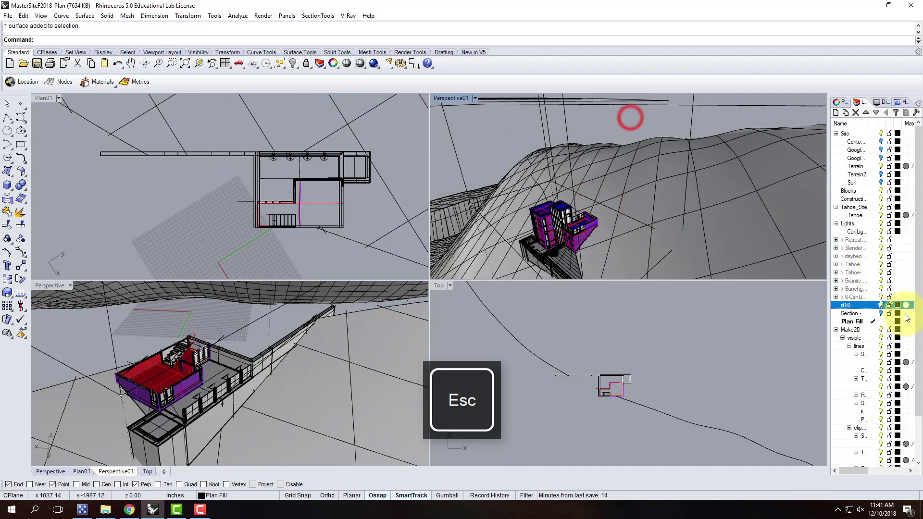
Delete the Make2D layer with all of its sublayers and objects
scroll(873, 312, down, 2)
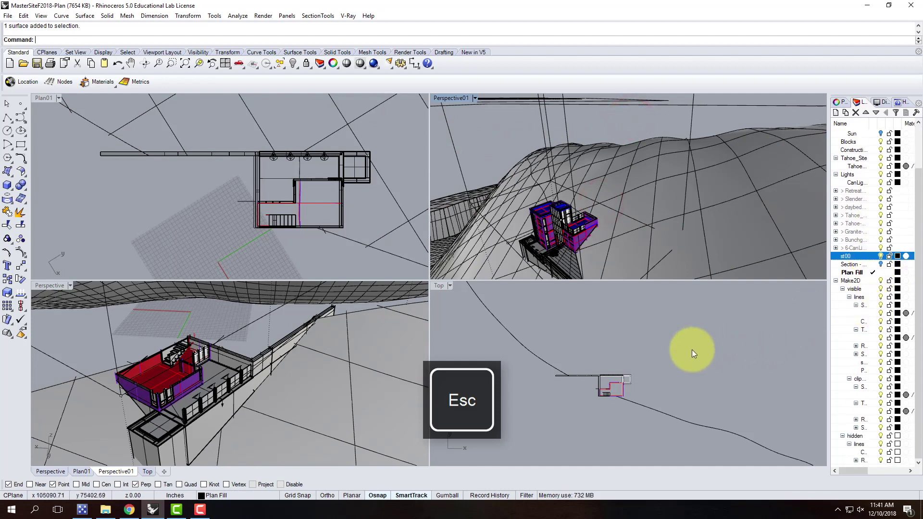
scroll(660, 341, down, 1)
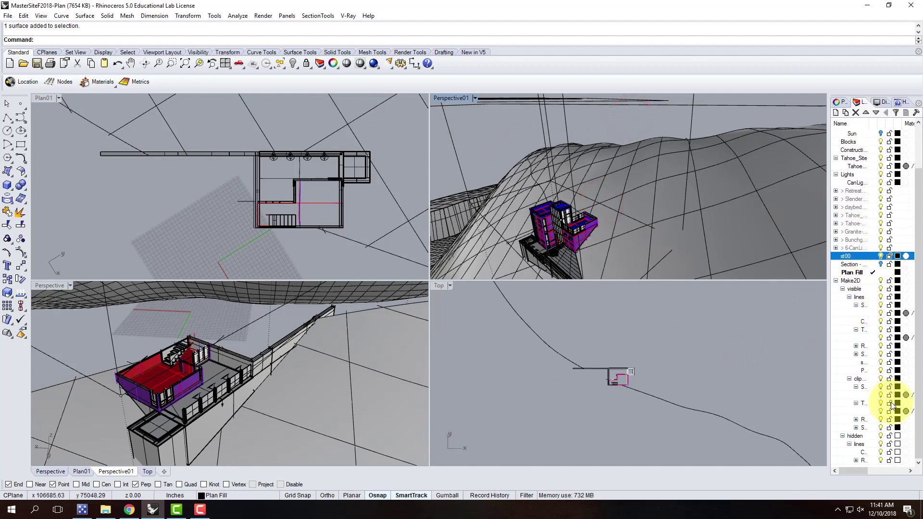
click(850, 281)
click(855, 114)
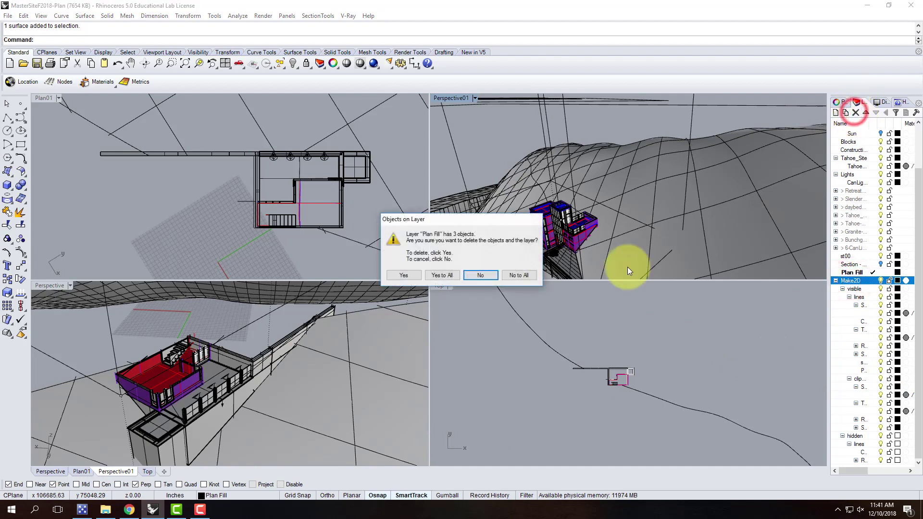
click(447, 278)
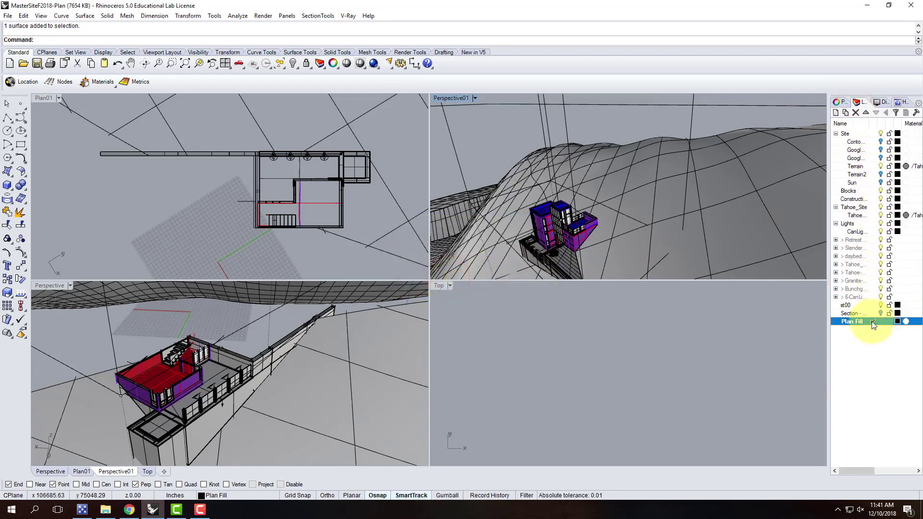
Show the Section layer briefly to check its contents in the views, and hide it again
click(881, 314)
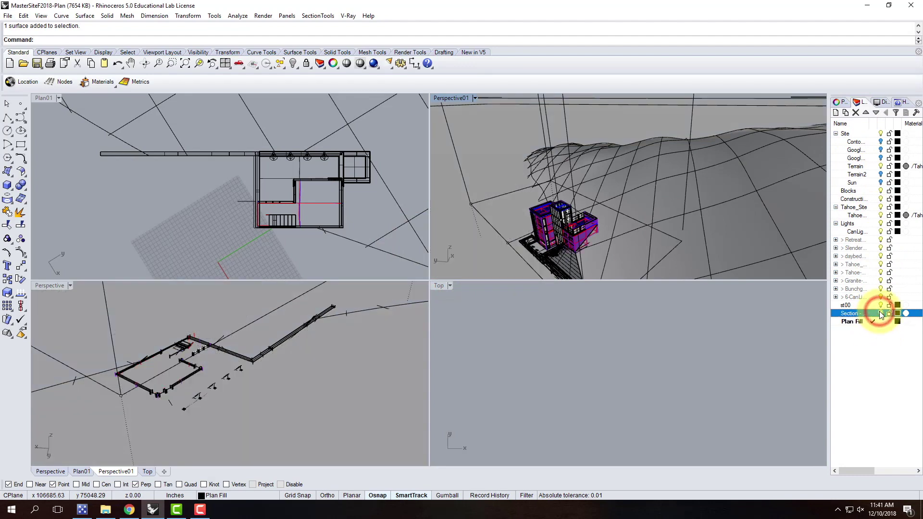
click(881, 313)
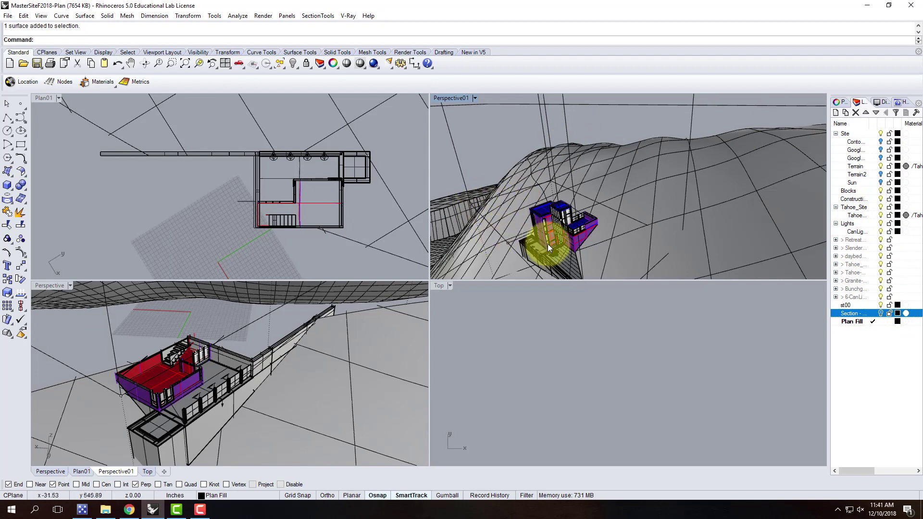
Draw a three-point rectangle next to the retreat in the Perspective01 view, with End and Perp snaps off and only Point snap active
click(27, 148)
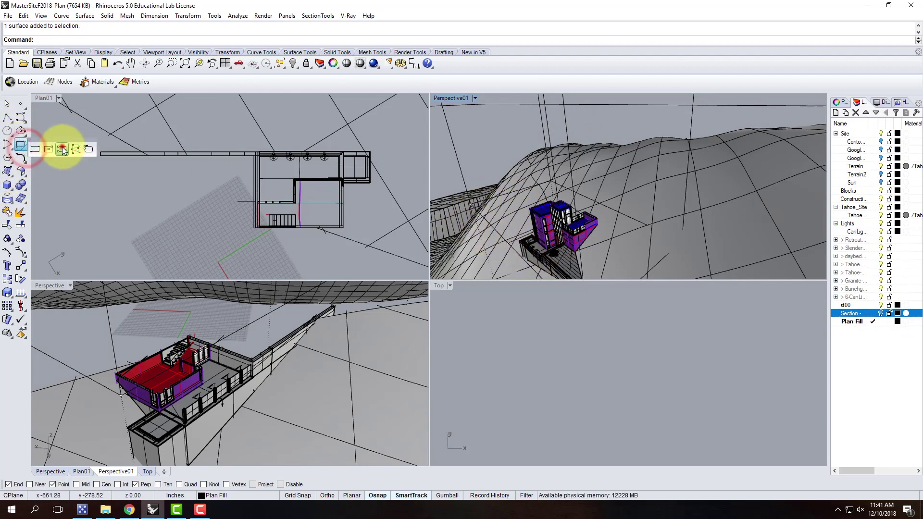
click(63, 150)
click(8, 485)
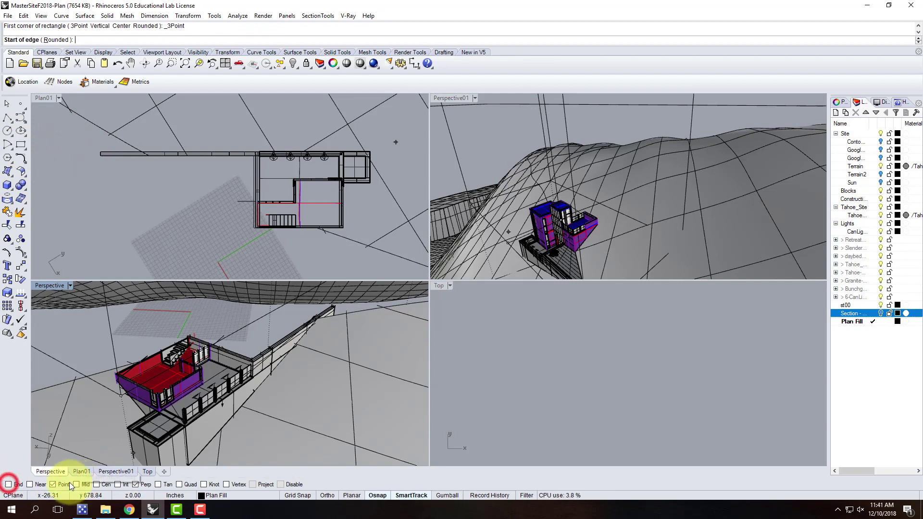
click(136, 485)
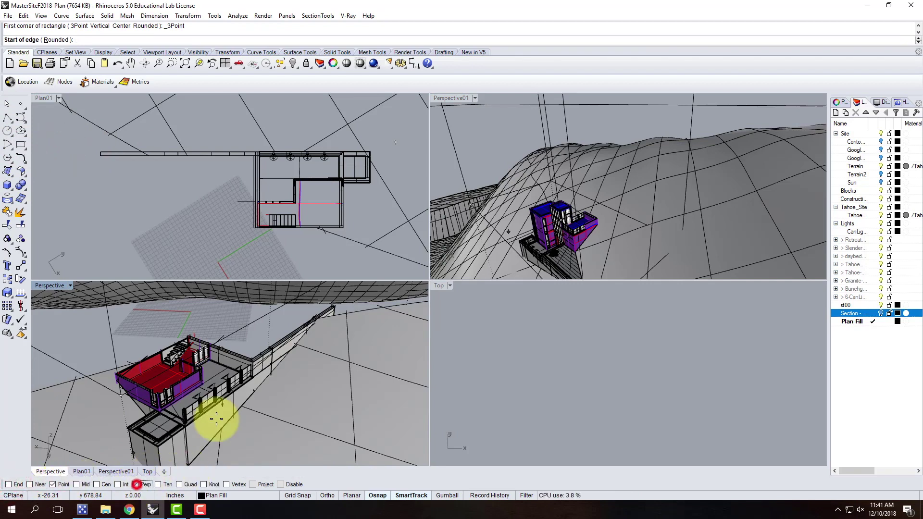
click(473, 202)
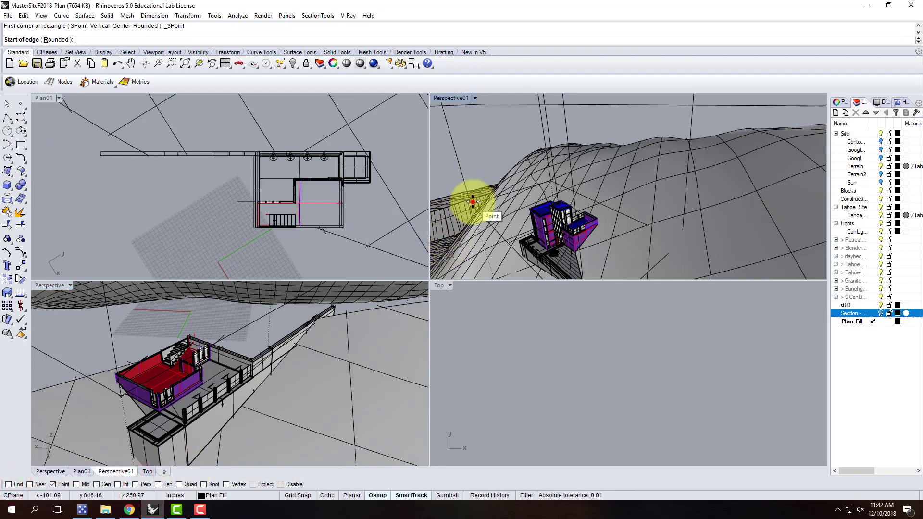
click(503, 236)
click(560, 221)
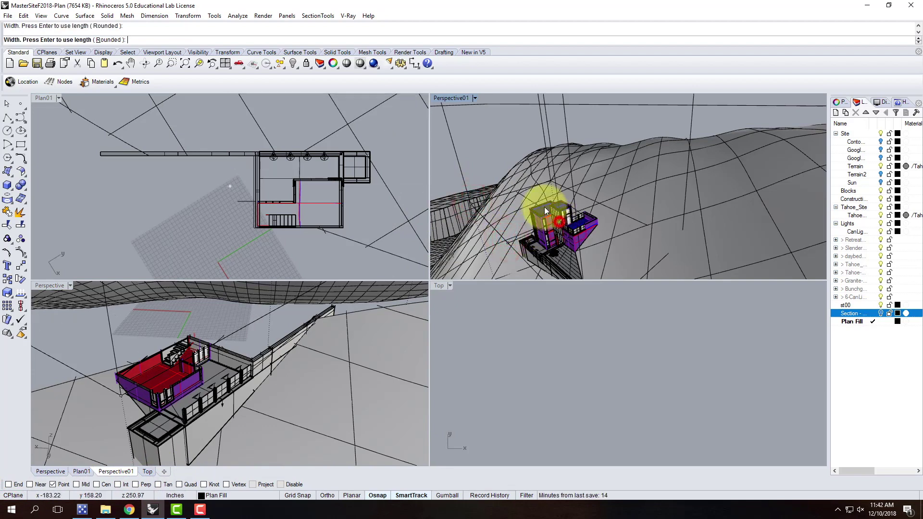
click(532, 200)
Scale the new rectangle by a factor of 2 from its first corner so that it surrounds the retreat, and deselect it
click(550, 219)
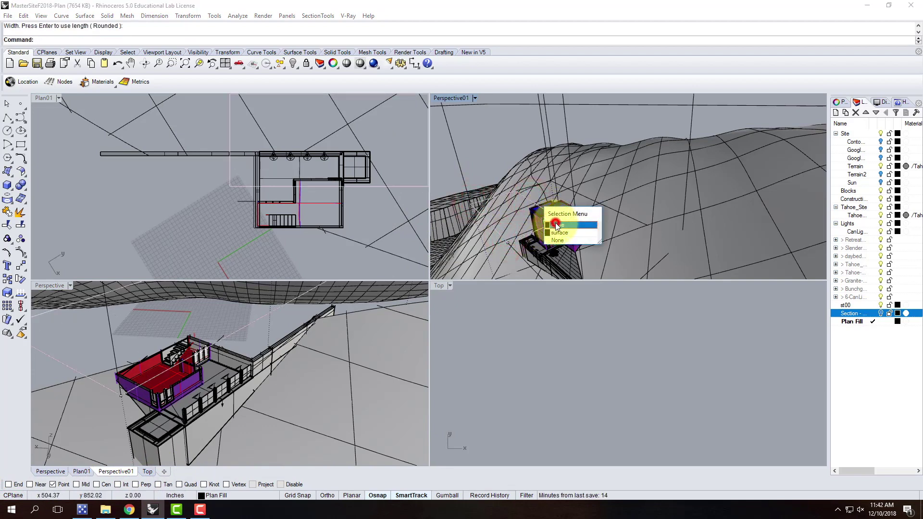
click(556, 225)
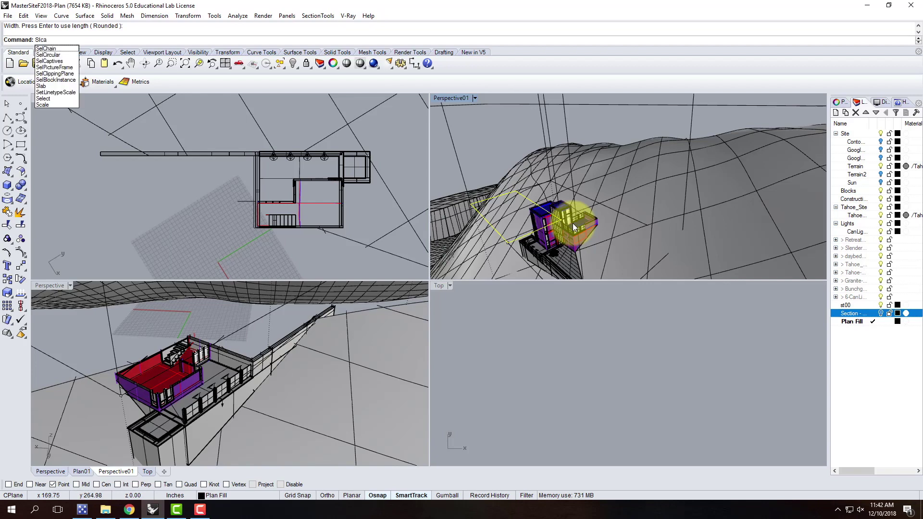
key(BackSpace)
key(BackSpace)
text(cale)
key(Return)
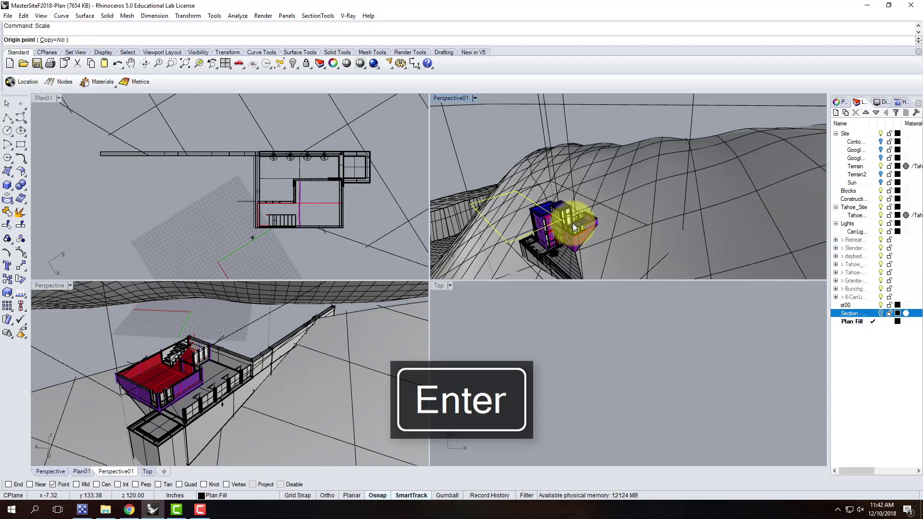
click(473, 206)
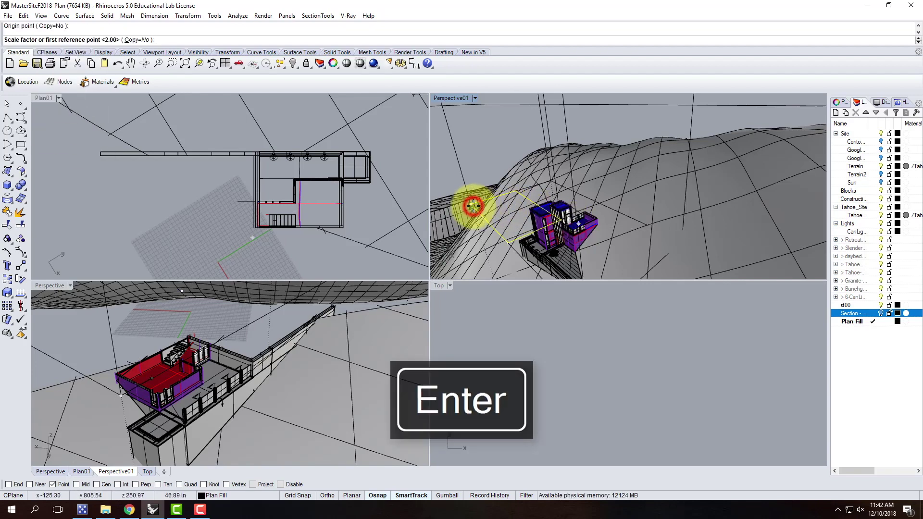
key(Return)
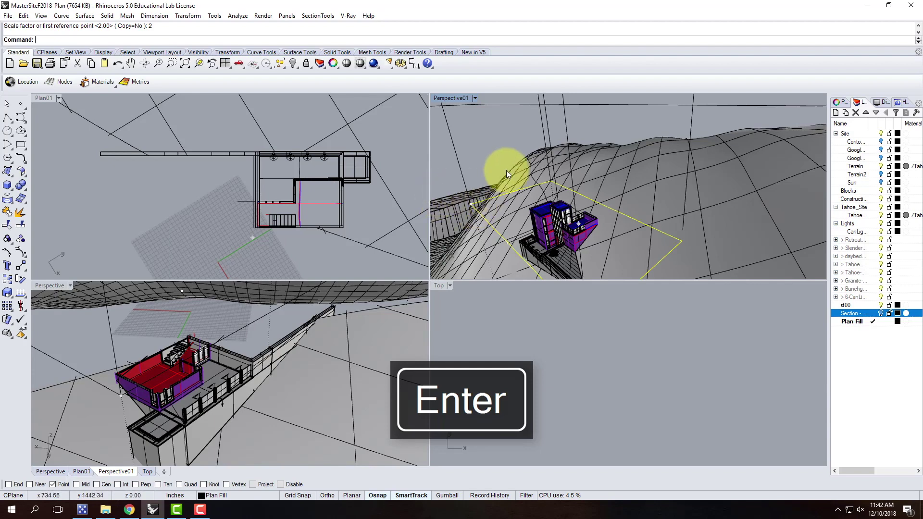
click(492, 147)
click(478, 203)
click(509, 231)
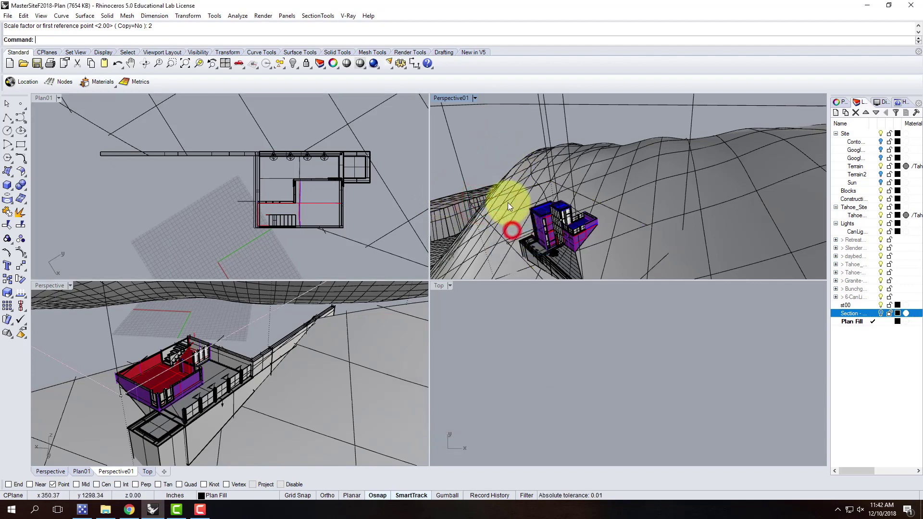
key(Escape)
Run Make2D on all objects from the Plan01 view, using Current View layout with hidden lines shown and source layers maintained
click(40, 98)
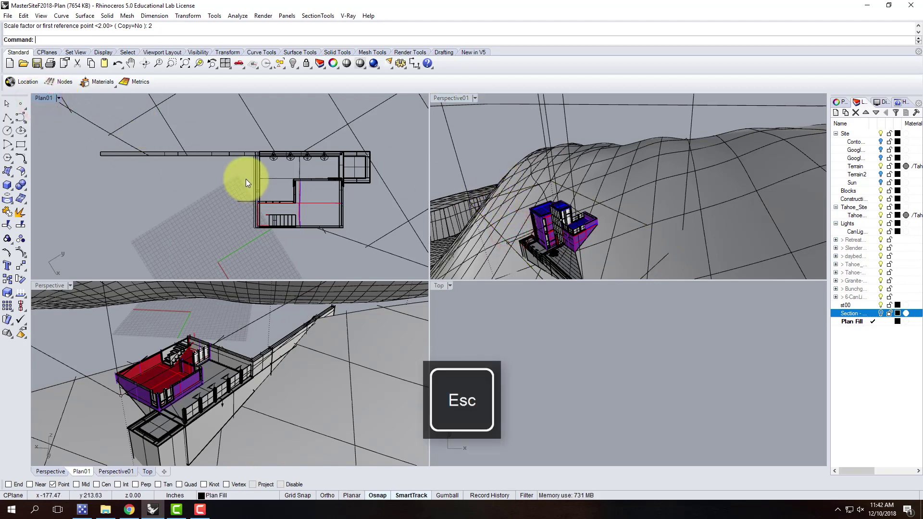
key(Return)
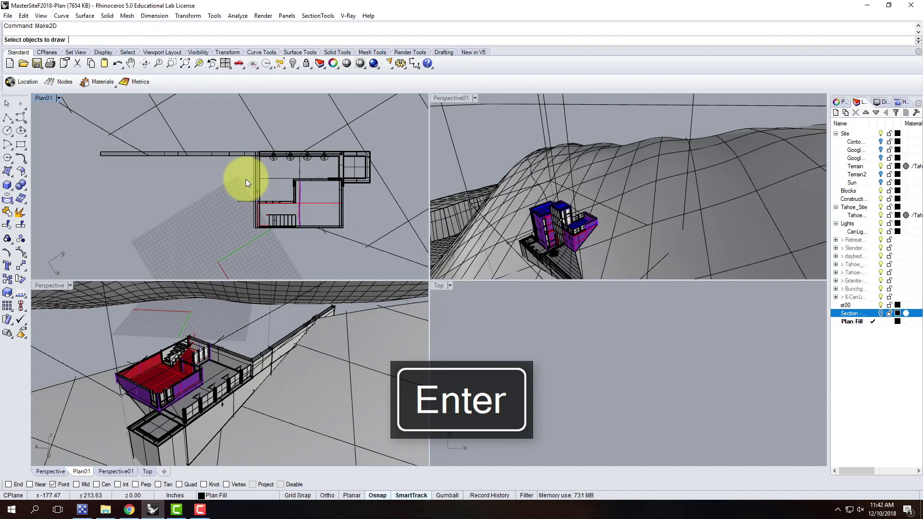
key(Return)
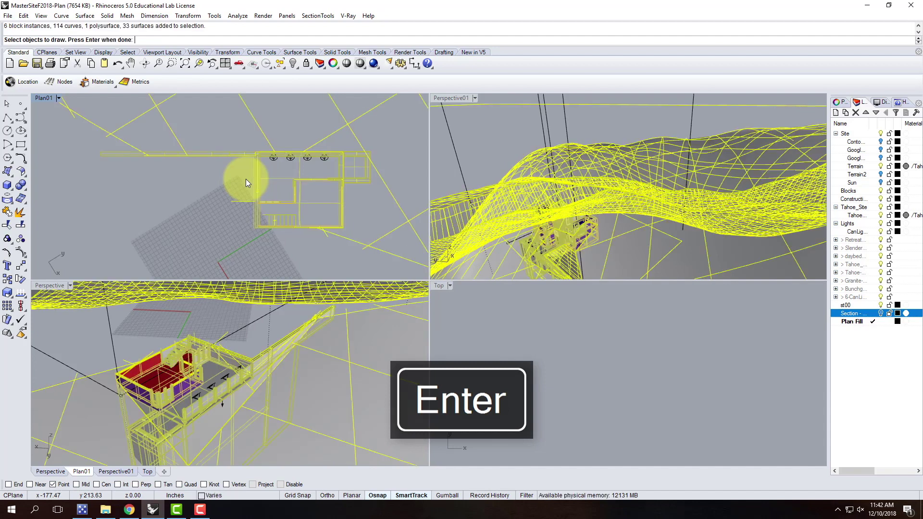
key(Return)
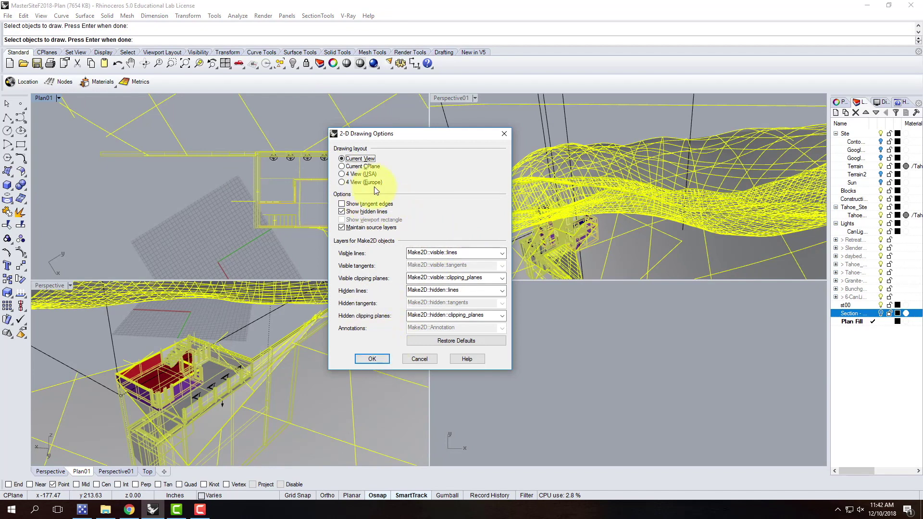
click(373, 359)
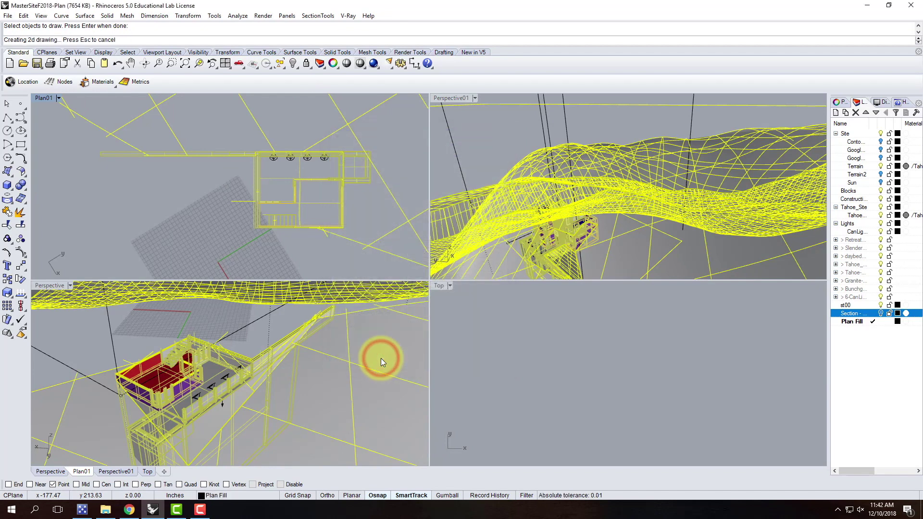
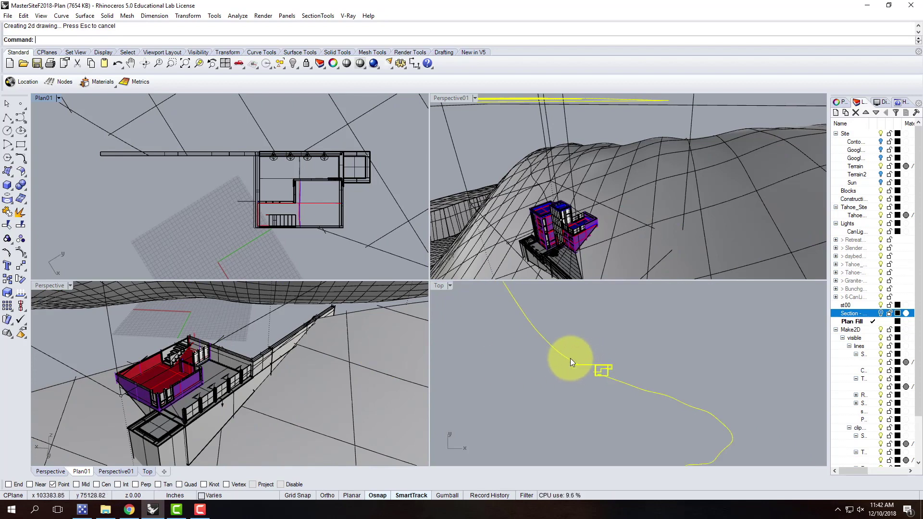
Examine the new 2D drawing in the Top view, checking the plan and surrounding terrain lines at close and wide zoom, and deselect it
scroll(634, 350, up, 8)
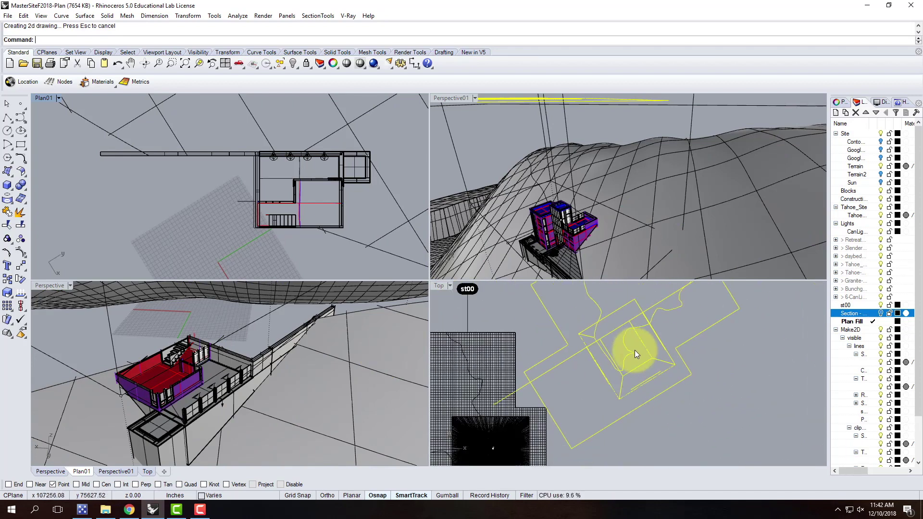
scroll(642, 350, up, 5)
scroll(599, 354, up, 5)
scroll(602, 359, down, 8)
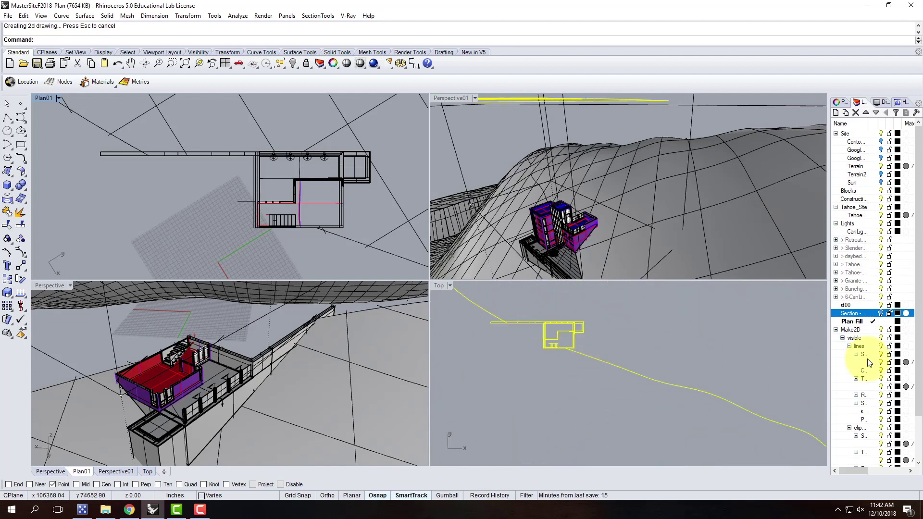
scroll(867, 359, down, 2)
scroll(636, 383, down, 3)
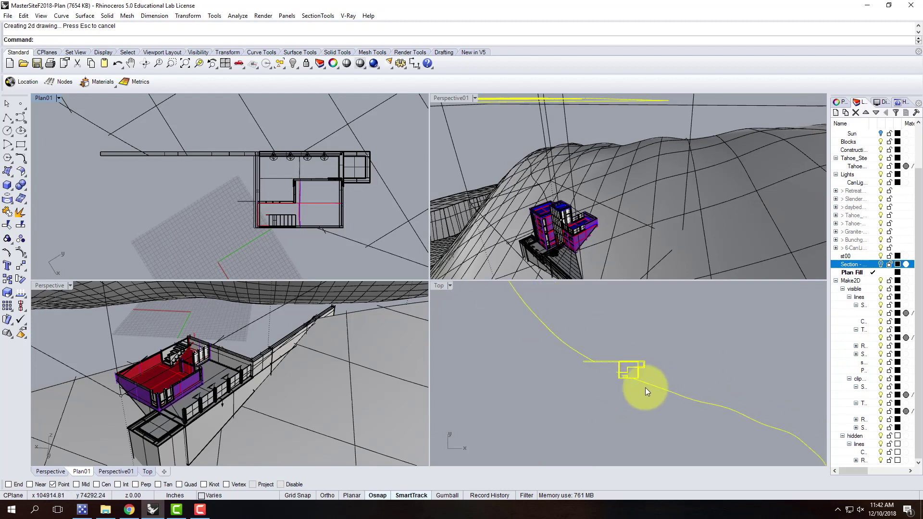
scroll(577, 324, up, 2)
scroll(515, 356, down, 6)
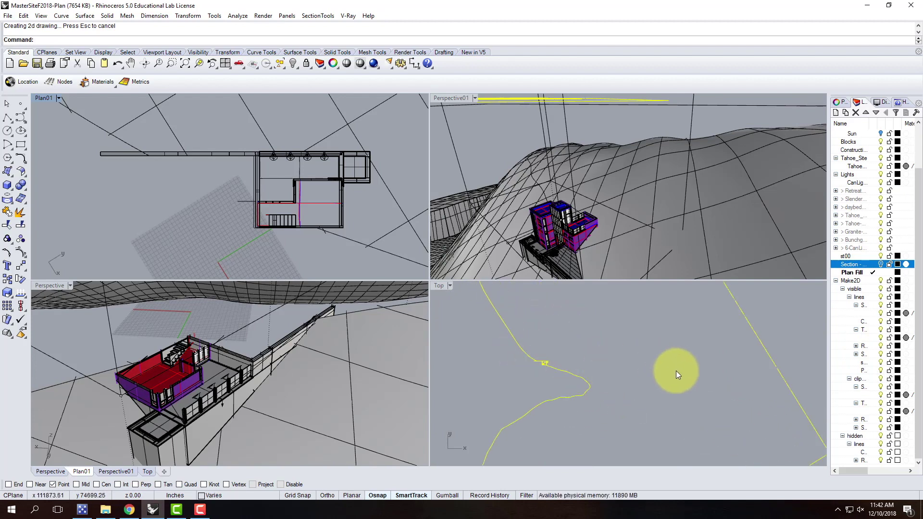
scroll(676, 371, down, 3)
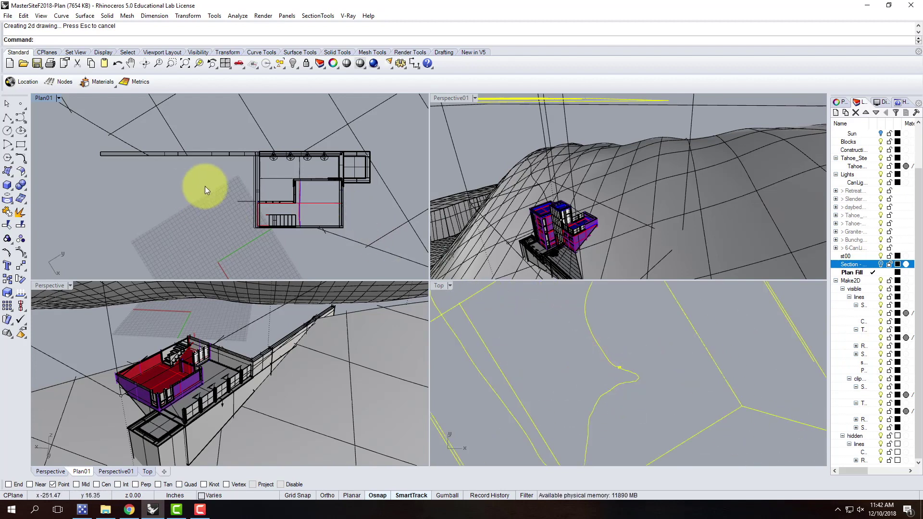
key(Escape)
Move the scaled rectangle around the retreat vertically down by about 815 inches in the Perspective01 view
click(583, 196)
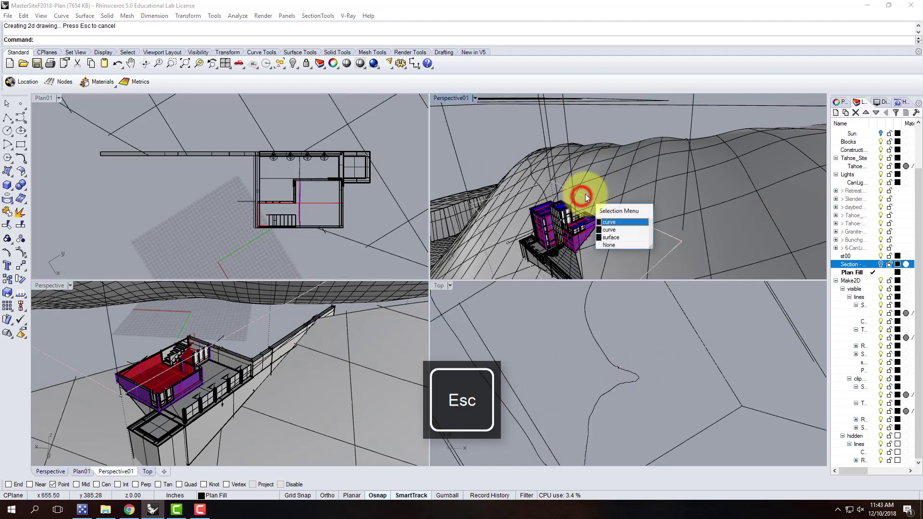
click(609, 222)
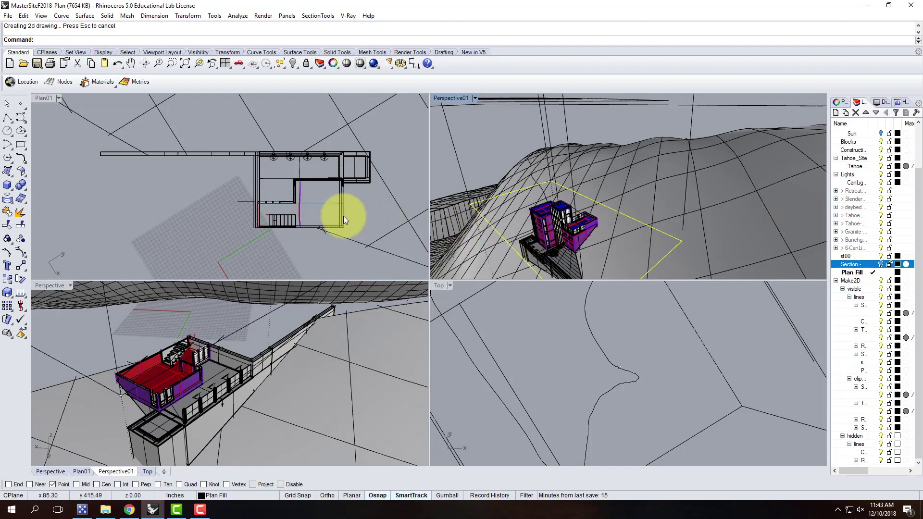
key(Return)
text(v)
key(Return)
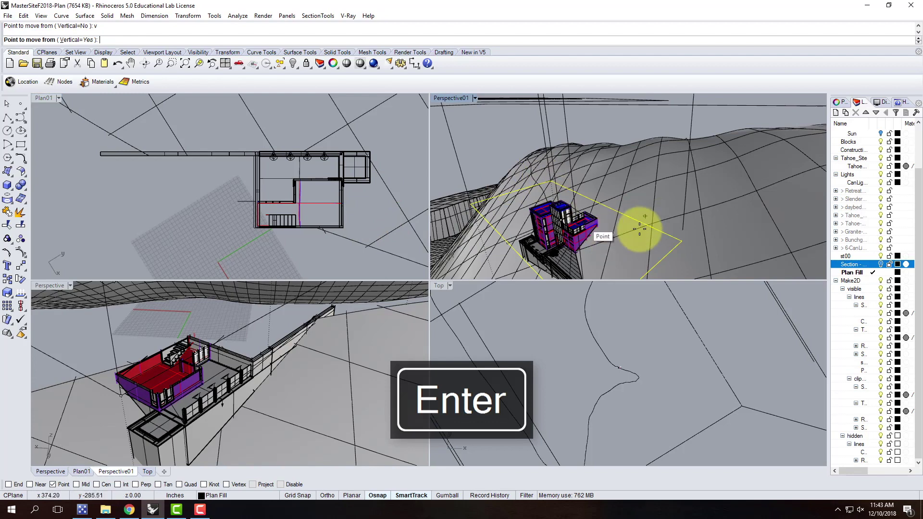
click(630, 251)
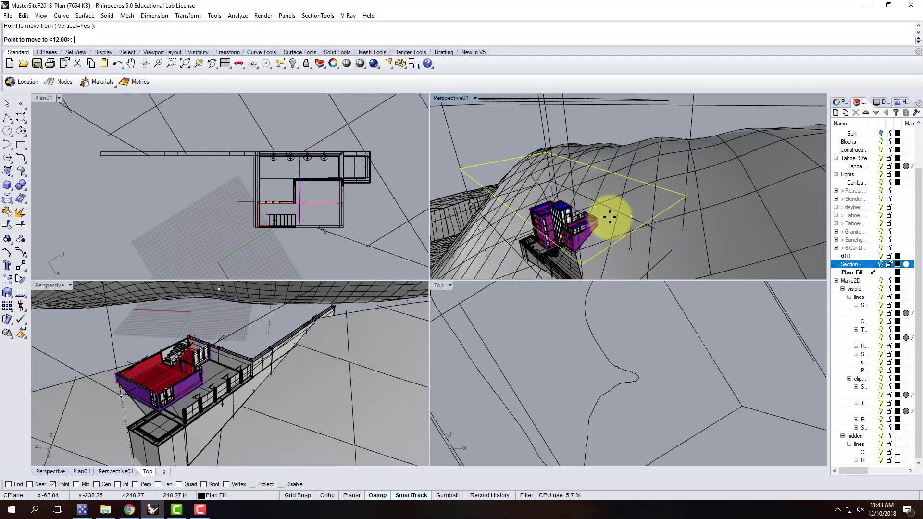
scroll(614, 214, down, 5)
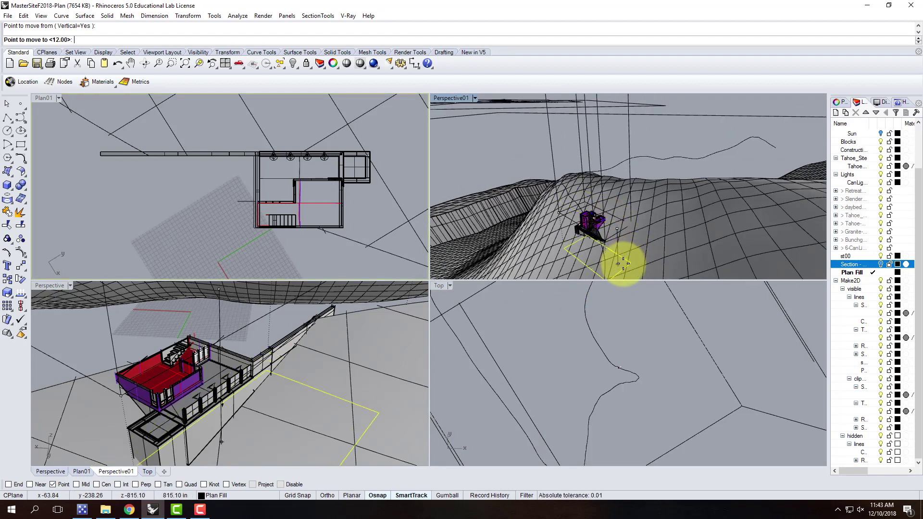
click(624, 266)
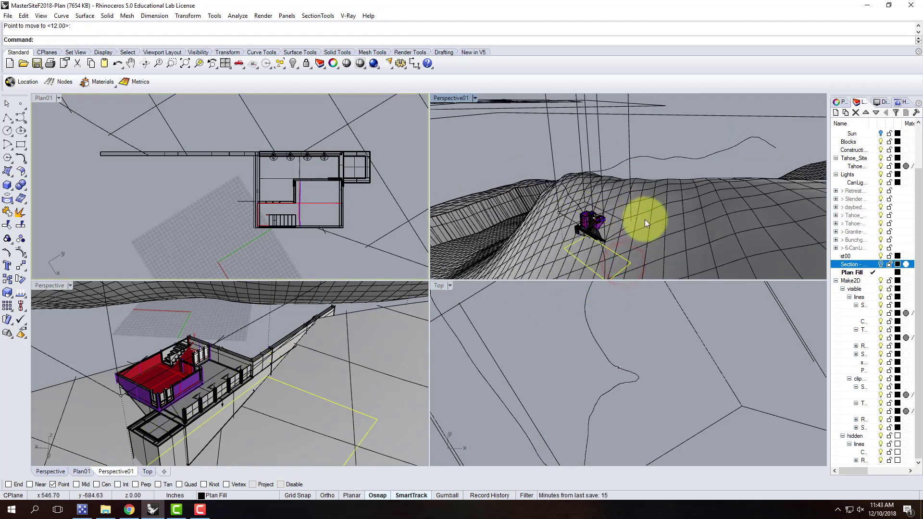
key(Escape)
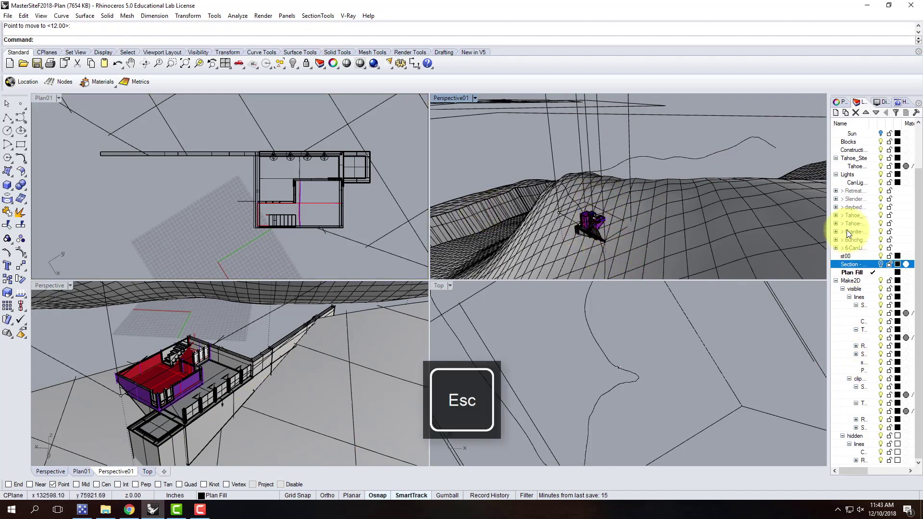
Delete the Make2D layer together with its sublayers
click(850, 282)
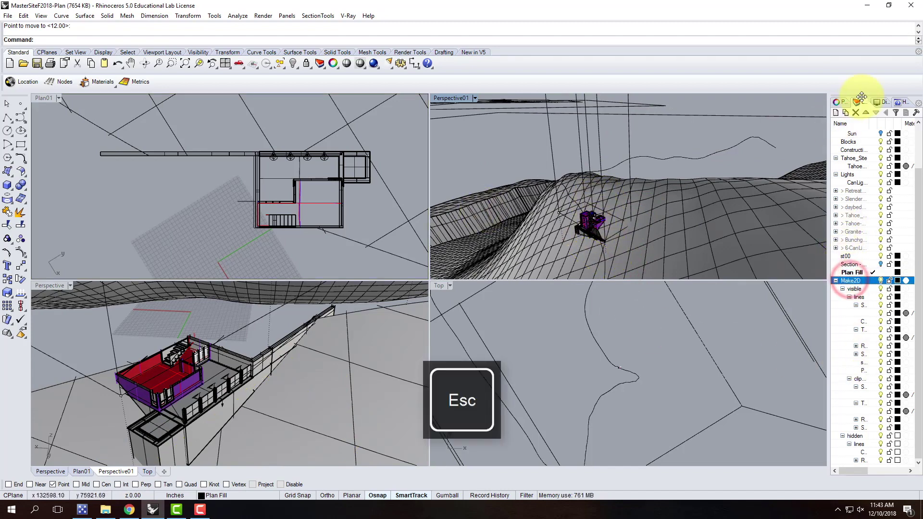
Delete the Make2D layer with all its sublayers and the objects on them
click(856, 112)
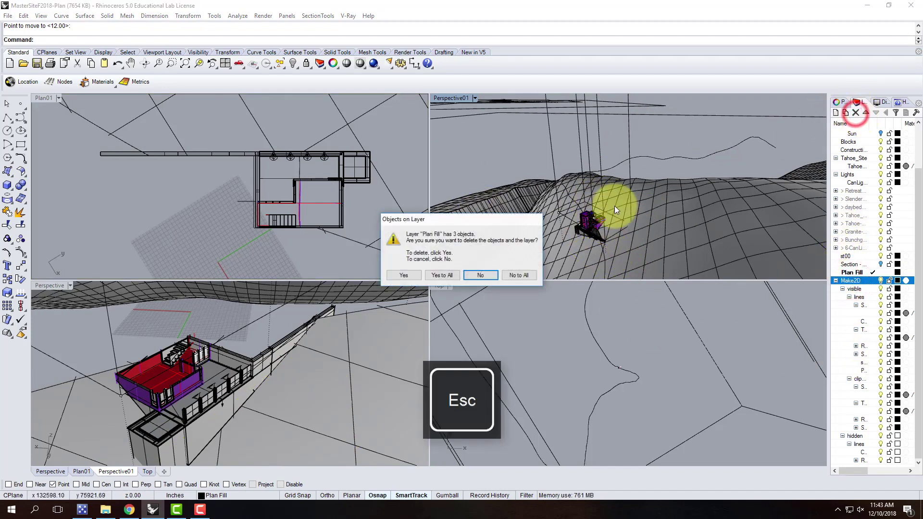
click(444, 276)
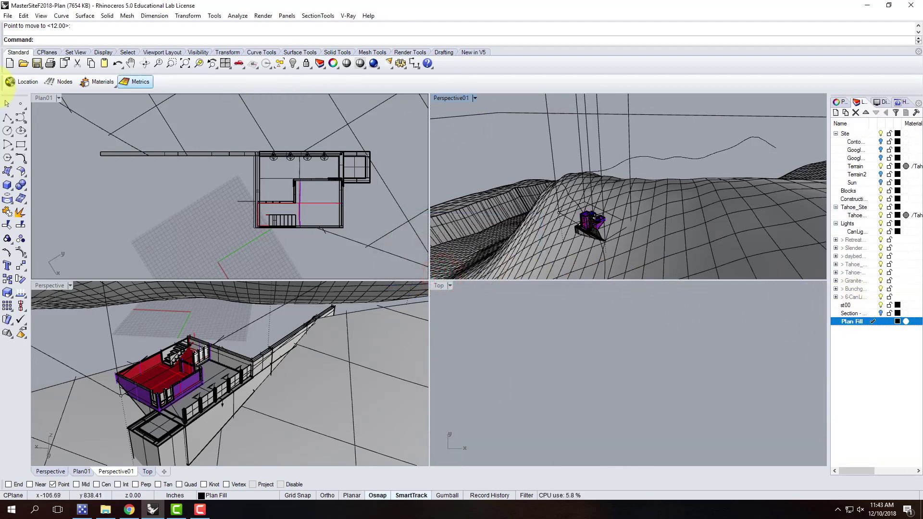
Generate a Make2D drawing of all objects from the Plan01 view, using the Current View layout
click(51, 100)
key(Escape)
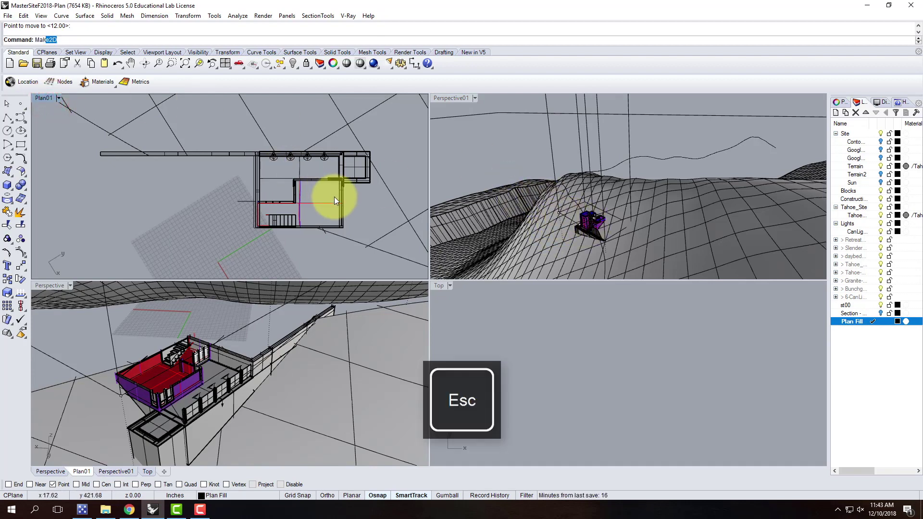
text(Mak)
key(Return)
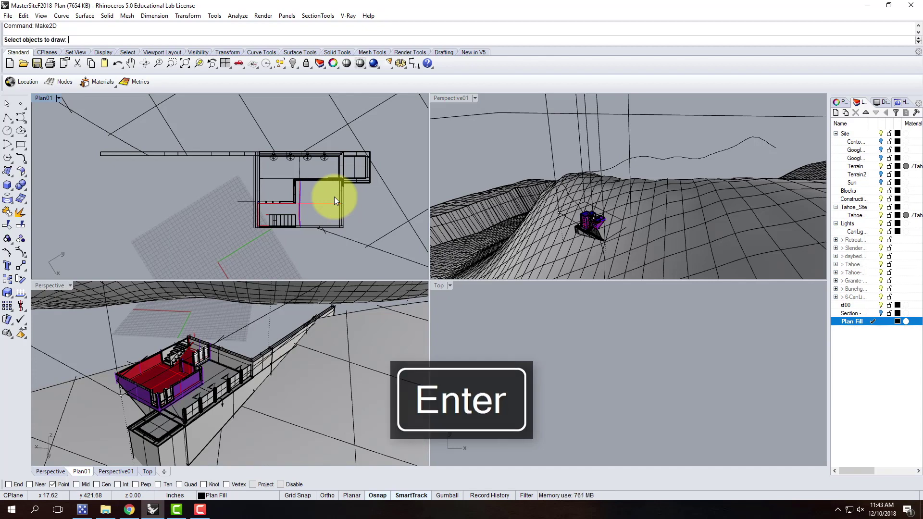
key(ctrl+a)
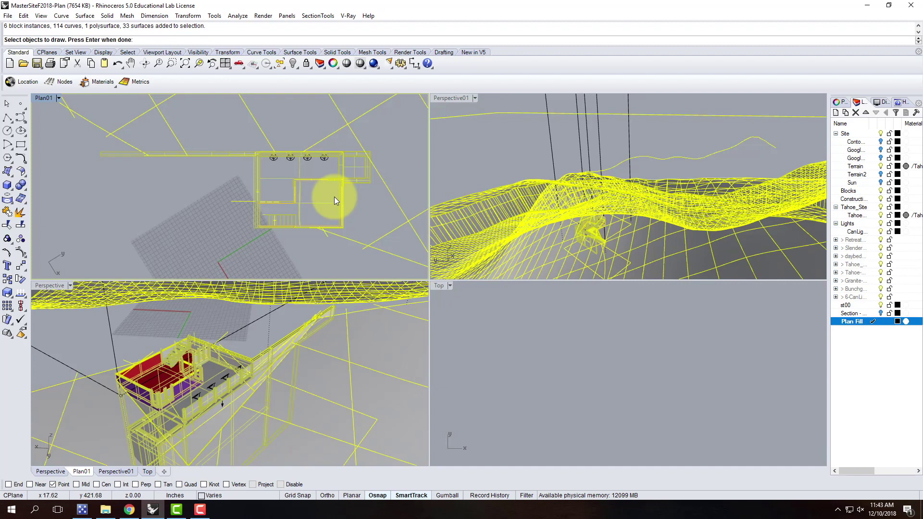
key(Return)
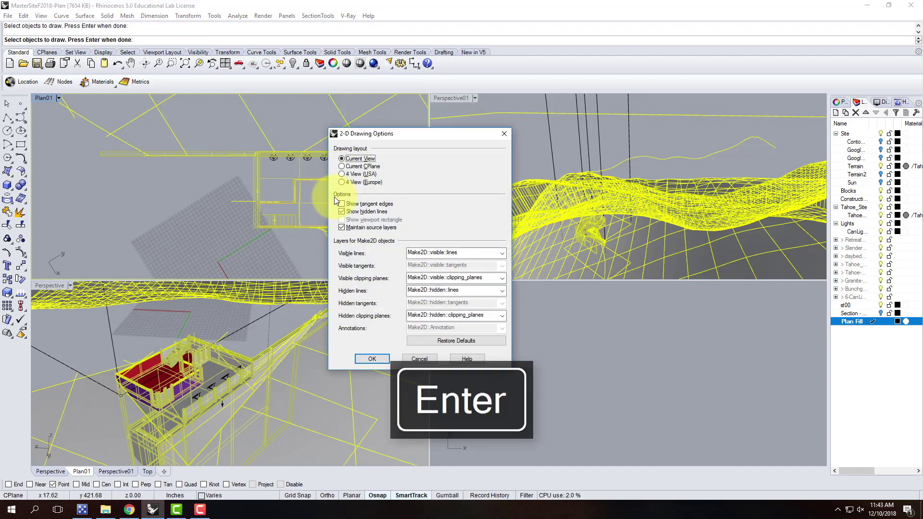
click(378, 359)
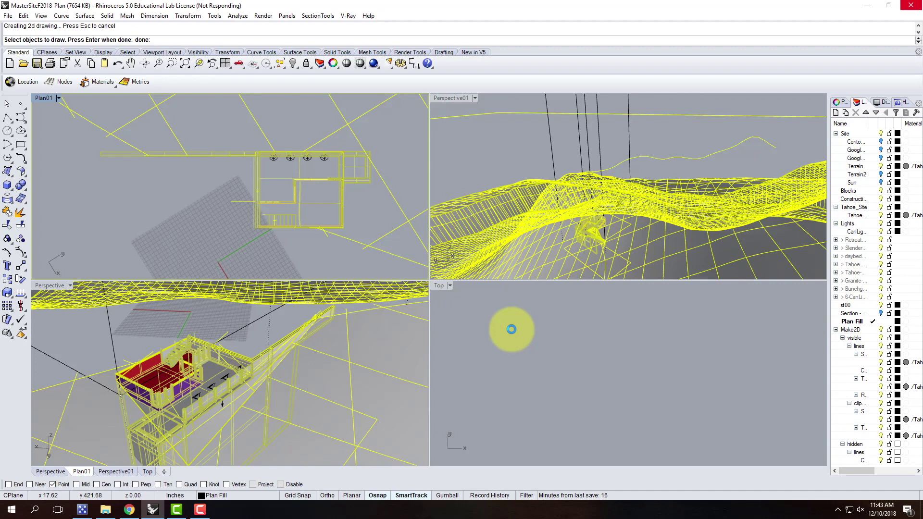
Examine the new 2D plan drawing and its surrounding site curves in the Top view
scroll(623, 370, up, 10)
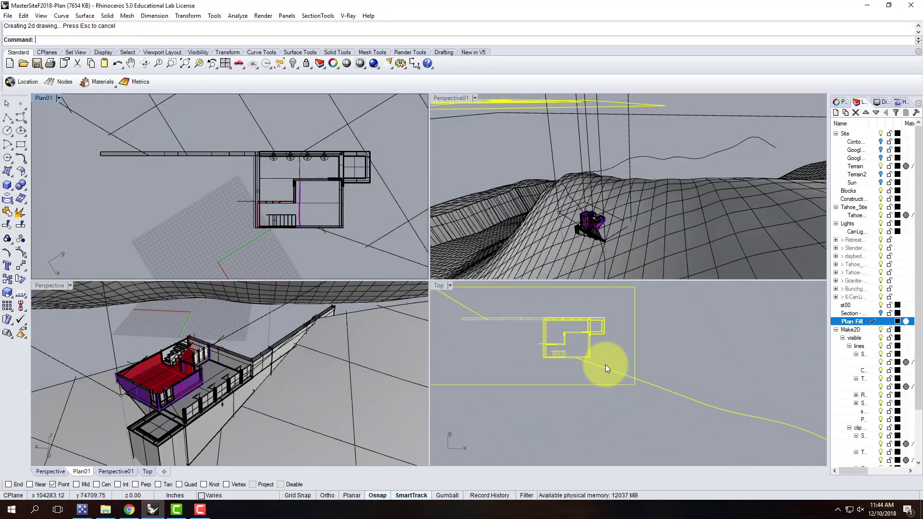
scroll(750, 407, down, 2)
scroll(651, 405, up, 3)
scroll(622, 392, down, 2)
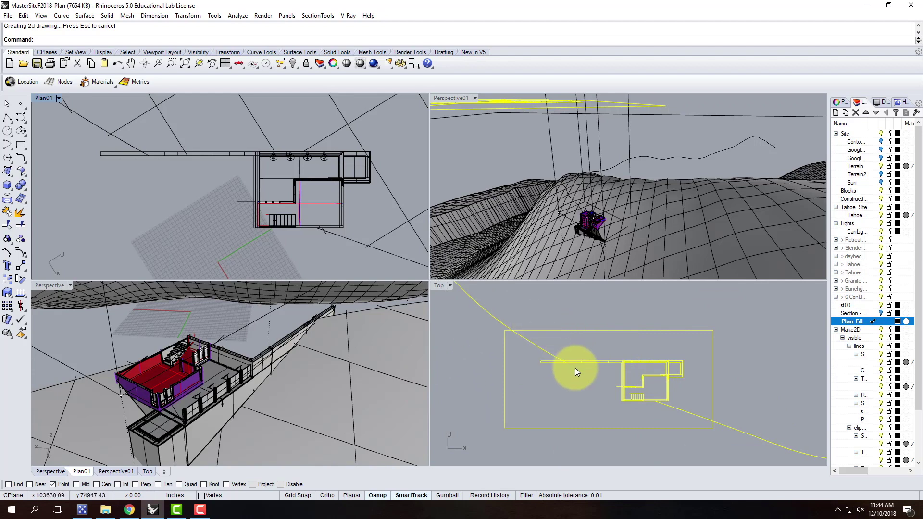
text(Move)
key(Escape)
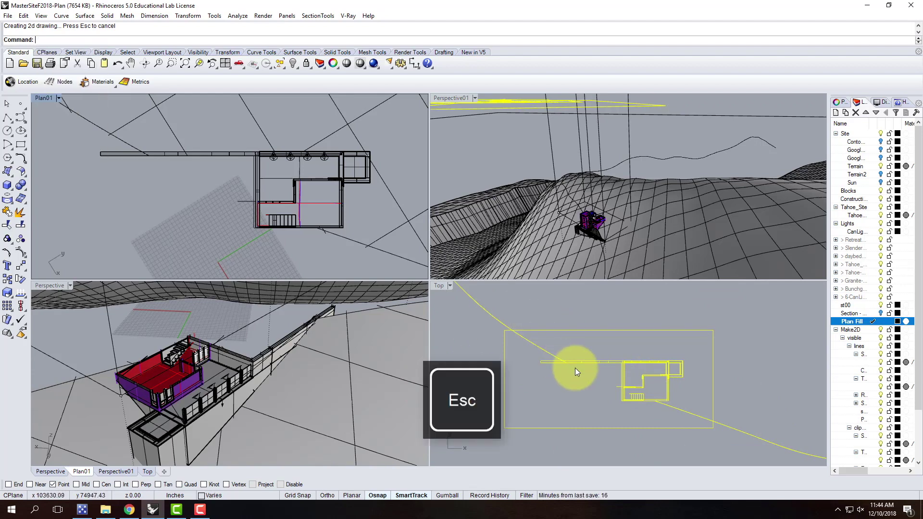
scroll(551, 332, up, 5)
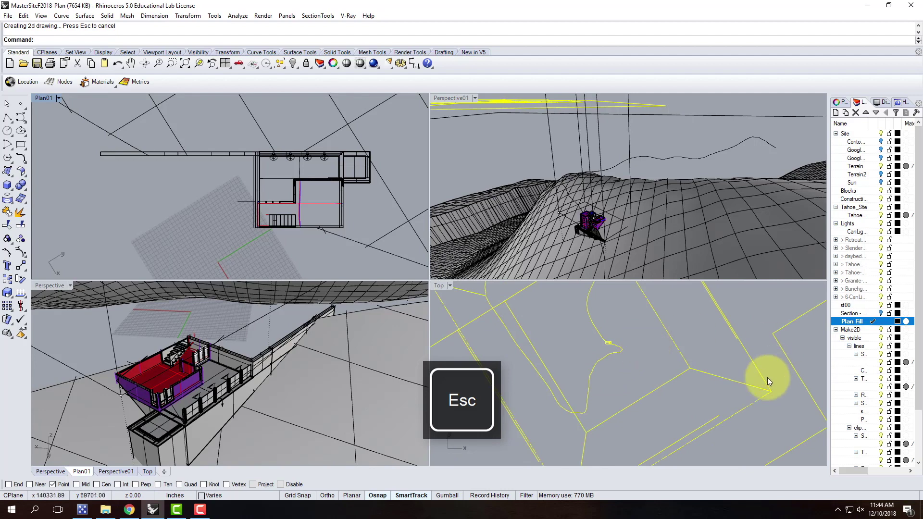
scroll(624, 354, down, 6)
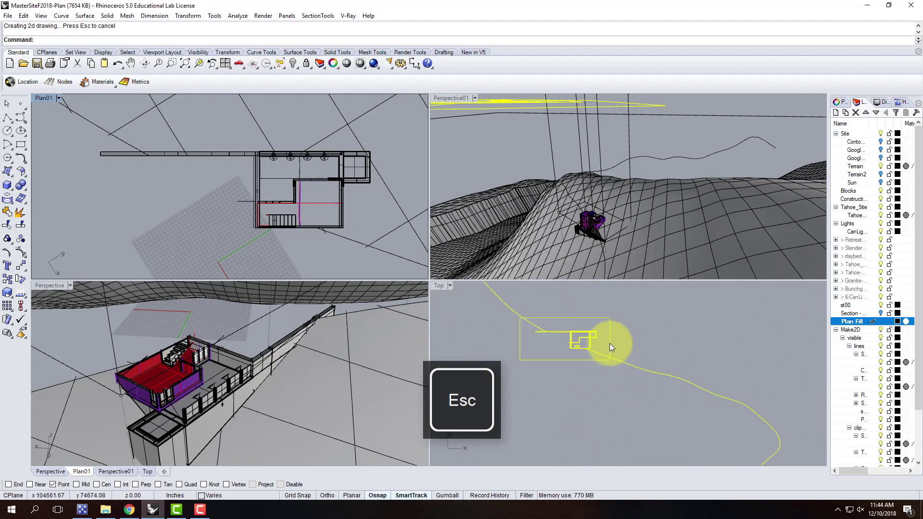
Trim the site curves outside the plan drawing's rectangular frame, using the frame and plan linework as cutting objects
key(Escape)
click(611, 341)
click(638, 326)
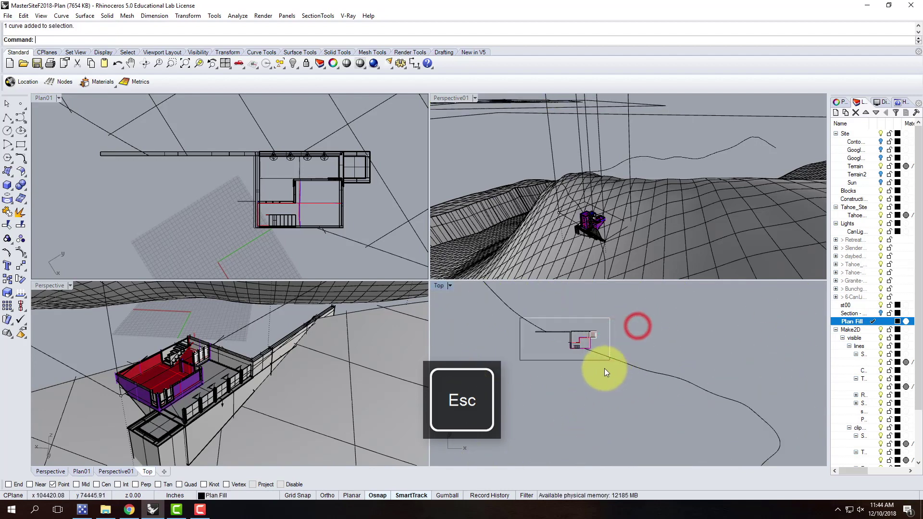
drag(479, 306, 626, 384)
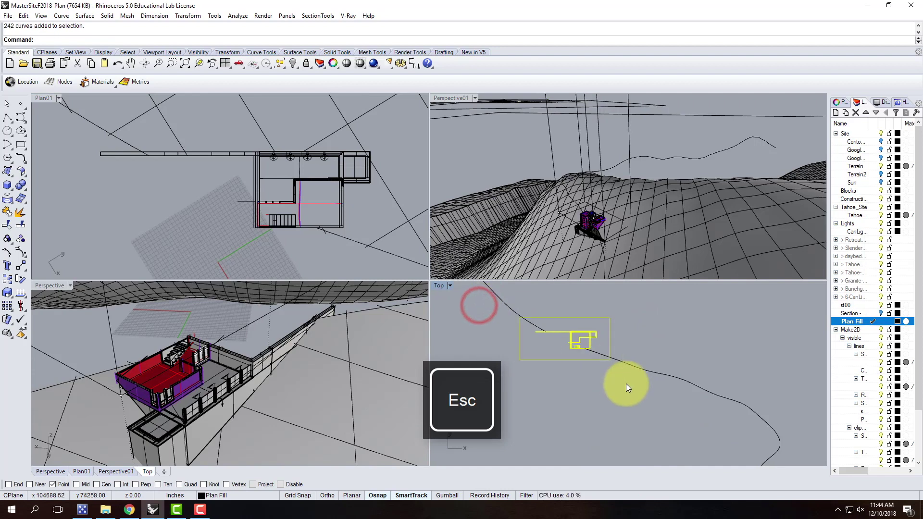
text(trim)
key(Return)
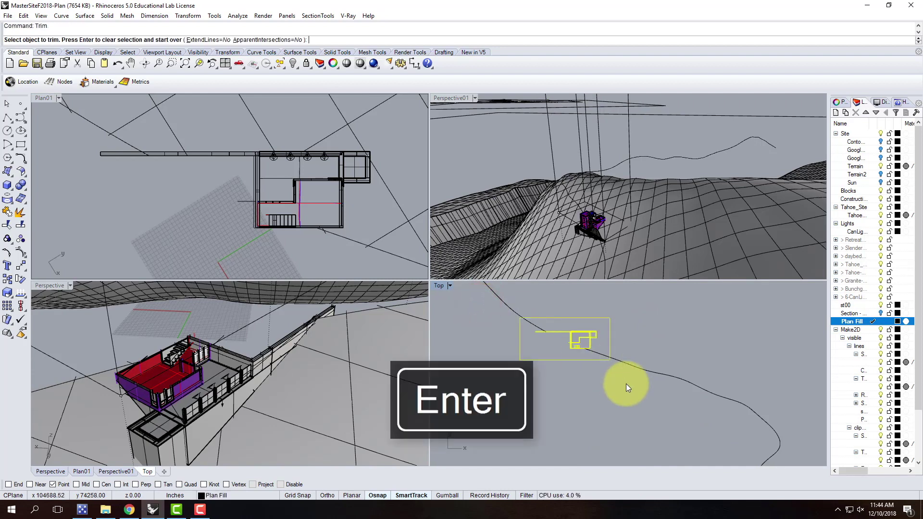
click(652, 341)
click(522, 301)
key(Escape)
Move the trimmed plan drawing from its frame's lower-left corner to 0,0,0, with End object snap enabled
drag(501, 303, 609, 364)
text(move)
key(Return)
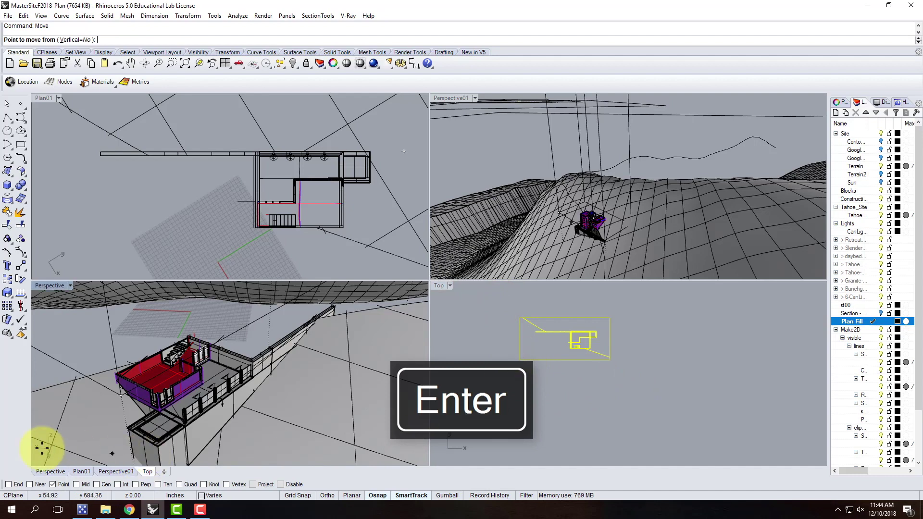
click(8, 484)
click(517, 360)
text(0,0,0)
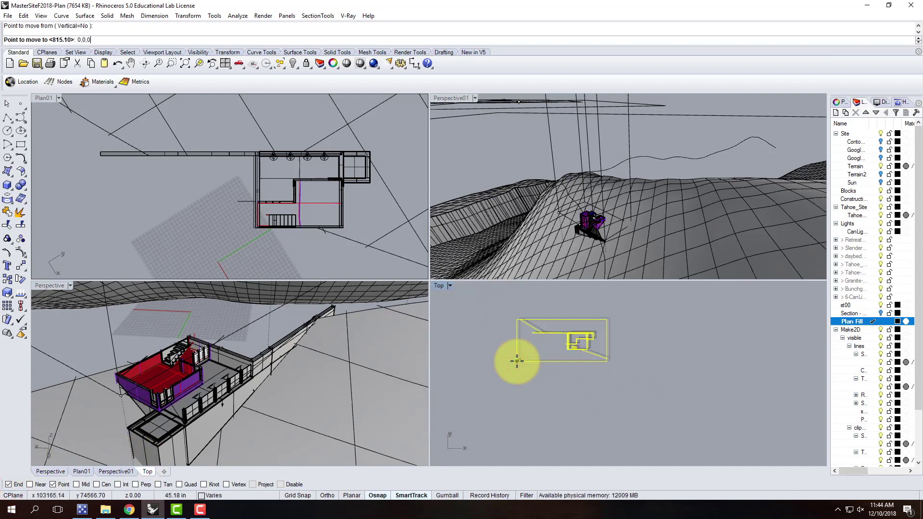
key(Return)
text(z)
key(Return)
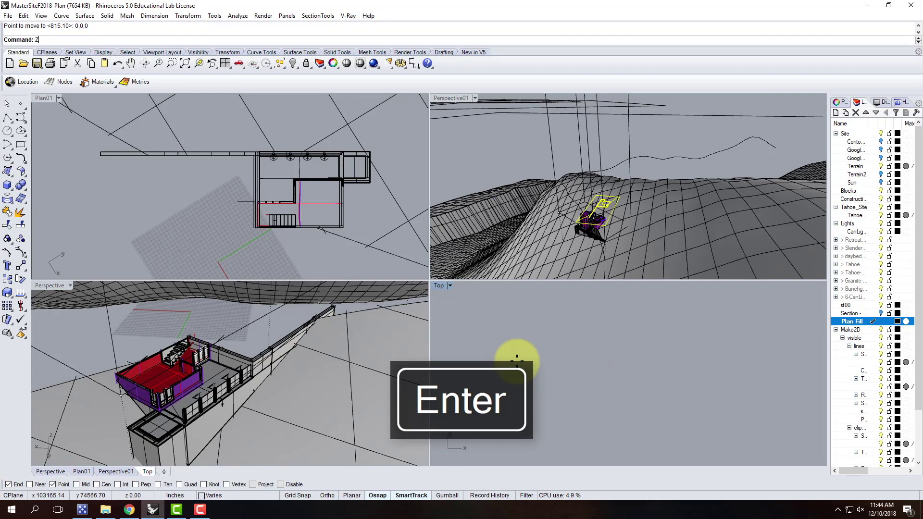
text(s)
key(Return)
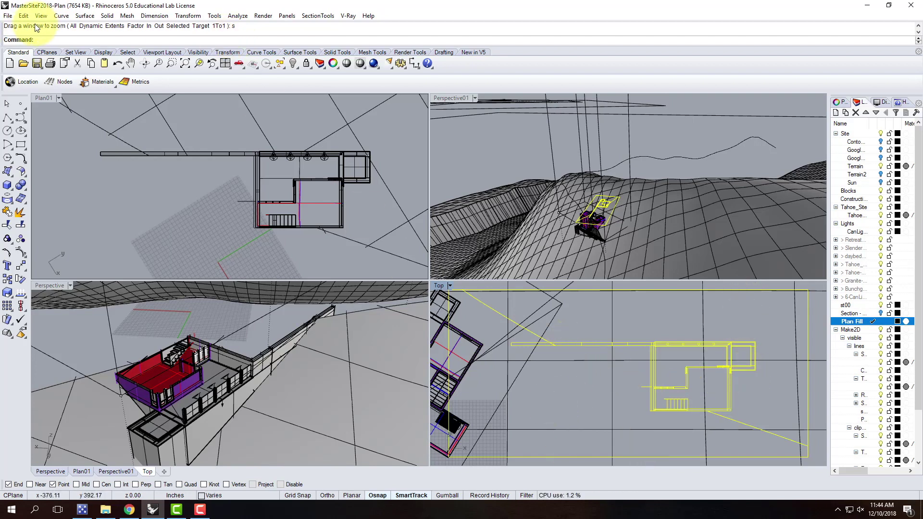
Start exporting the selected drawing as Adobe Illustrator (*.ai) to Live Demonstrations > Live - A136 Exercises > Ex227 - Make2D + Plans
click(9, 16)
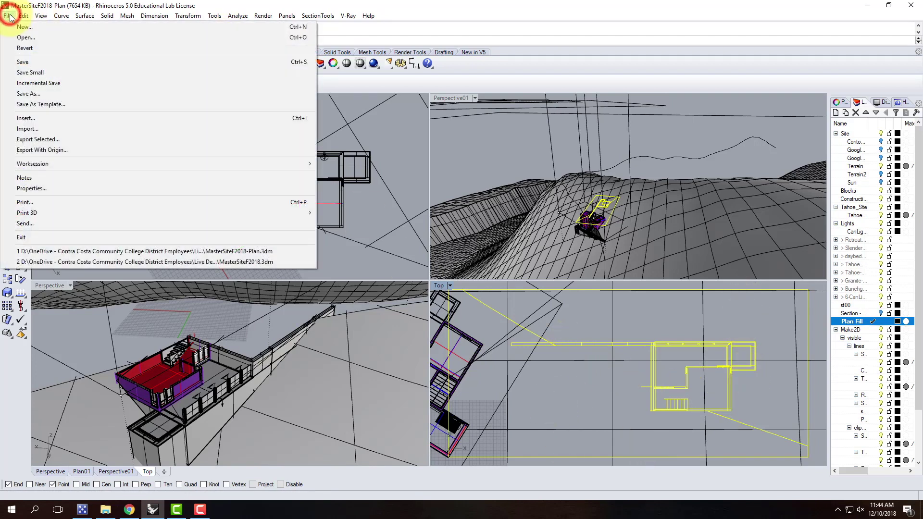
click(24, 140)
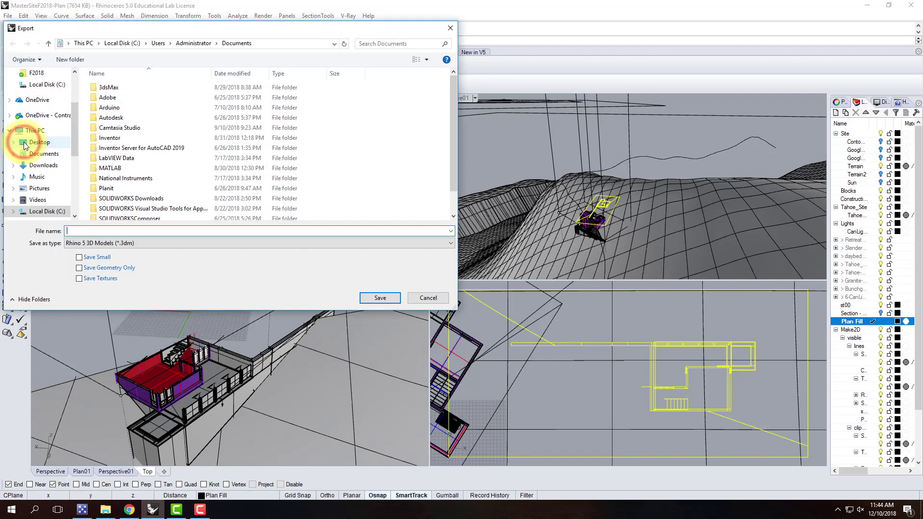
click(78, 243)
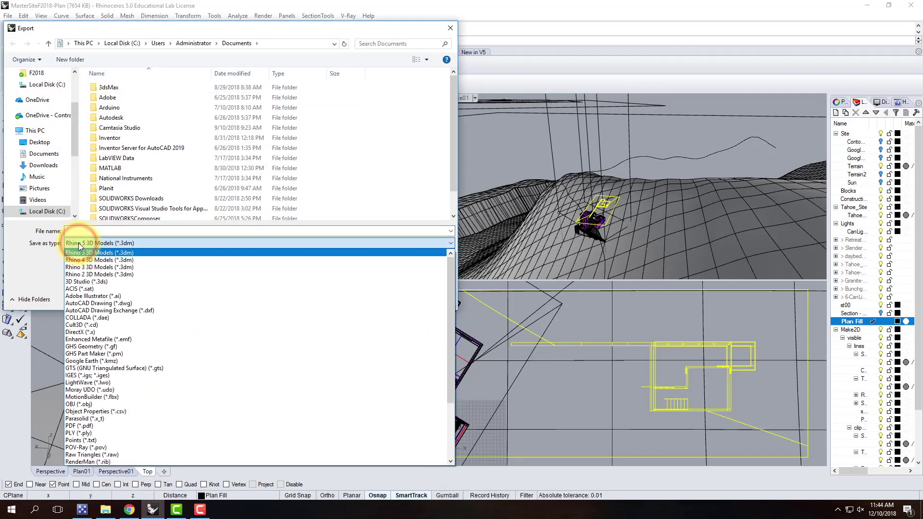
click(94, 296)
click(46, 115)
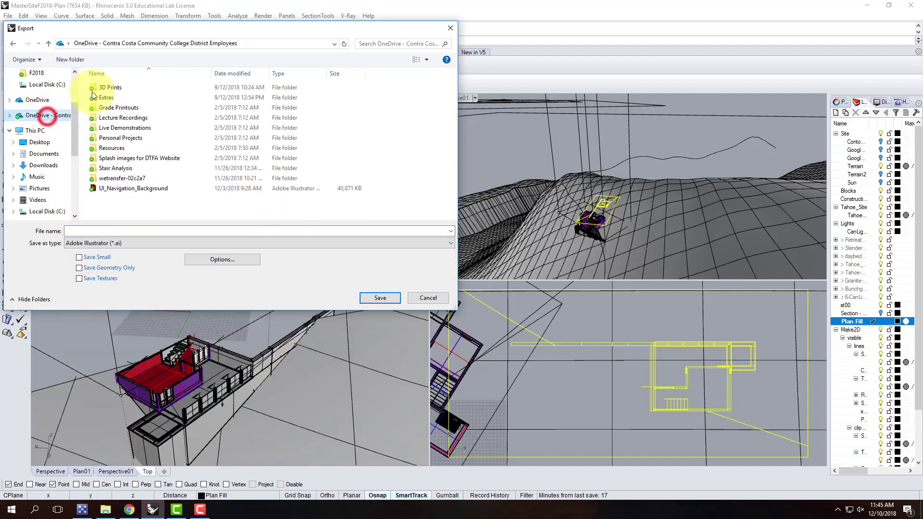
double_click(125, 128)
double_click(128, 99)
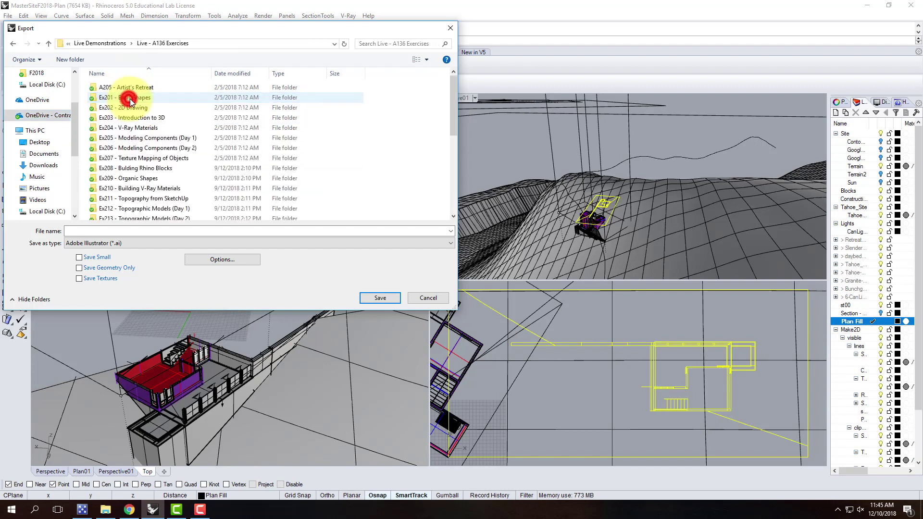
scroll(129, 101, down, 6)
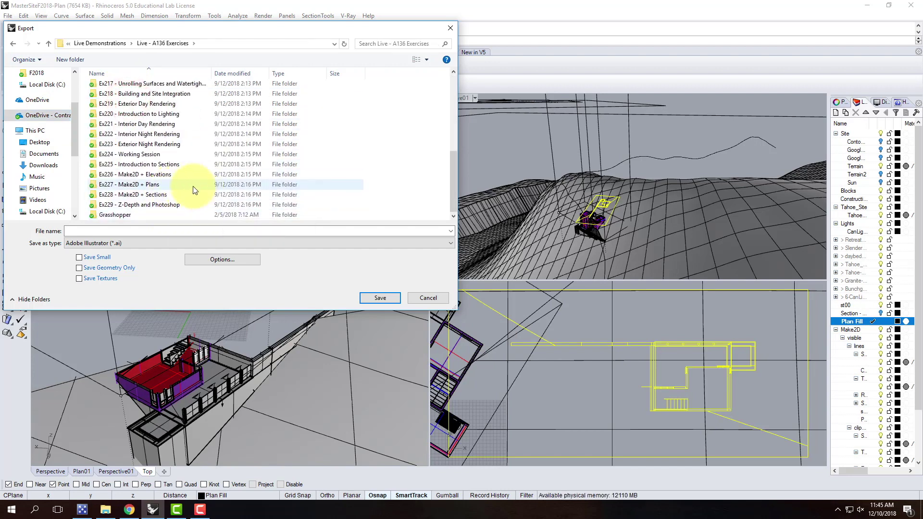
double_click(176, 185)
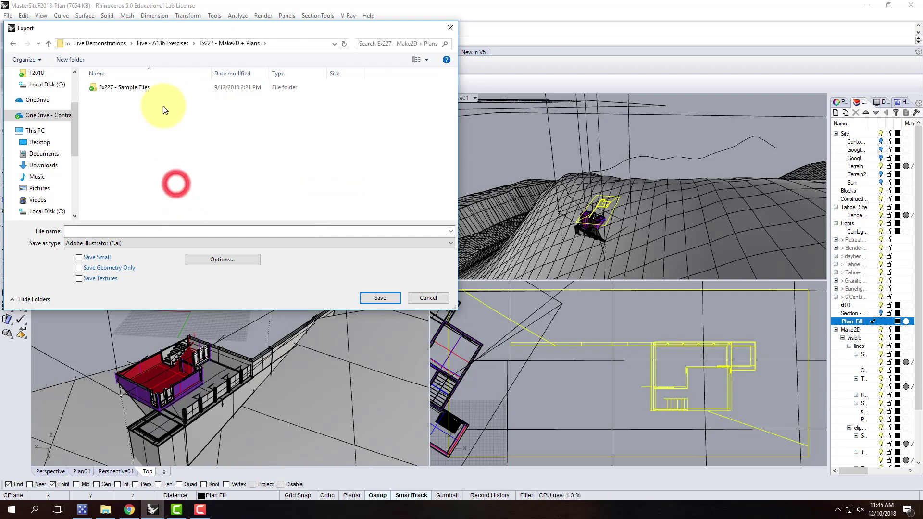
Create a folder named F2018 inside the Ex227 - Make2D + Plans folder
click(156, 133)
click(70, 59)
text(F)
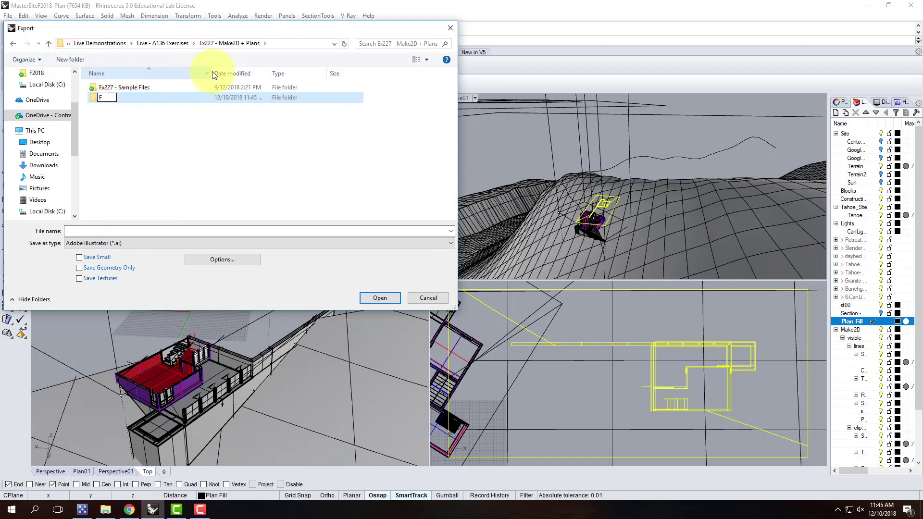
text(2018)
key(Return)
Save the Illustrator export as Plan01, preserving the model scale at 48 inches = 1 inch
click(91, 231)
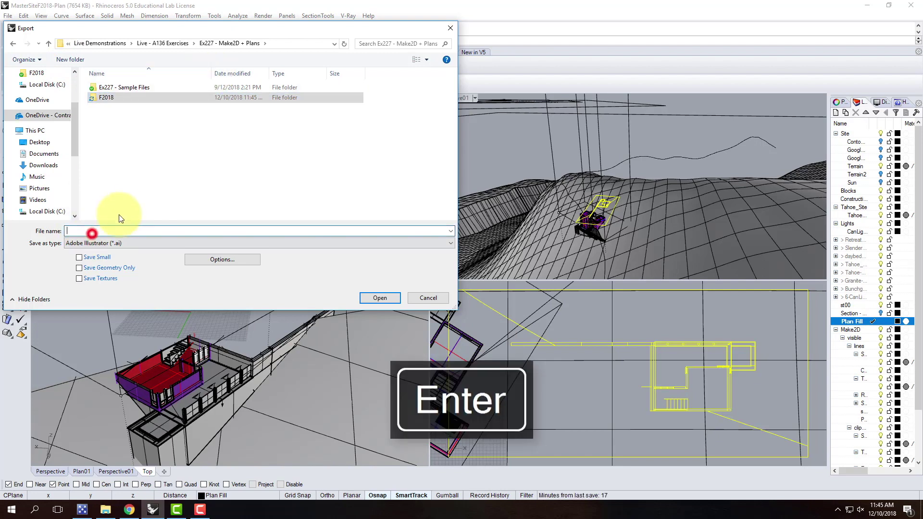
text(Plan01)
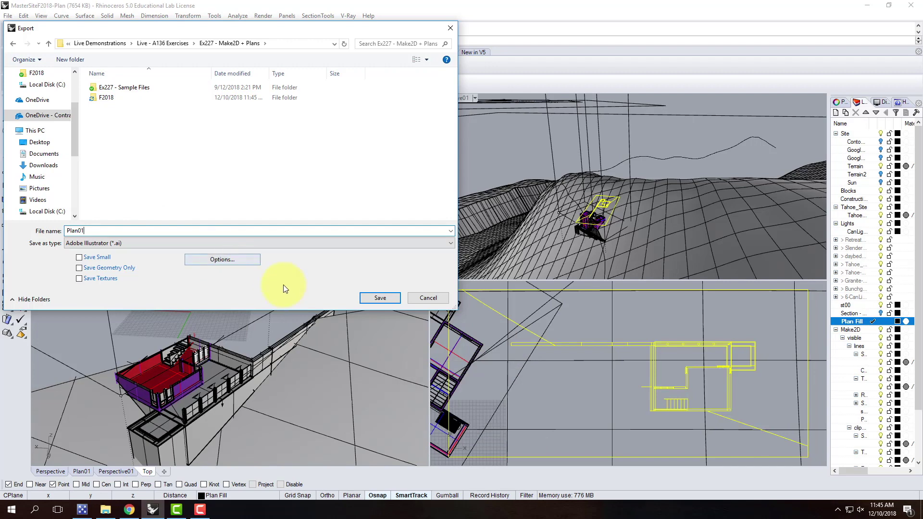
click(244, 262)
click(392, 209)
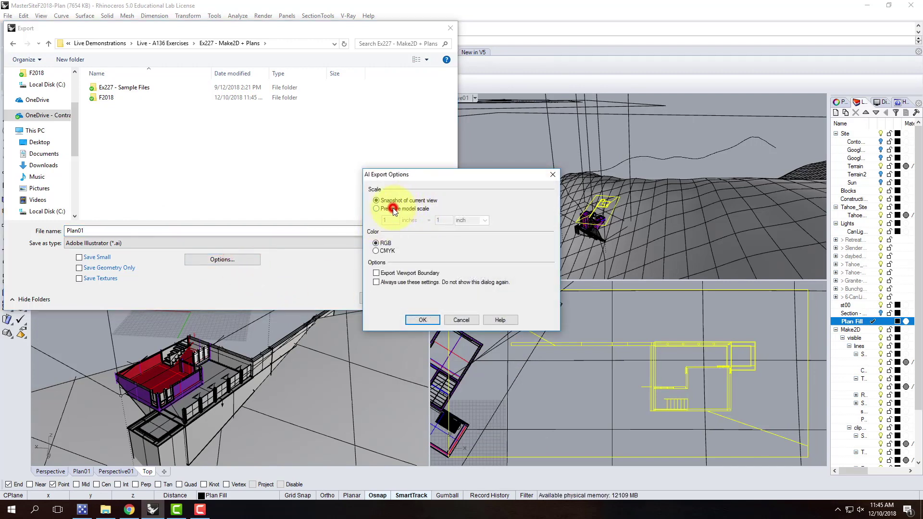
click(390, 220)
key(BackSpace)
text(48)
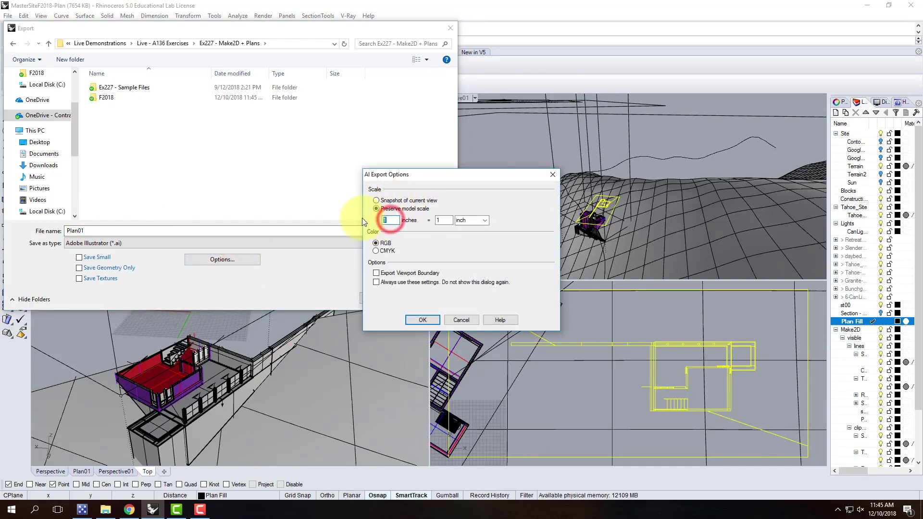
click(449, 220)
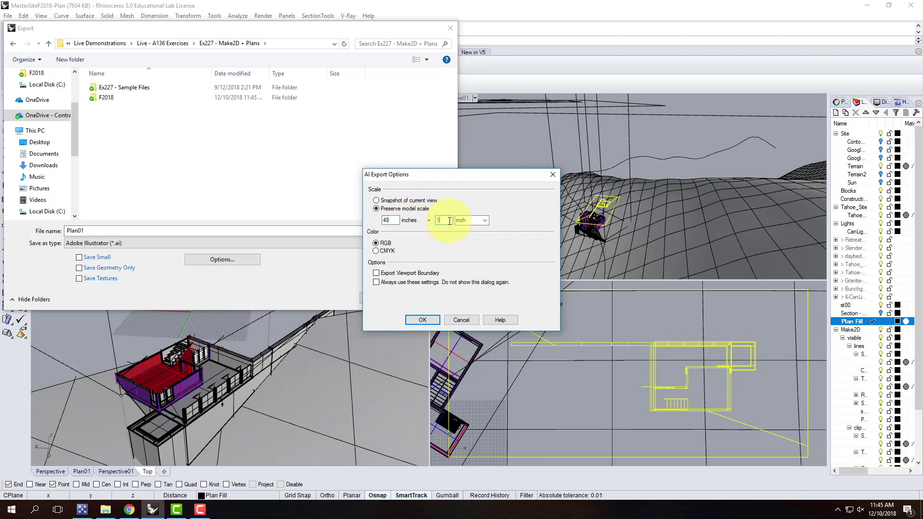
click(426, 320)
click(382, 297)
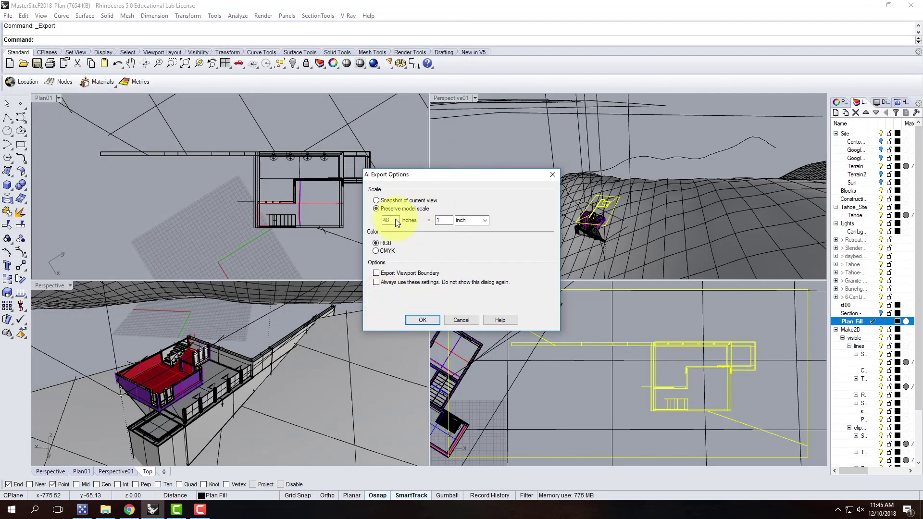
click(431, 322)
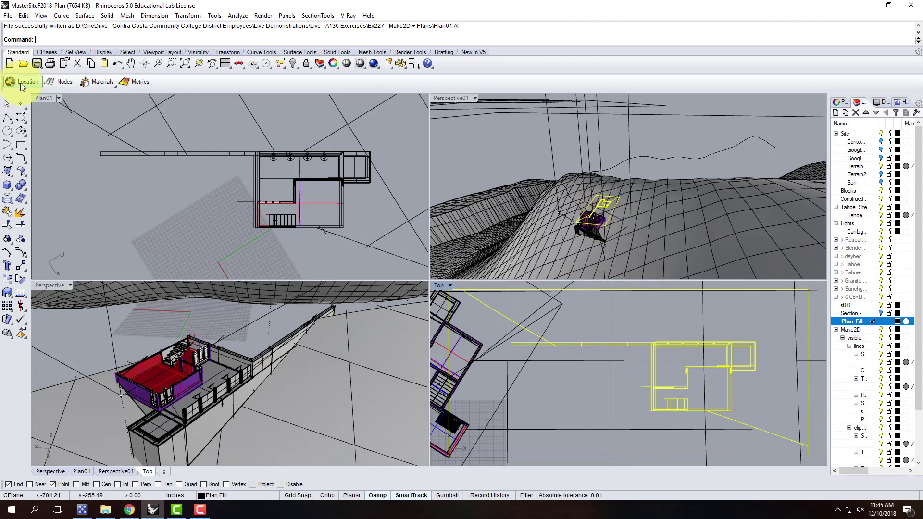
Deselect the plan drawing, hide and collapse the Make2D layer, and turn on the Section - Plan layer
click(41, 98)
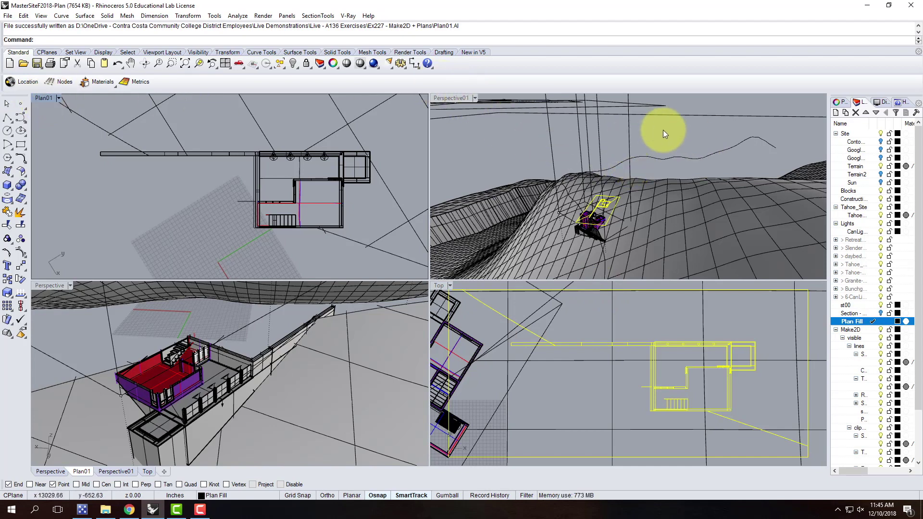
key(Escape)
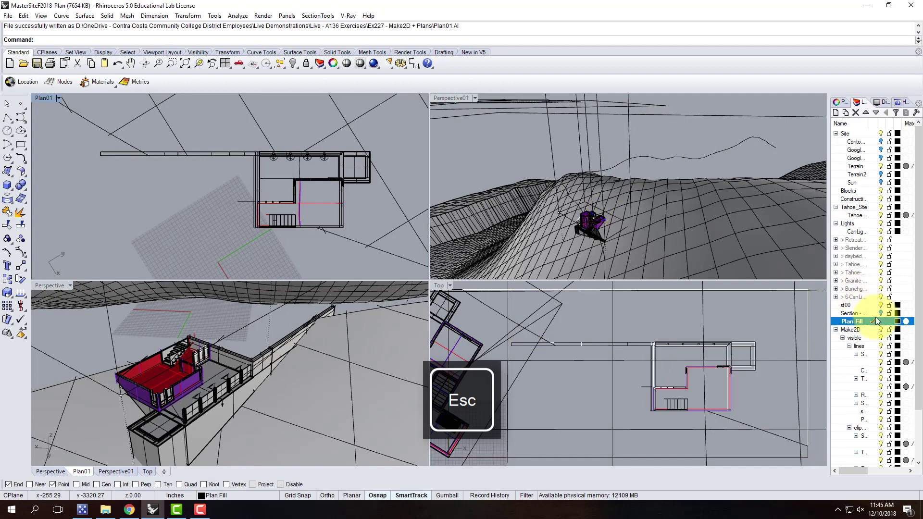
click(881, 330)
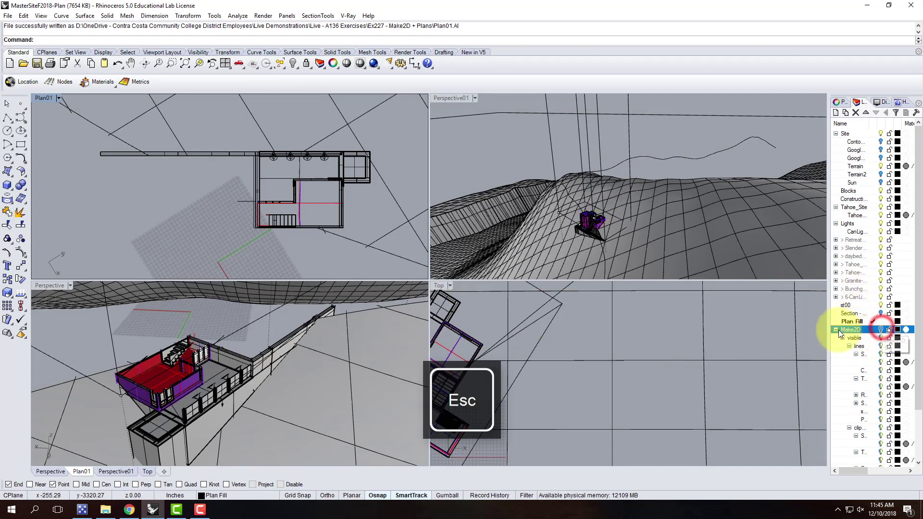
click(836, 330)
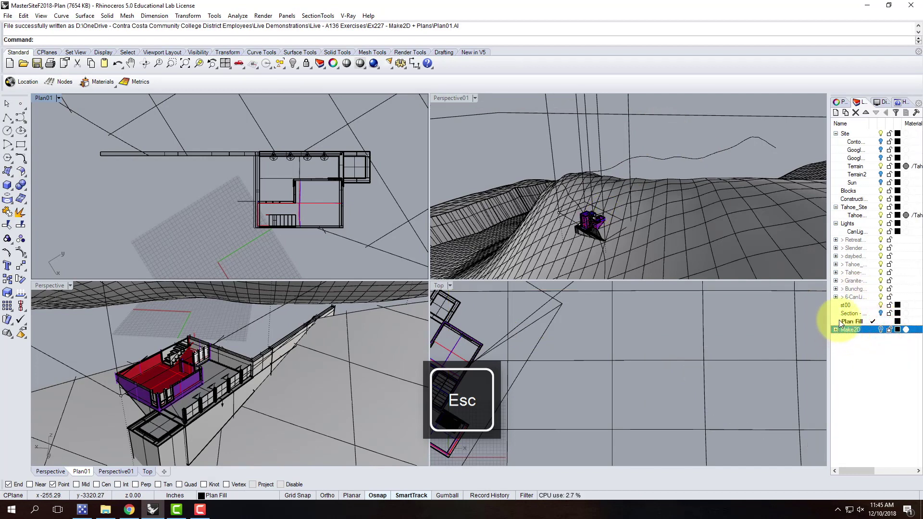
click(881, 314)
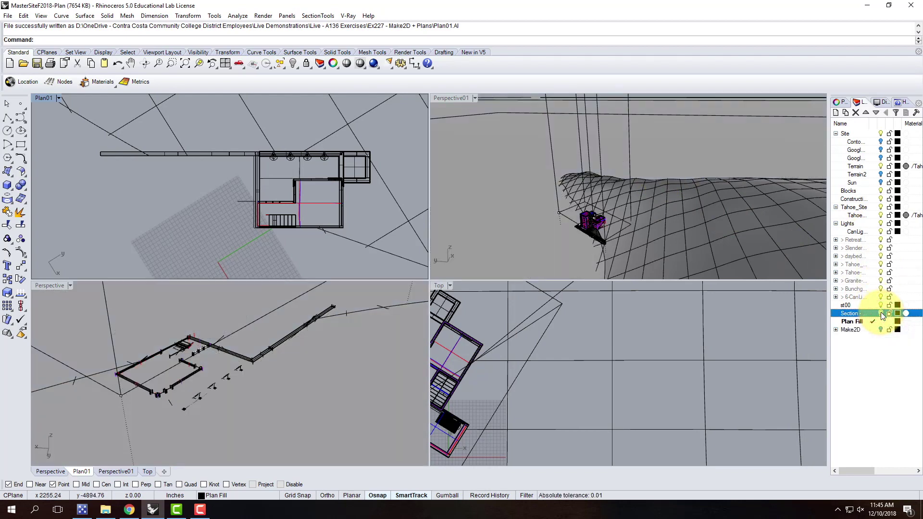
key(Escape)
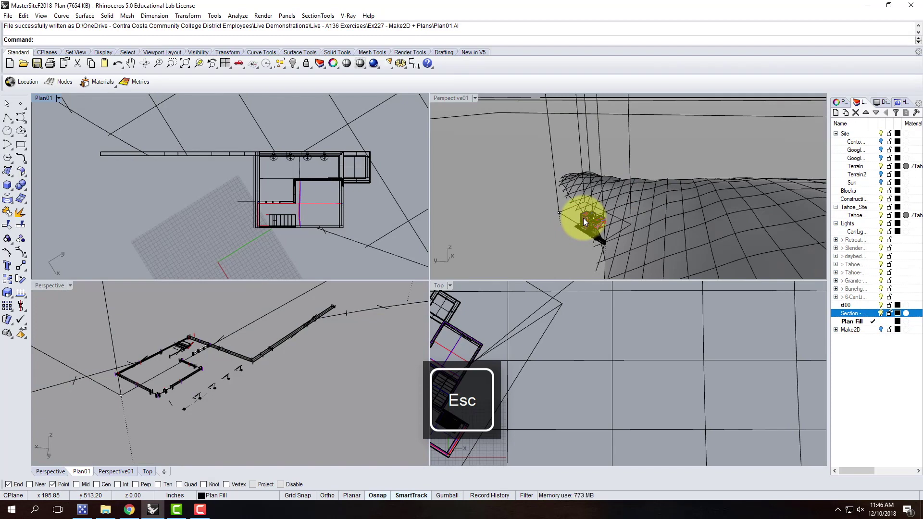
Maximize the Perspective01 viewport, select every block instance in the model, and explode them
click(461, 97)
double_click(461, 97)
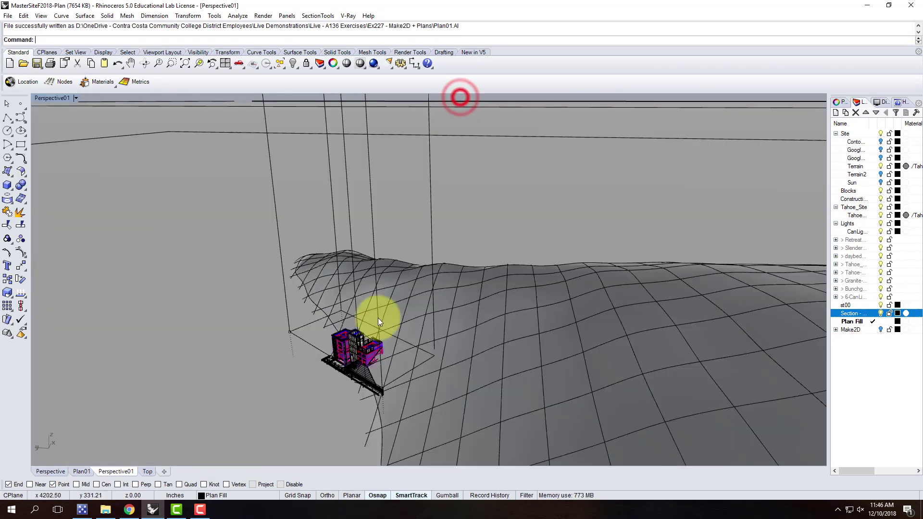
text(SelBlockInstance)
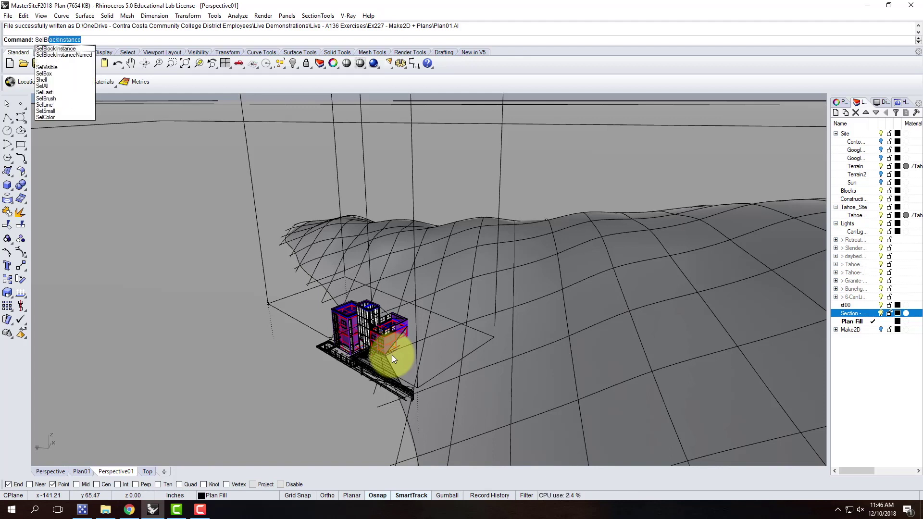
key(Return)
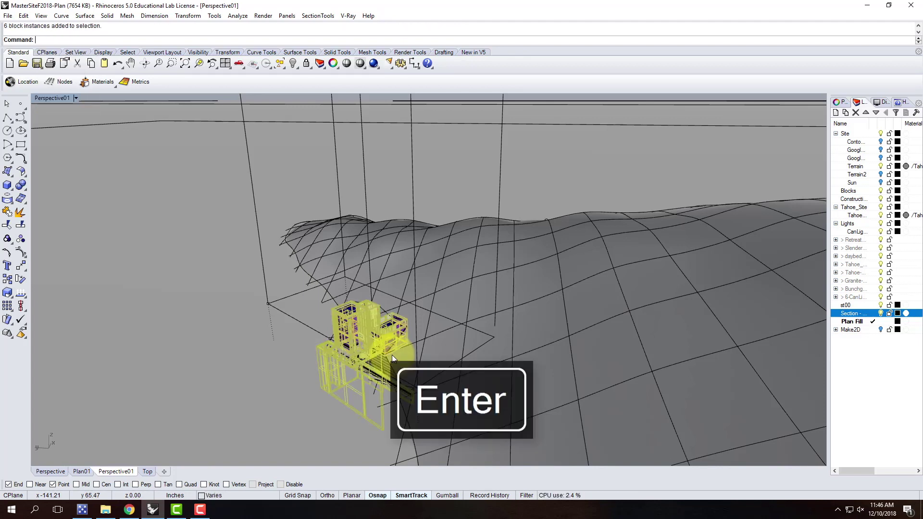
text(Ex)
text(plode)
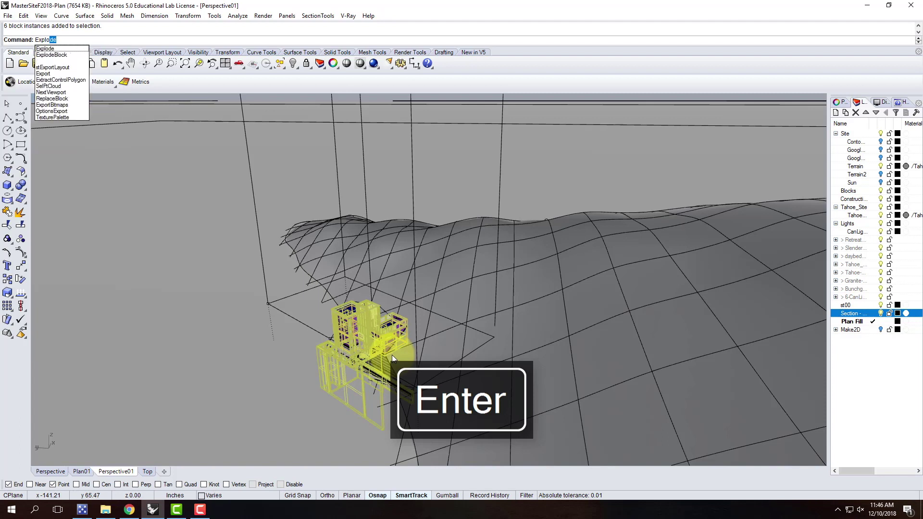
key(Return)
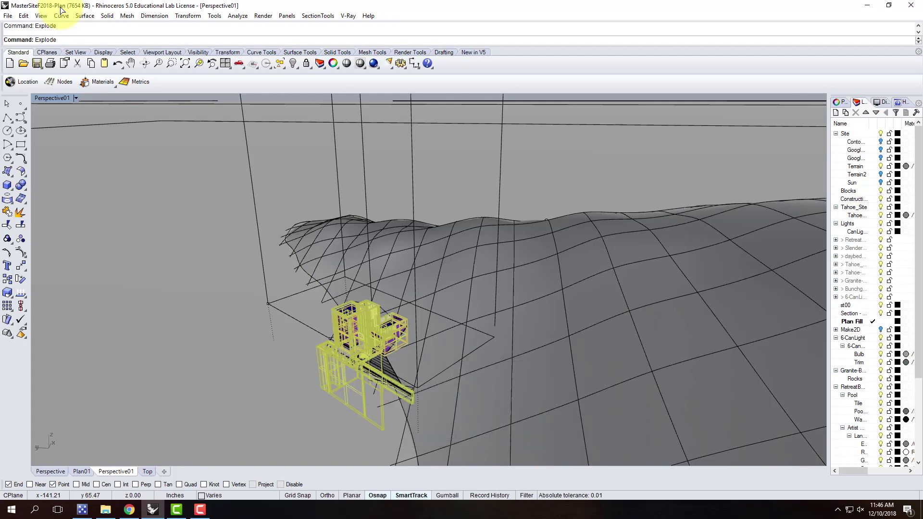
key(Escape)
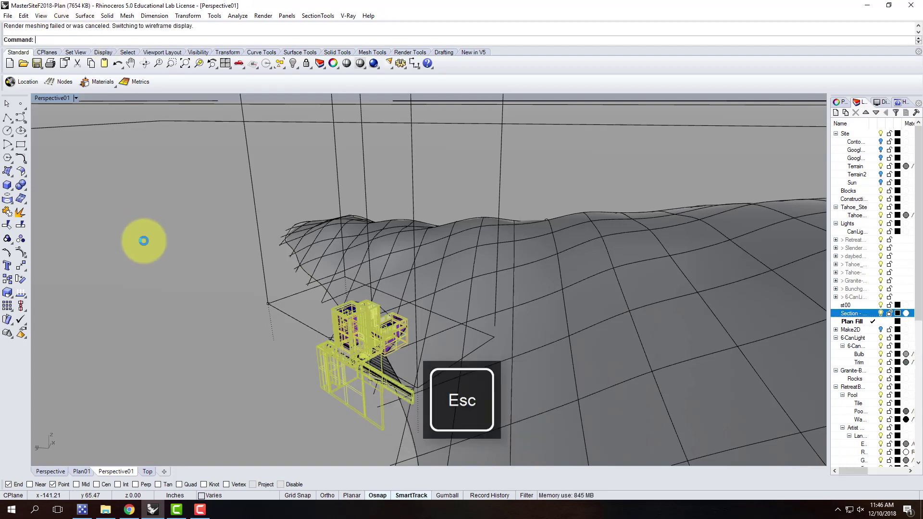
key(Escape)
Select and explode the remaining nested block instances, repeating until no blocks are left
text(SelBlockInstance)
key(Return)
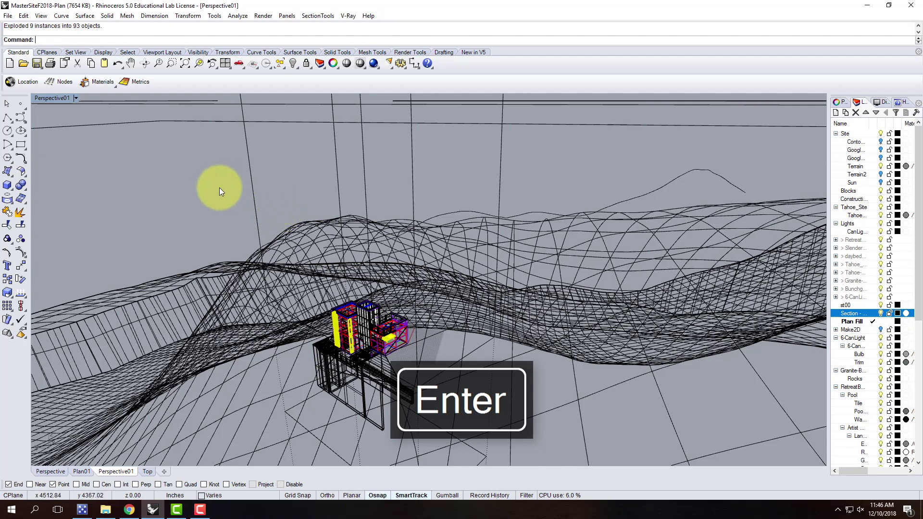
key(Escape)
text(SelBlockInstance)
key(Return)
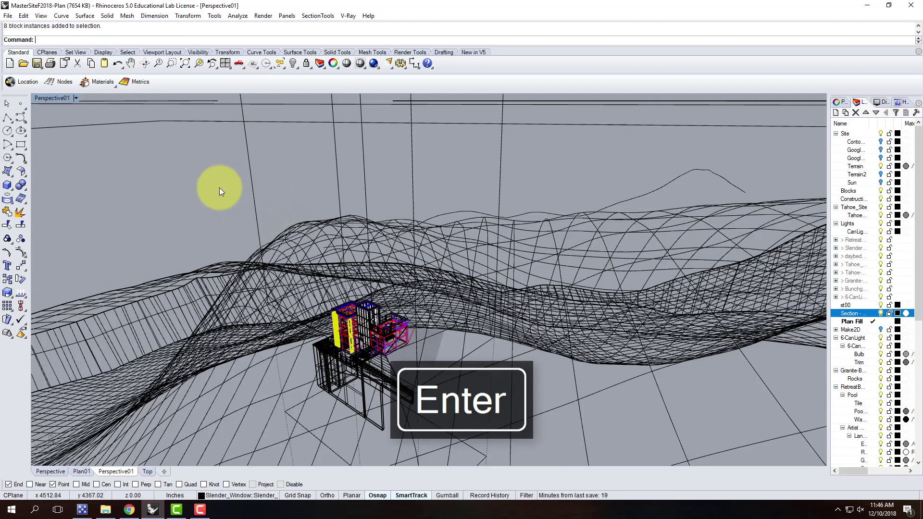
key(Return)
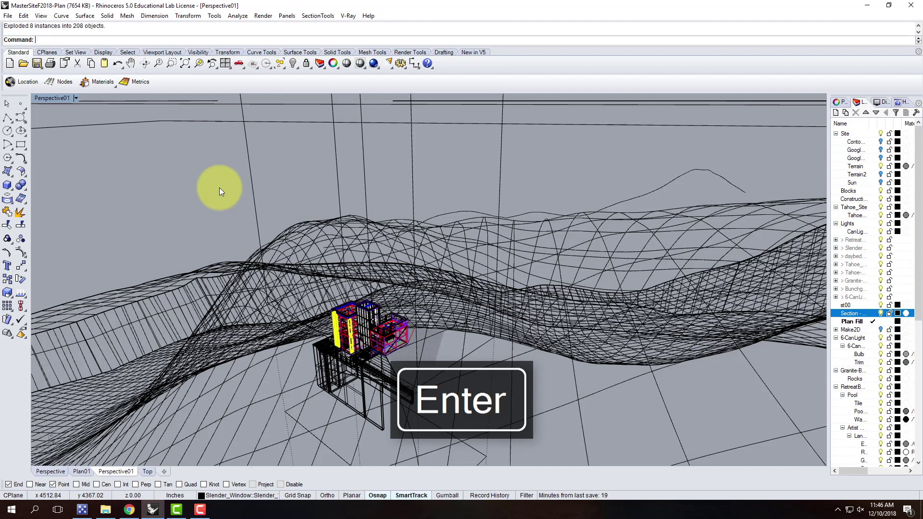
text(SelB)
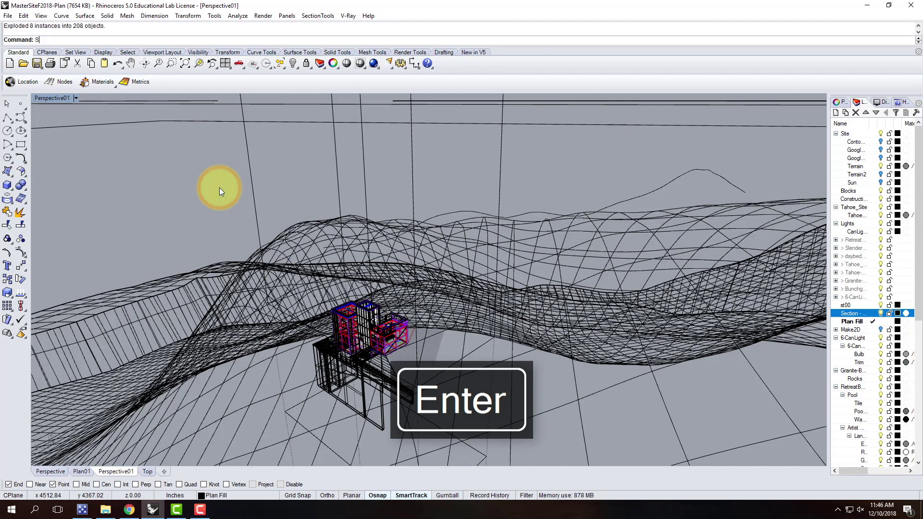
key(Return)
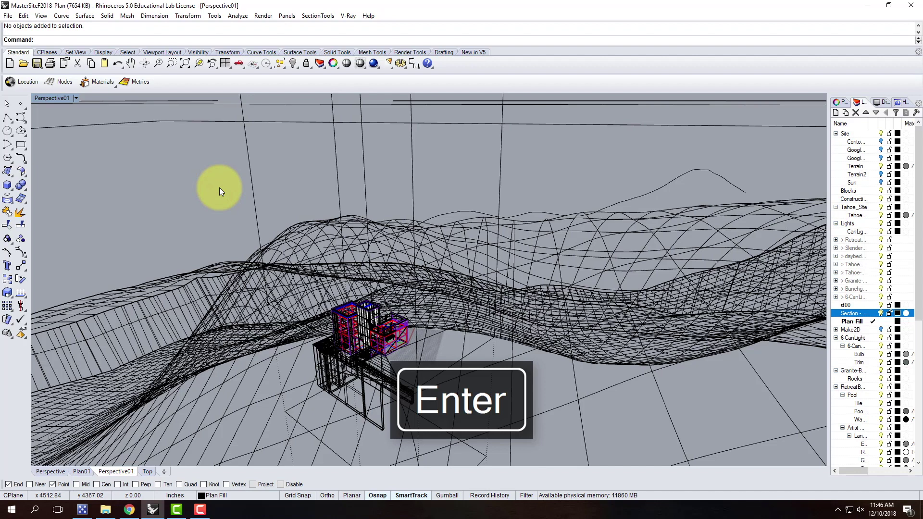
key(Escape)
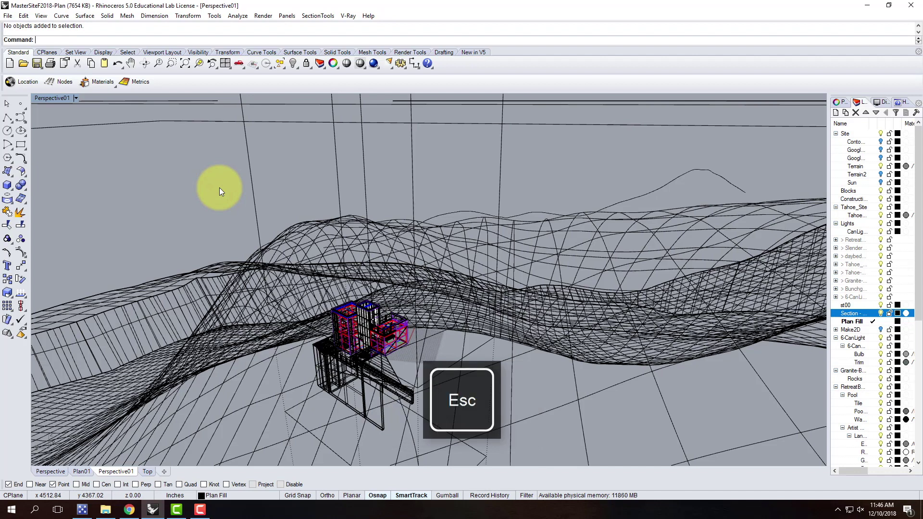
Restore a saved named view of the building in the Perspective01 viewport and set it to Shaded display
click(76, 97)
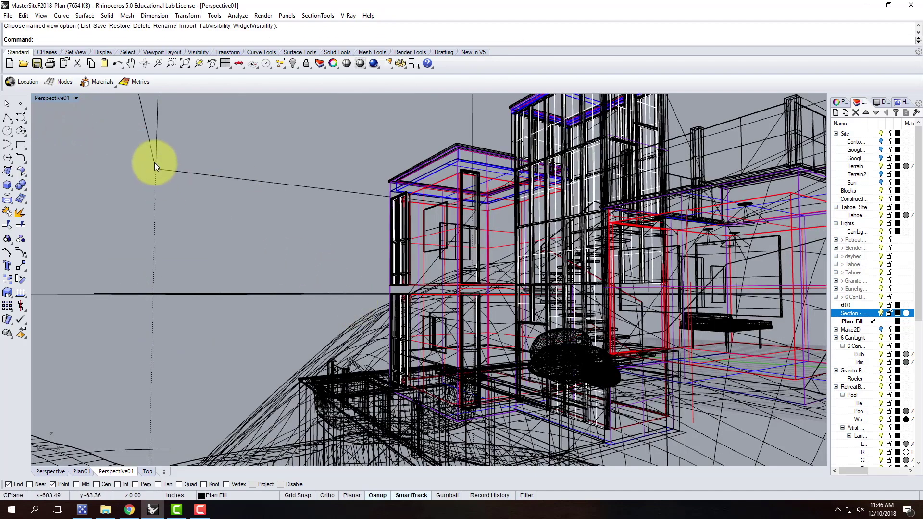
click(76, 98)
click(67, 134)
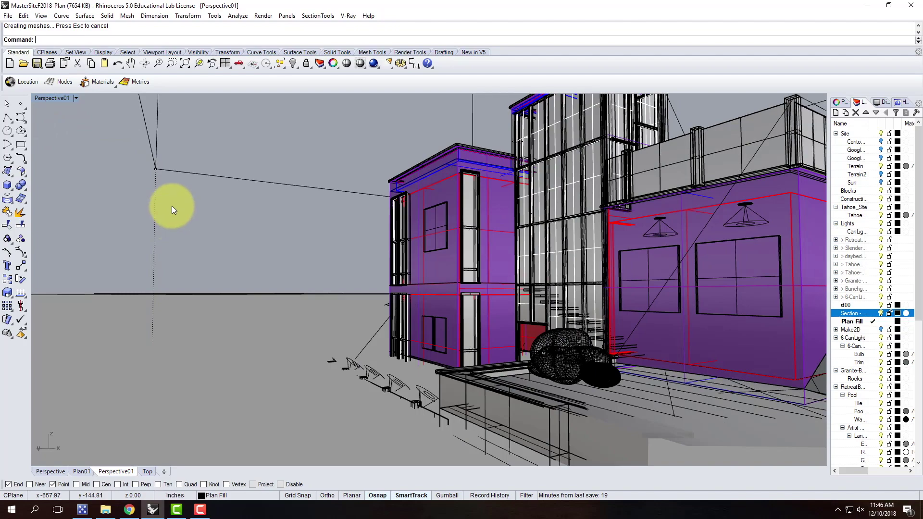
Check the Section - Plan surface and its large boundary curve against the building and the terrain
mouse_move(171, 204)
right_down()
mouse_move(194, 264)
mouse_move(329, 202)
mouse_move(460, 216)
mouse_move(326, 230)
right_up()
click(199, 231)
right_drag(199, 232, 429, 243)
scroll(429, 242, down, 8)
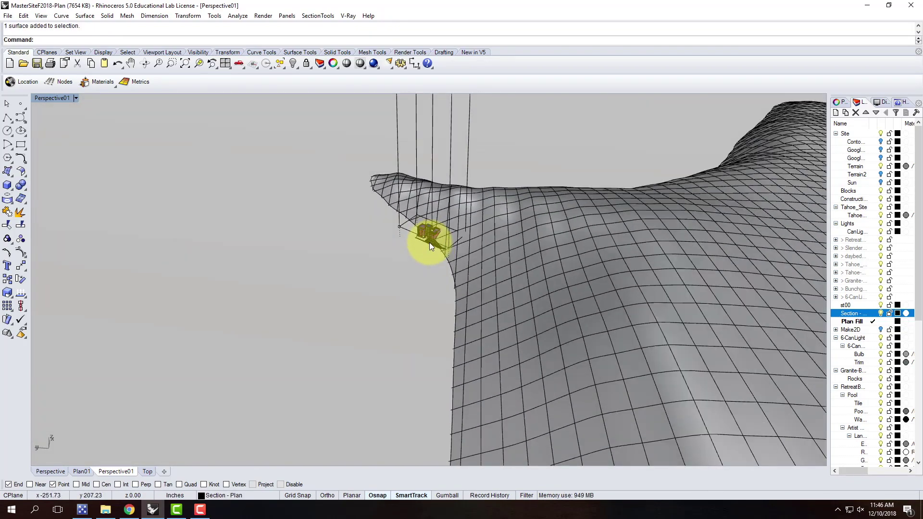
click(561, 130)
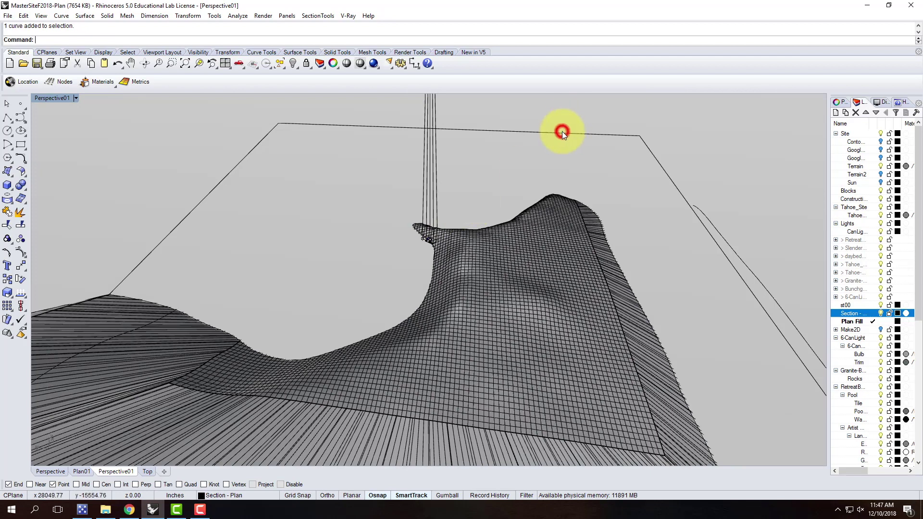
click(639, 139)
key(Escape)
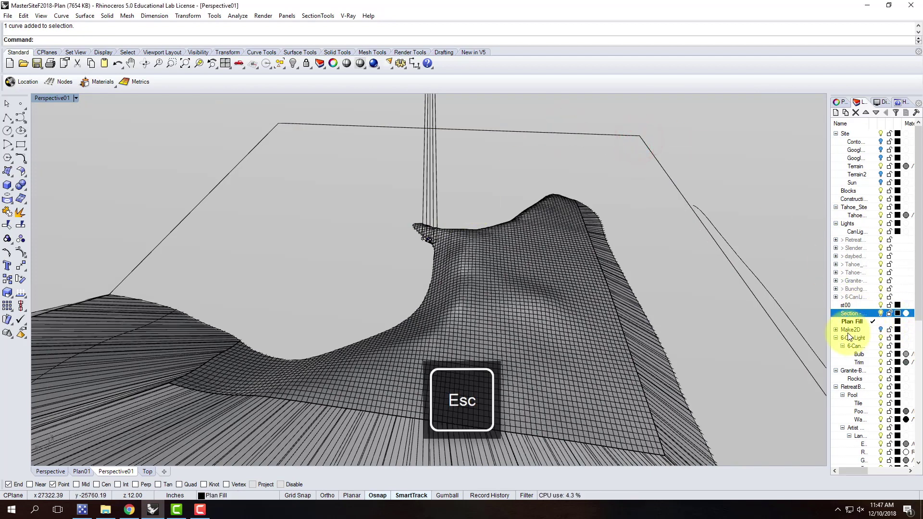
click(686, 139)
right_drag(688, 141, 734, 126)
drag(734, 126, 665, 164)
key(Escape)
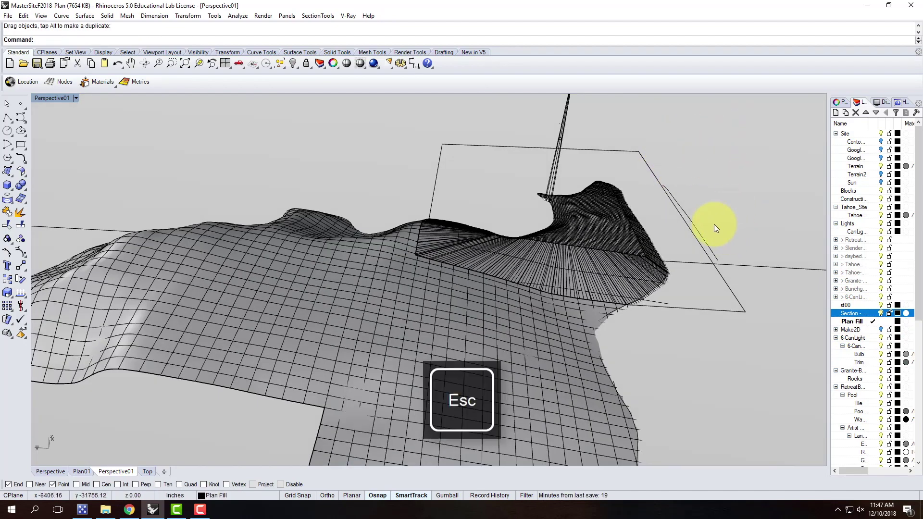
key(ctrl+z)
Select the long curve on layer st00 and examine how it runs across the terrain
click(763, 266)
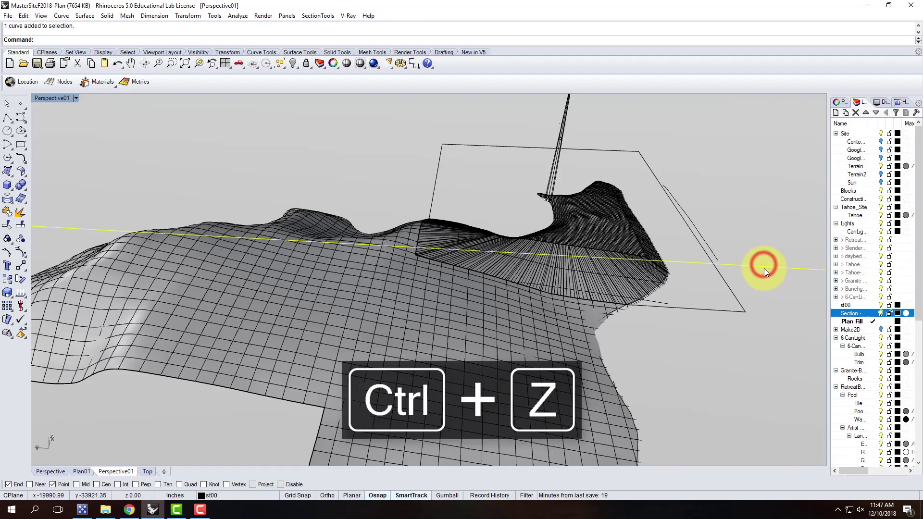
right_drag(707, 208, 495, 190)
scroll(380, 288, up, 10)
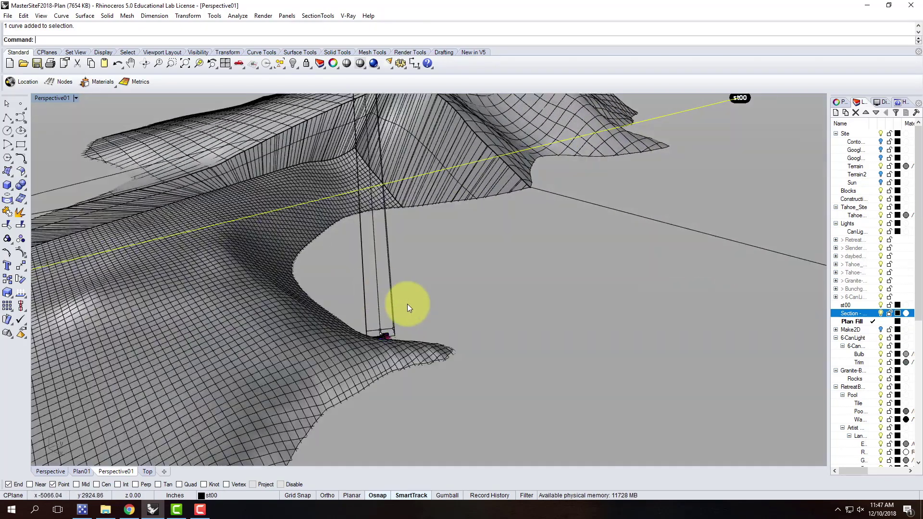
scroll(482, 242, down, 5)
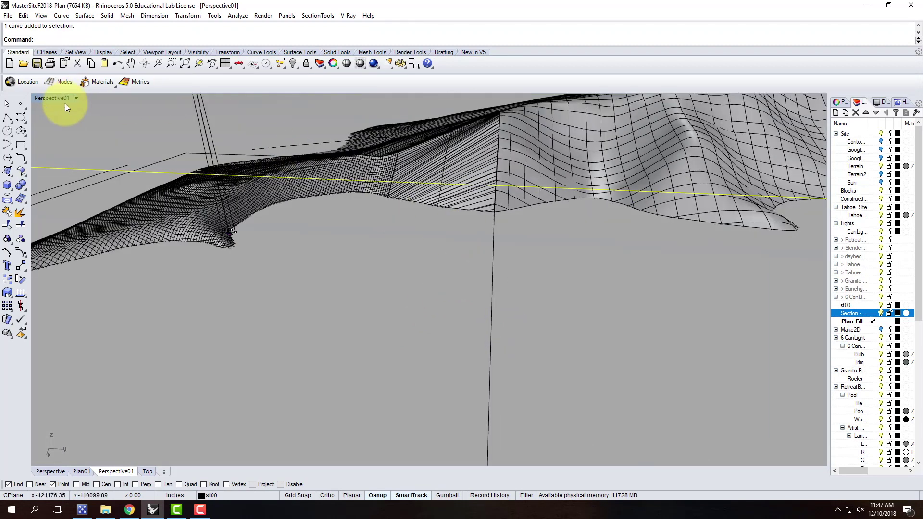
Return to the four-viewport layout and change the Top viewport to the Right view, showing the whole terrain
double_click(59, 100)
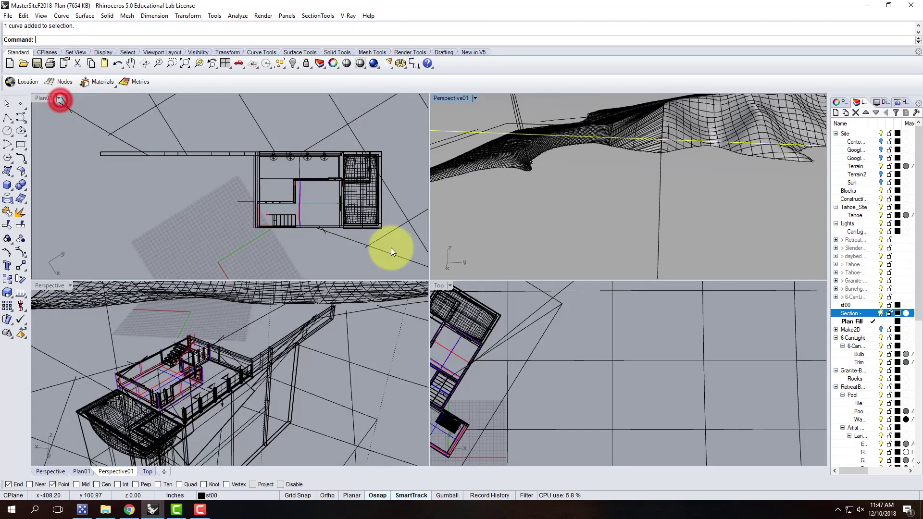
click(450, 285)
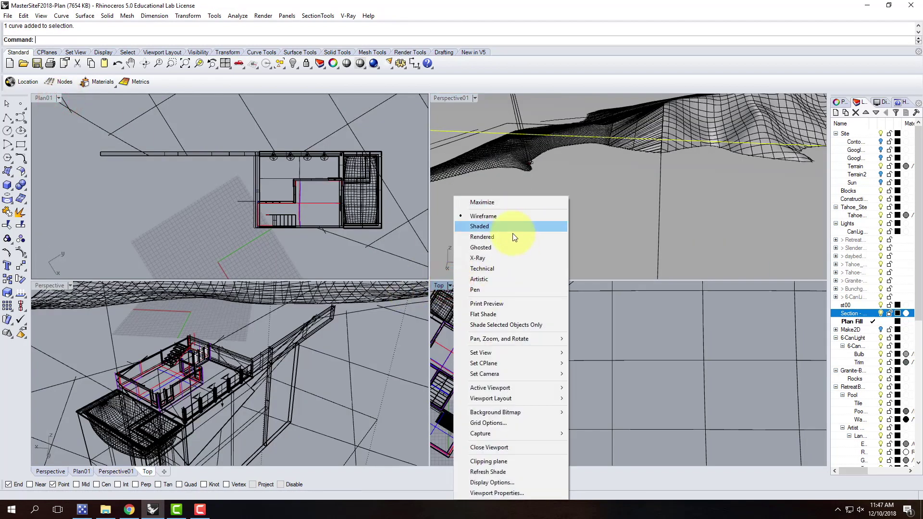
mouse_move(532, 351)
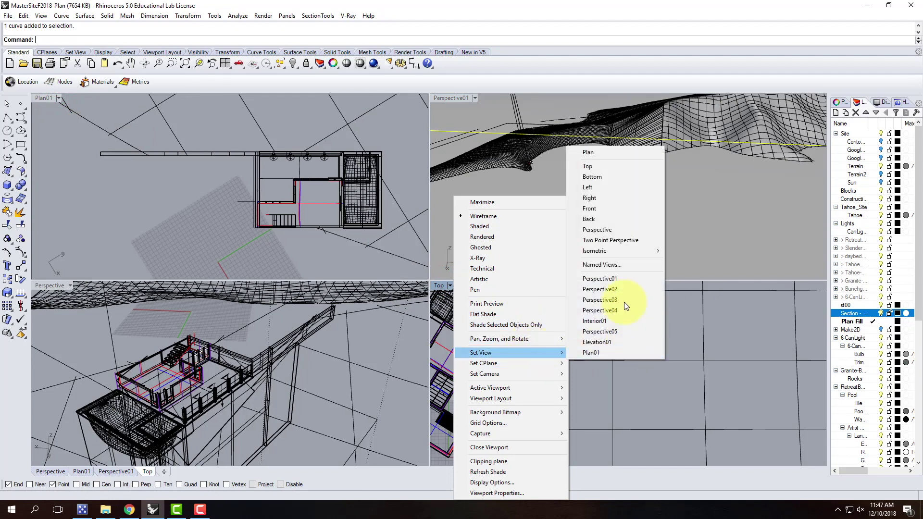
click(607, 198)
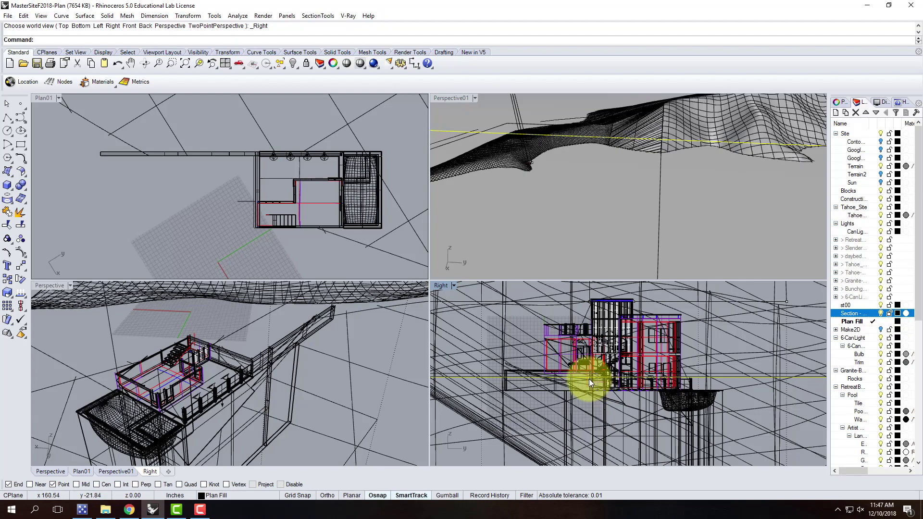
scroll(589, 379, down, 8)
scroll(590, 379, down, 6)
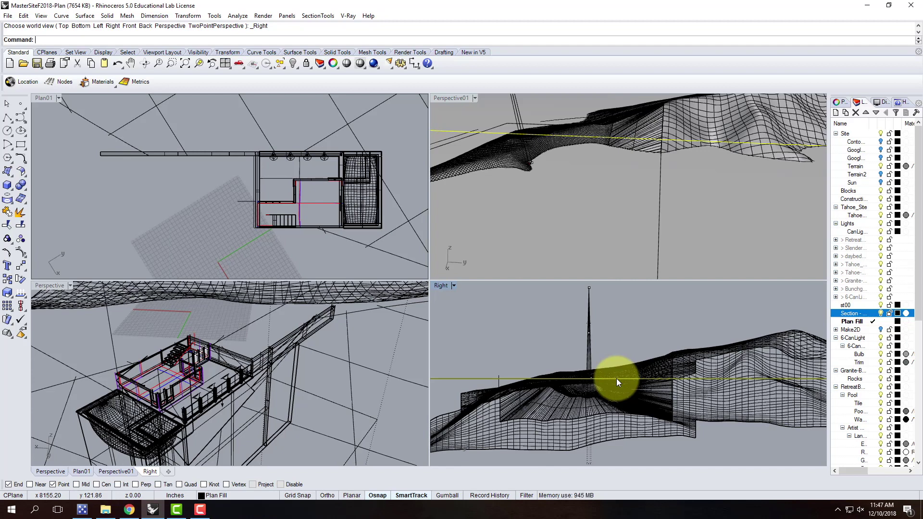
Split the whole terrain and building model in the Right view, using the long curve on layer st00 as the cutting object
key(Escape)
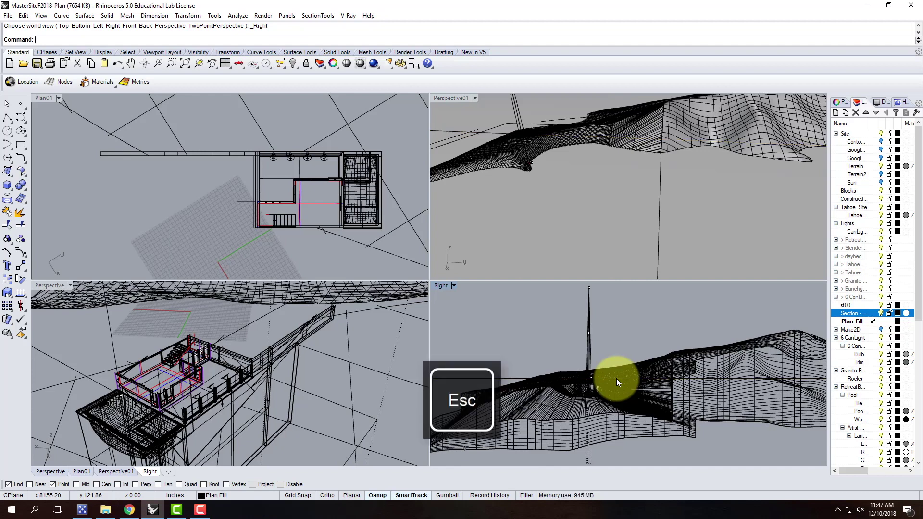
text(Split)
key(Return)
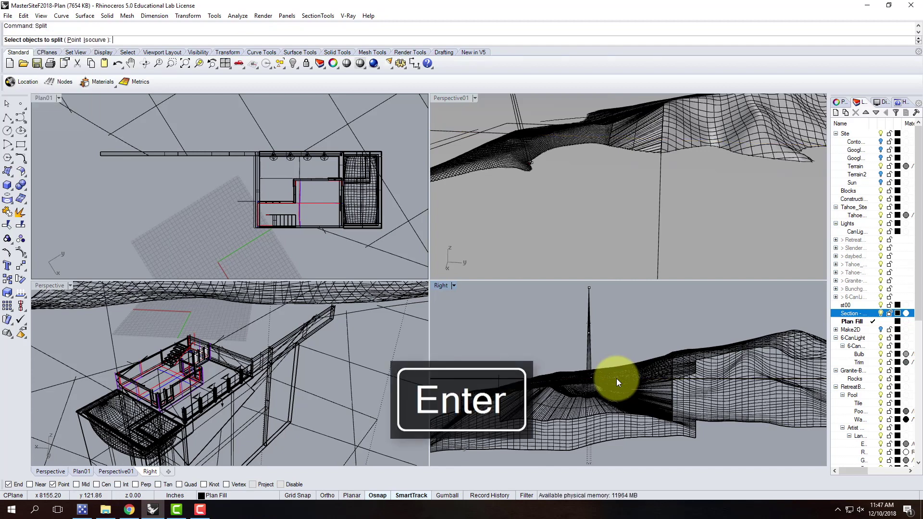
mouse_move(549, 340)
mouse_down()
mouse_move(645, 417)
mouse_move(620, 384)
mouse_move(538, 341)
mouse_up()
drag(682, 455, 459, 385)
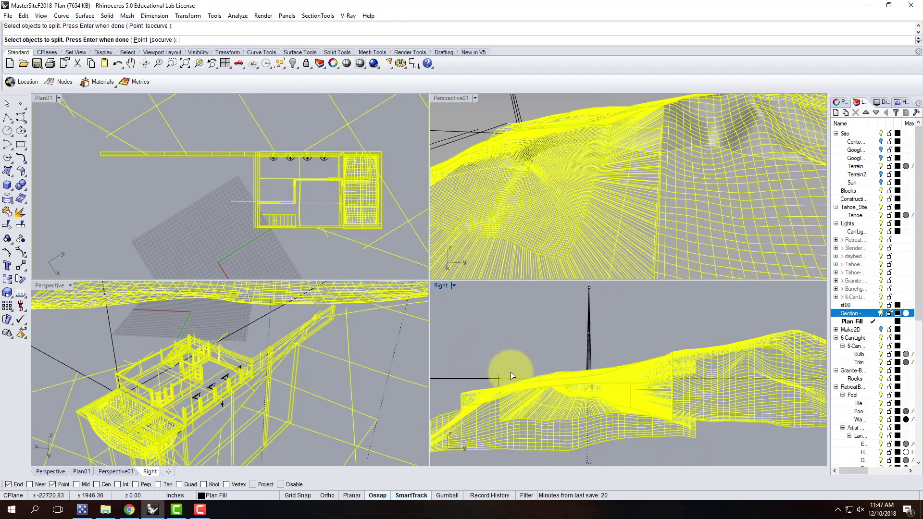
key(Return)
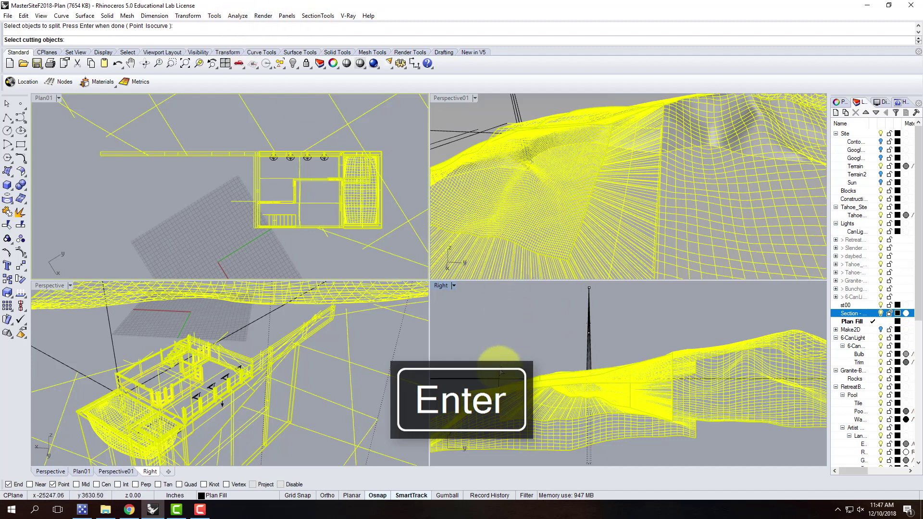
click(496, 378)
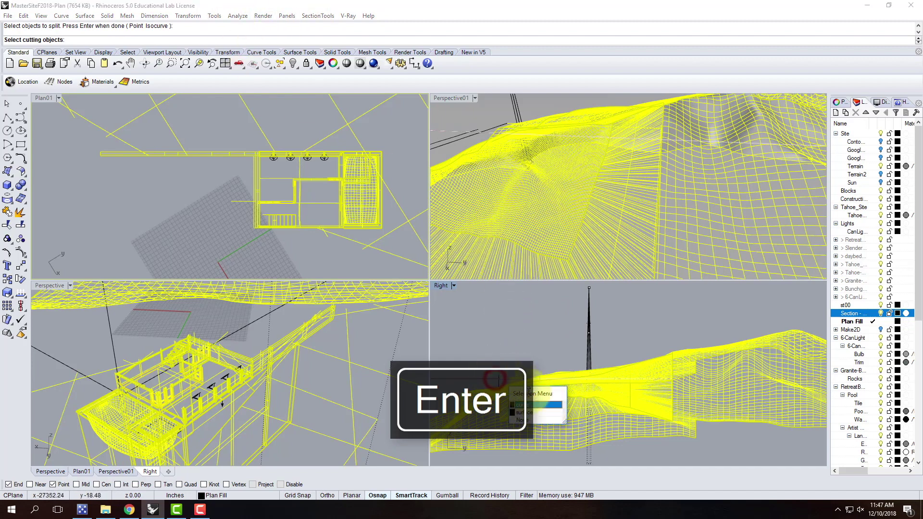
click(543, 413)
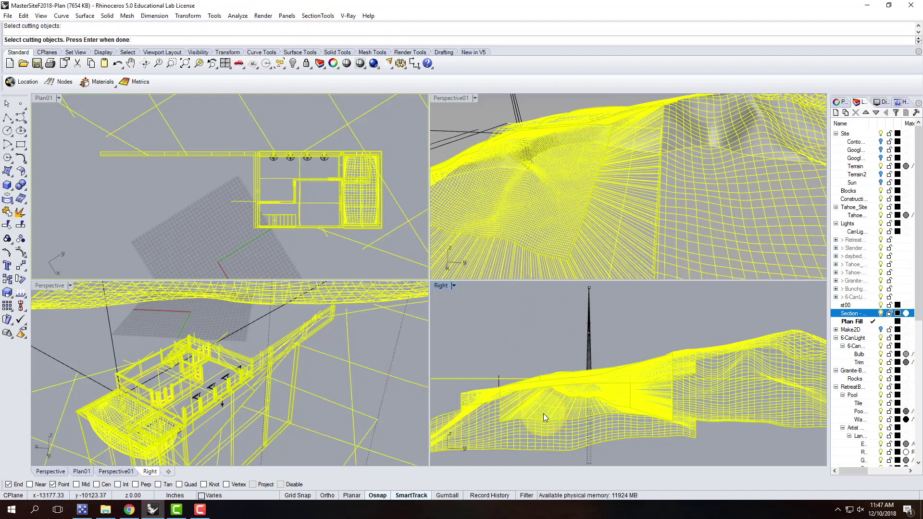
scroll(527, 322, down, 5)
scroll(552, 357, down, 1)
key(Return)
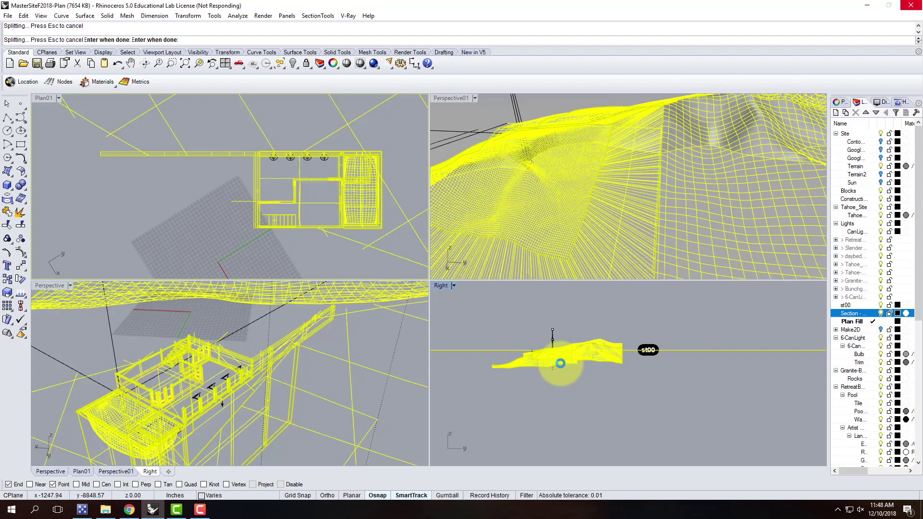
click(199, 511)
click(877, 464)
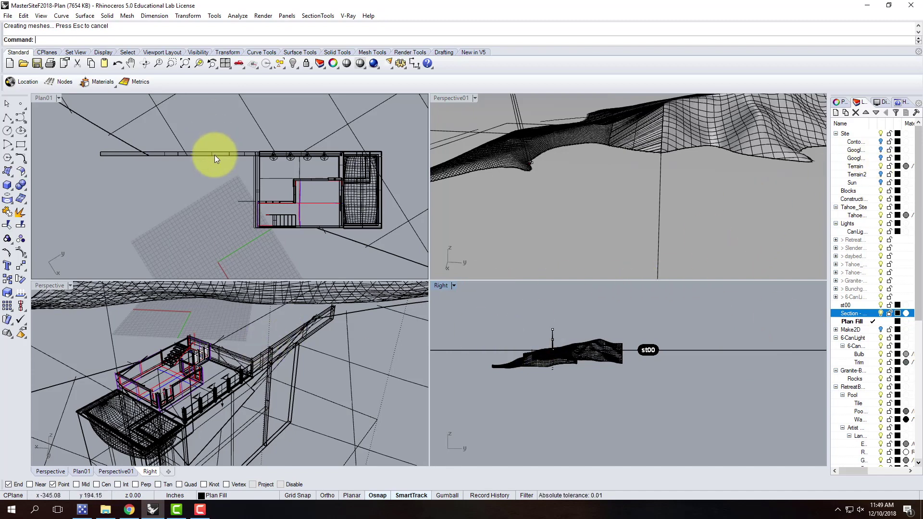
Select a split piece of the interior wall in Plan01, zoom to it for checking, and restore the saved plan view
click(308, 182)
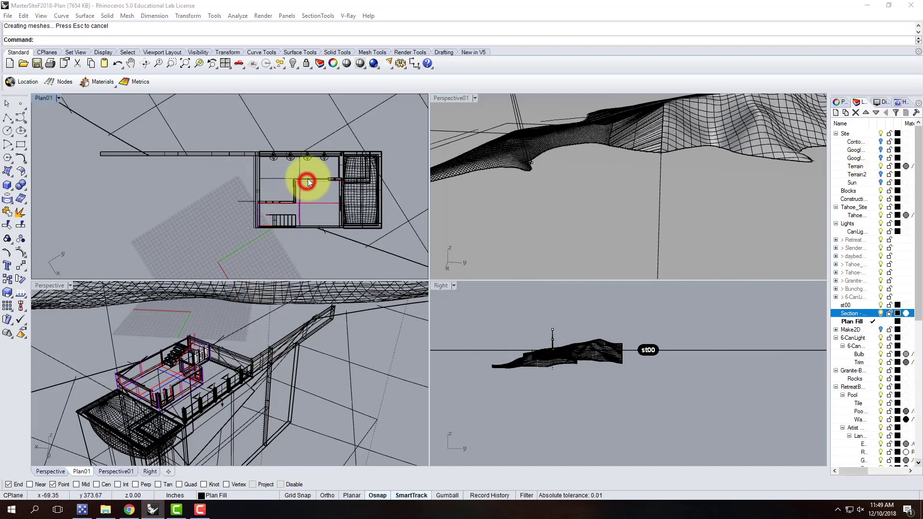
click(338, 206)
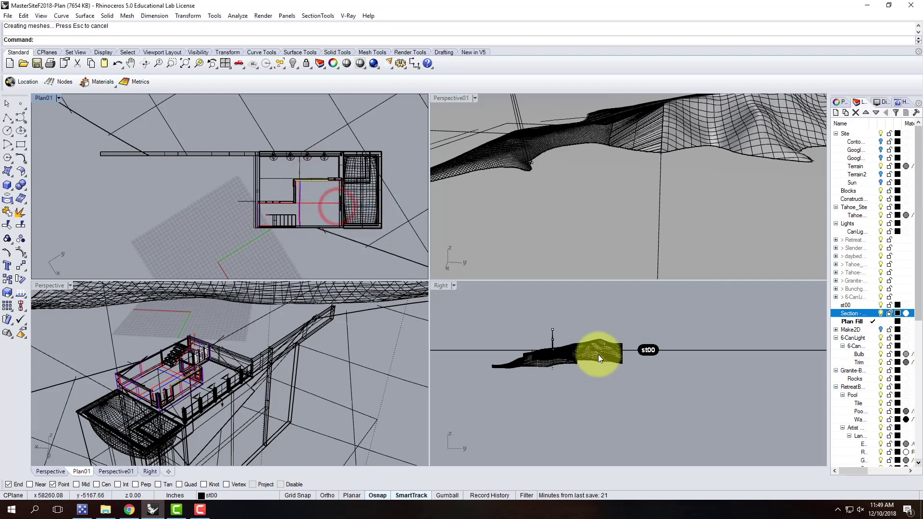
text(zoom)
key(Return)
text(s)
key(Return)
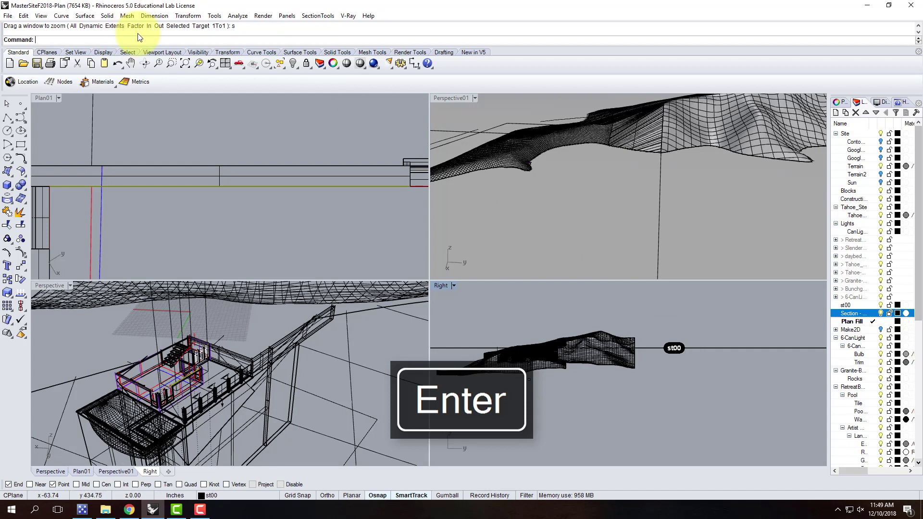
click(58, 98)
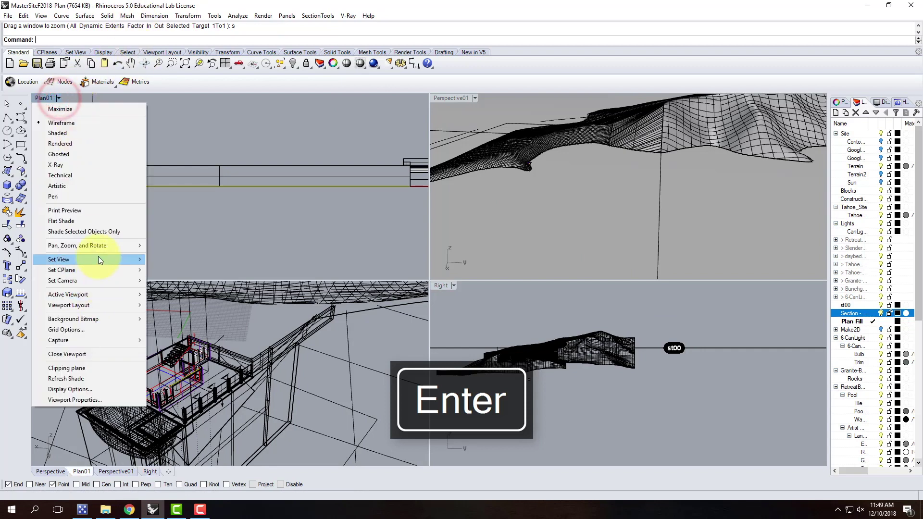
mouse_move(99, 258)
click(188, 457)
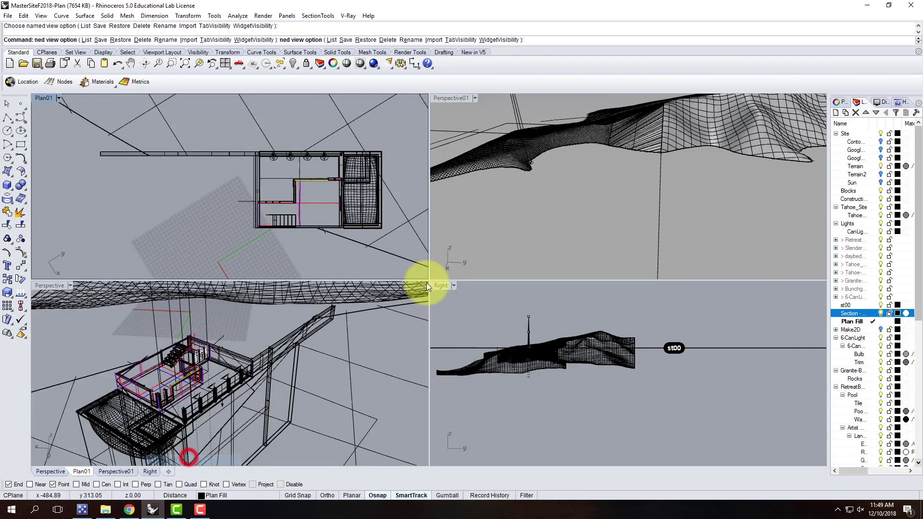
Select the building and terrain pieces above the section line in the Right view
right_click(447, 285)
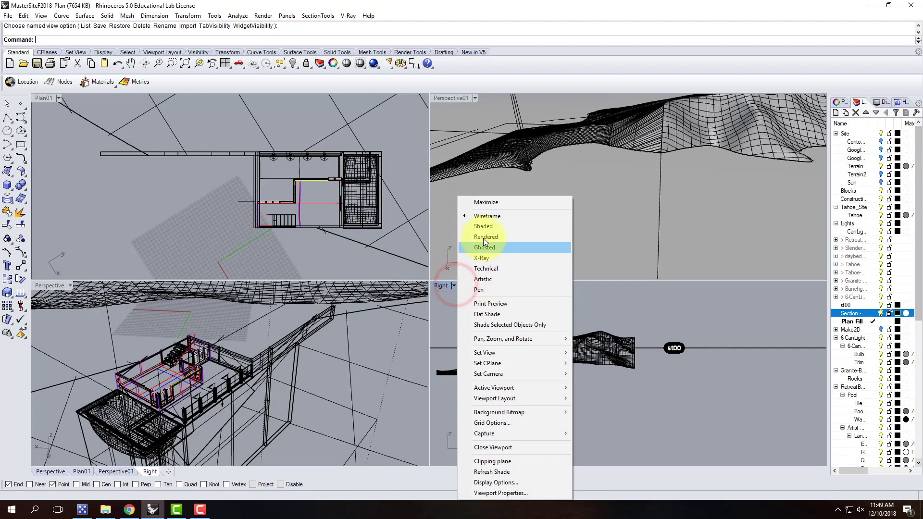
right_click(639, 391)
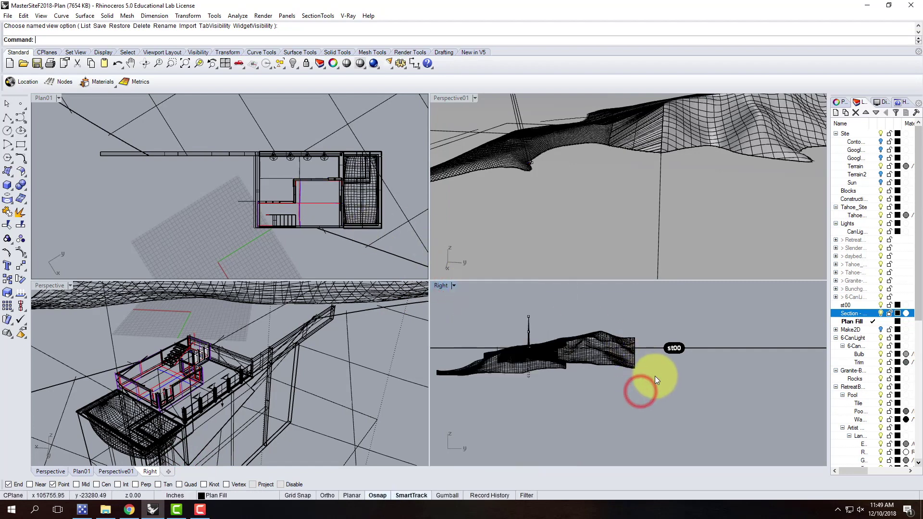
key(Return)
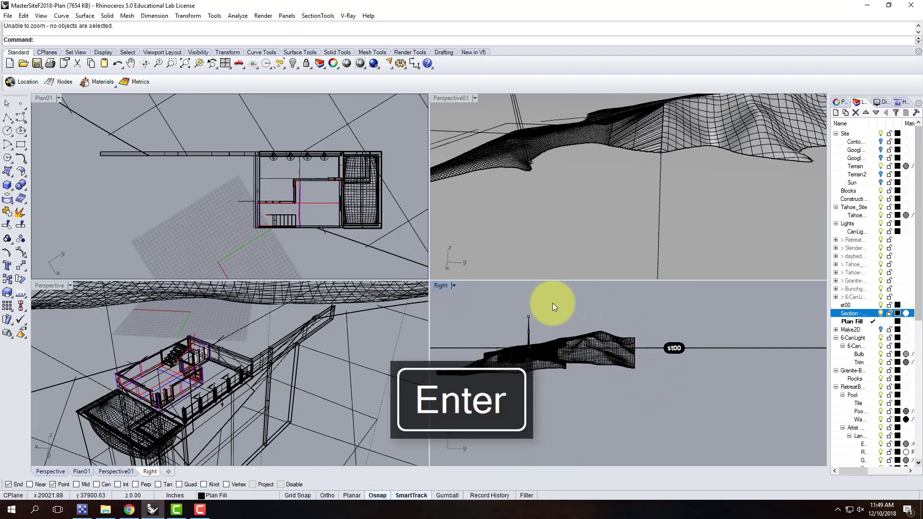
click(436, 289)
scroll(527, 348, up, 5)
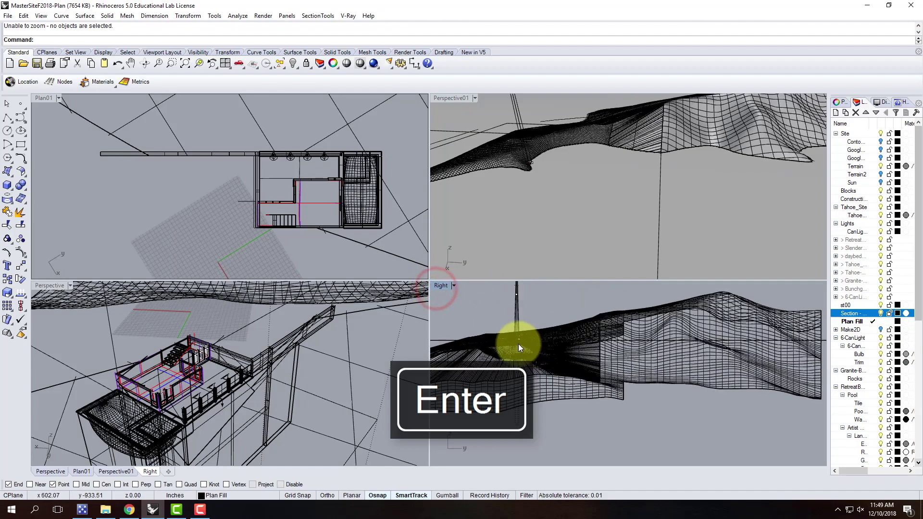
scroll(515, 326, up, 6)
scroll(586, 342, up, 8)
key(Escape)
scroll(534, 400, down, 10)
drag(589, 308, 515, 388)
scroll(557, 390, up, 3)
scroll(562, 390, up, 5)
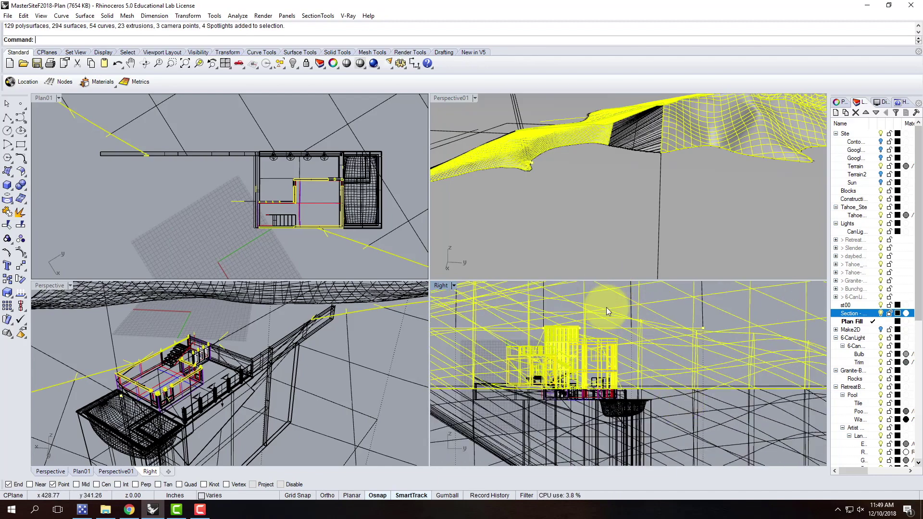
Maximize the Right viewport and add the remaining furniture and objects above the section line to the selection
double_click(441, 286)
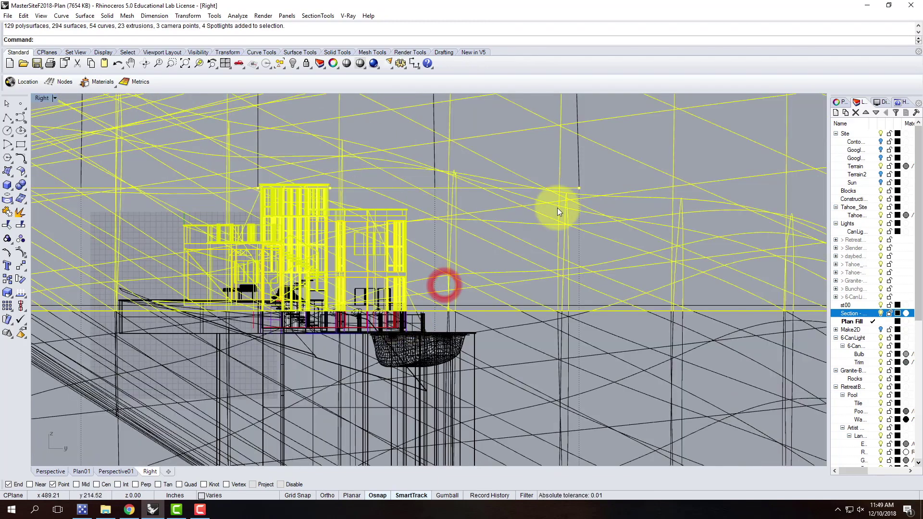
scroll(588, 264, down, 2)
scroll(506, 207, up, 3)
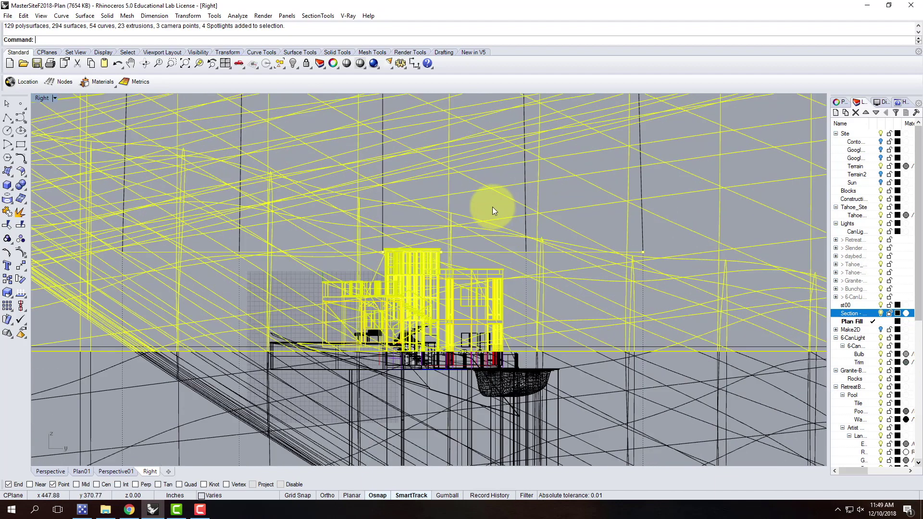
drag(563, 215, 290, 331)
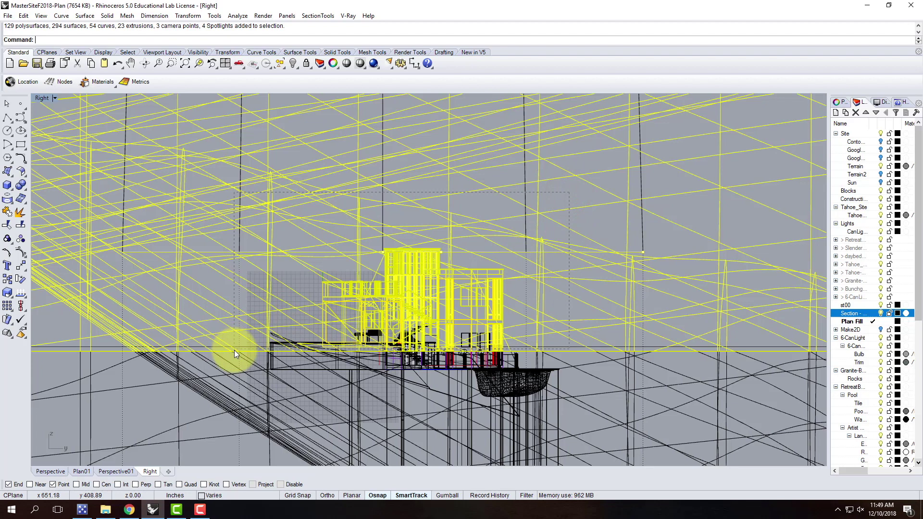
drag(235, 350, 235, 350)
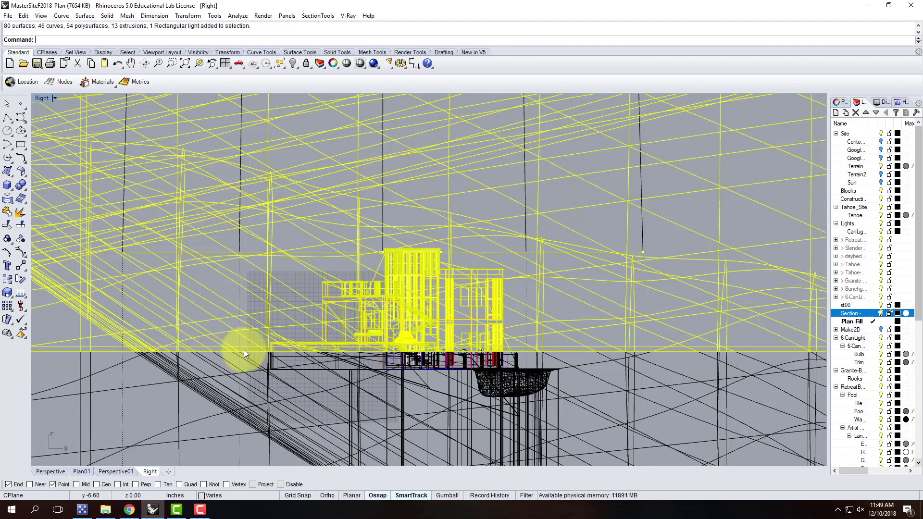
drag(581, 217, 235, 349)
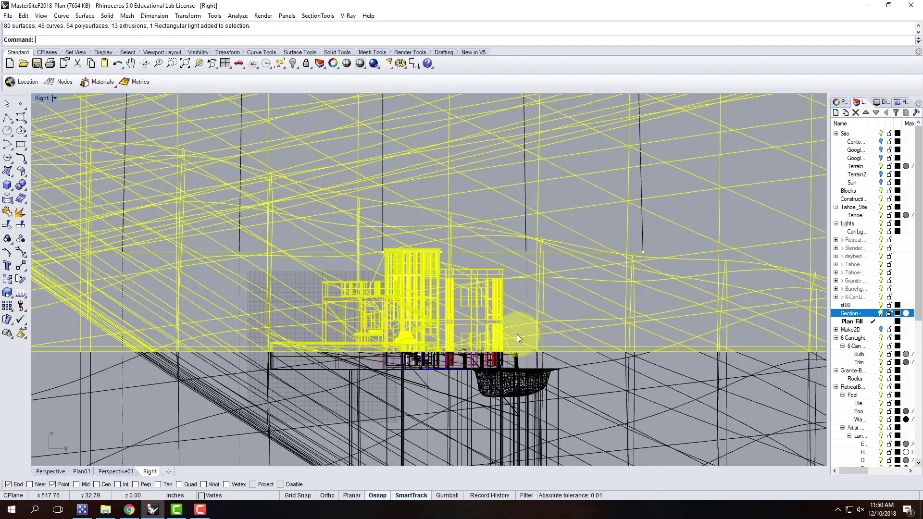
scroll(460, 351, up, 5)
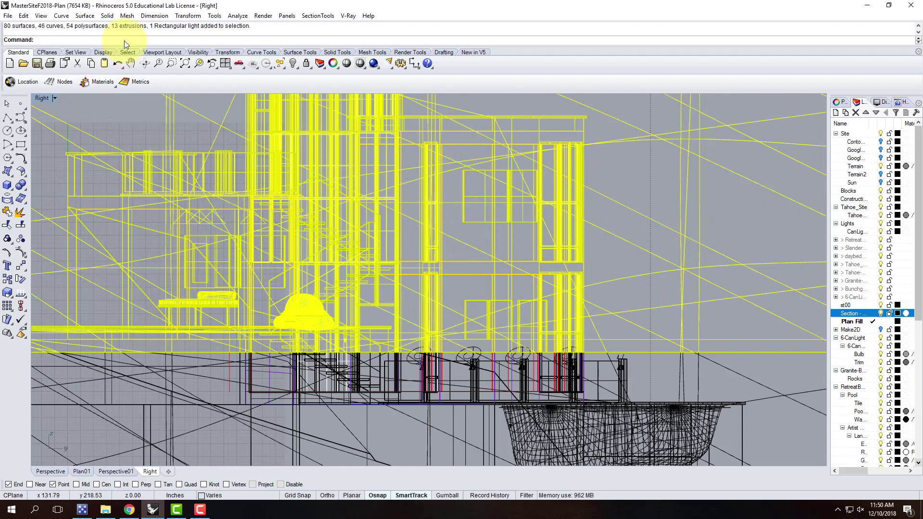
Open the V-Ray material editor and start loading a material file into the scene materials
click(349, 16)
click(366, 37)
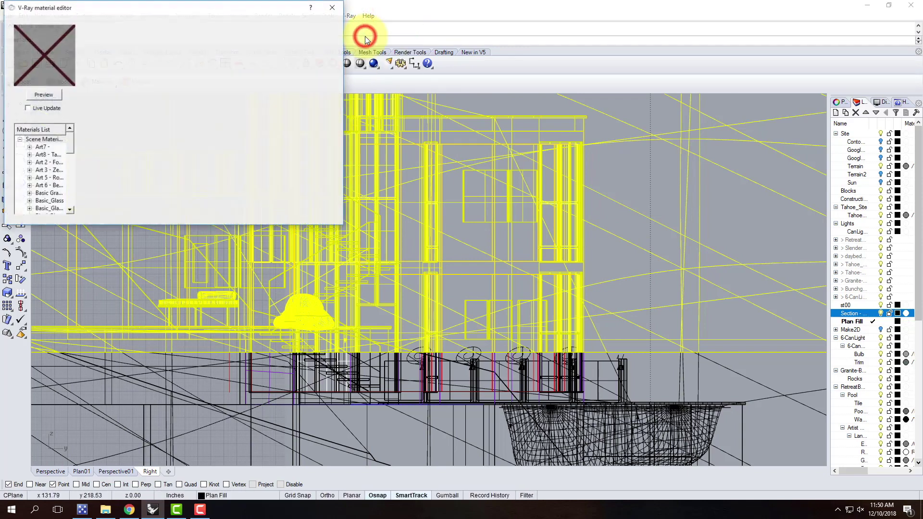
drag(71, 140, 48, 137)
right_click(42, 139)
click(69, 160)
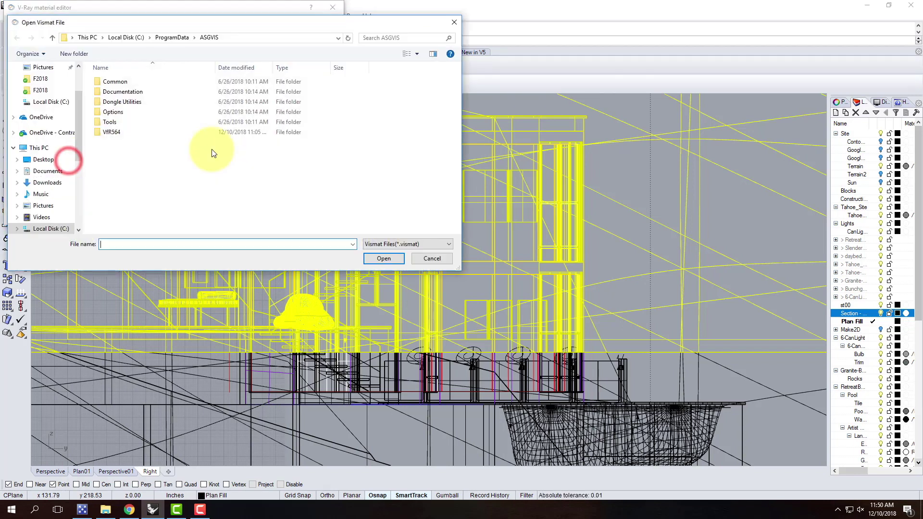
Load cThru.vismat from the OneDrive Resources, V-Ray, V-Ray Materials, Special Materials, cThru folder, and close the material editor
click(47, 134)
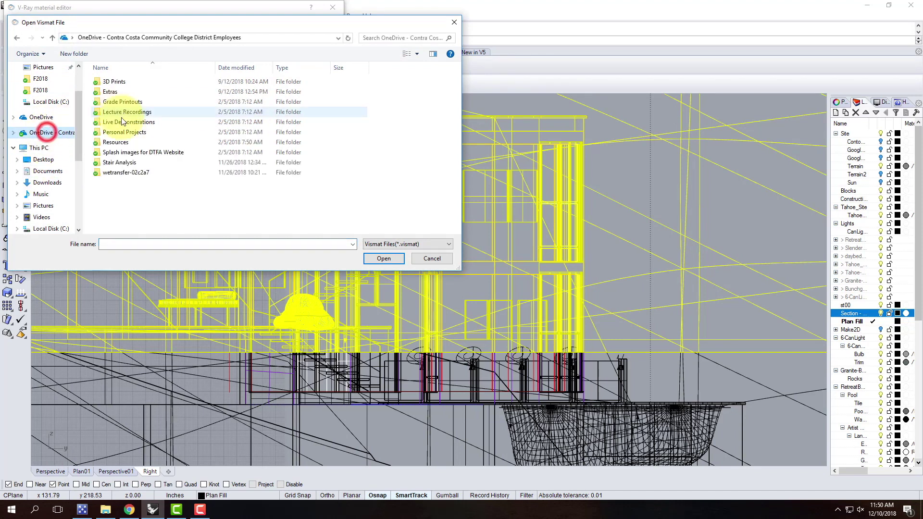
double_click(117, 143)
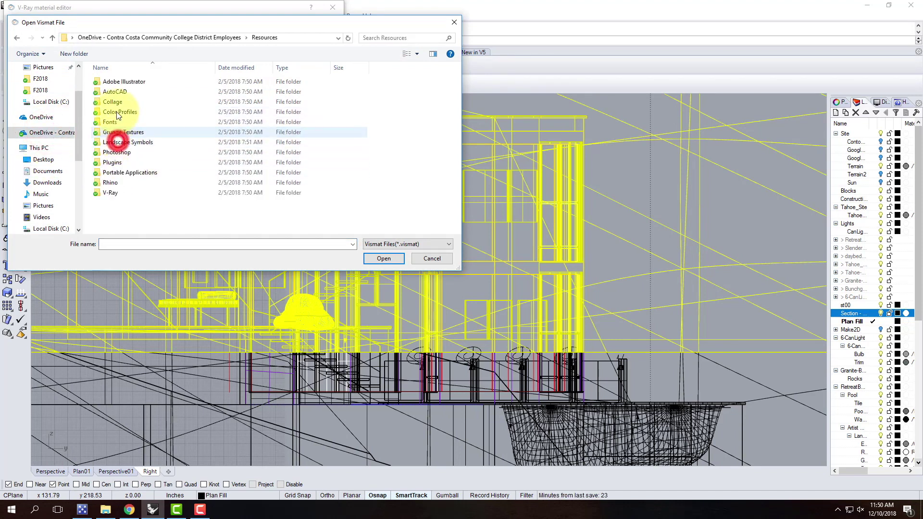
double_click(109, 192)
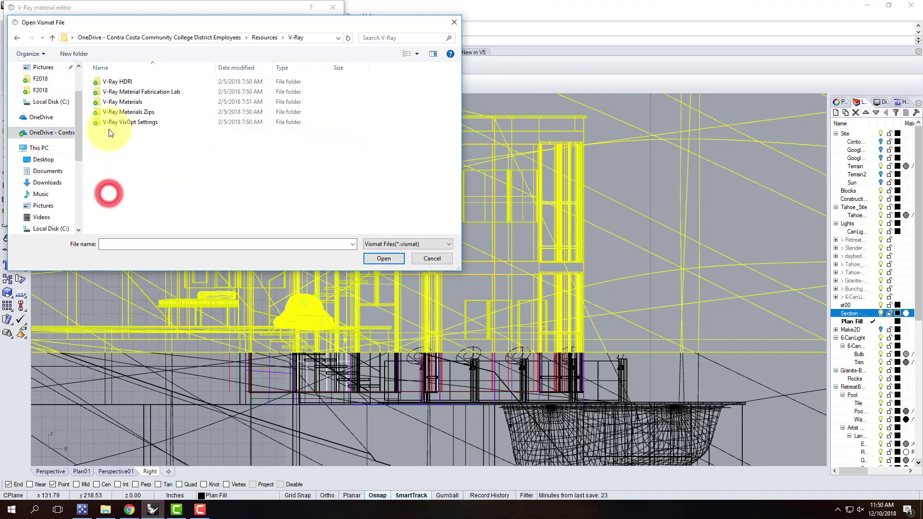
double_click(117, 102)
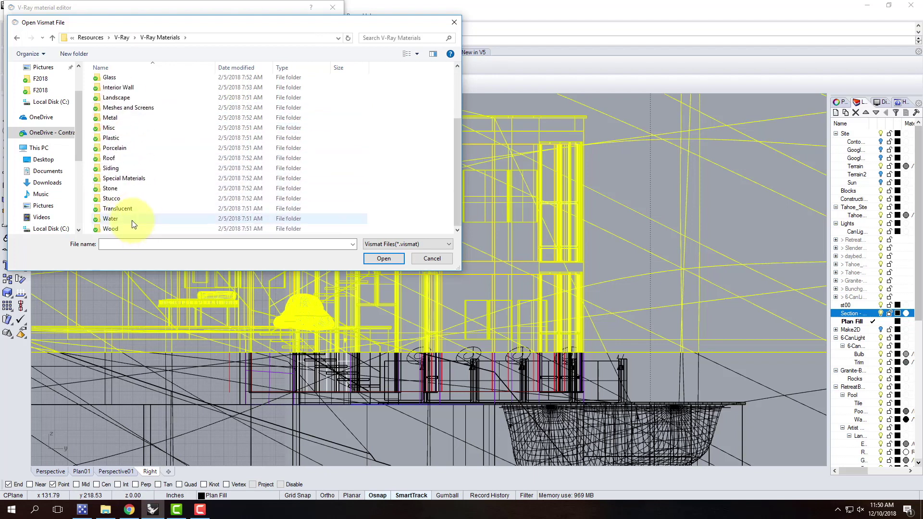
double_click(131, 179)
double_click(120, 92)
click(117, 84)
click(110, 82)
double_click(137, 84)
click(131, 83)
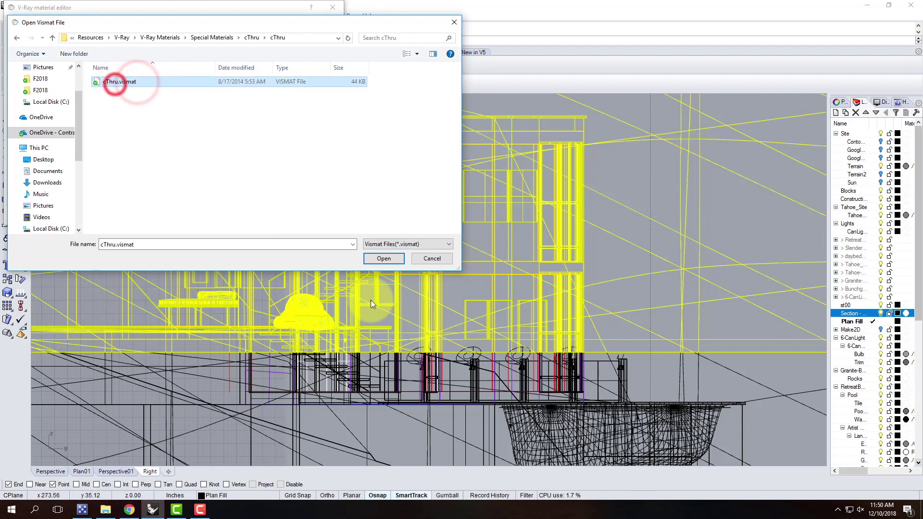
click(383, 259)
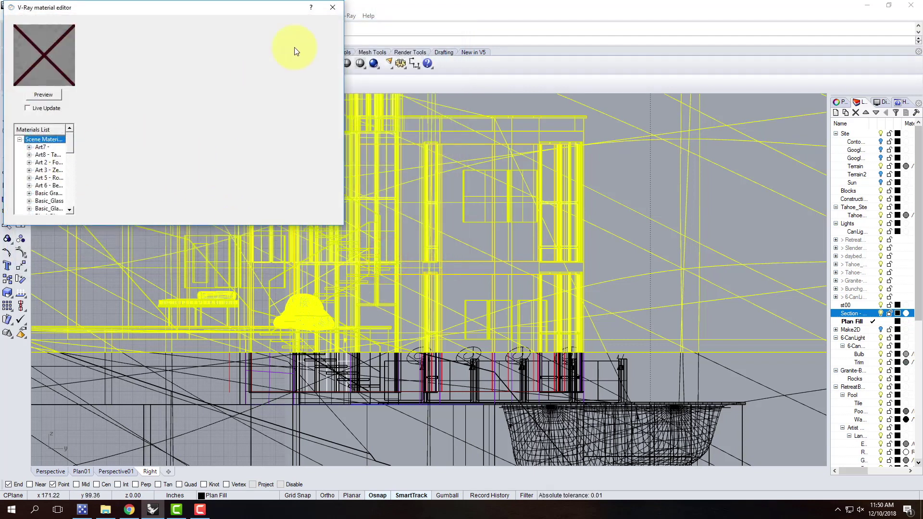
click(332, 6)
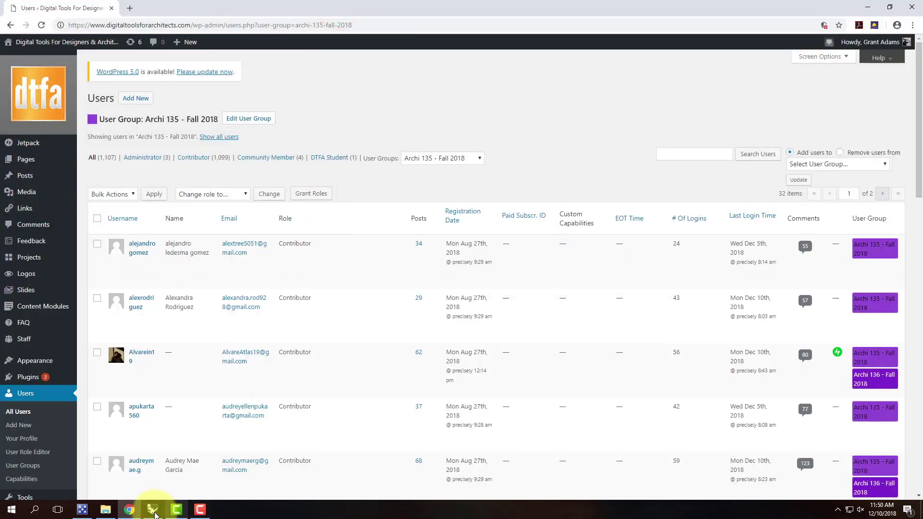
Return to Rhinoceros and widen the layer list so its material, linetype and print width columns show
click(153, 511)
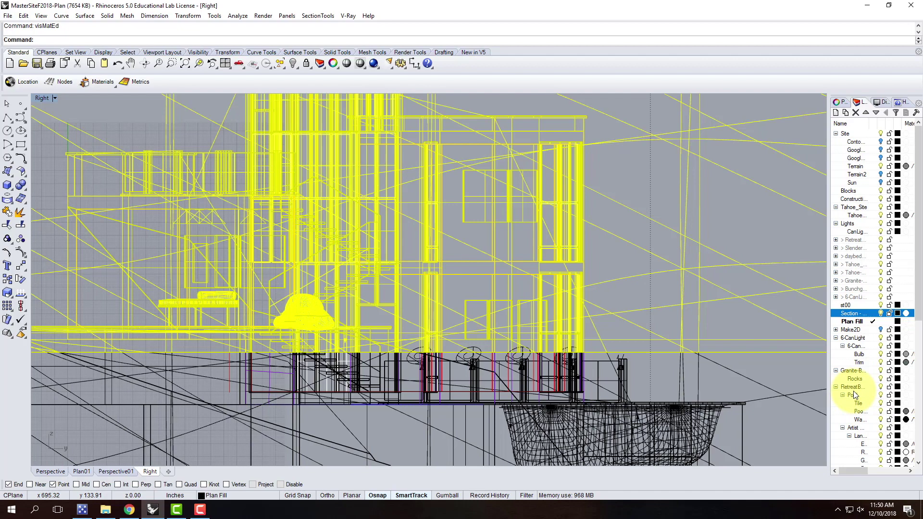
scroll(860, 385, down, 4)
drag(829, 305, 735, 305)
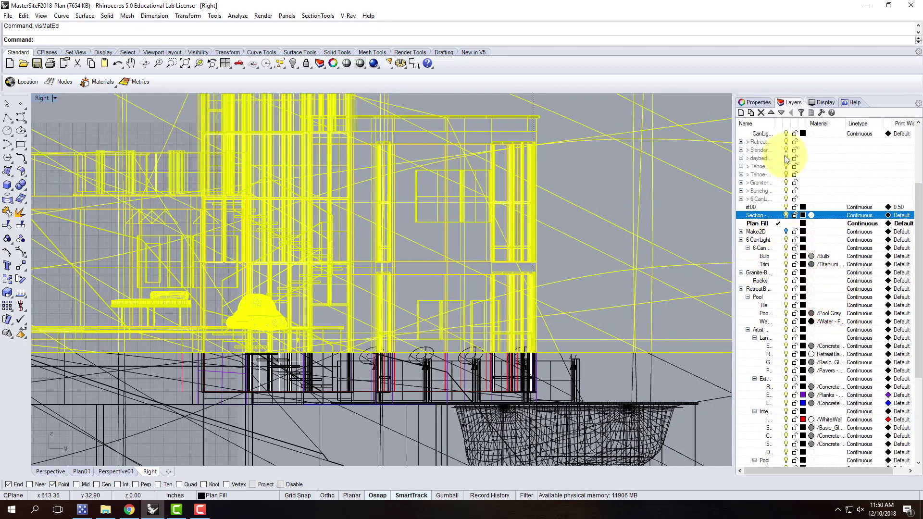
Widen the layer list's name column and turn off the Patio layer and both Window Glass layers
drag(775, 124, 859, 124)
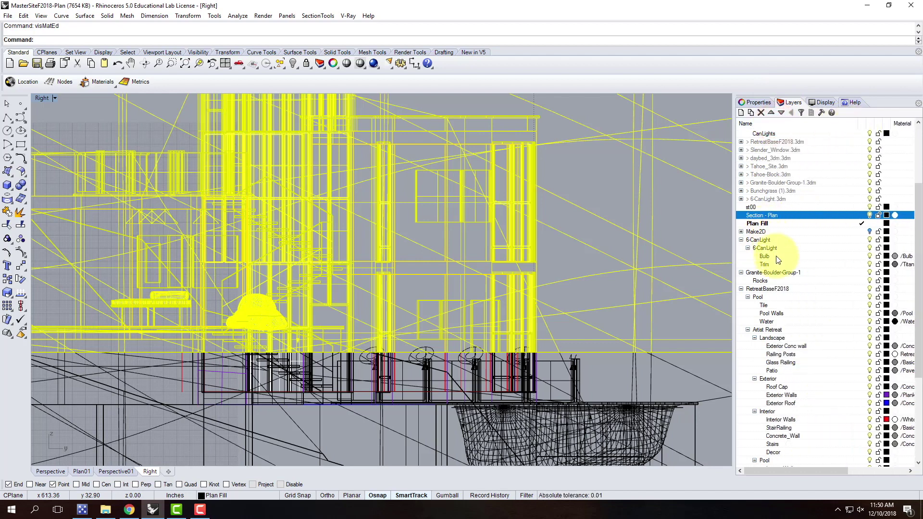
scroll(784, 308, down, 2)
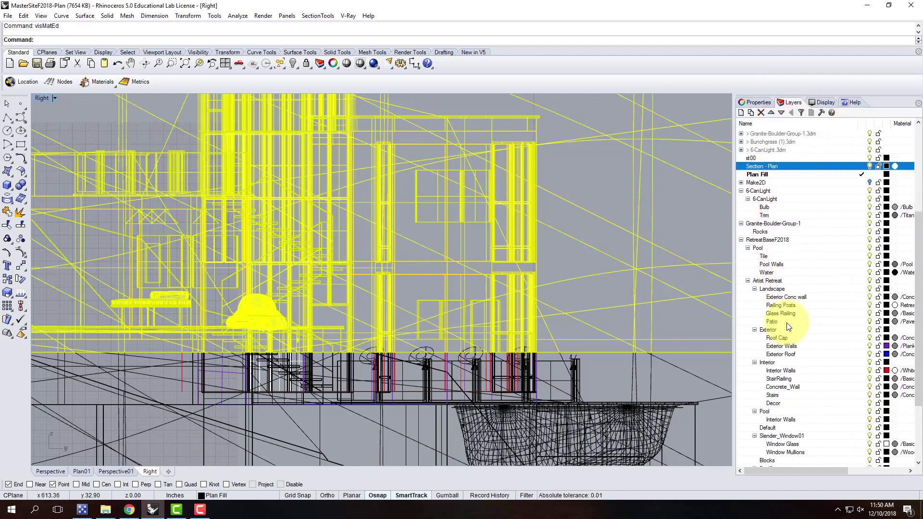
click(869, 321)
scroll(841, 337, down, 2)
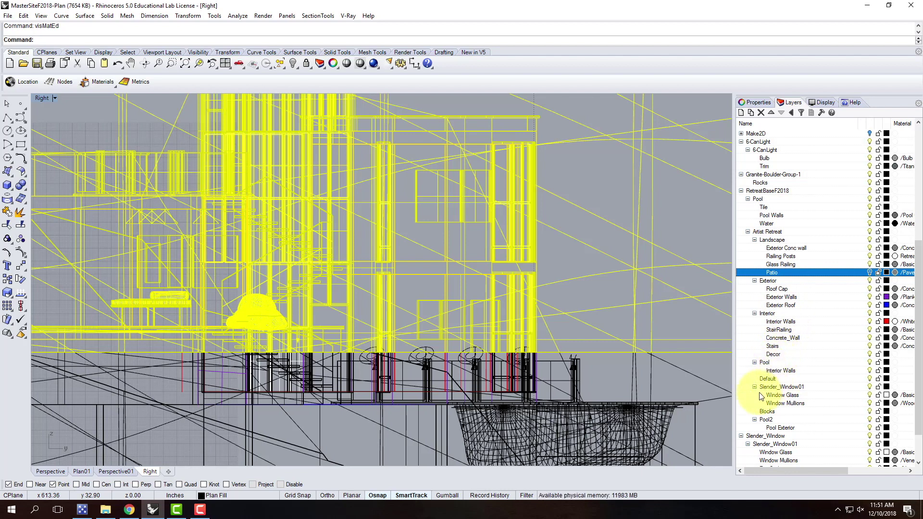
scroll(774, 377, down, 1)
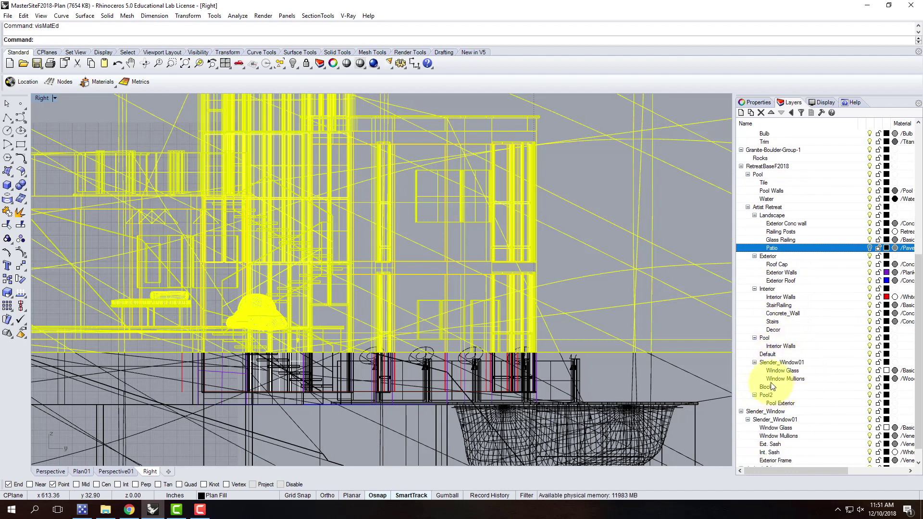
click(869, 372)
scroll(800, 387, down, 1)
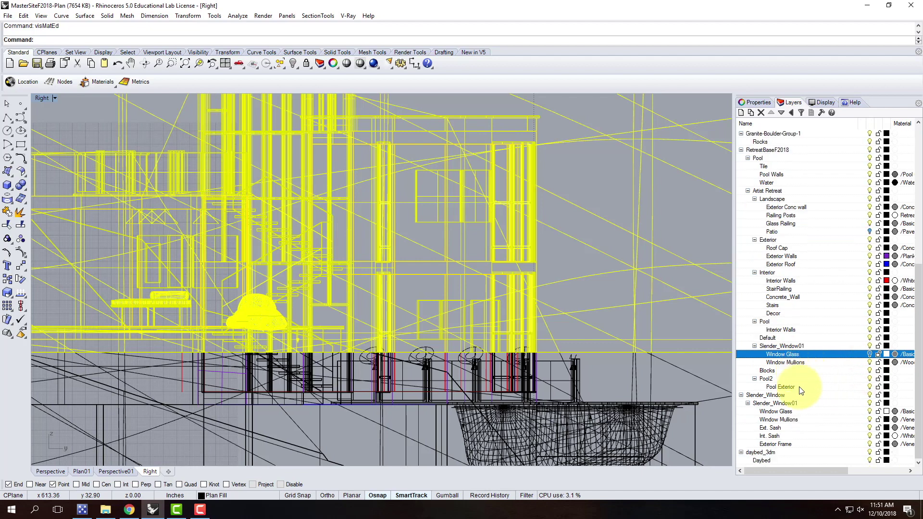
click(870, 411)
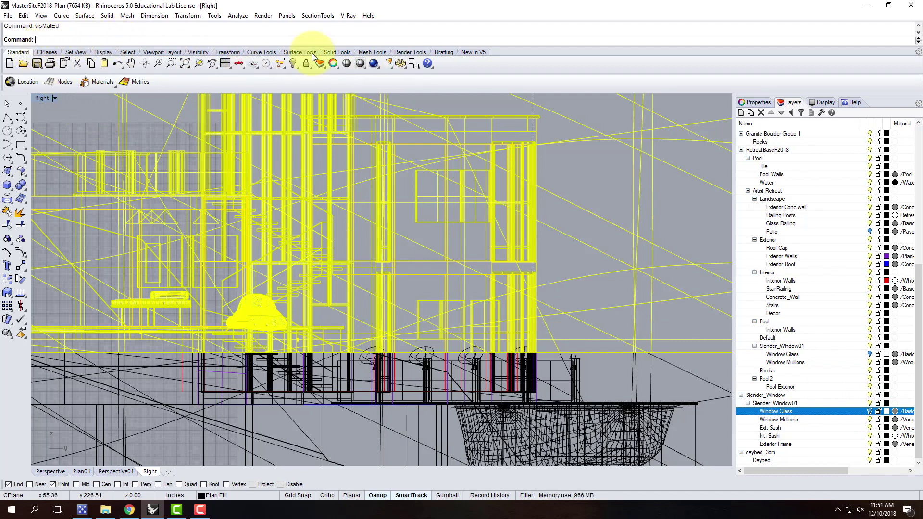
Apply the cThru V-Ray material to the selected objects above the section line and clear the selection
click(348, 15)
click(358, 37)
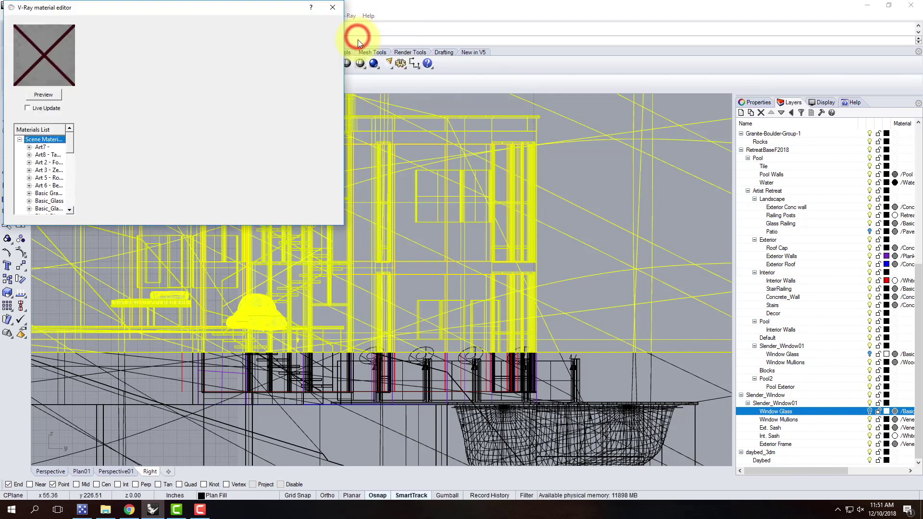
drag(72, 143, 74, 175)
click(44, 163)
right_click(46, 163)
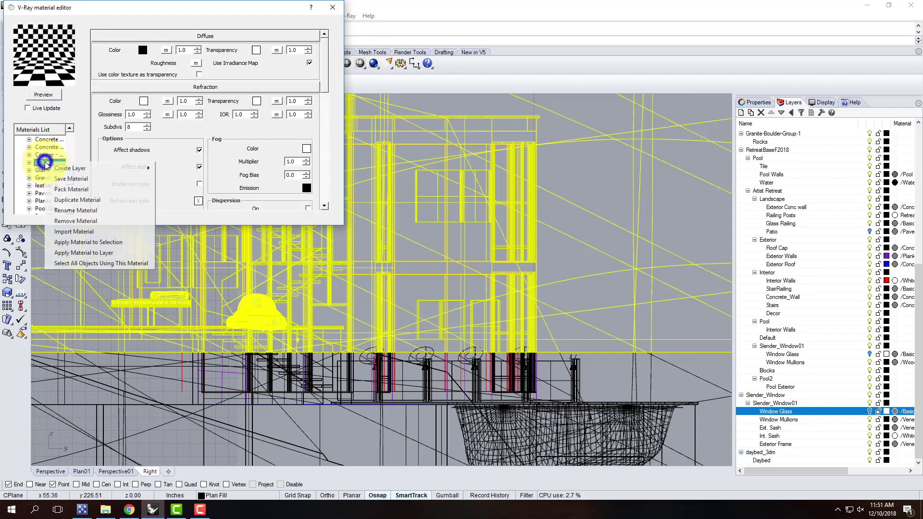
click(118, 244)
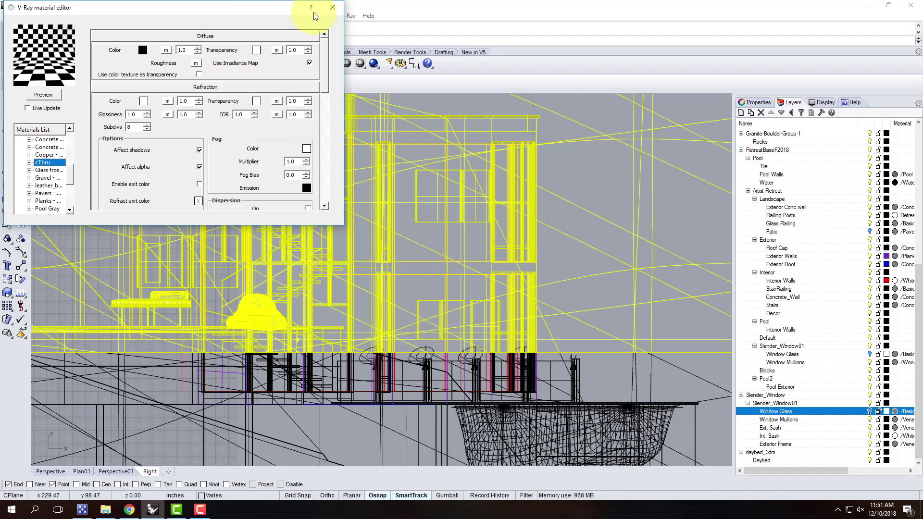
click(332, 7)
click(607, 196)
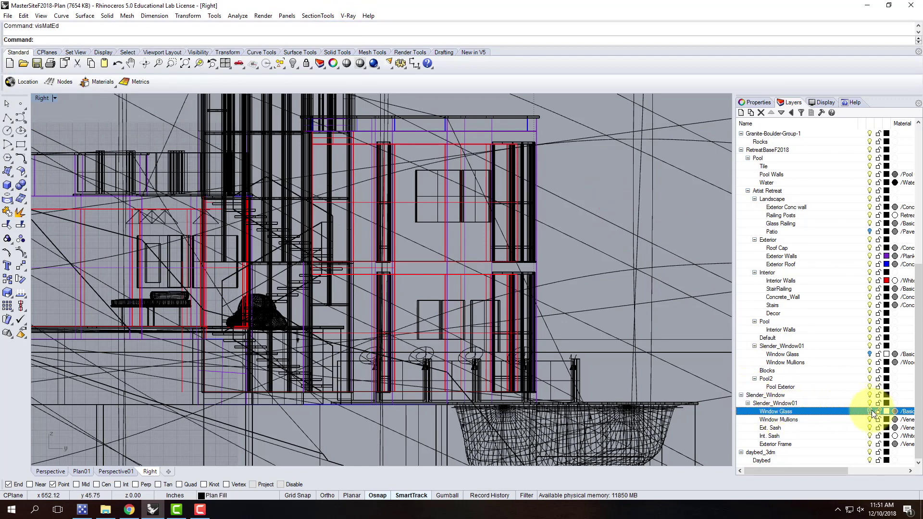
Turn both Window Glass layers and the Patio layer back on, selecting all objects on the two glass layers
right_click(790, 412)
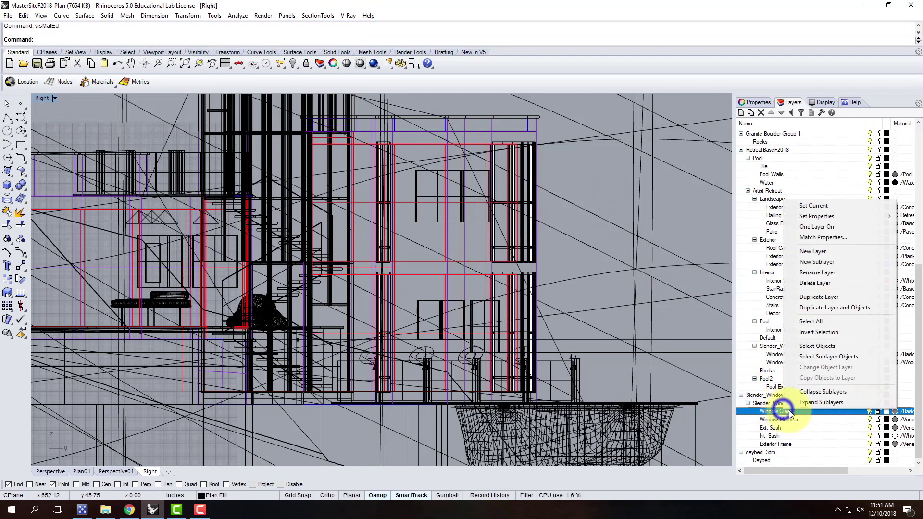
click(817, 346)
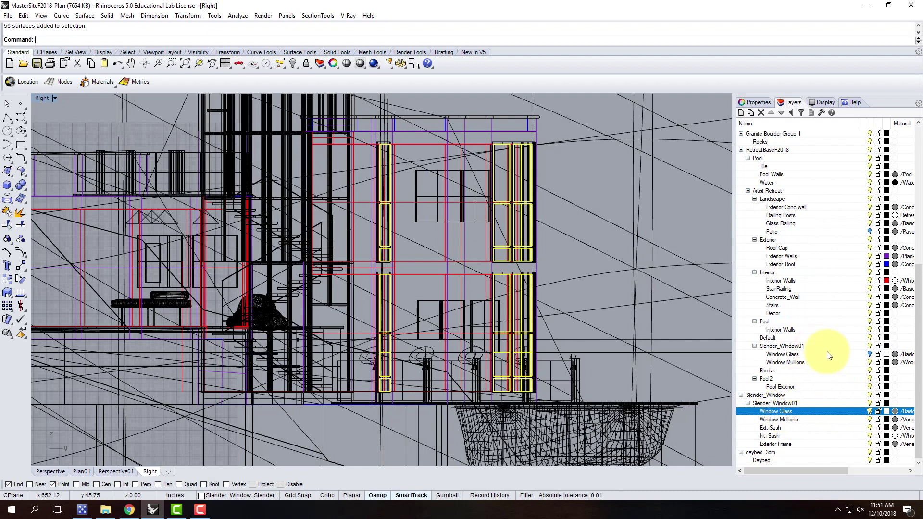
click(868, 354)
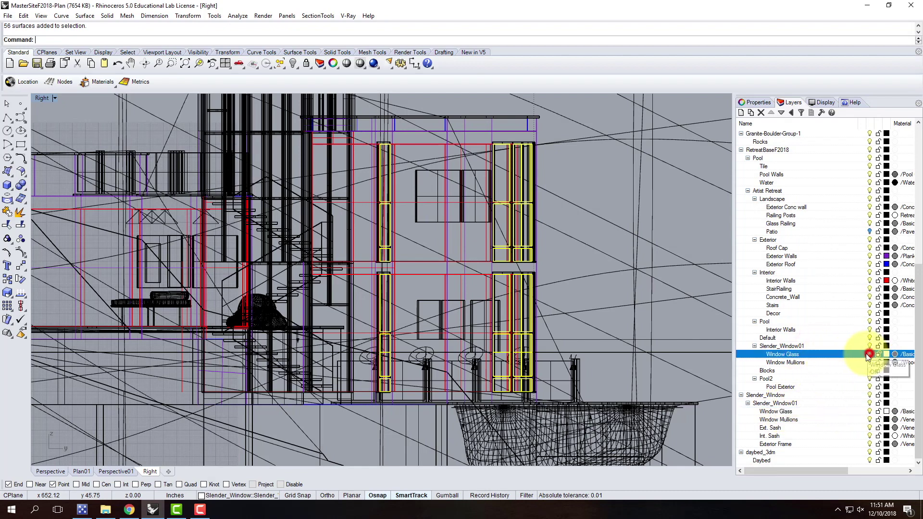
right_click(815, 356)
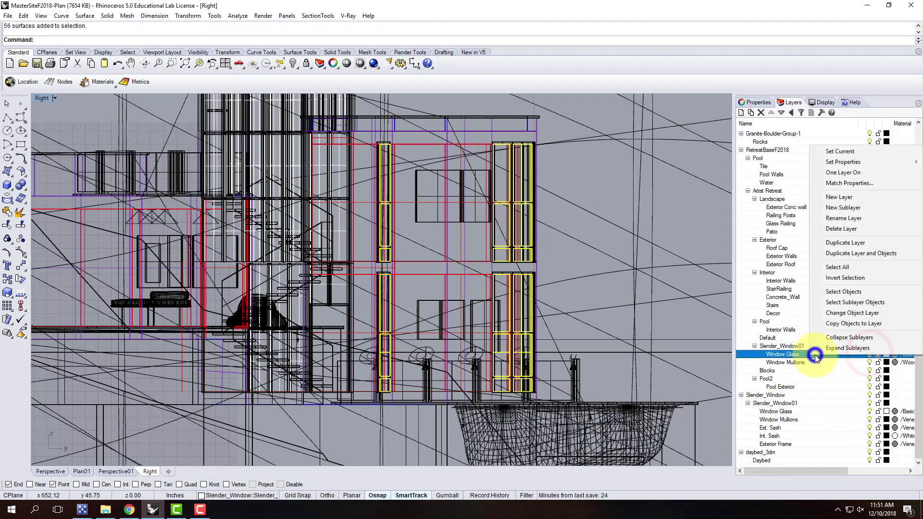
click(844, 292)
click(866, 231)
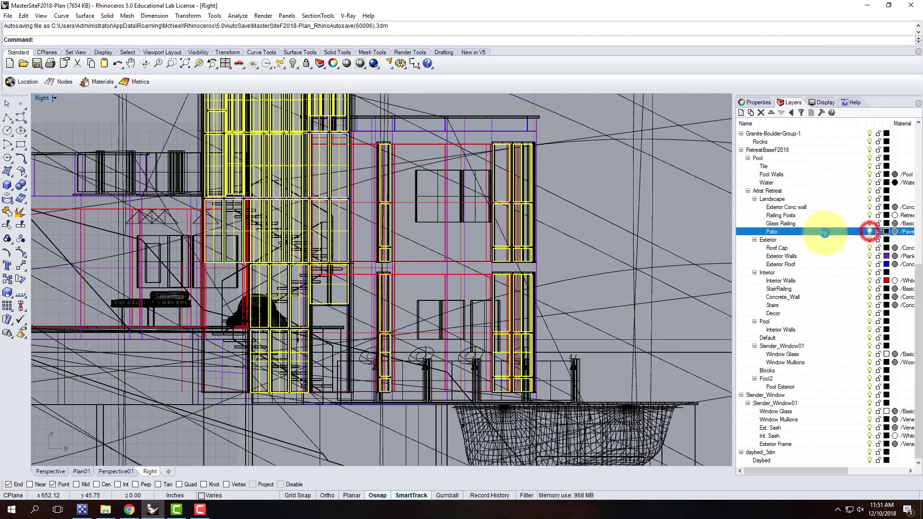
right_click(815, 232)
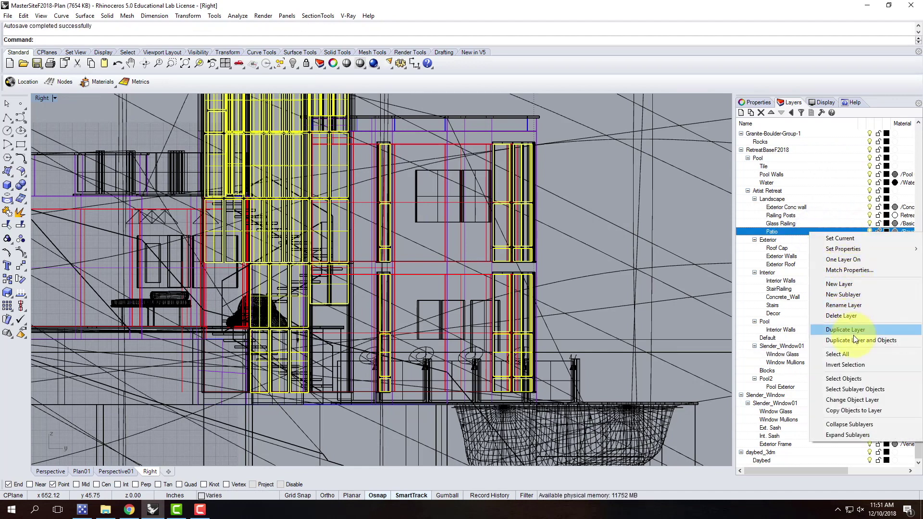
click(788, 233)
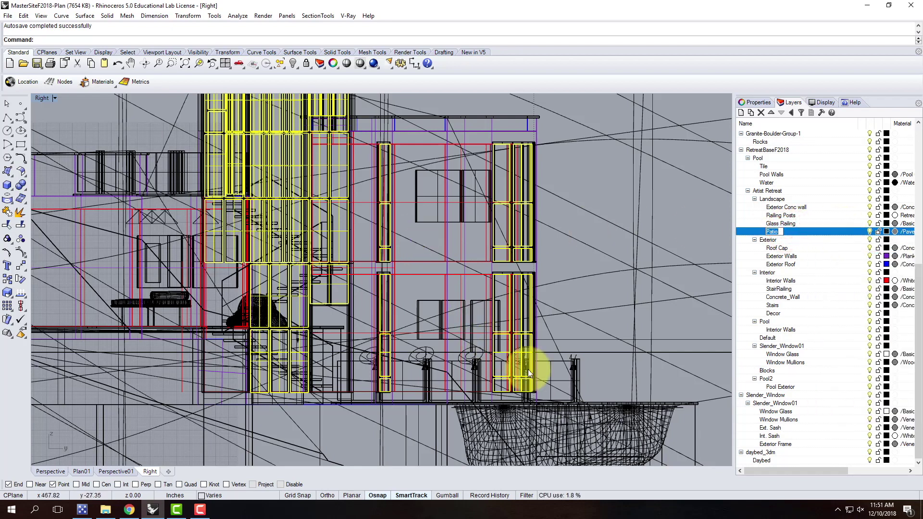
Remove the glass surfaces below the plan section line from the selection
scroll(529, 370, down, 2)
scroll(528, 371, down, 1)
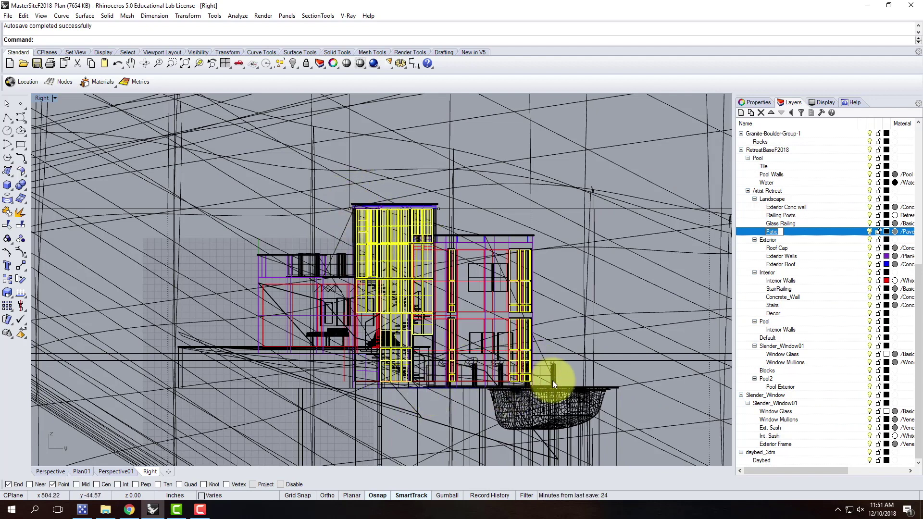
drag(641, 412, 318, 363)
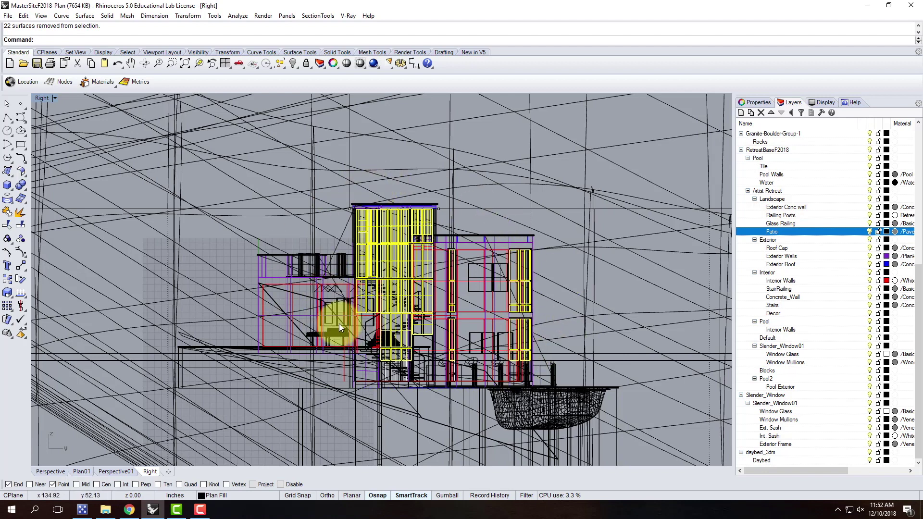
Create a Standard V-Ray material in the scene materials and rename it Transparent
click(349, 16)
click(369, 37)
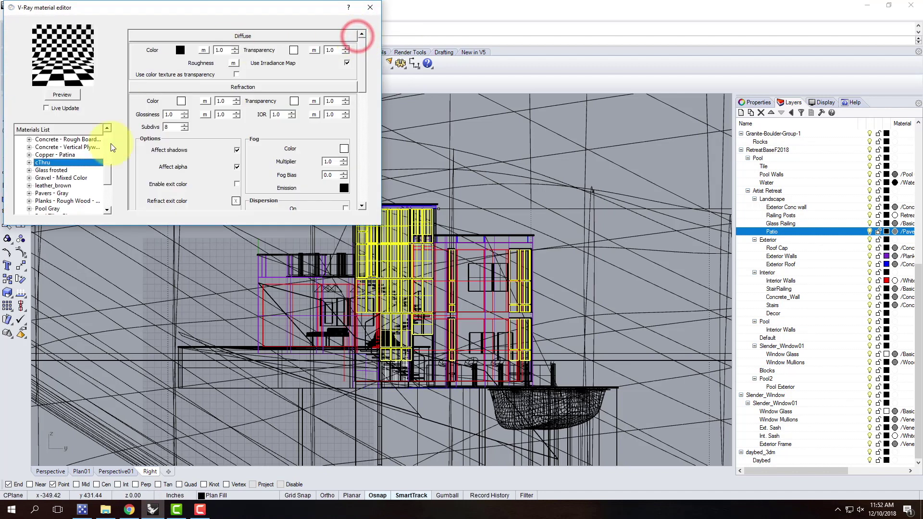
drag(108, 174, 118, 139)
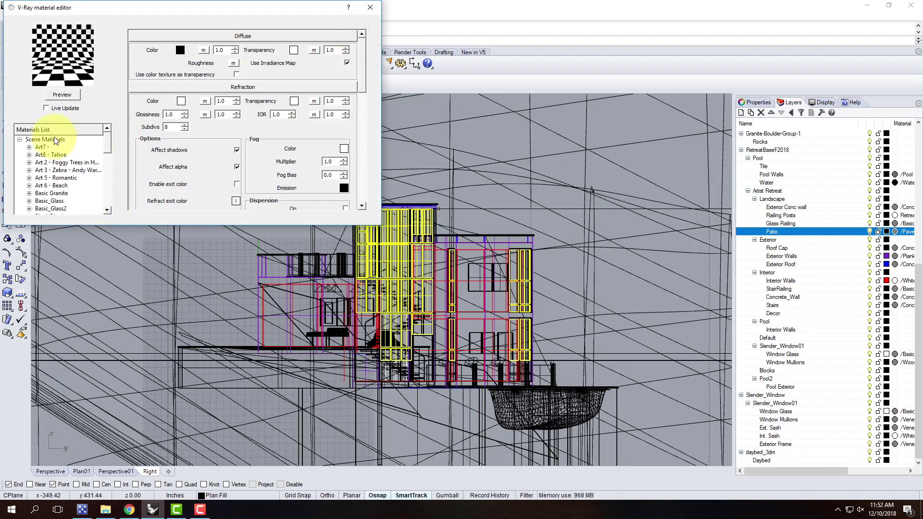
right_click(56, 140)
mouse_move(96, 144)
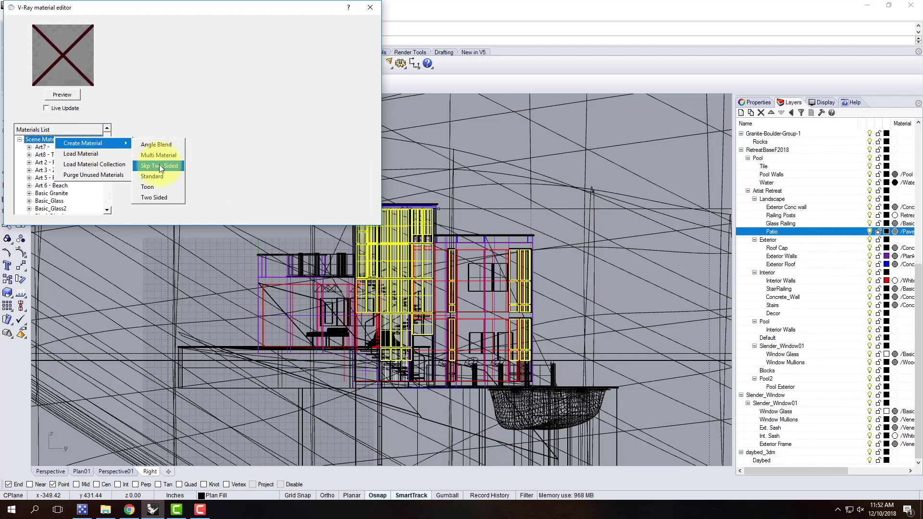
click(158, 178)
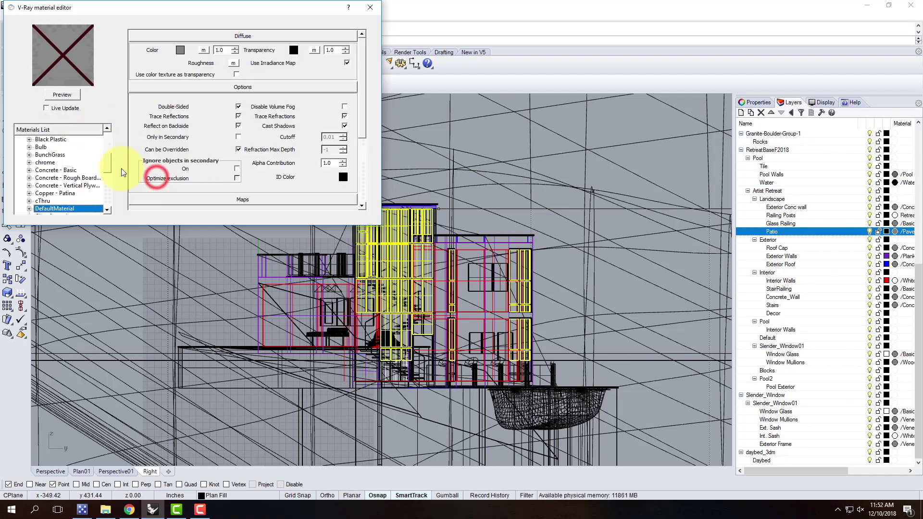
click(63, 209)
text(Transparent)
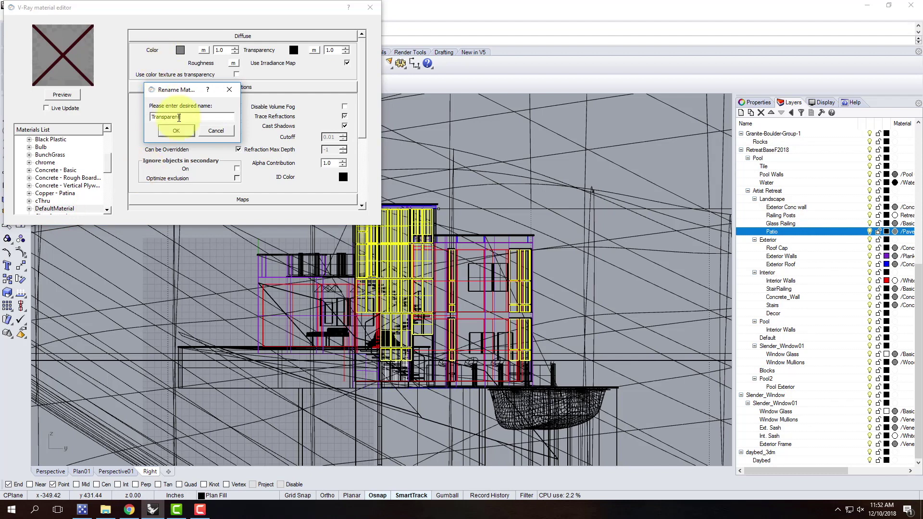
click(177, 131)
Set the Transparent material's diffuse transparency color to White and update its preview
click(294, 50)
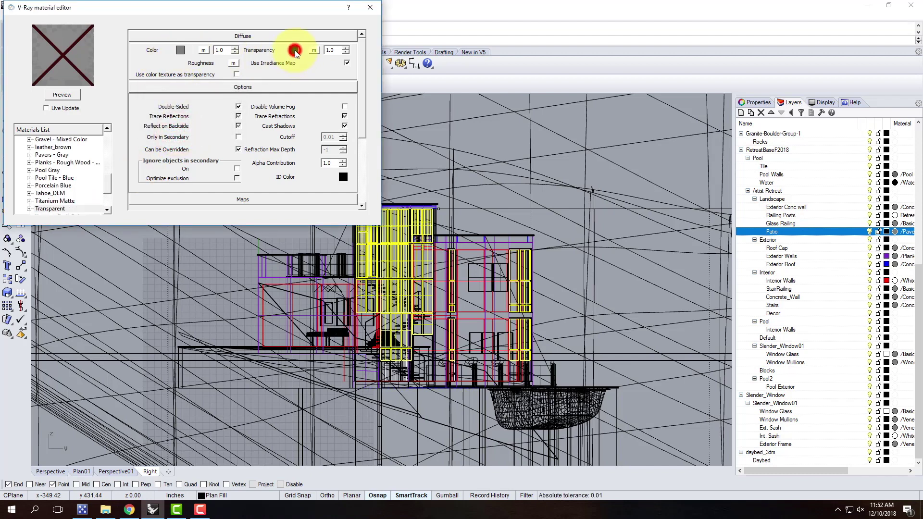
click(123, 36)
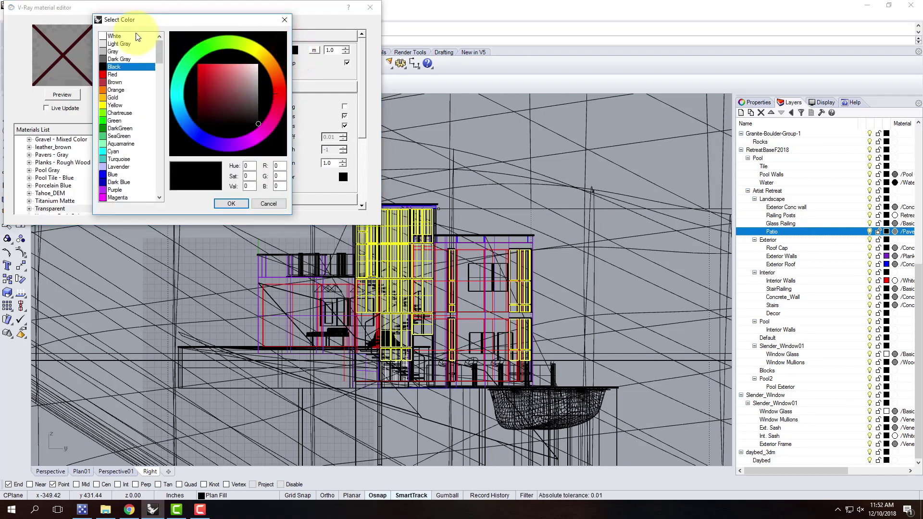
click(231, 204)
click(61, 93)
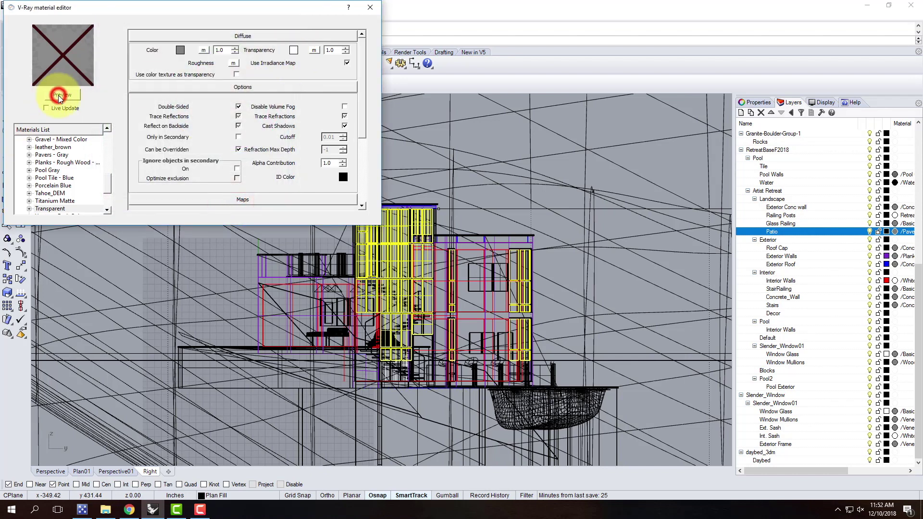
Apply the Transparent material to the selected glass surfaces and close the material editor
right_click(54, 209)
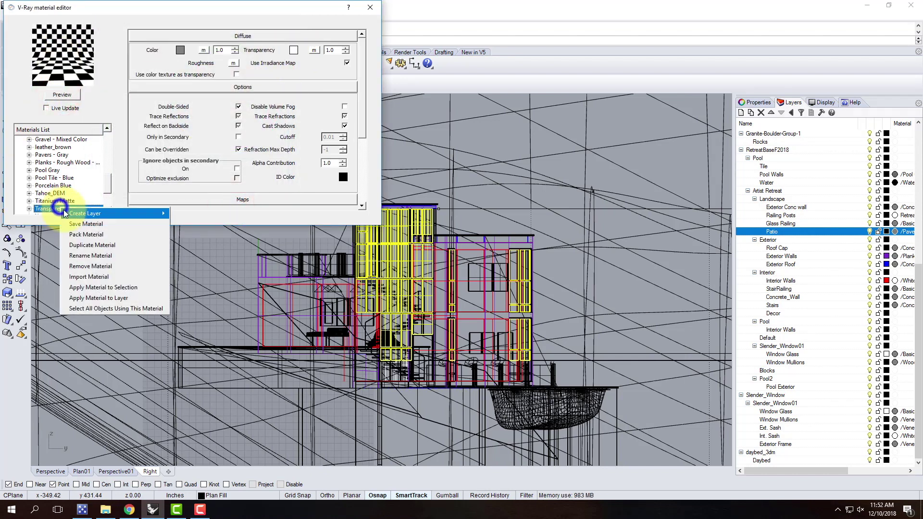
click(116, 287)
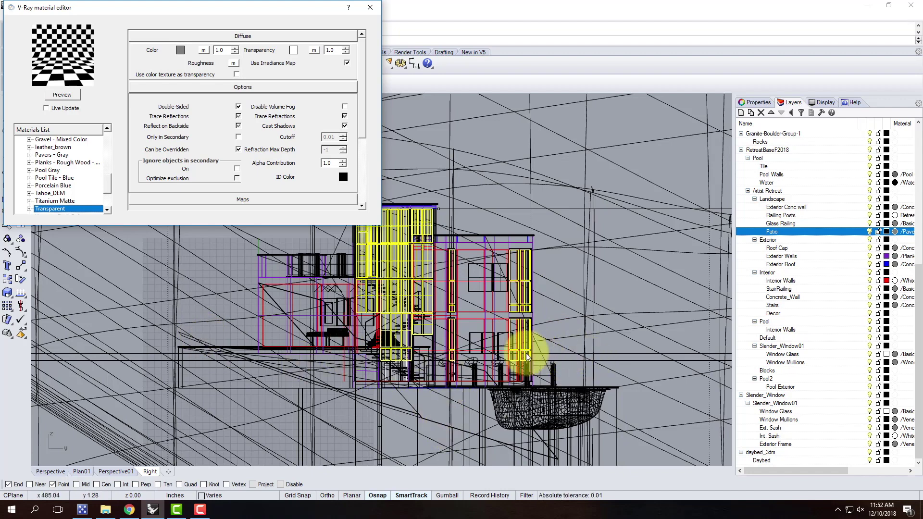
click(372, 8)
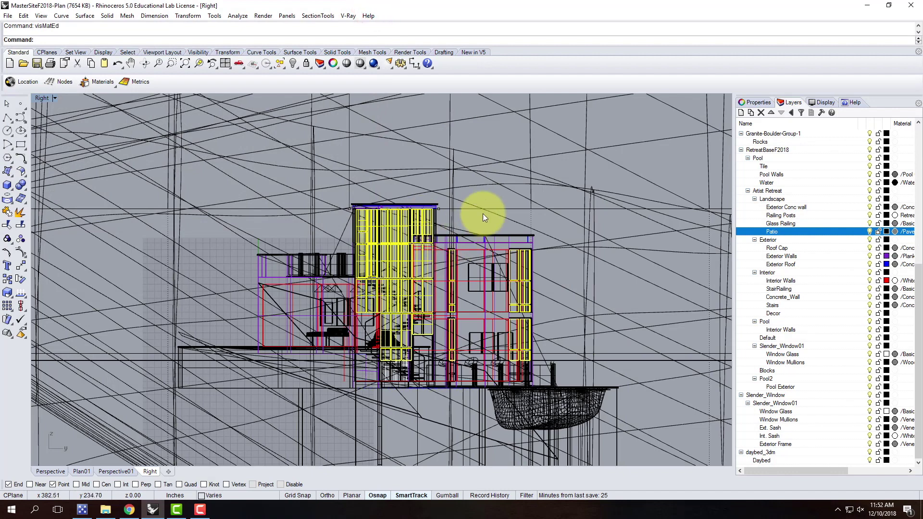
Maximize the Plan01 viewport with nothing selected and clear all section clipping from all views
double_click(47, 97)
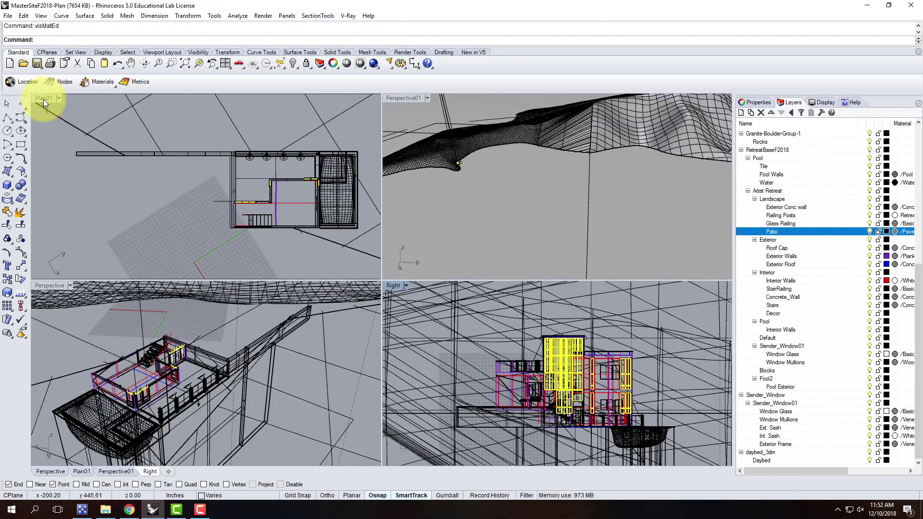
double_click(44, 99)
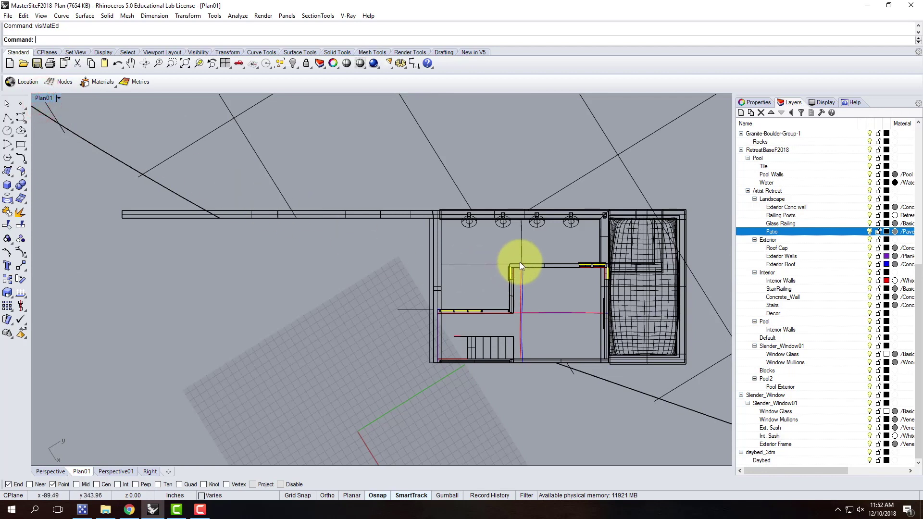
key(Escape)
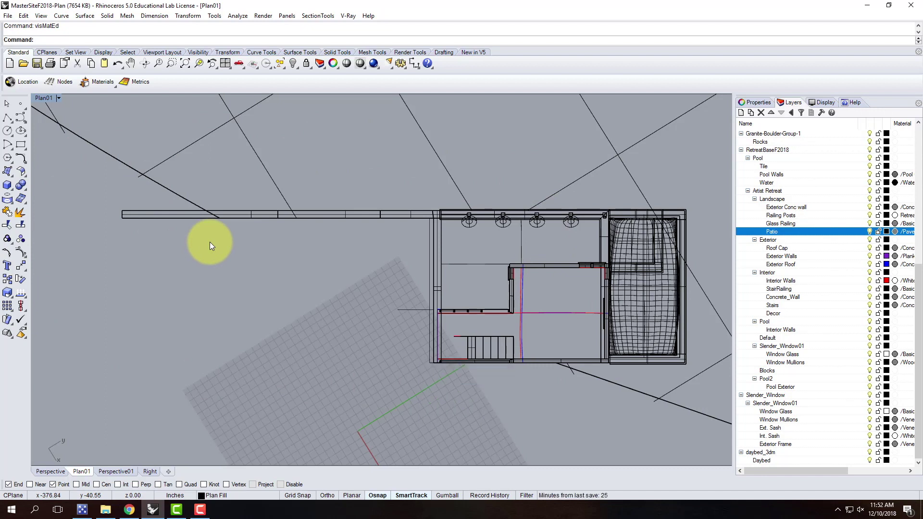
click(319, 16)
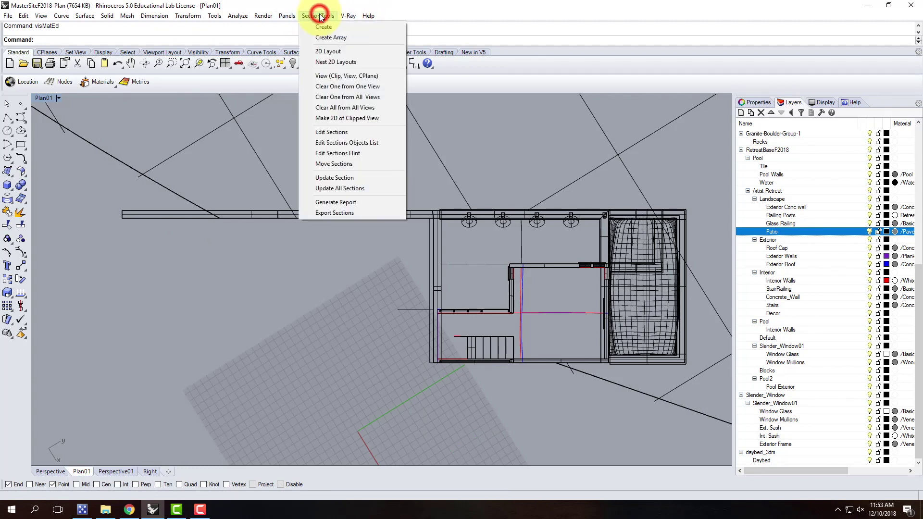
click(351, 108)
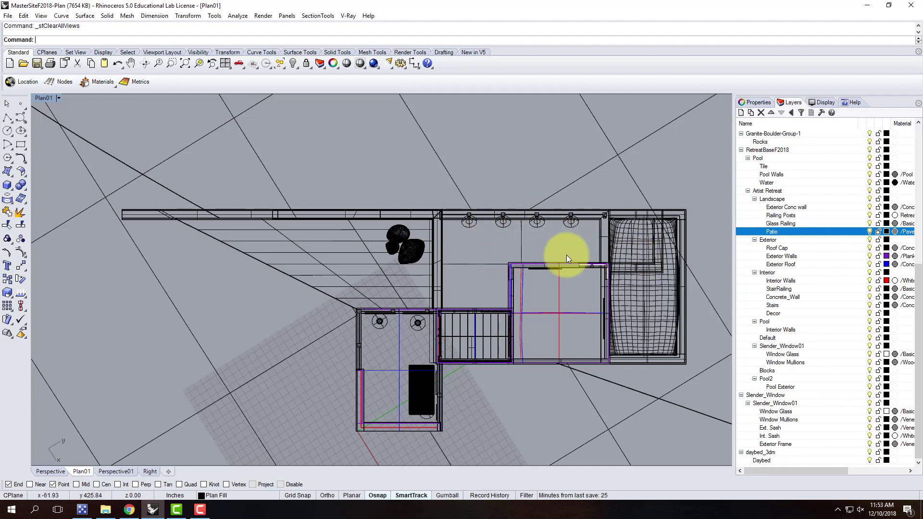
Maximize the Right viewport and window-select everything below the plan section cut, including the lower story, pool and ground
double_click(41, 98)
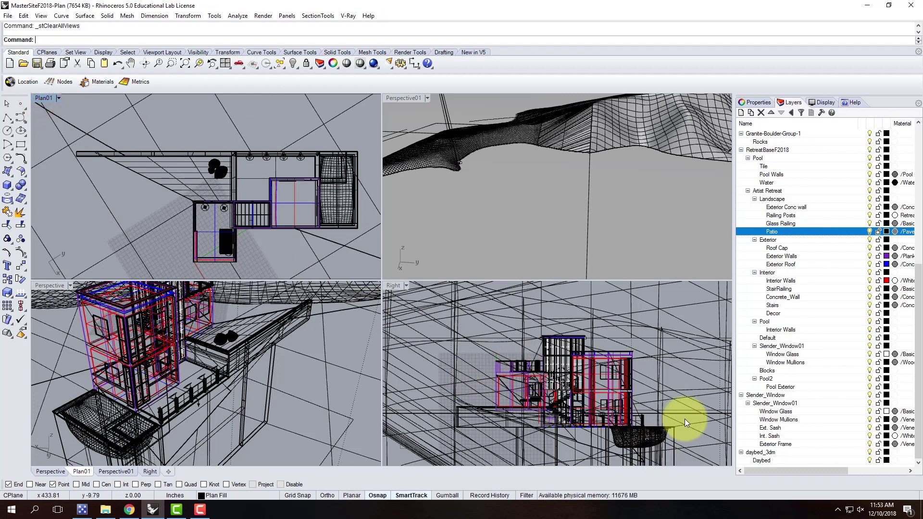
right_click(702, 450)
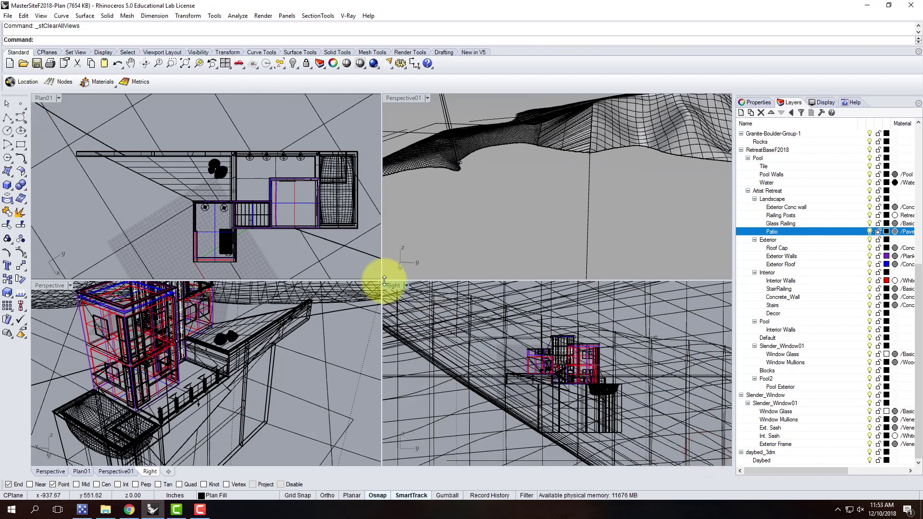
double_click(391, 286)
drag(607, 437, 215, 290)
scroll(288, 285, up, 3)
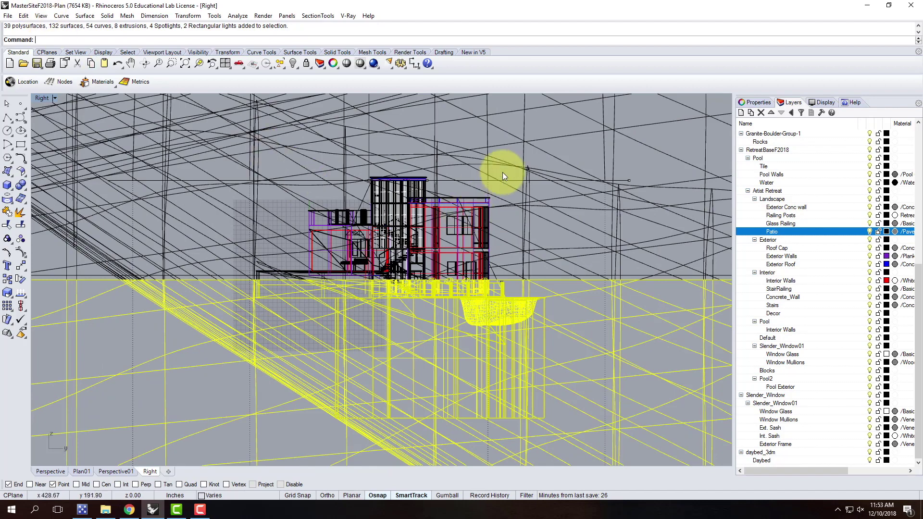
scroll(491, 284, up, 2)
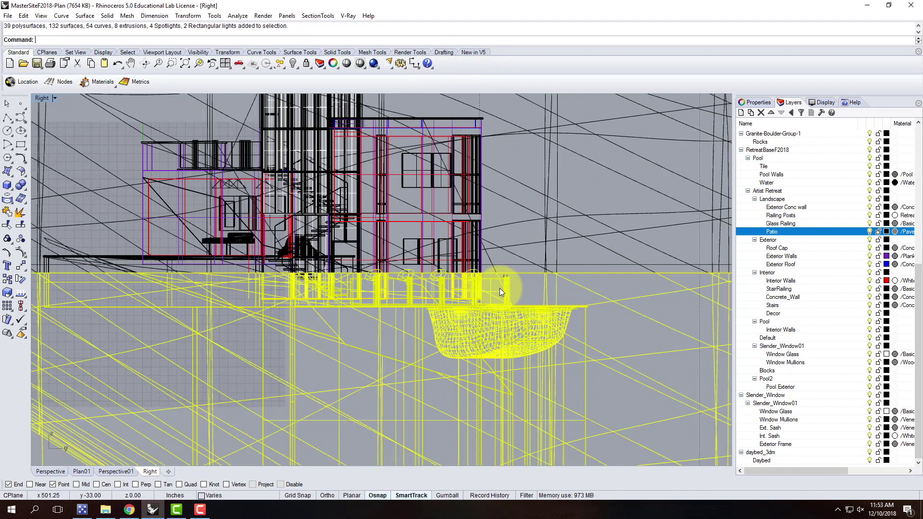
mouse_move(535, 288)
mouse_down()
mouse_move(501, 272)
mouse_move(531, 292)
mouse_up()
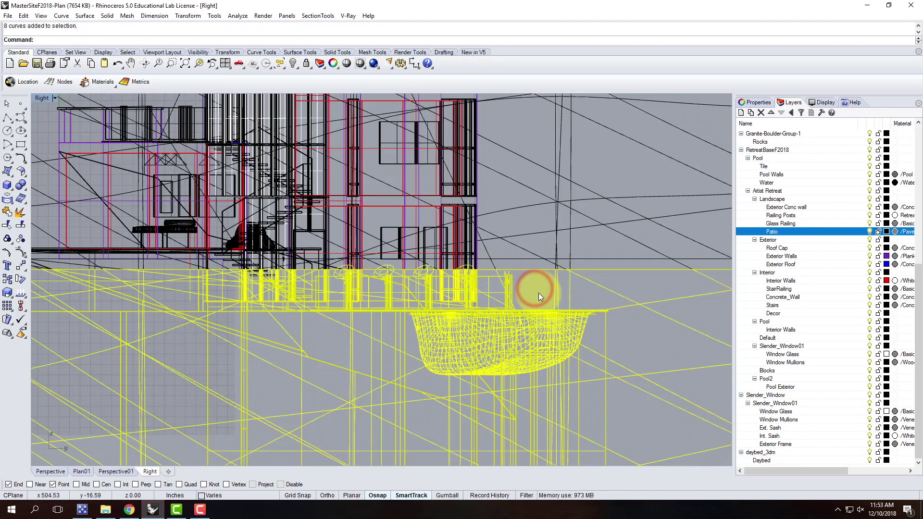
Create another Standard V-Ray material in the scene materials
click(349, 16)
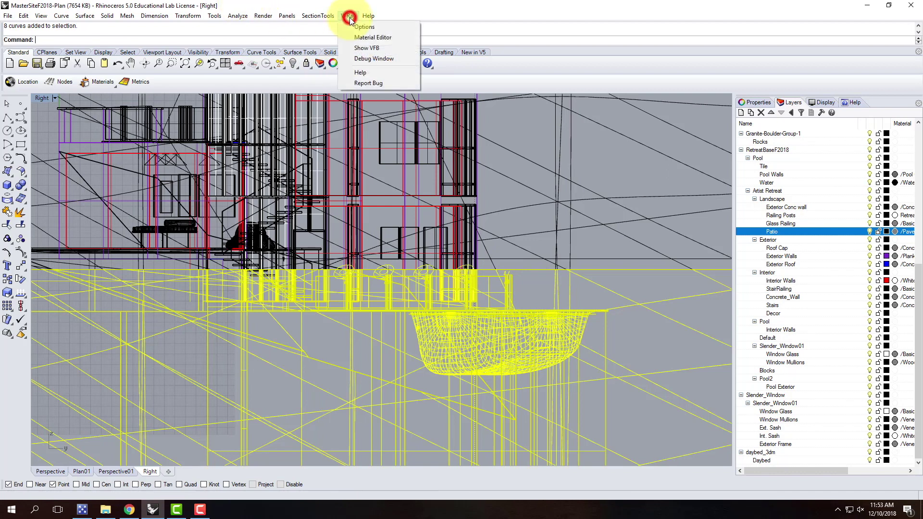
click(362, 37)
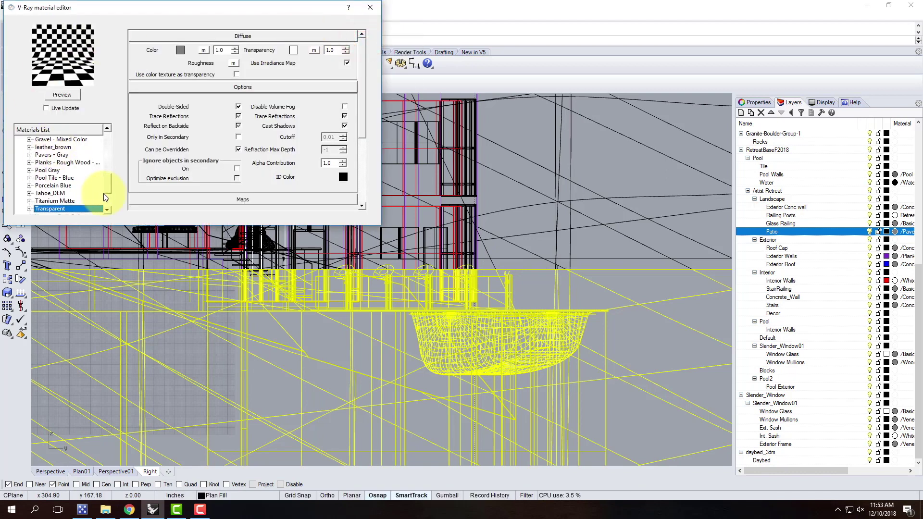
click(110, 188)
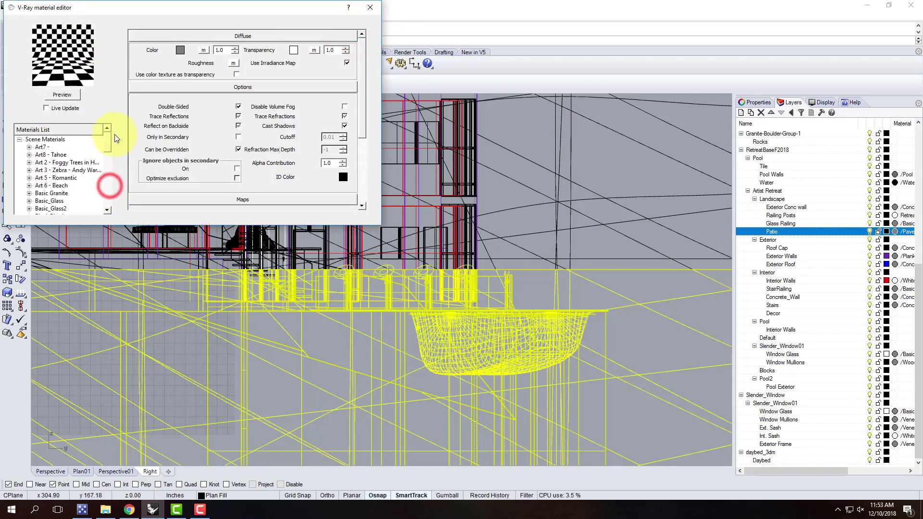
click(59, 140)
right_click(60, 140)
mouse_move(96, 145)
click(163, 178)
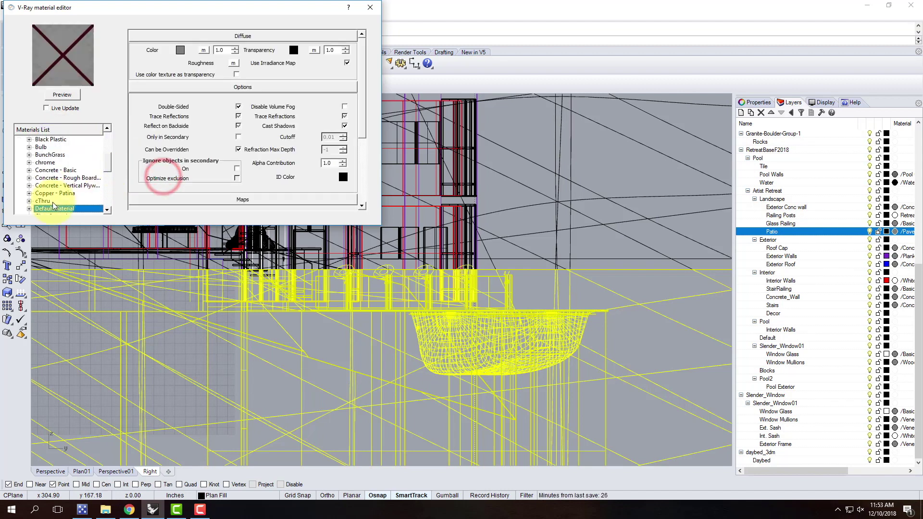
Set the new material's diffuse color to Light Gray (230, 230, 230), update its preview and close the material editor
click(182, 51)
click(119, 43)
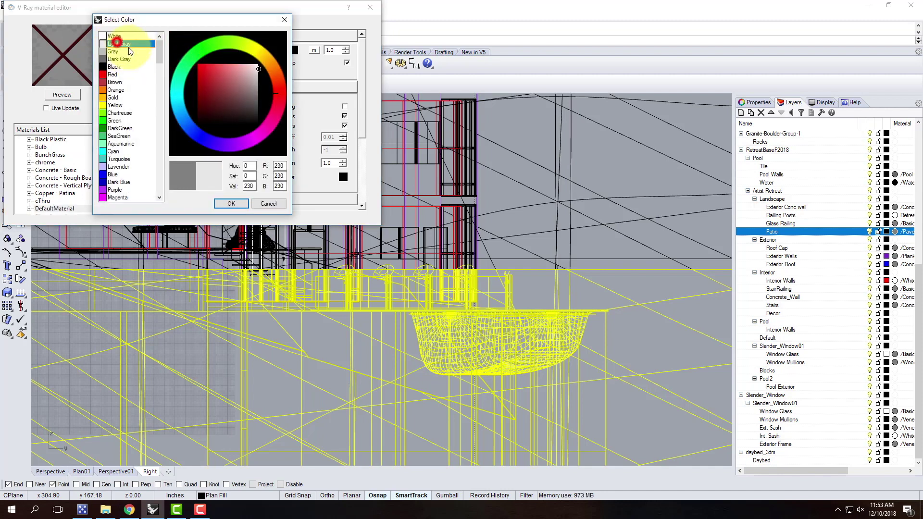
click(232, 204)
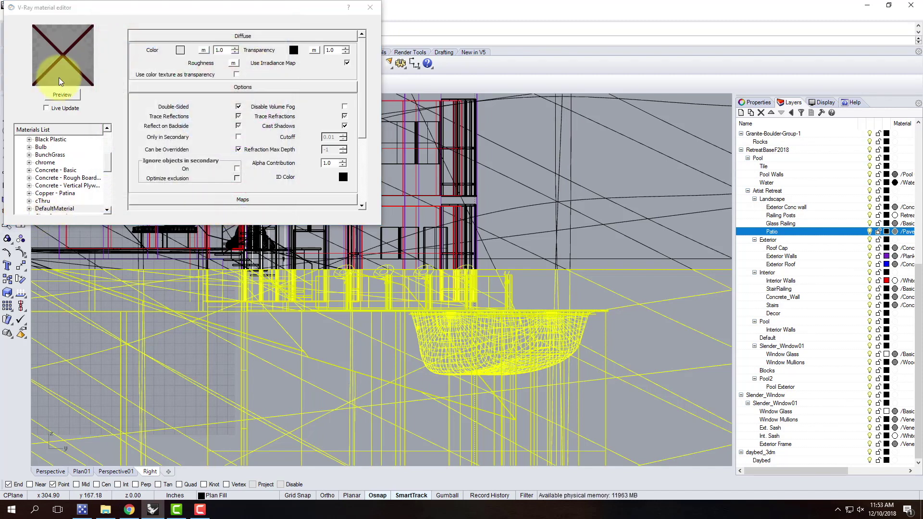
click(62, 93)
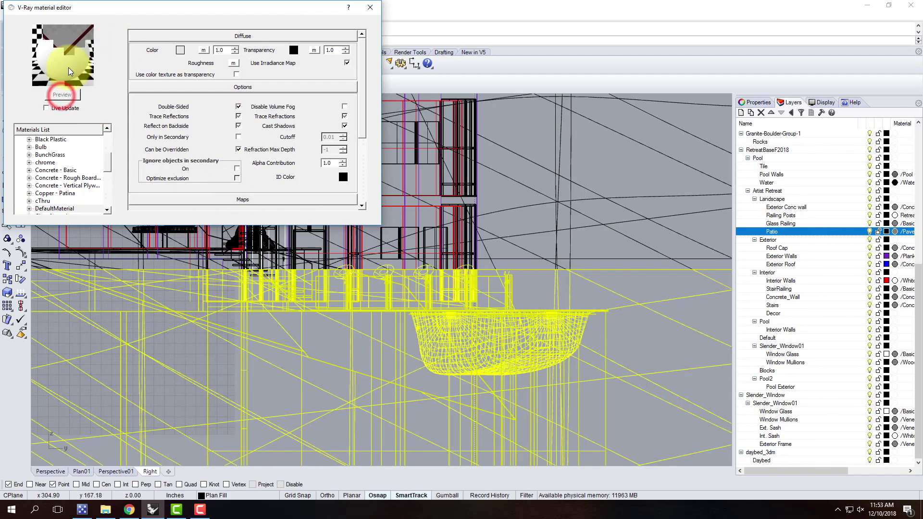
right_click(65, 211)
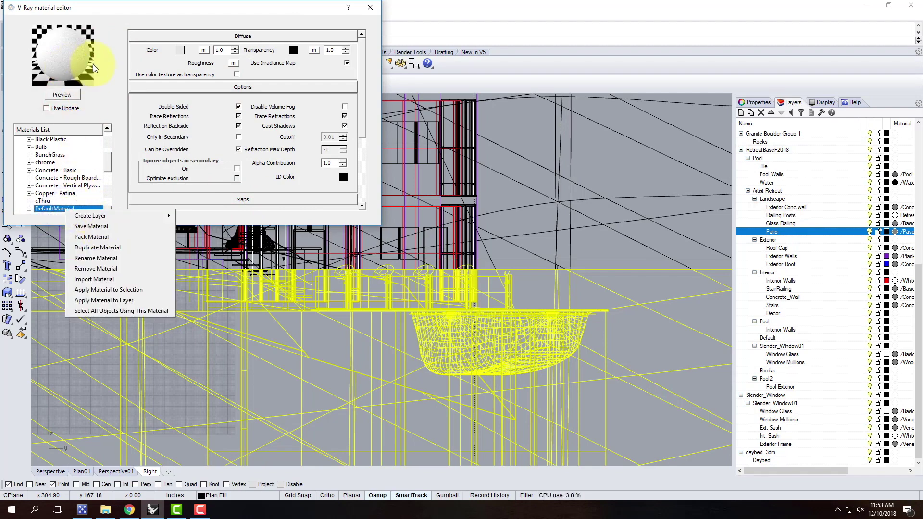
click(106, 85)
click(370, 8)
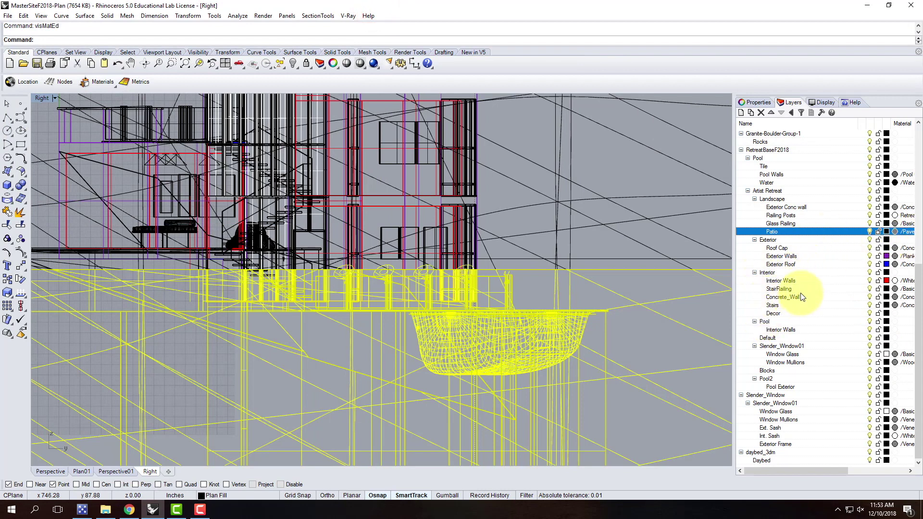
Turn off the Glass Railing layer and both Window Glass layers to exclude the glass from the selection
click(870, 225)
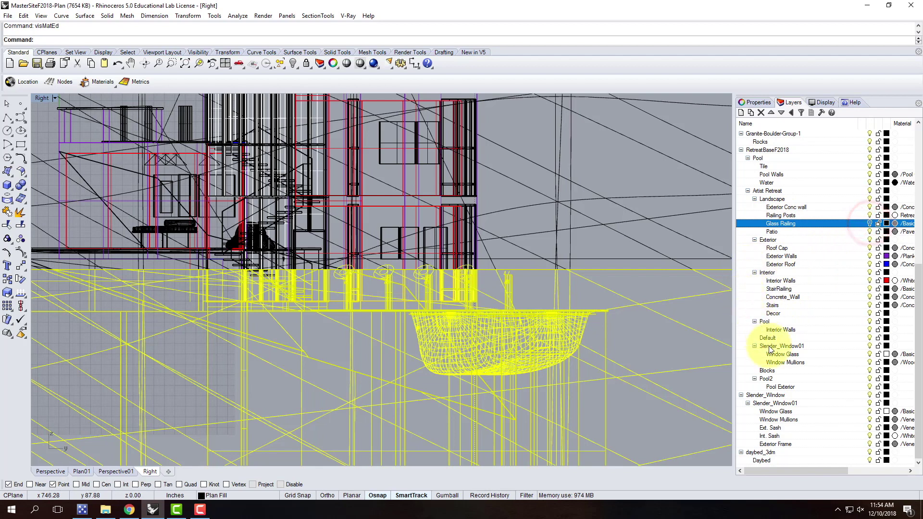
click(870, 355)
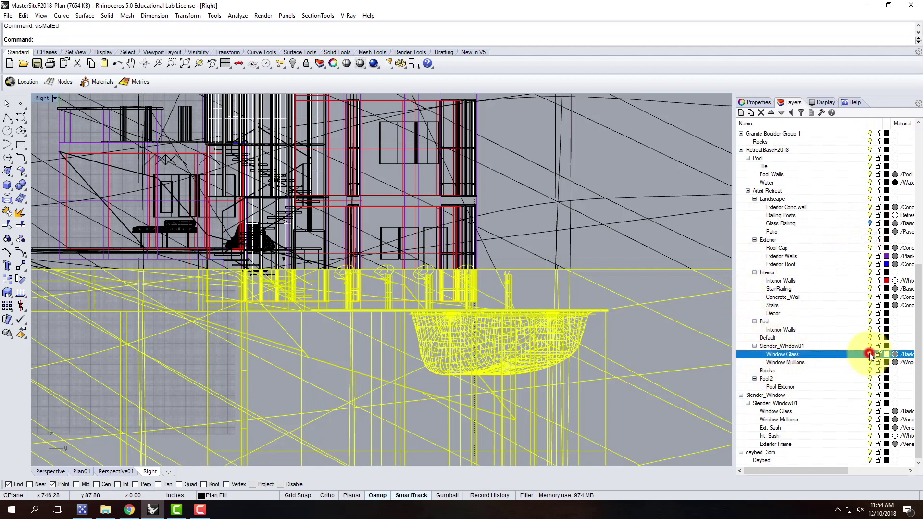
click(870, 413)
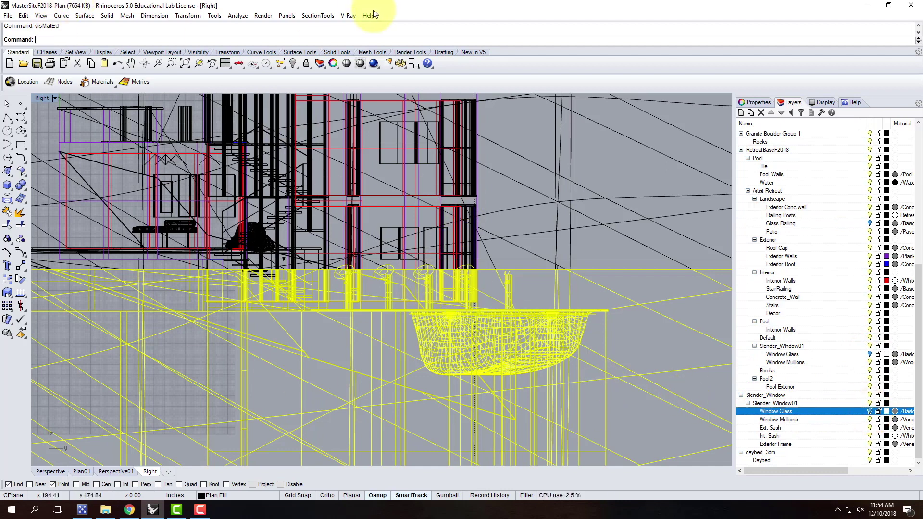
Apply the light gray DefaultMaterial to the selected objects below the section cut and clear the selection
click(348, 15)
click(373, 37)
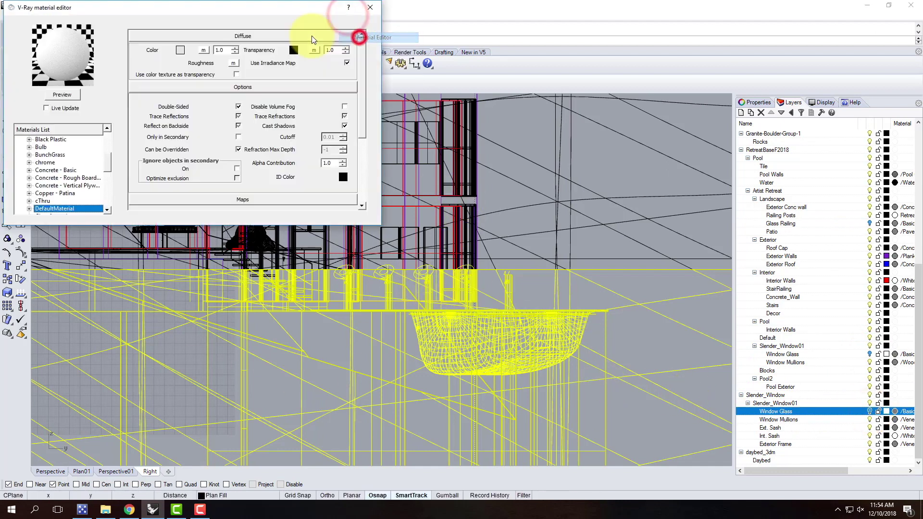
right_click(61, 211)
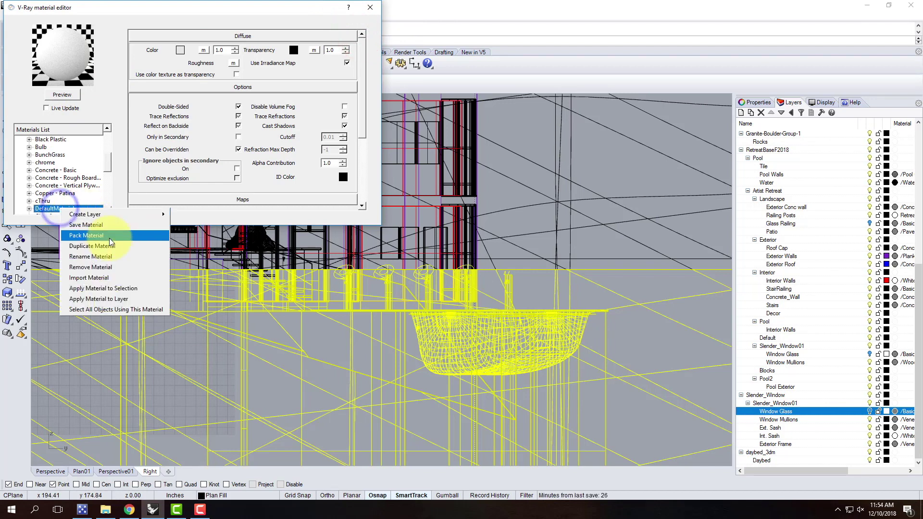
click(110, 298)
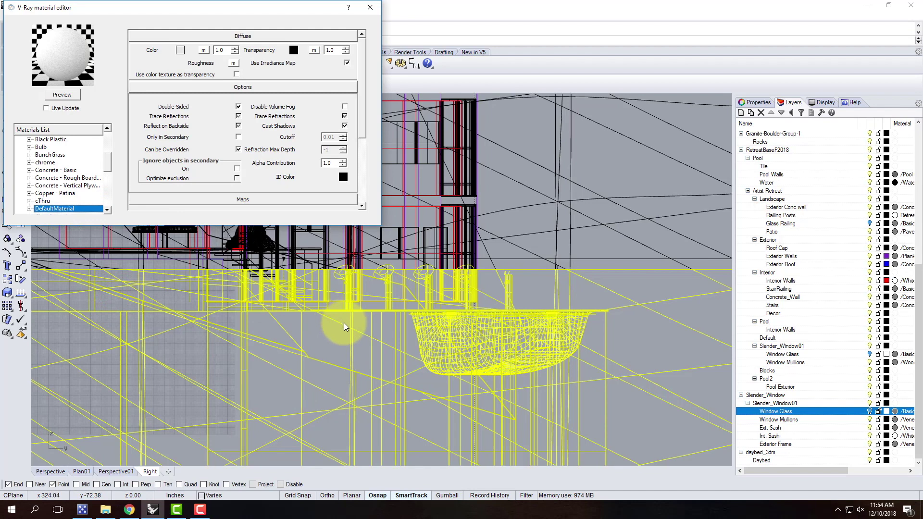
click(633, 325)
Turn both Window Glass layers and the Glass Railing layer back on, selecting their objects to check them, and close the material editor
click(867, 412)
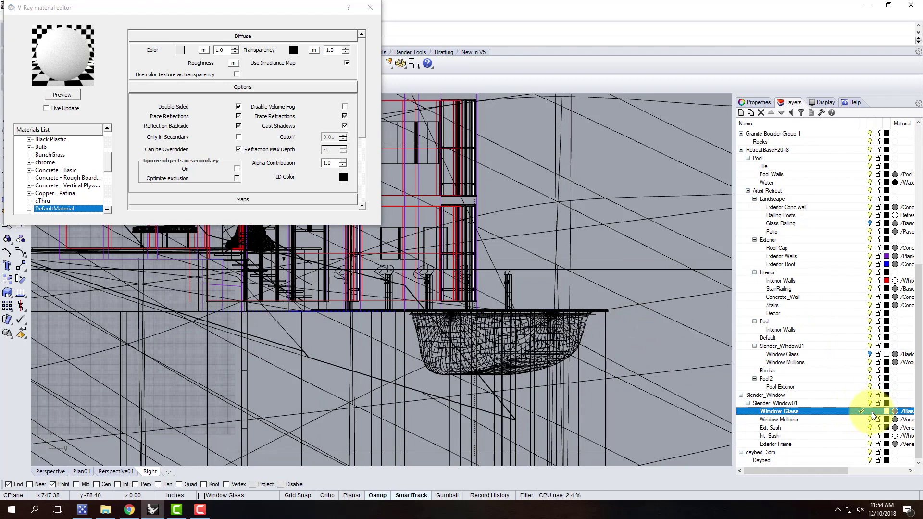
right_click(840, 411)
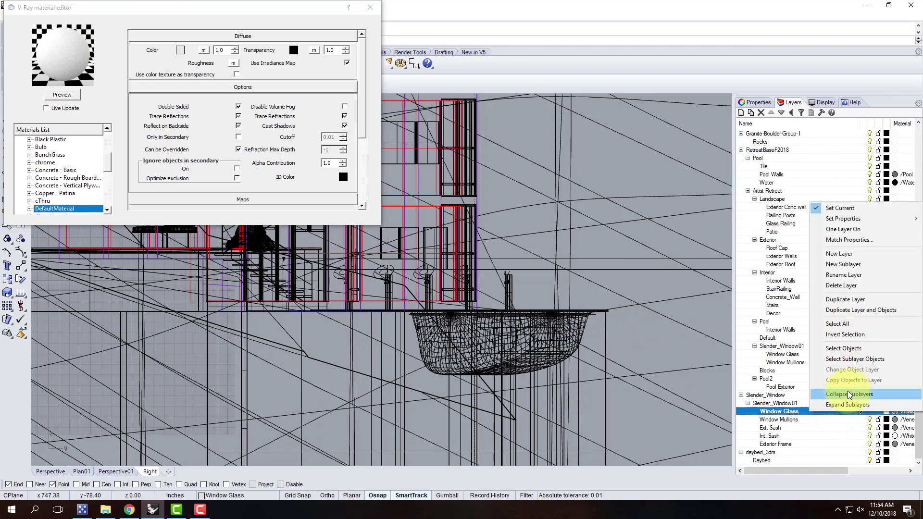
click(843, 347)
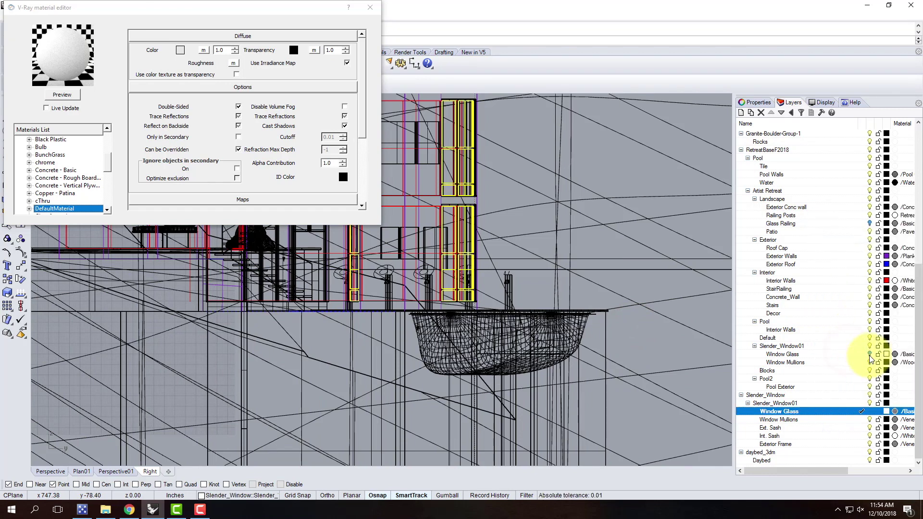
click(872, 356)
right_click(816, 355)
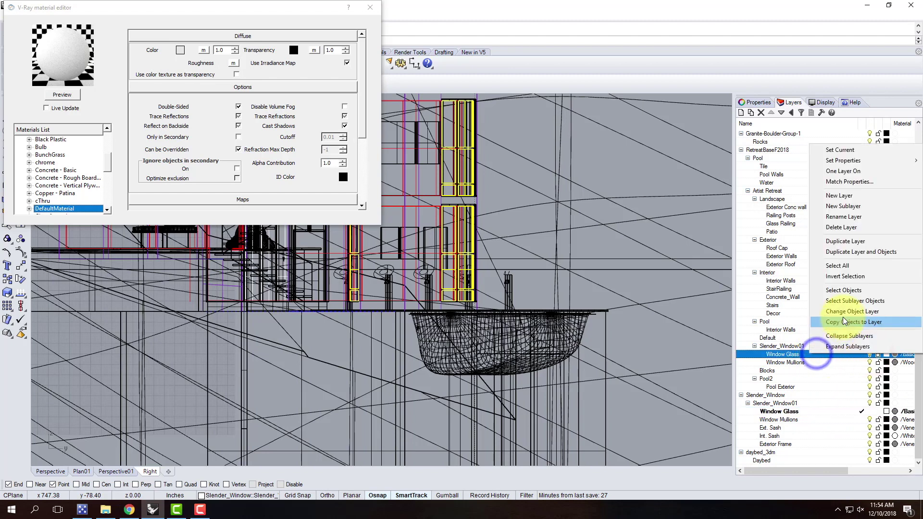
click(842, 293)
click(864, 223)
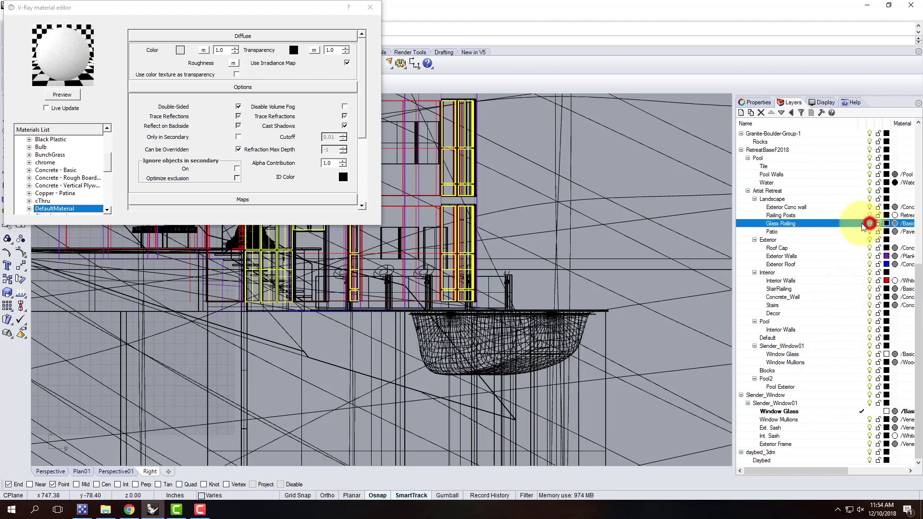
right_click(813, 223)
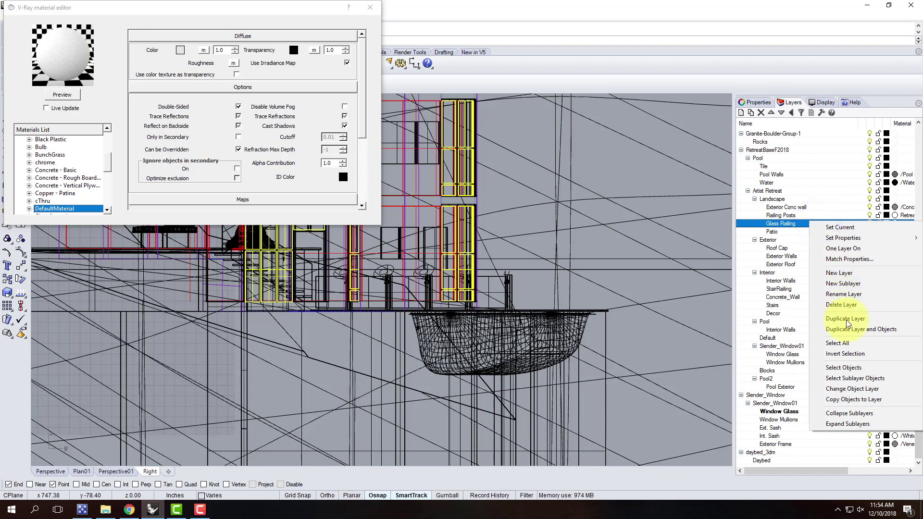
click(849, 368)
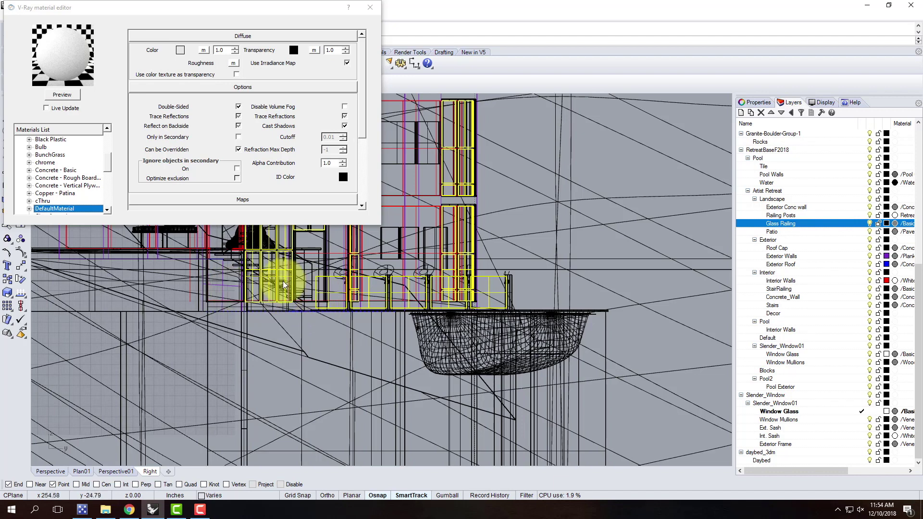
click(595, 294)
click(370, 7)
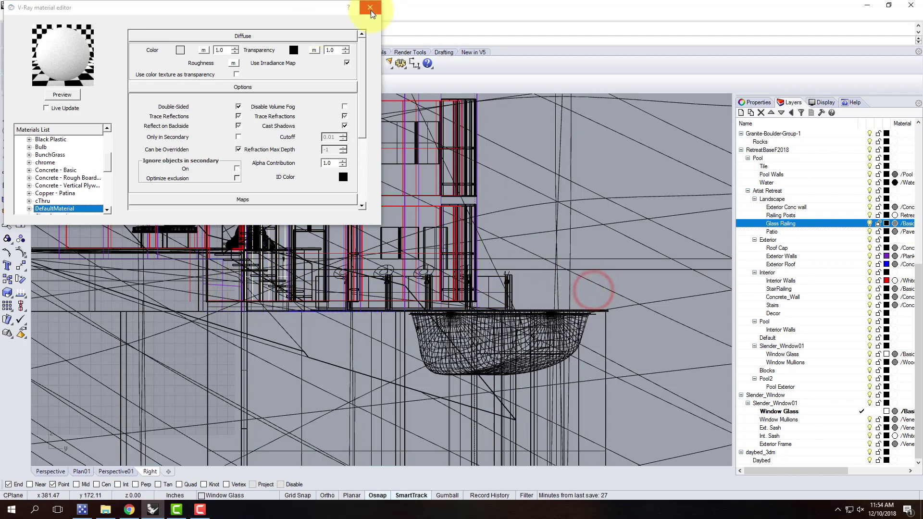
Return to the four-viewport layout, select the terrain surface in Plan01 and apply the light gray DefaultMaterial to it
double_click(41, 99)
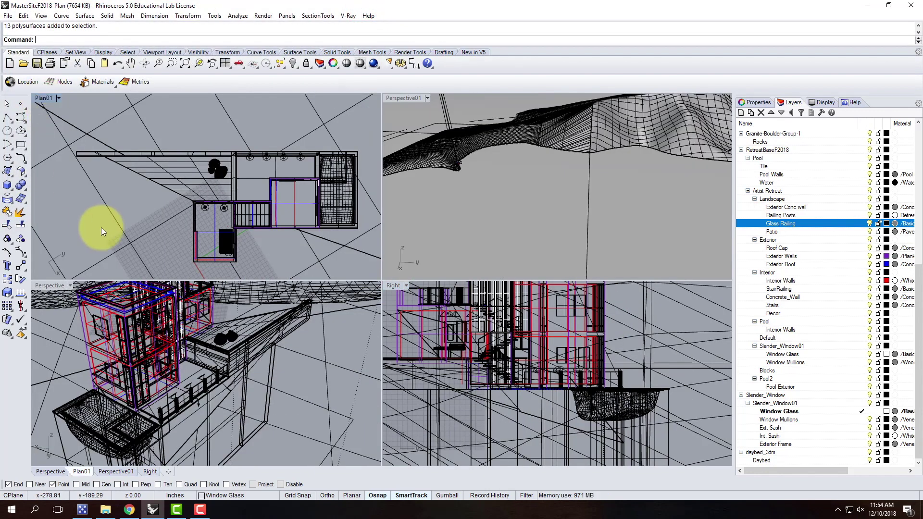
click(110, 215)
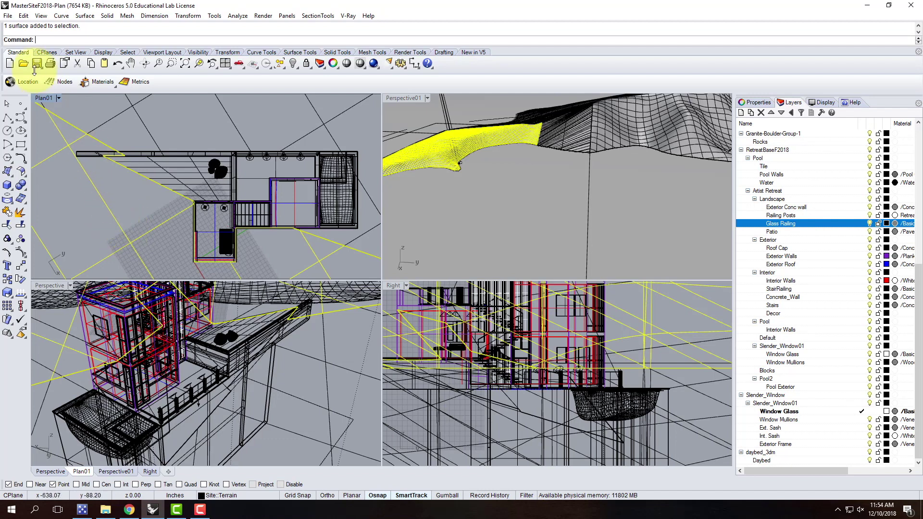
click(346, 16)
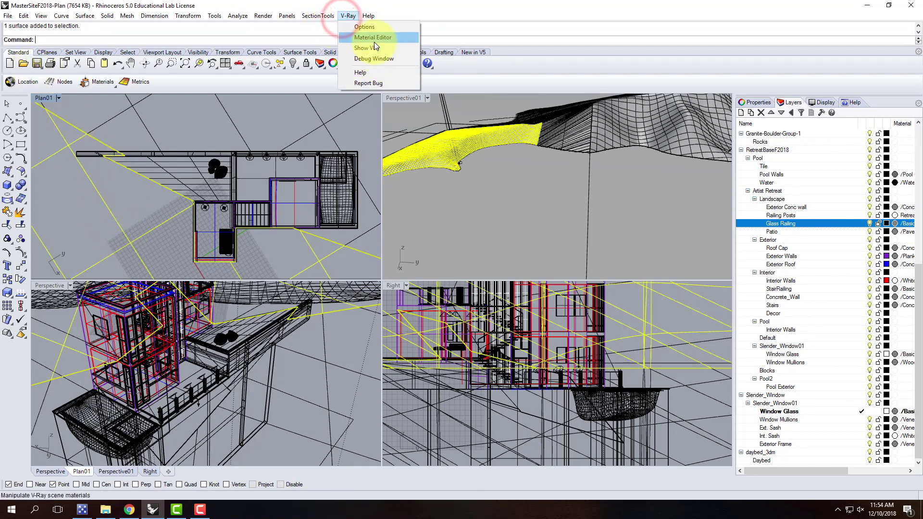
click(374, 38)
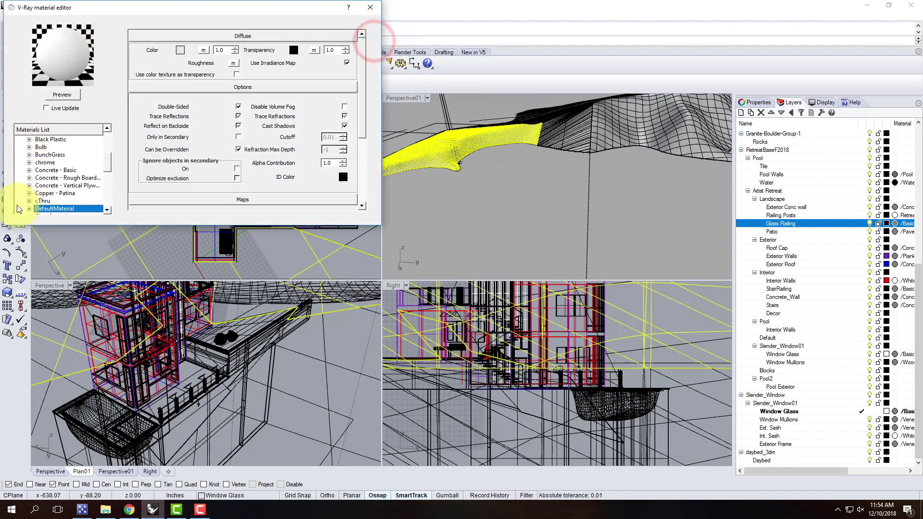
right_click(73, 213)
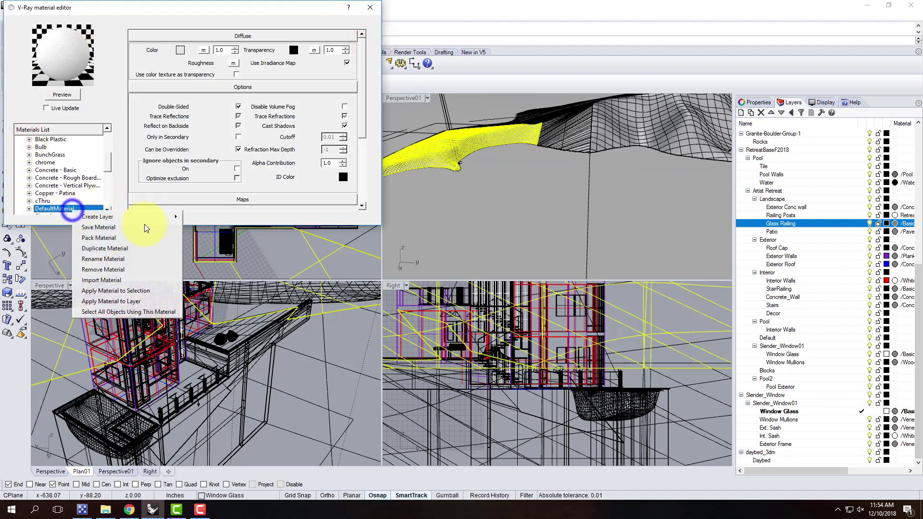
click(149, 292)
click(376, 9)
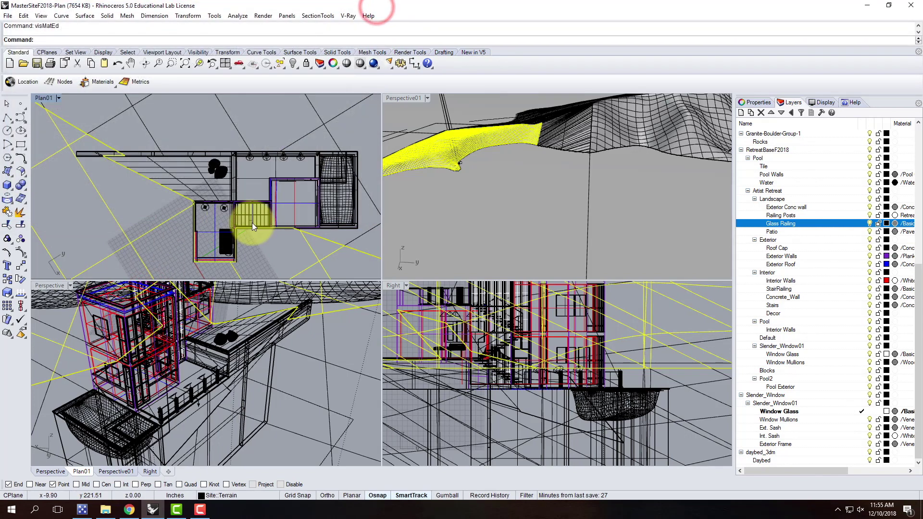
Maximize the Plan01 viewport, restore the saved Plan01 view and clear the terrain selection
double_click(47, 98)
click(58, 98)
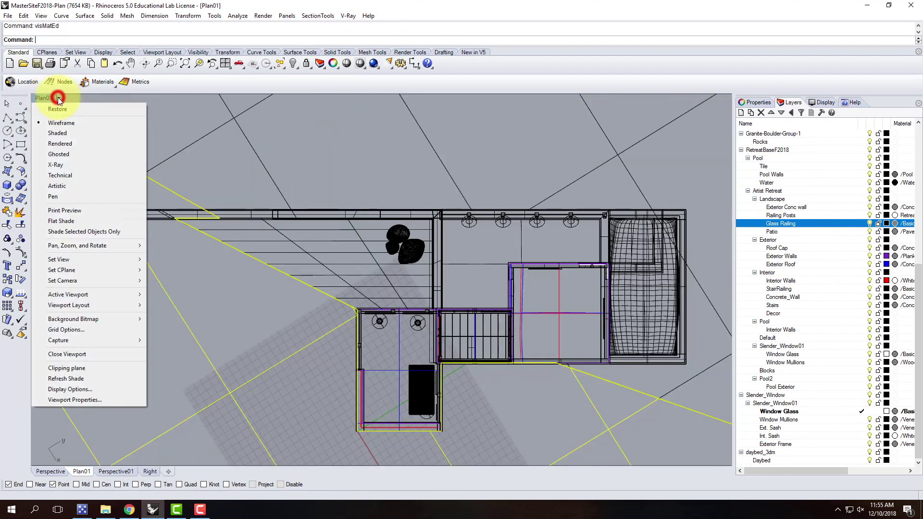
mouse_move(86, 259)
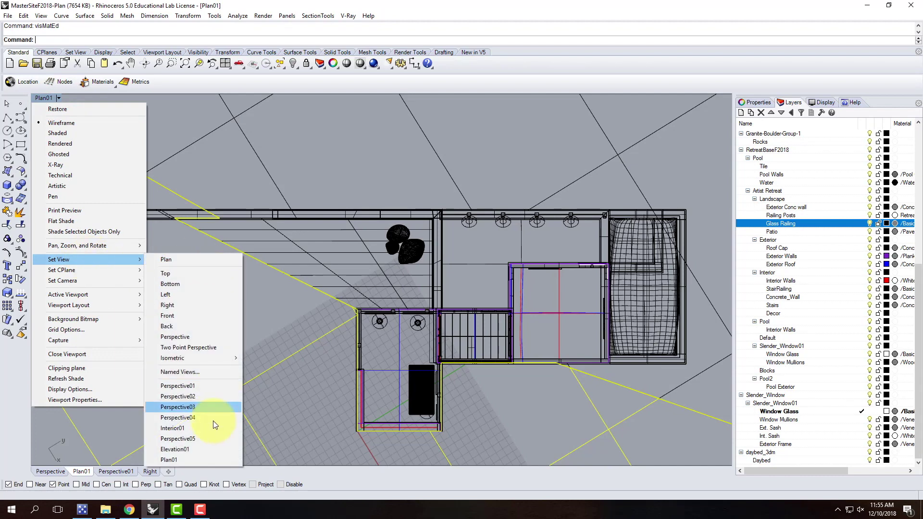
click(214, 460)
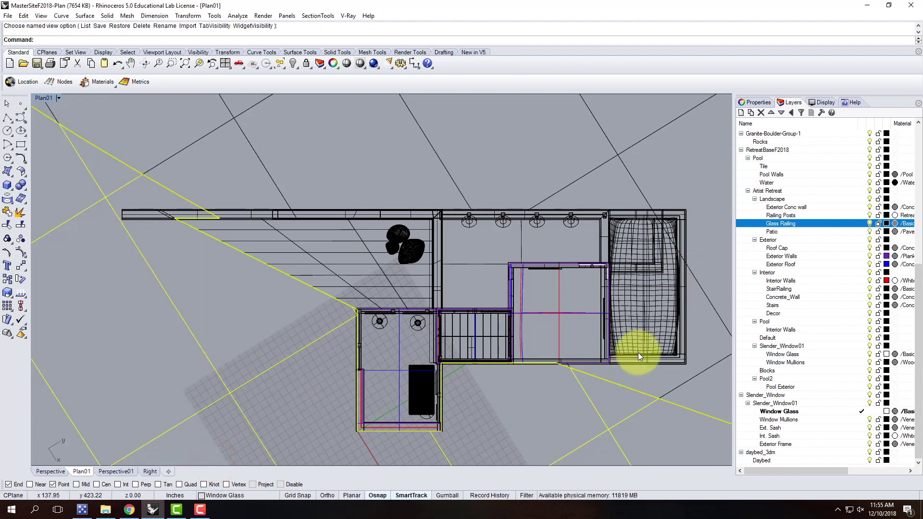
click(708, 338)
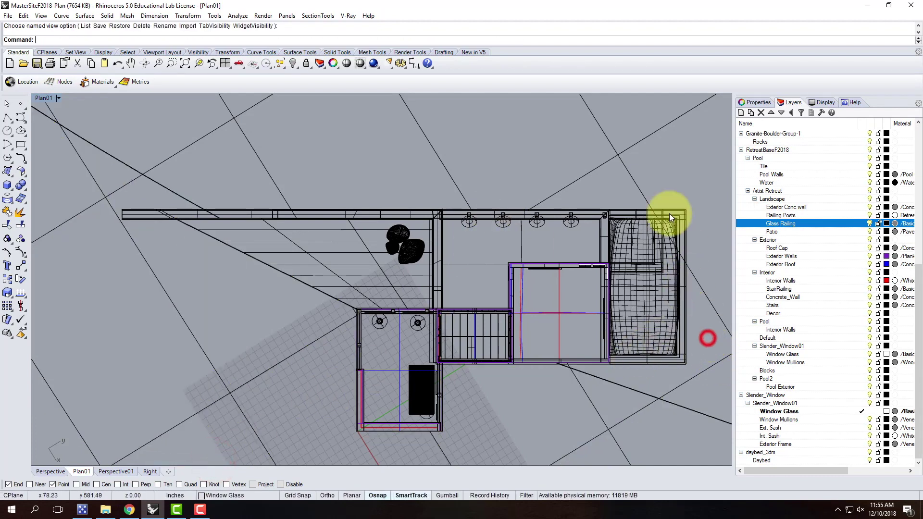
Run a V-Ray test render of Plan01, close the frame buffer and turn on the Sun layer under Site
click(374, 64)
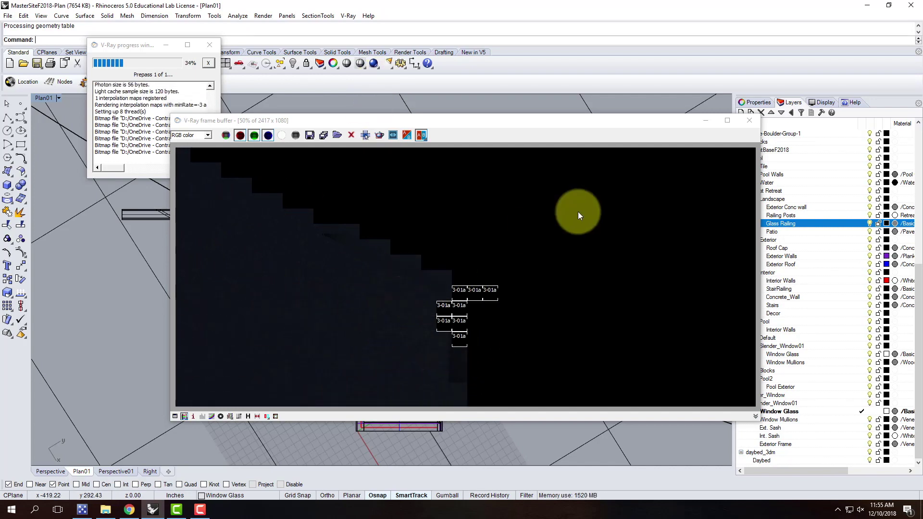
click(749, 120)
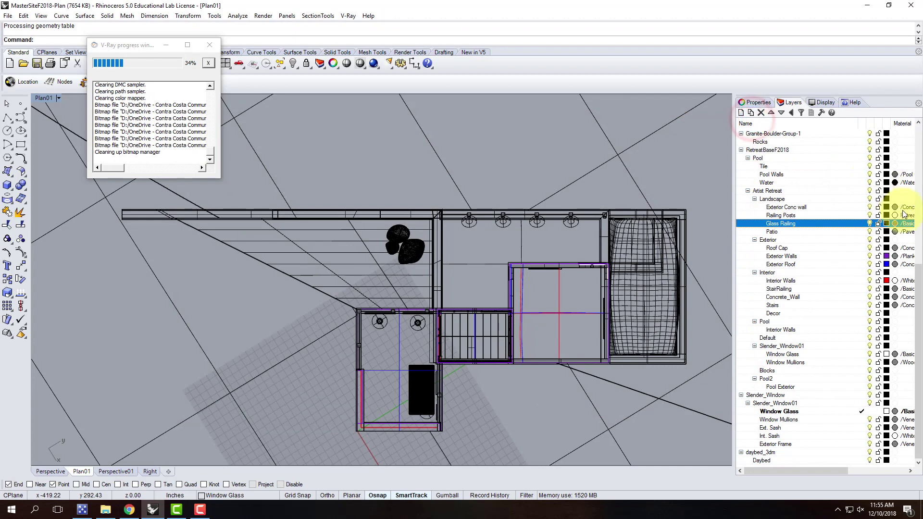
drag(919, 289, 913, 119)
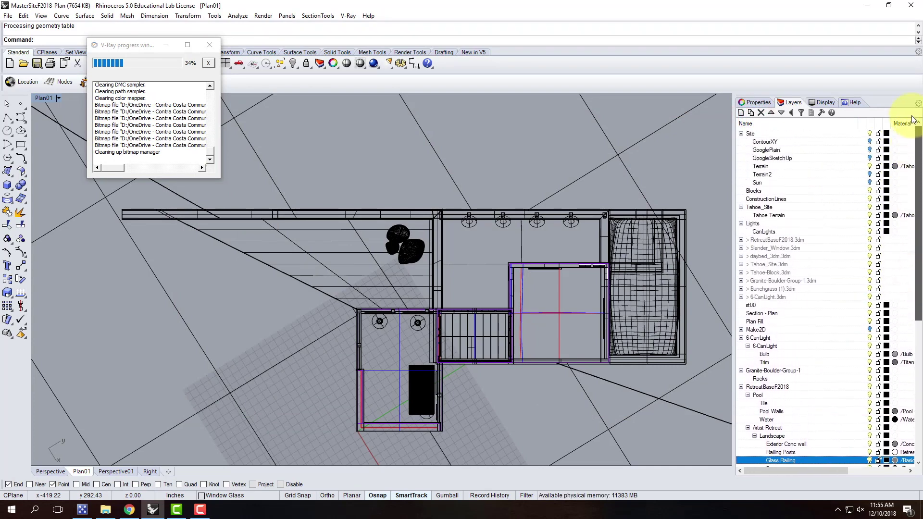
click(871, 183)
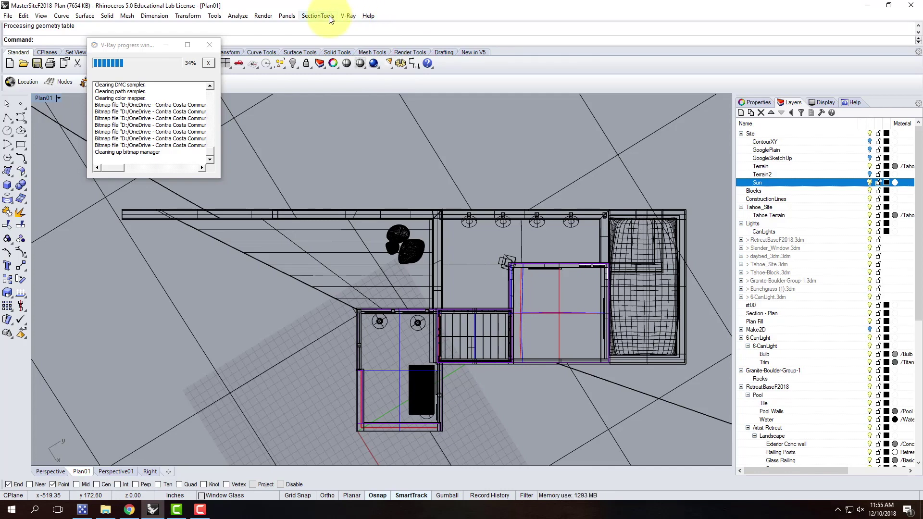
Open the V-Ray option editor, expand the System settings and start loading a visopt options file
click(353, 15)
click(365, 25)
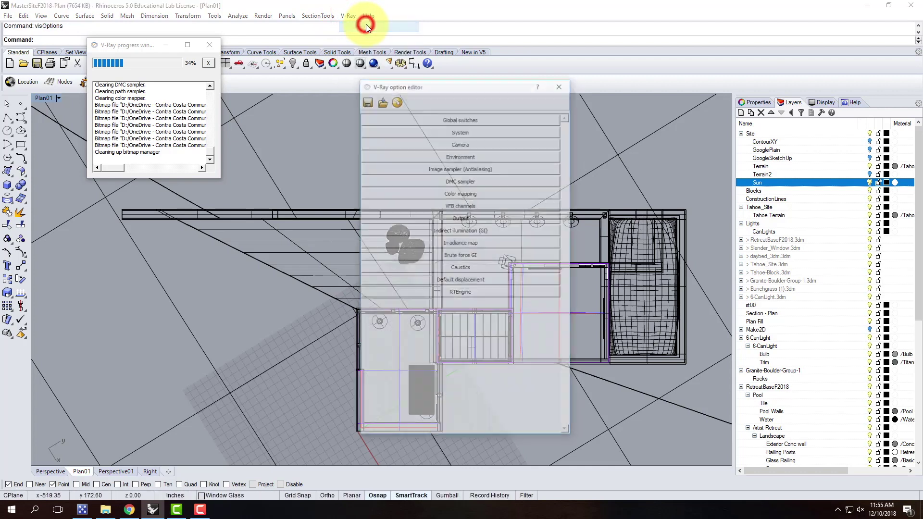
click(437, 130)
click(381, 100)
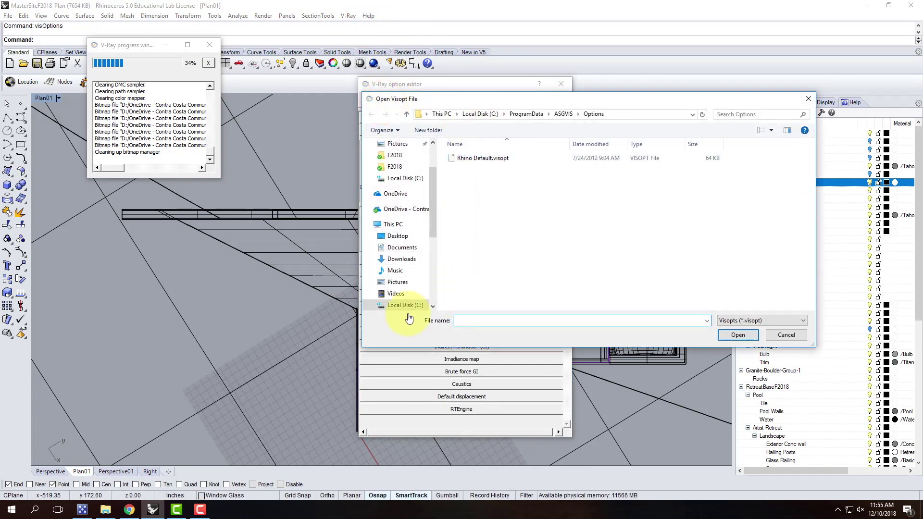
Switch to Chrome, open the V-Ray Quick Rendering Setups page of Digital Tools For Designers & Architects and find Clay Rendering 1
click(129, 509)
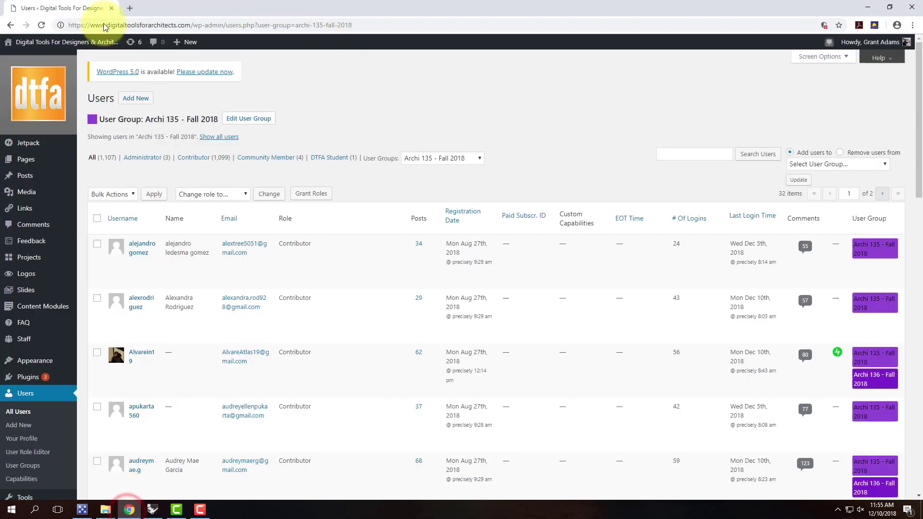
click(29, 55)
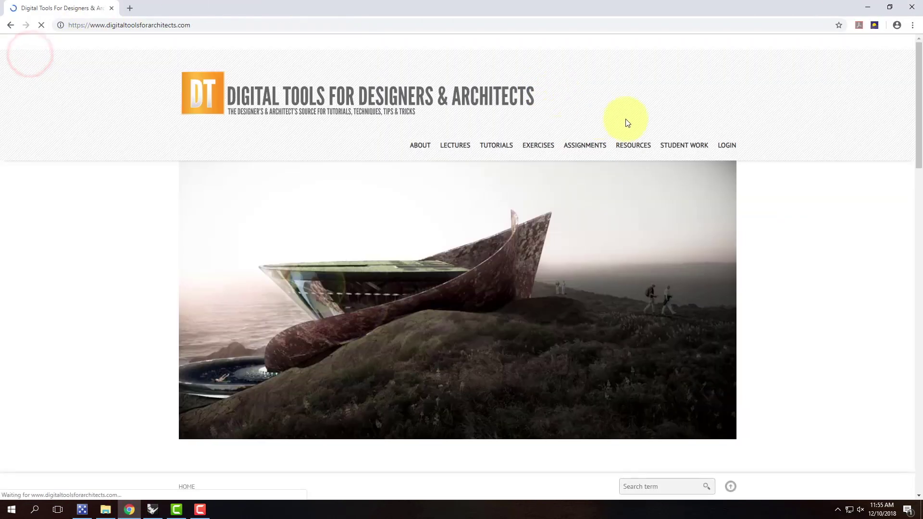
mouse_move(635, 147)
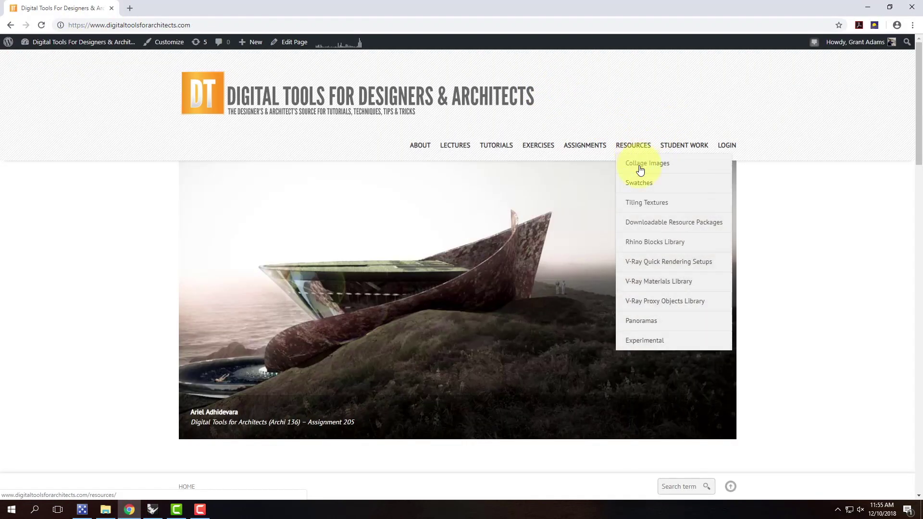
click(659, 263)
scroll(434, 245, down, 12)
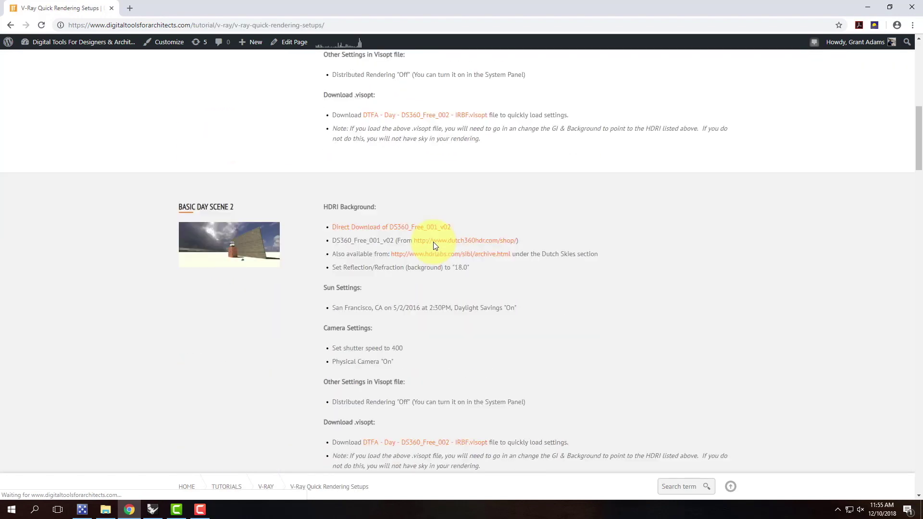
scroll(435, 246, down, 20)
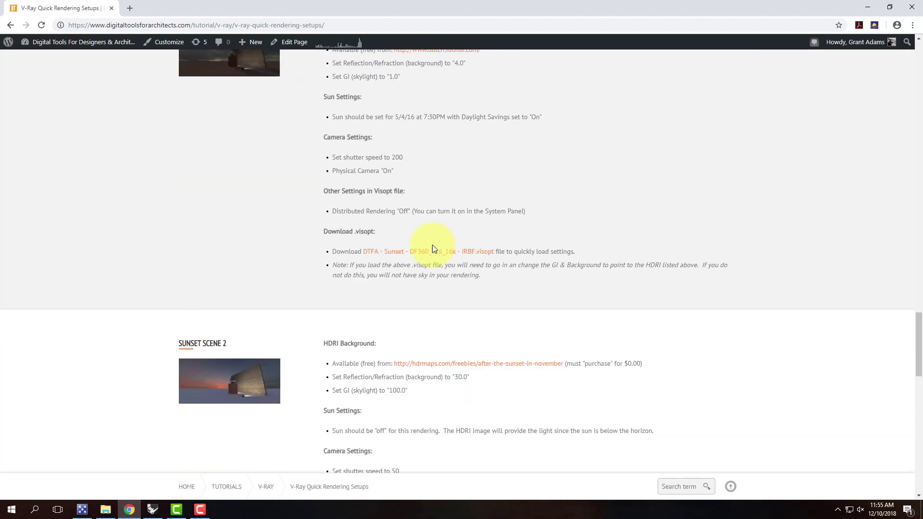
scroll(431, 245, down, 8)
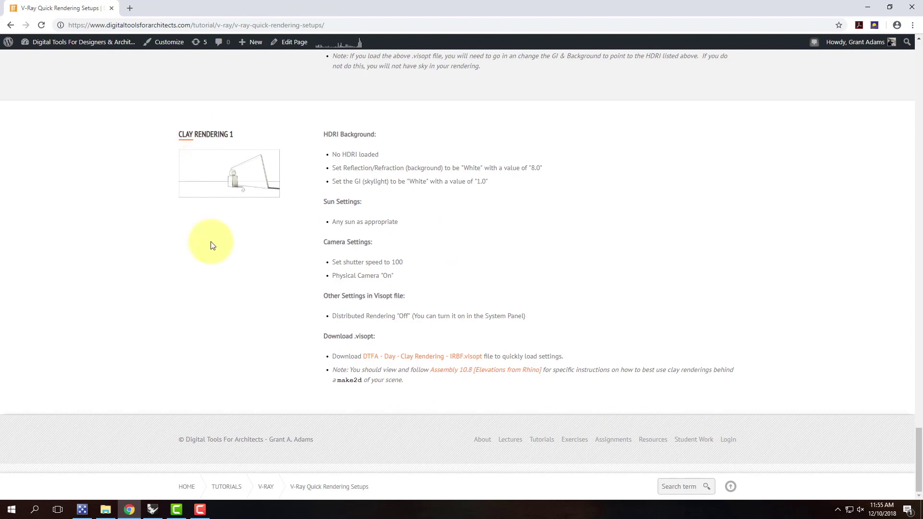
right_click(444, 360)
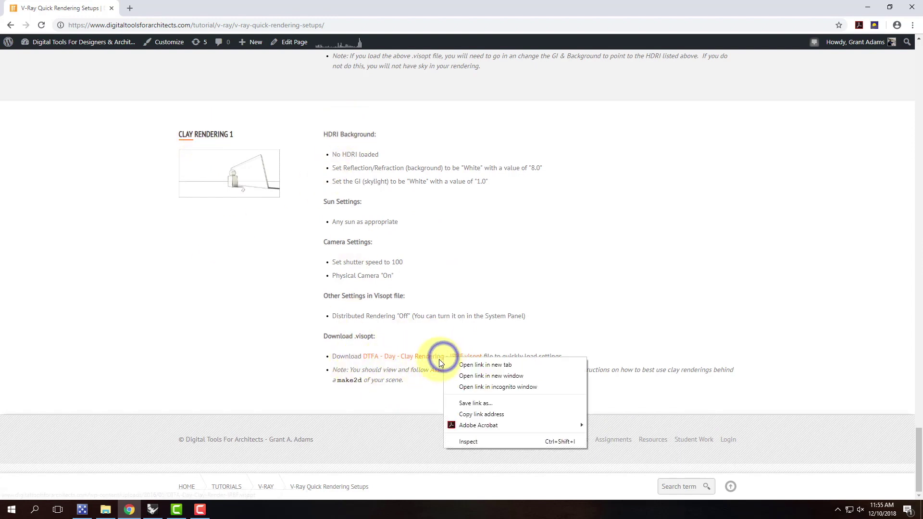
click(477, 405)
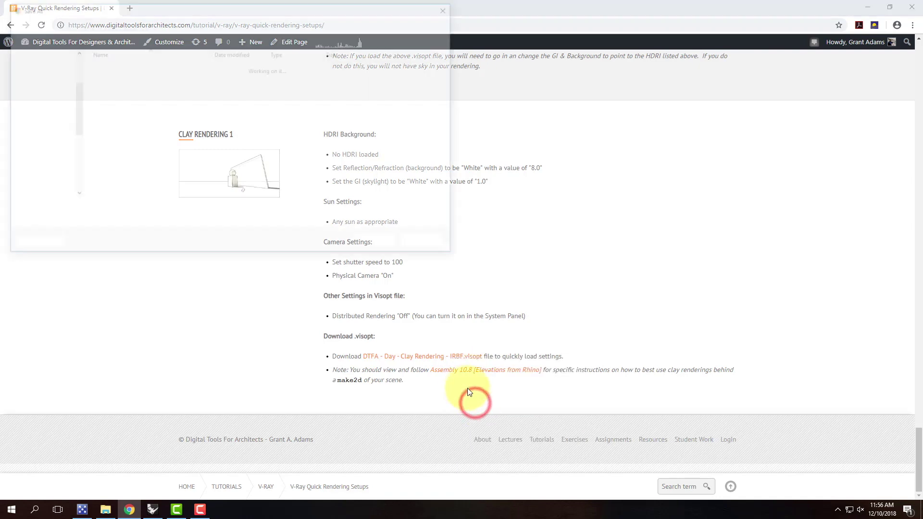
click(439, 356)
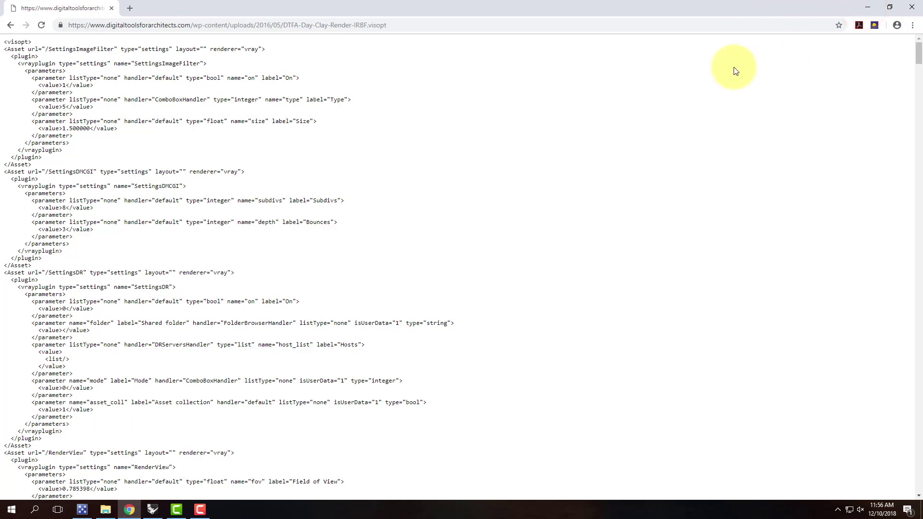
click(11, 25)
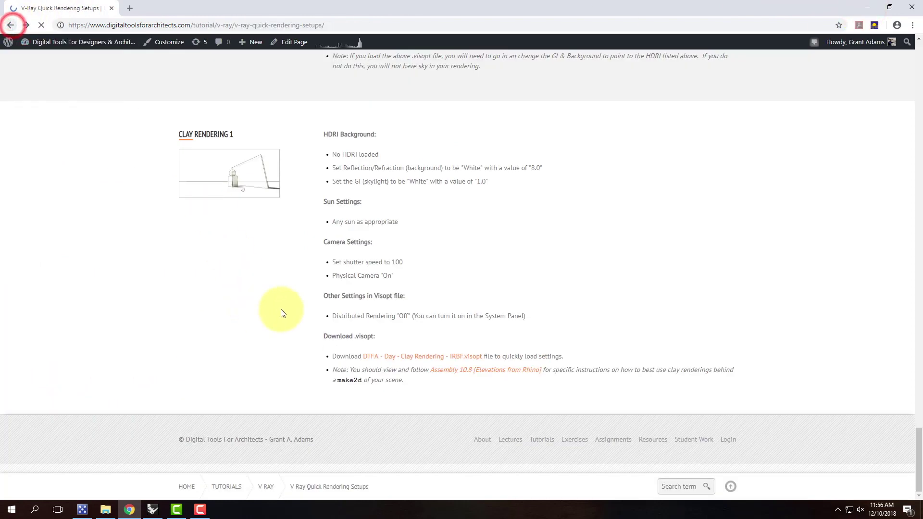
Save the Clay Rendering 1 visopt file as DTFA-Day-Clay-Render-IRBF in the F2018 folder of Ex227 - Make2D + Plans
right_click(379, 357)
click(427, 402)
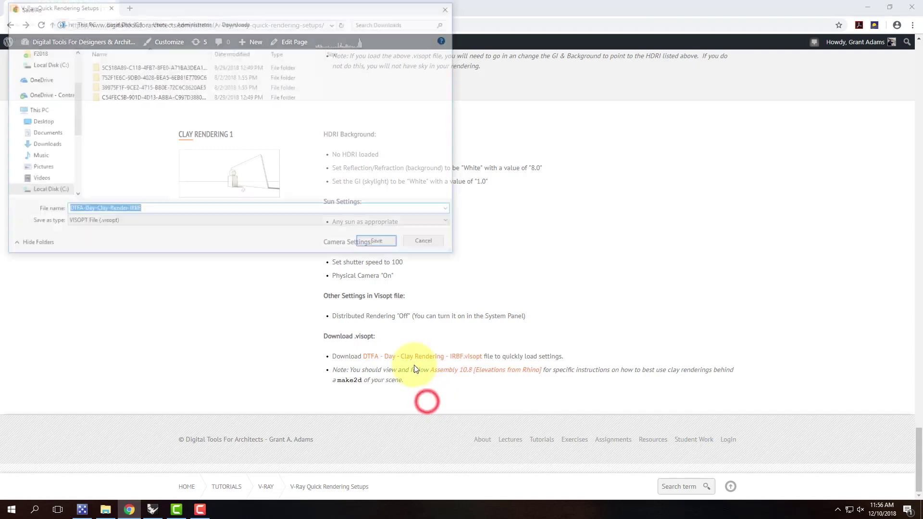
click(34, 94)
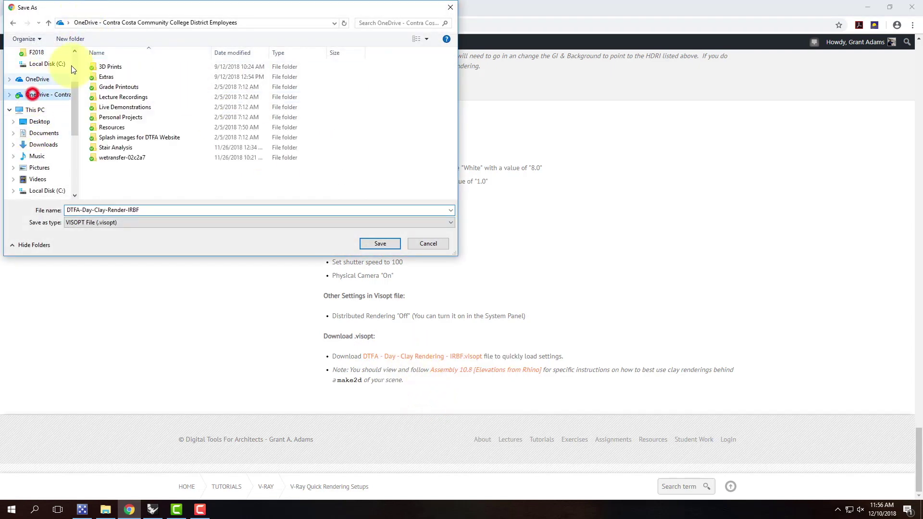
double_click(117, 107)
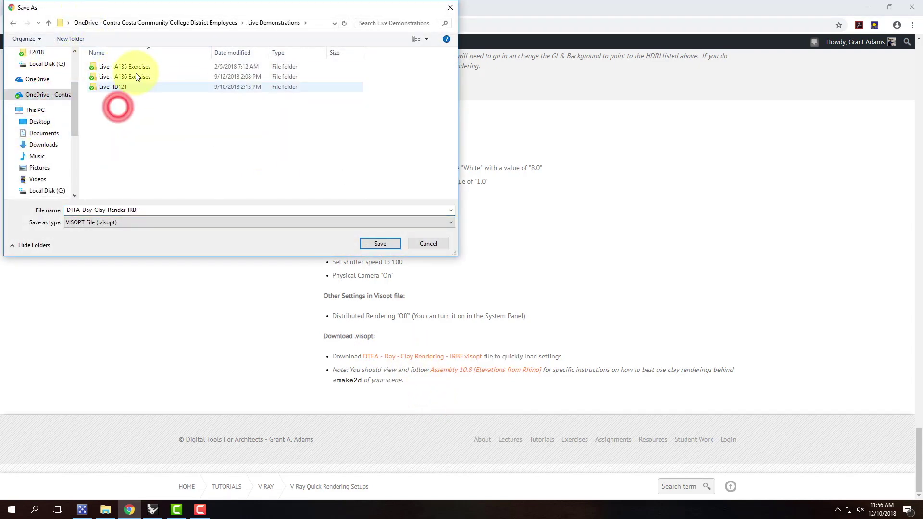
double_click(139, 80)
scroll(174, 192, down, 8)
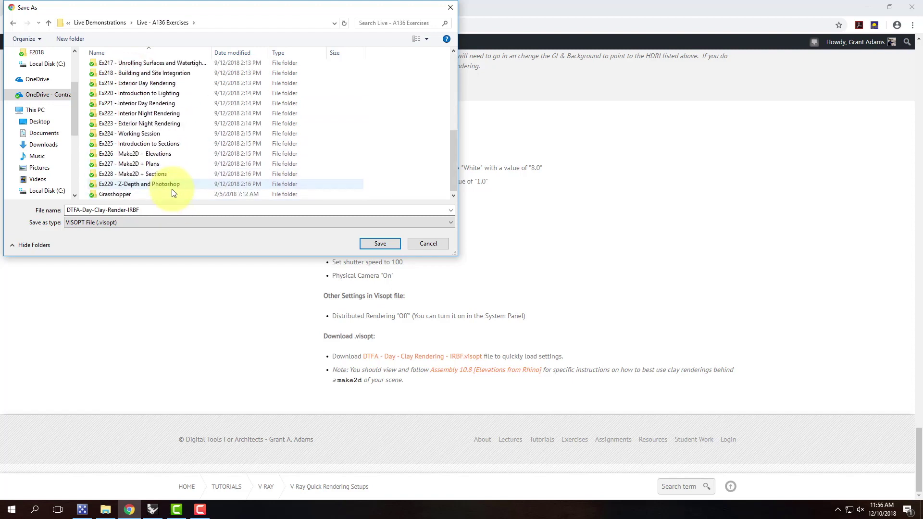
double_click(163, 164)
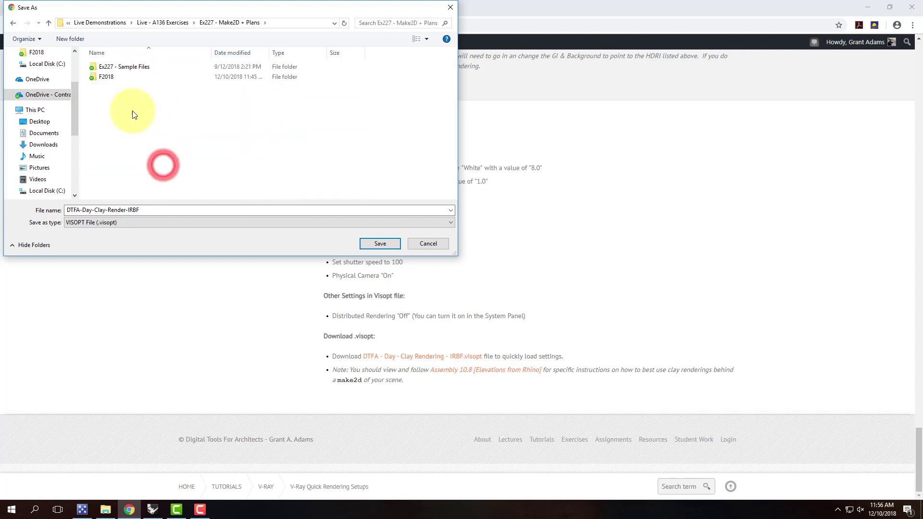
double_click(110, 78)
click(380, 243)
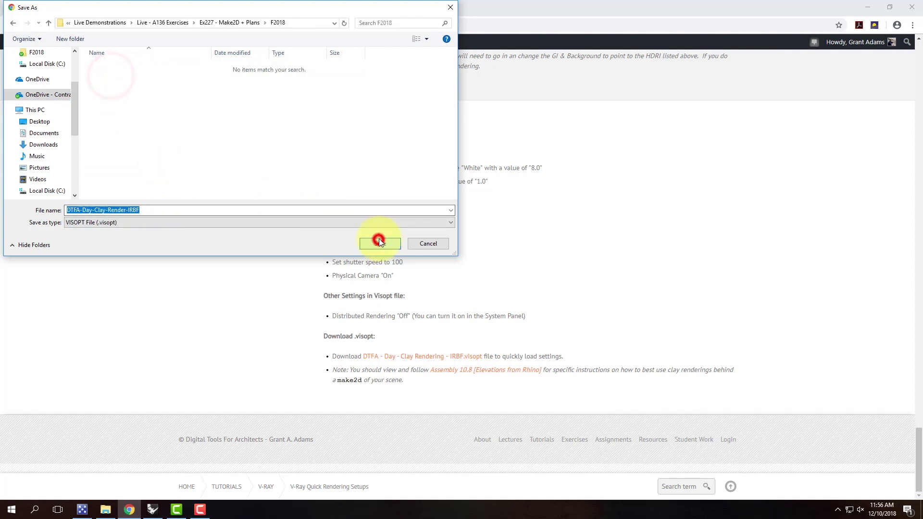
Switch back to Rhino and load the downloaded clay rendering visopt file from the Ex227 - Make2D + Plans F2018 folder
click(152, 511)
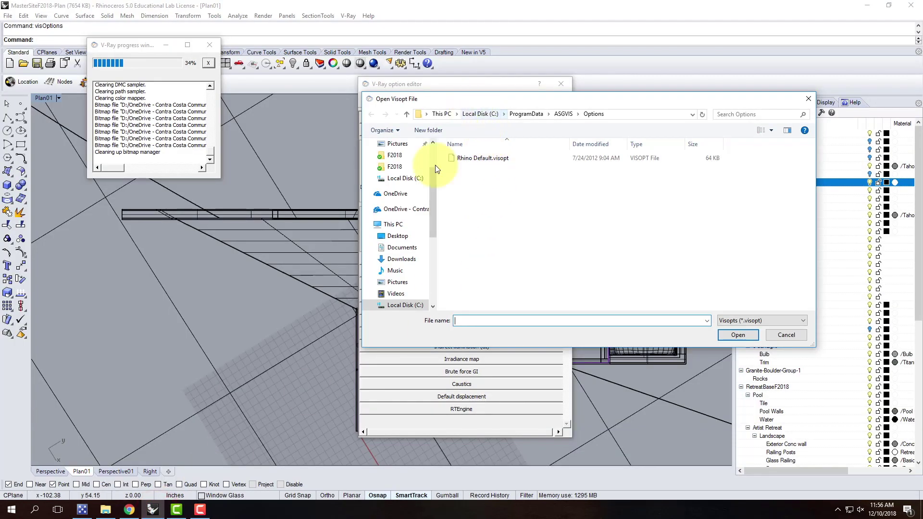
click(404, 209)
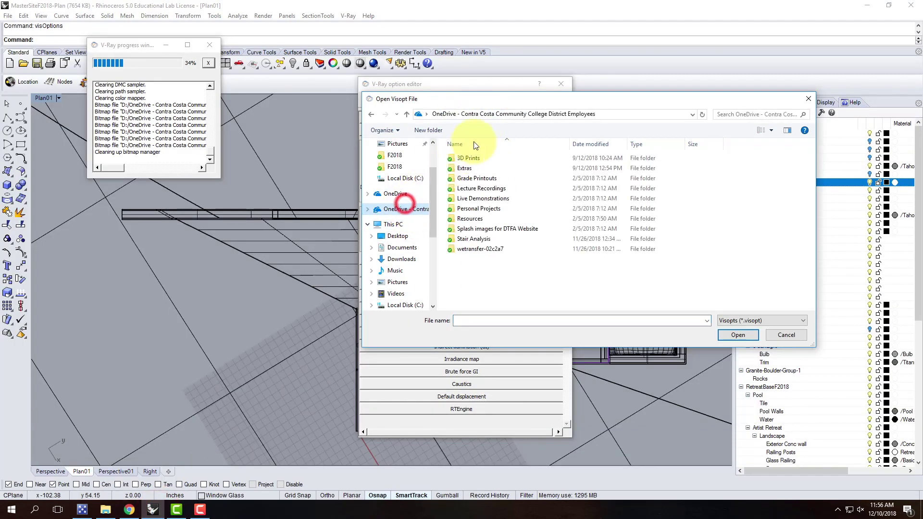
double_click(490, 200)
double_click(482, 168)
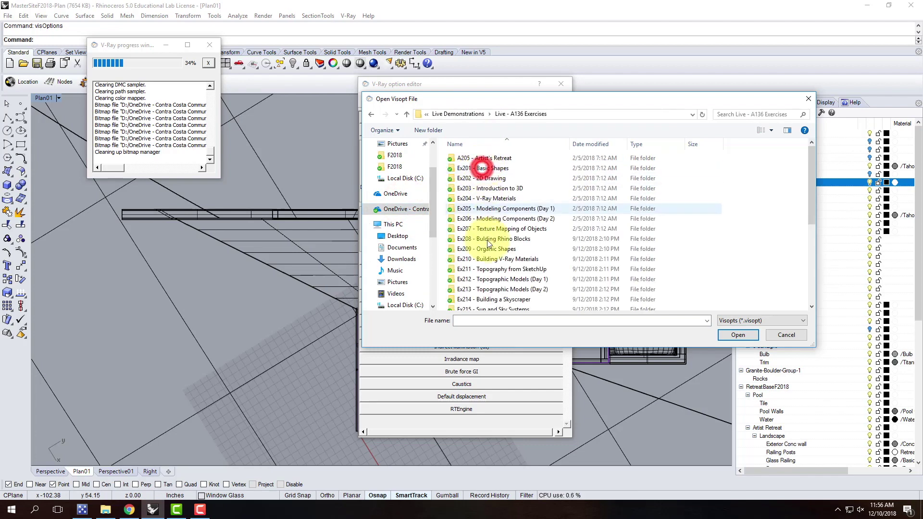
scroll(483, 192, down, 5)
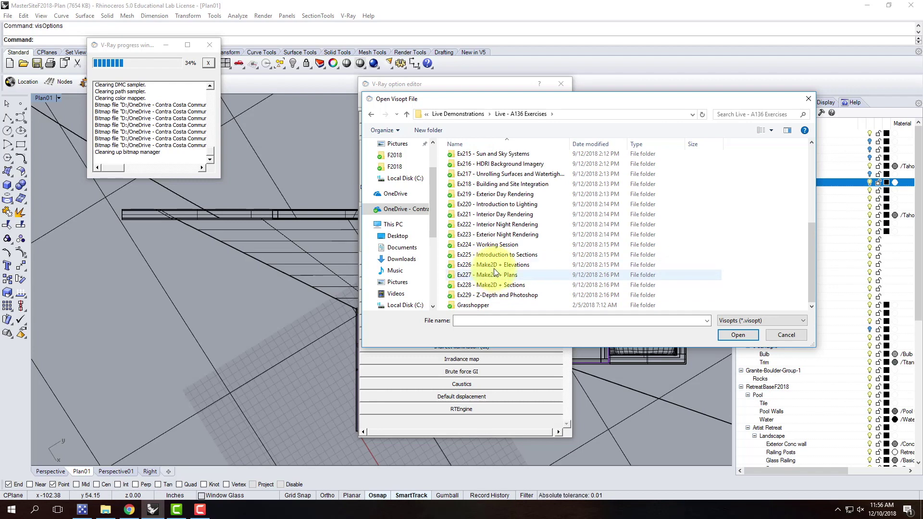
click(495, 275)
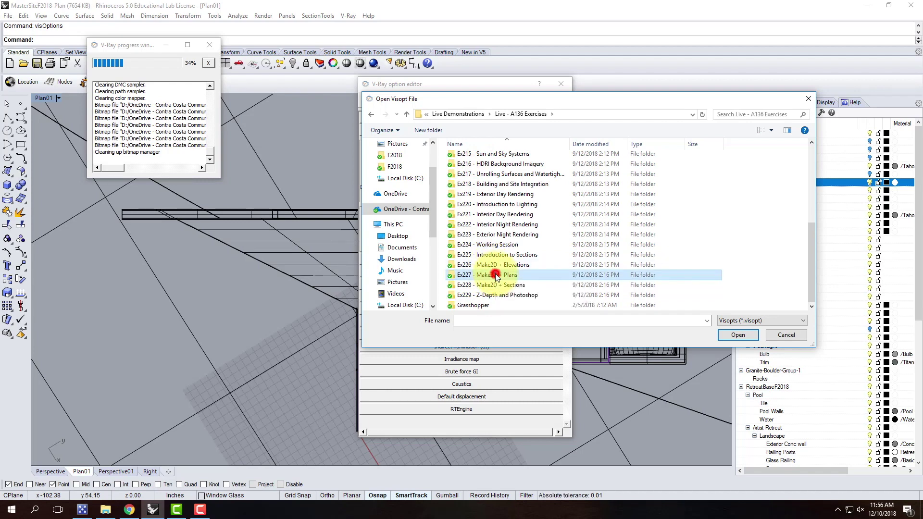
double_click(495, 275)
double_click(478, 167)
click(480, 159)
click(738, 335)
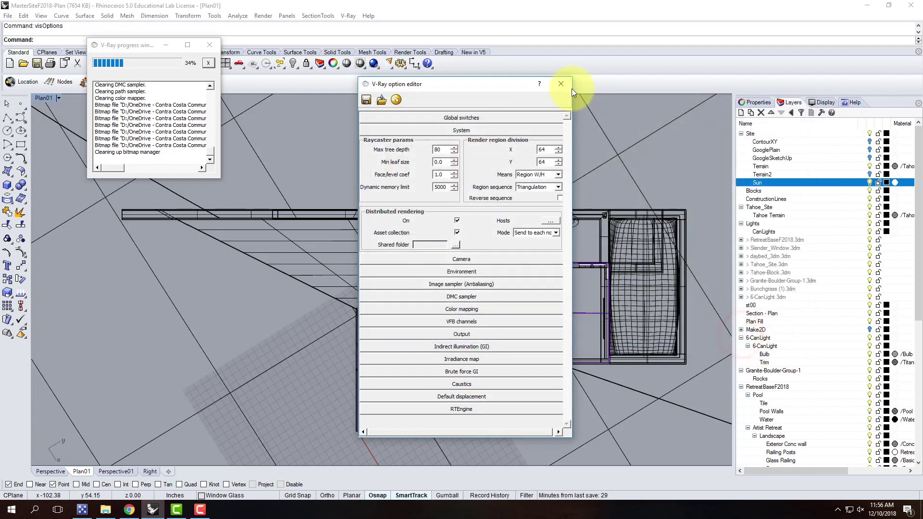
Close the V-Ray option editor, test-render Plan01 with the clay settings and close the frame buffer
click(562, 85)
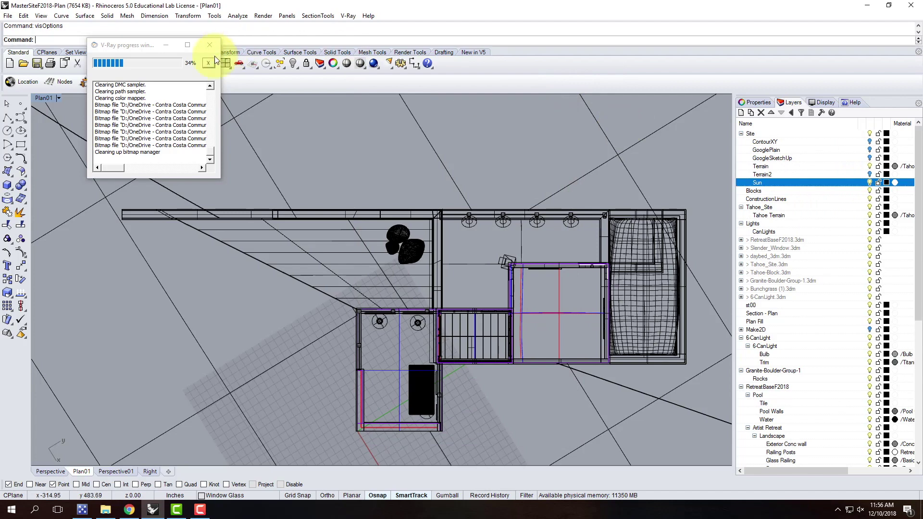
click(373, 63)
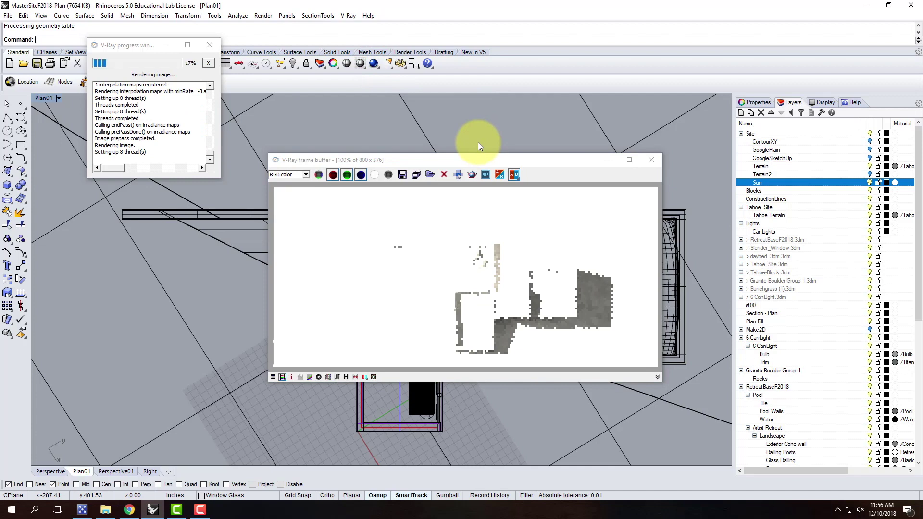
click(650, 160)
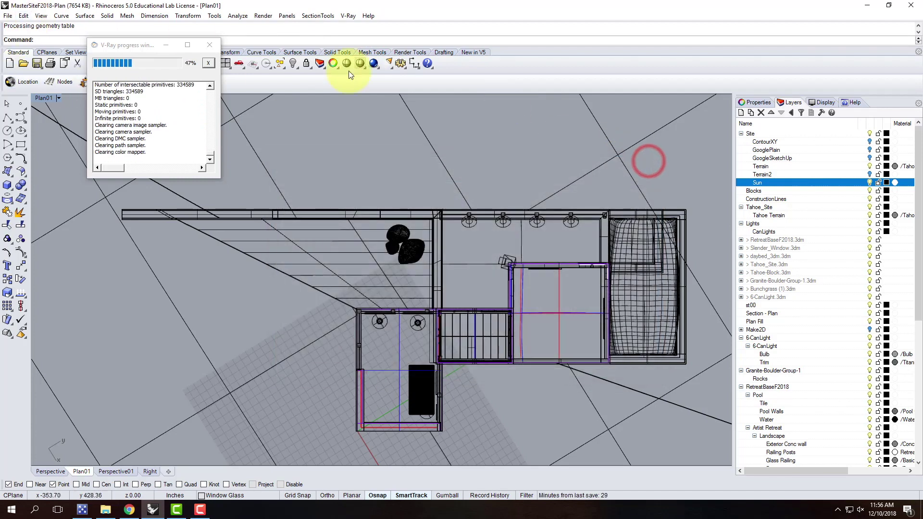
In the V-Ray output options, match the image aspect ratio to the Plan01 view and lock it
click(348, 16)
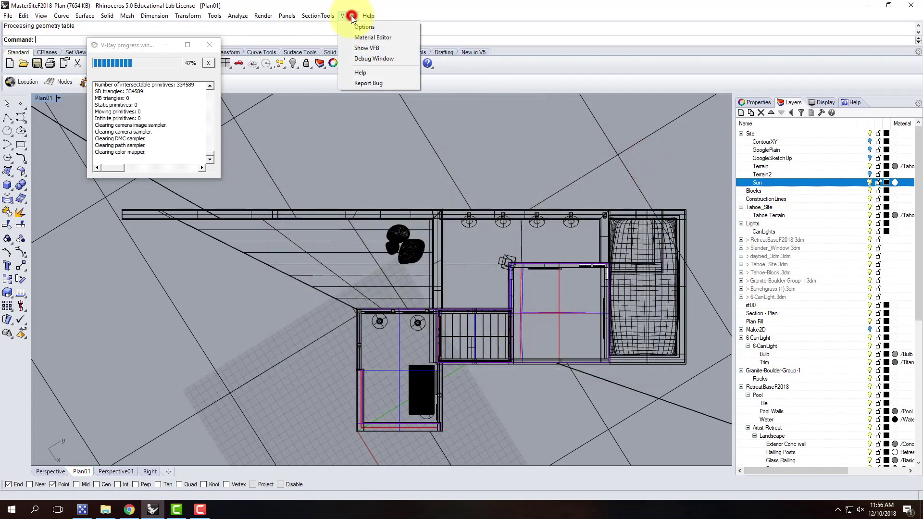
click(364, 28)
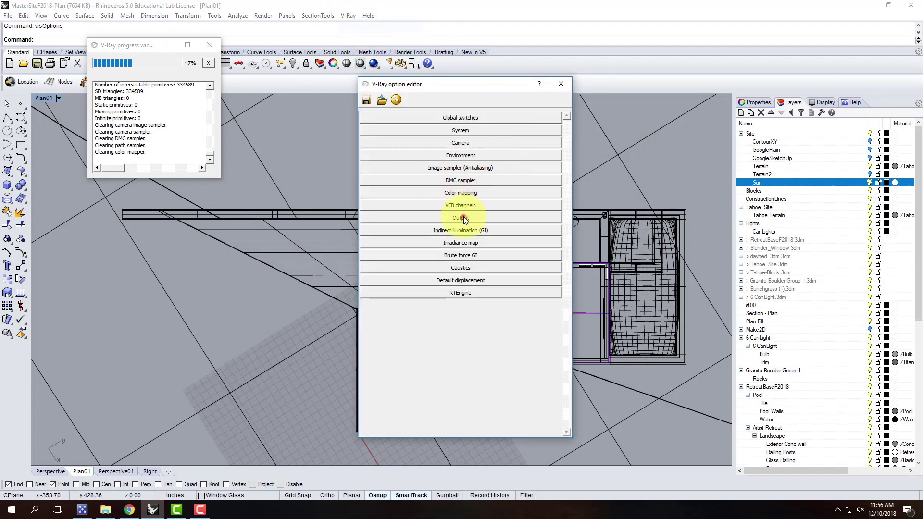
click(462, 218)
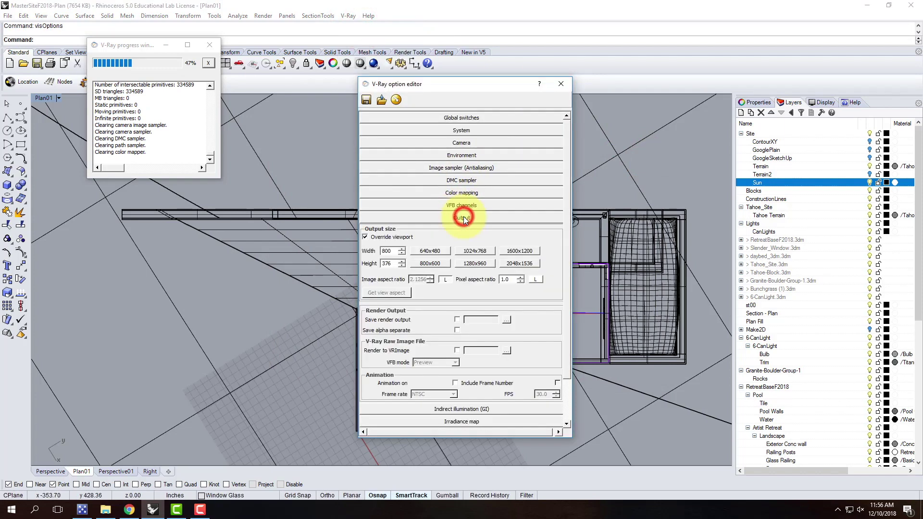
click(447, 278)
click(399, 293)
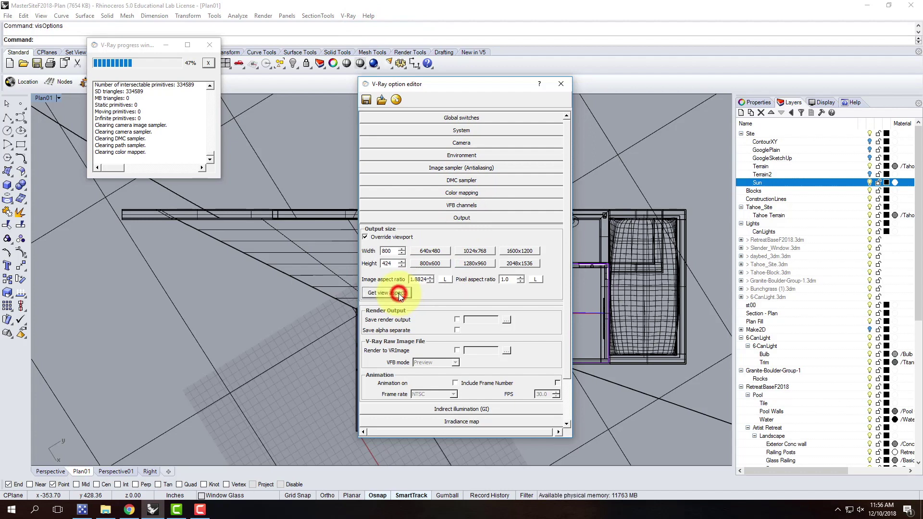
click(448, 279)
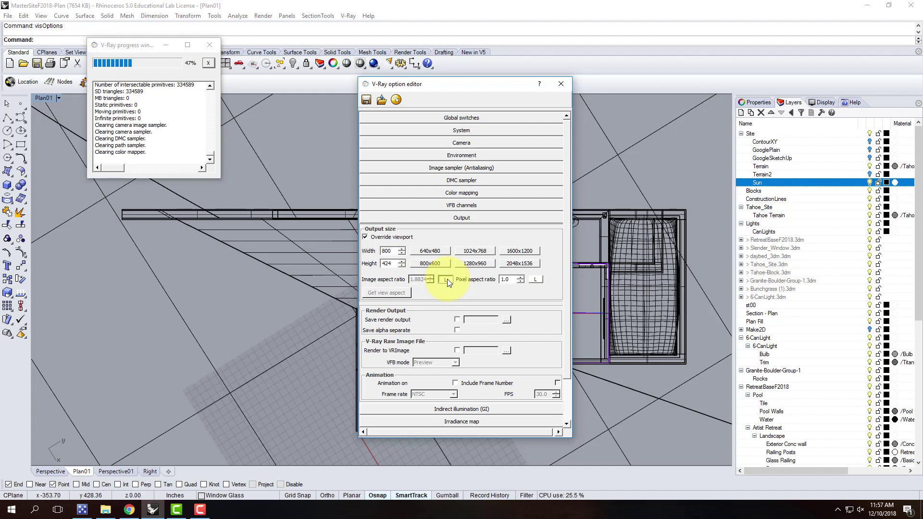
Choose the 2048x1536 output size with the aspect locked, close the option editor and render Plan01
click(516, 265)
click(561, 84)
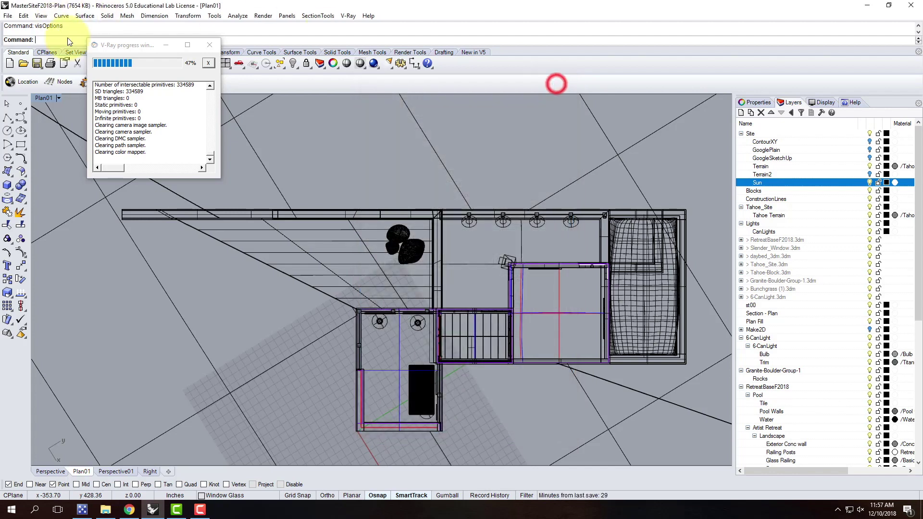
click(374, 64)
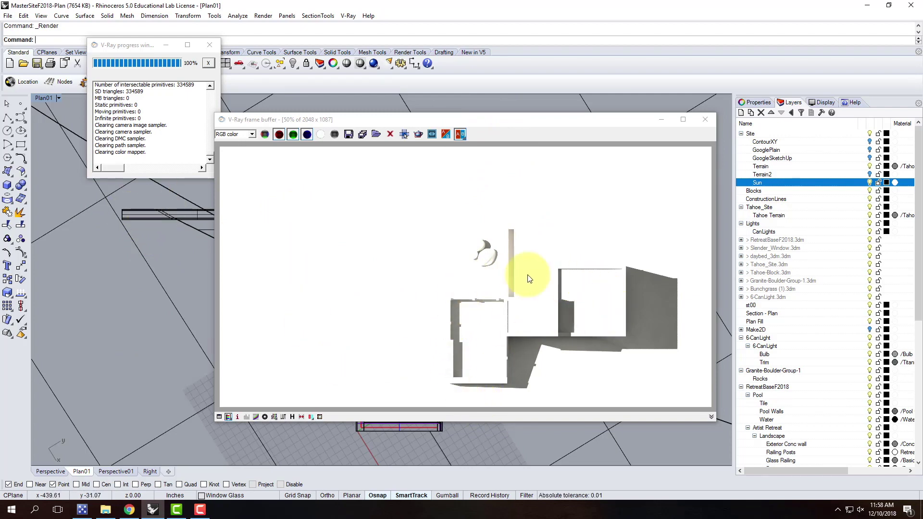
Save all image channels of the render as JPEG files named Plan01-Clay01 in the Ex227 - Make2D + Plans F2018 folder
click(362, 135)
click(343, 242)
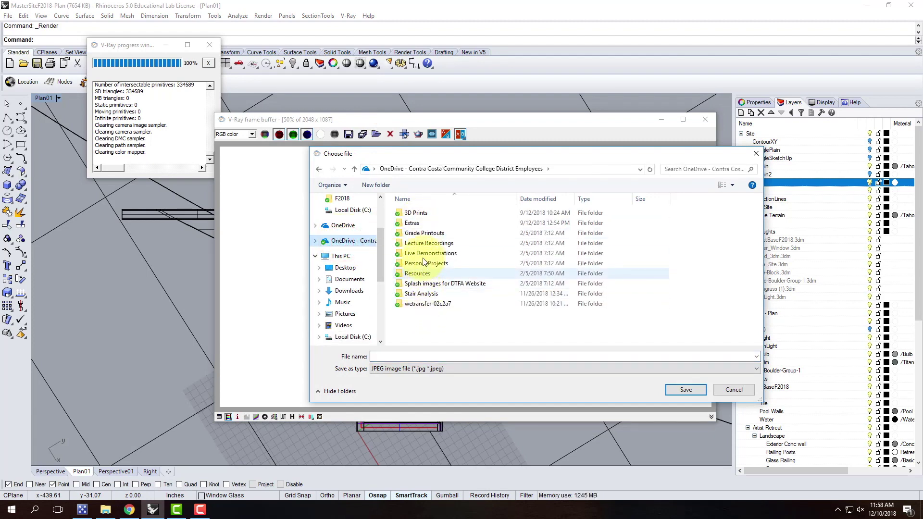
double_click(426, 252)
double_click(430, 223)
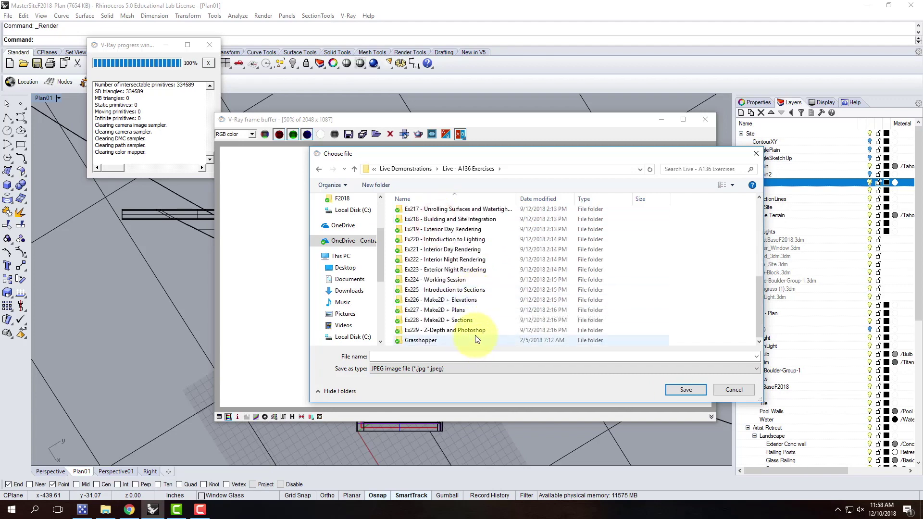
double_click(472, 311)
double_click(412, 223)
click(421, 356)
text(Plan01)
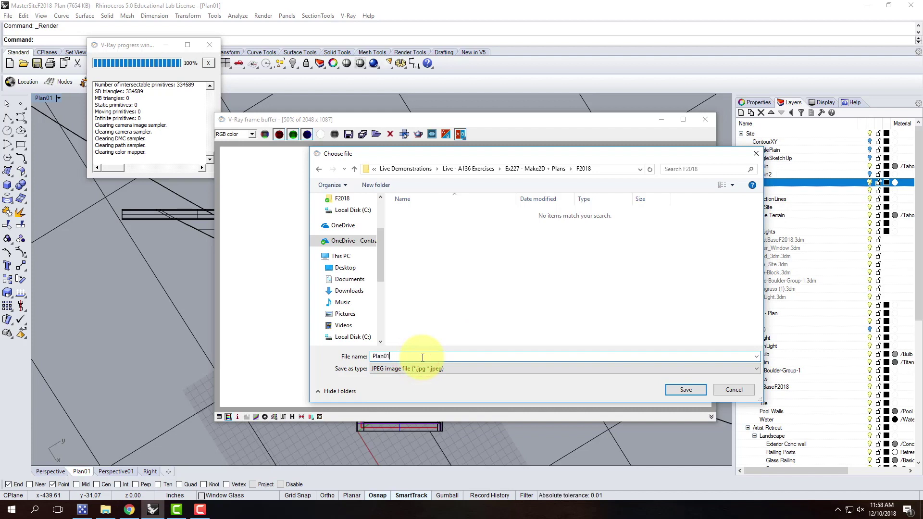
text(-Cla)
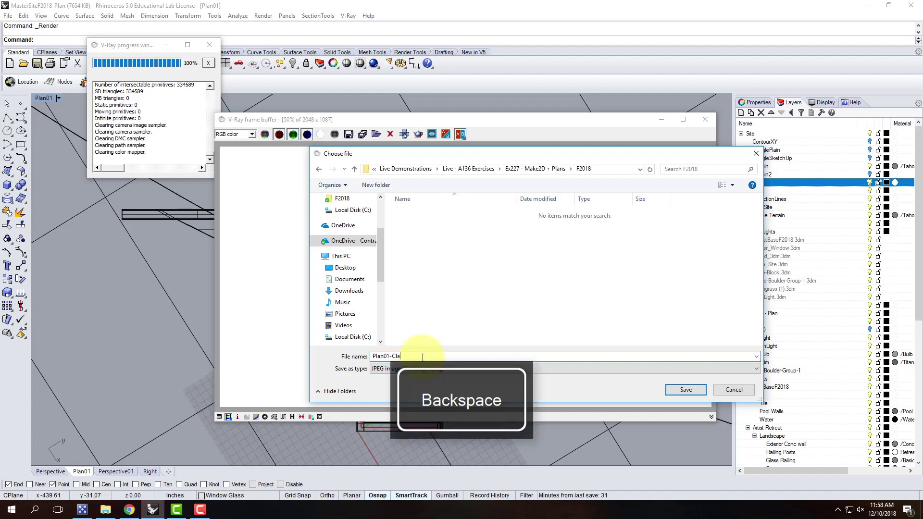
text(y01)
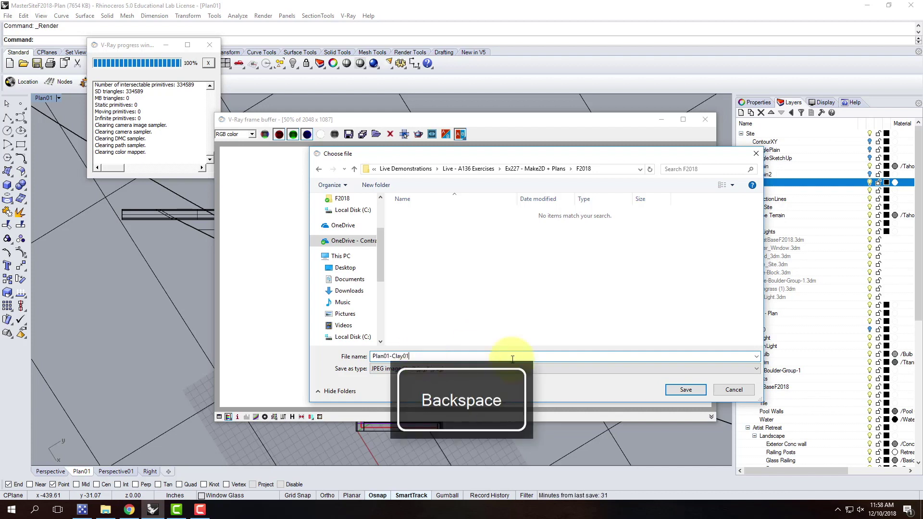
click(685, 390)
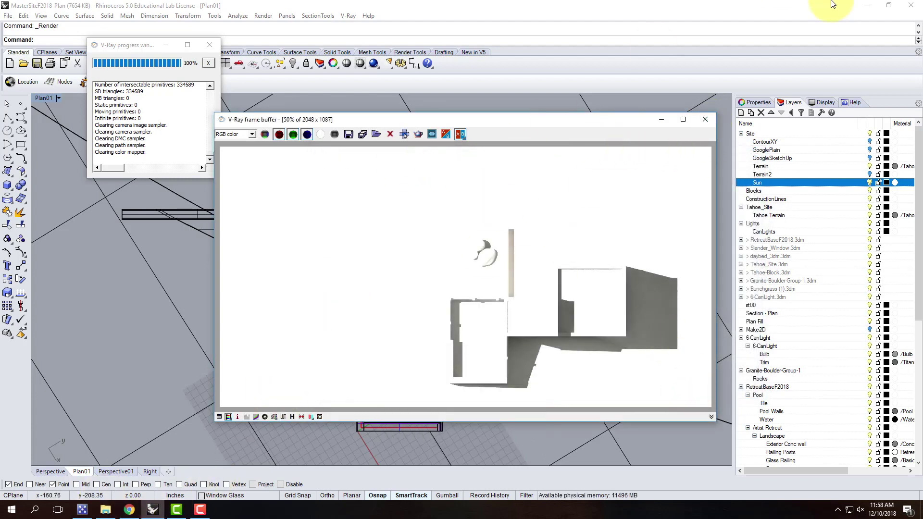
Minimize Rhino, the V-Ray frame buffer and Chrome, move the V-Ray progress window aside and launch Illustrator from the desktop
click(866, 5)
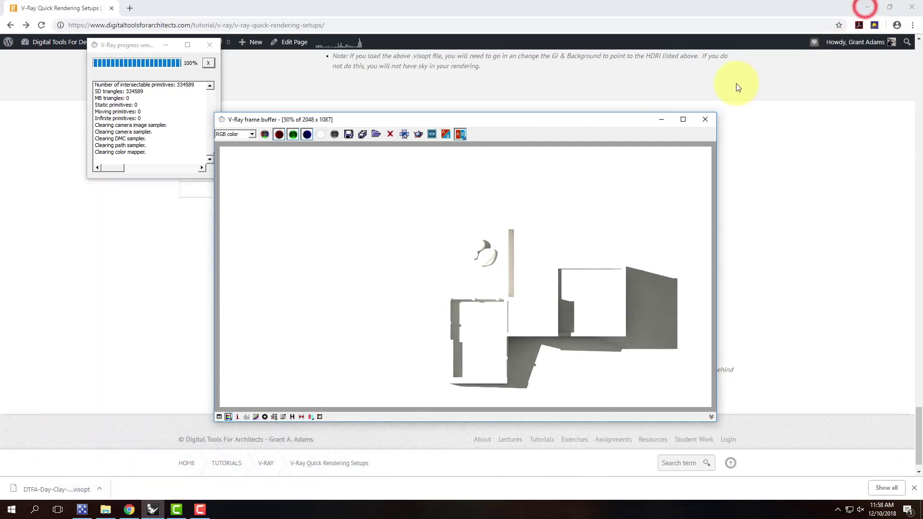
click(662, 119)
click(865, 8)
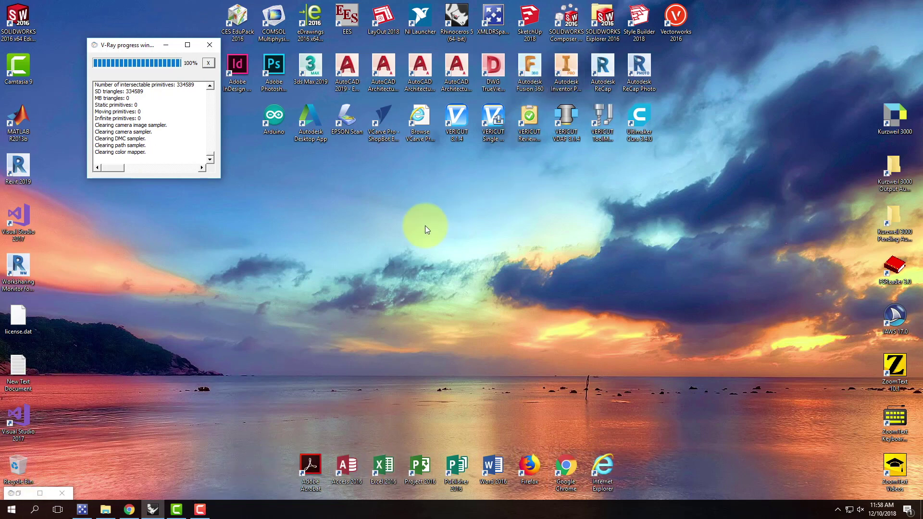
drag(140, 45, 121, 133)
click(208, 65)
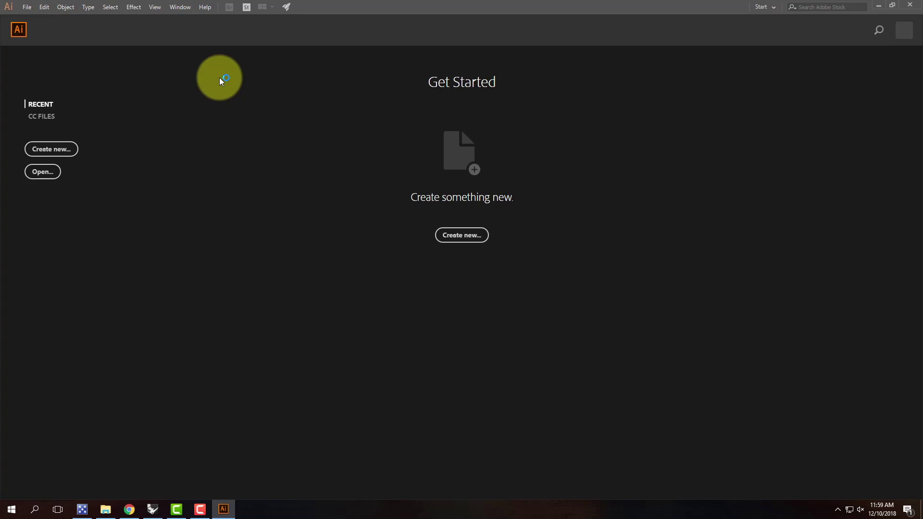
Start opening a file and browse to the Ex227 - Make2D + Plans folder within Live Demonstrations, Live - A136 Exercises
click(29, 8)
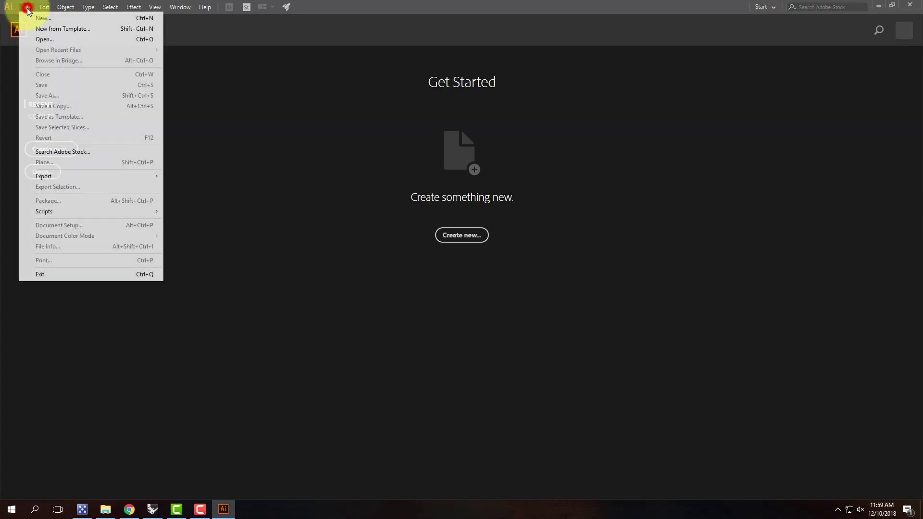
click(52, 40)
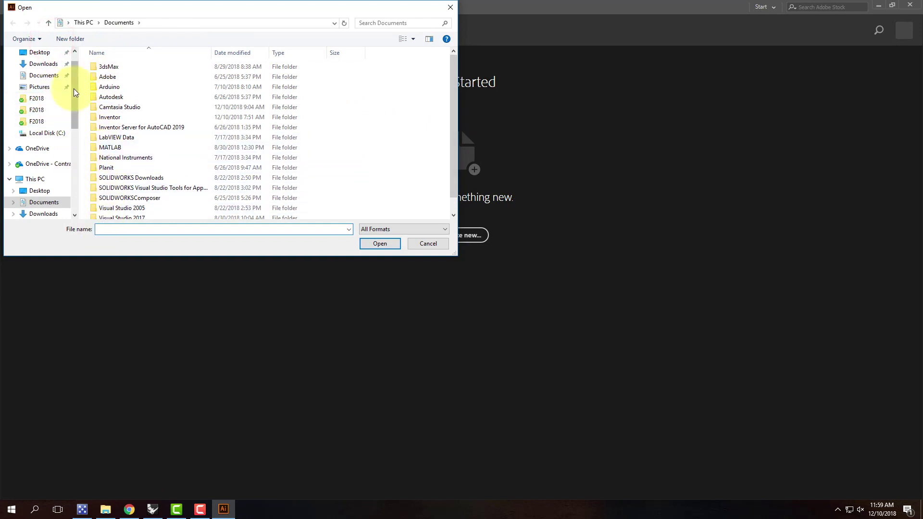
click(48, 99)
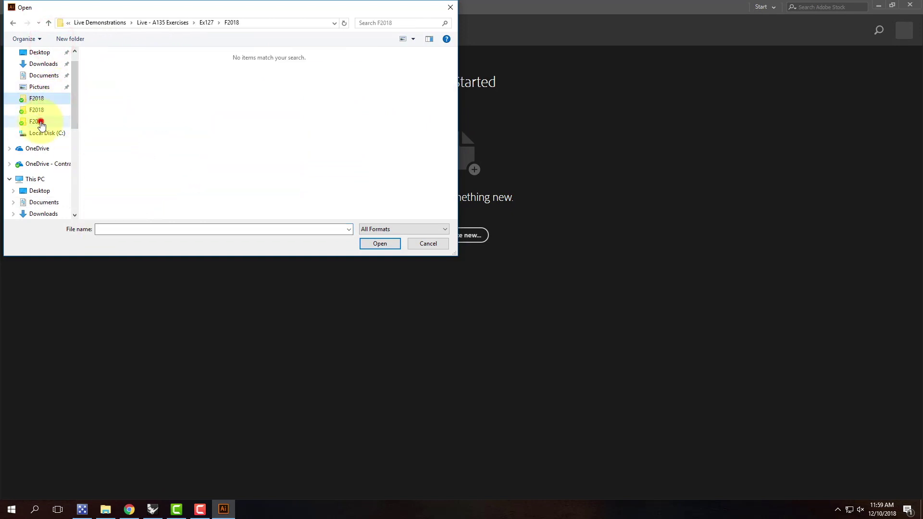
click(45, 113)
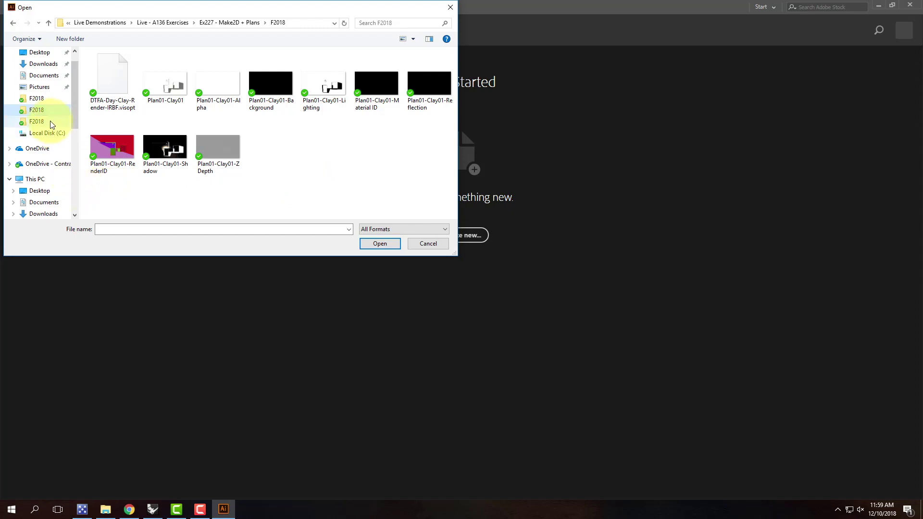
click(38, 163)
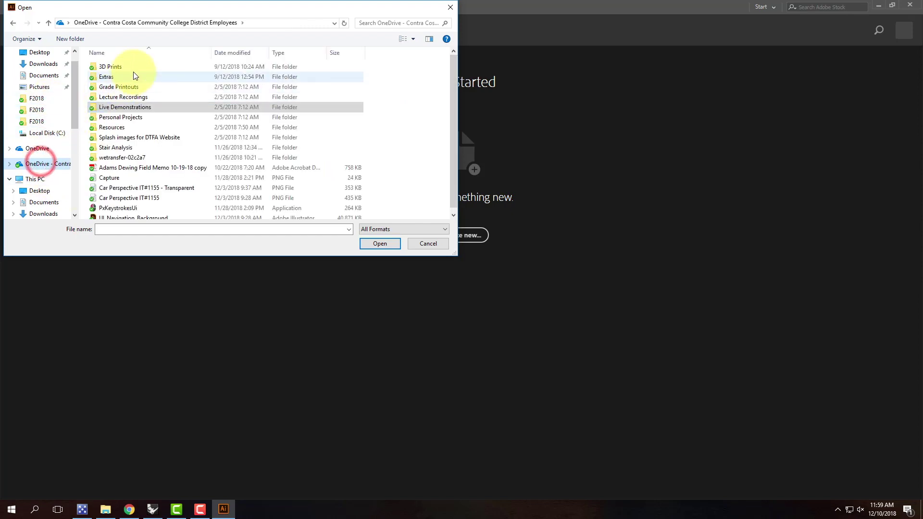
double_click(120, 108)
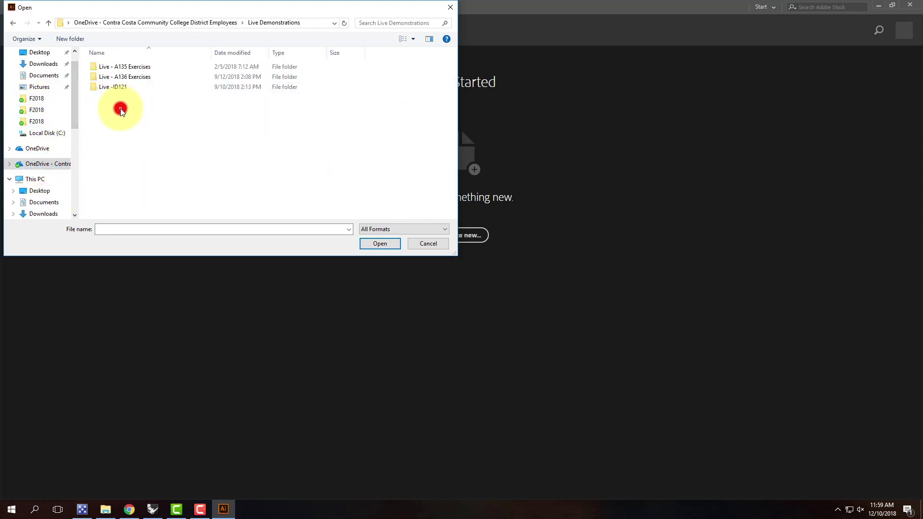
double_click(123, 77)
scroll(159, 188, down, 4)
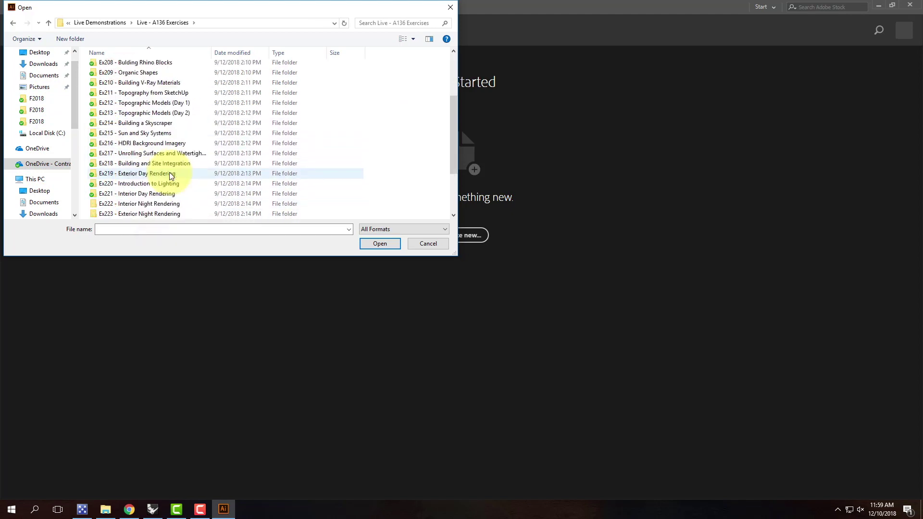
scroll(151, 205, down, 2)
double_click(158, 184)
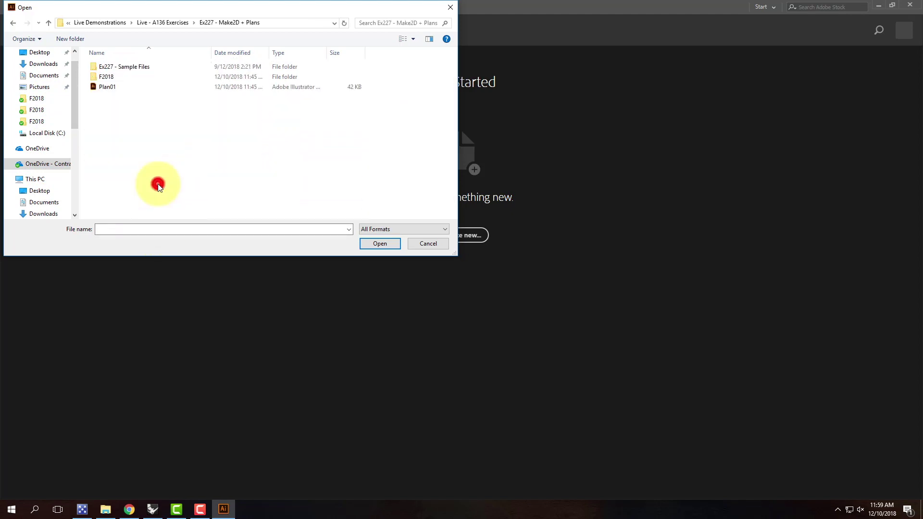
Open the Plan01 Illustrator file from the Ex227 - Make2D + Plans folder and dismiss the welcome tour
click(108, 87)
click(110, 77)
double_click(111, 77)
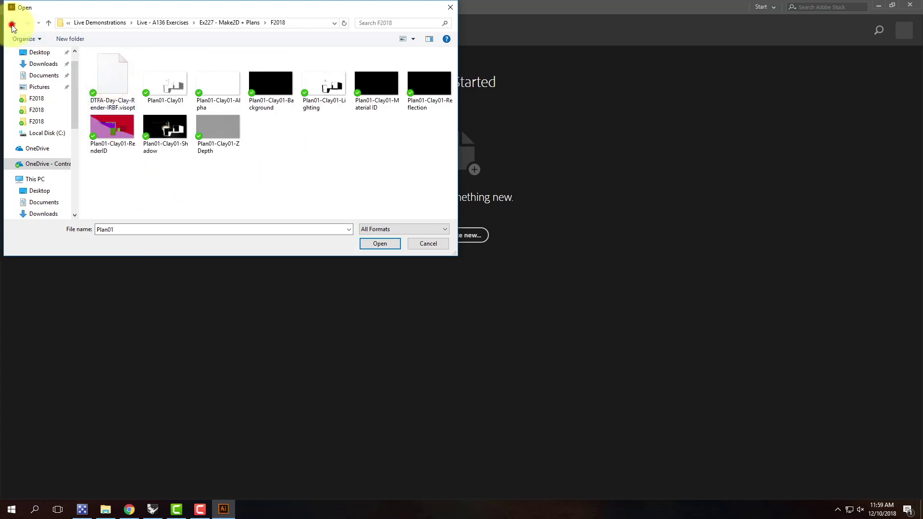
click(13, 23)
click(108, 87)
click(385, 244)
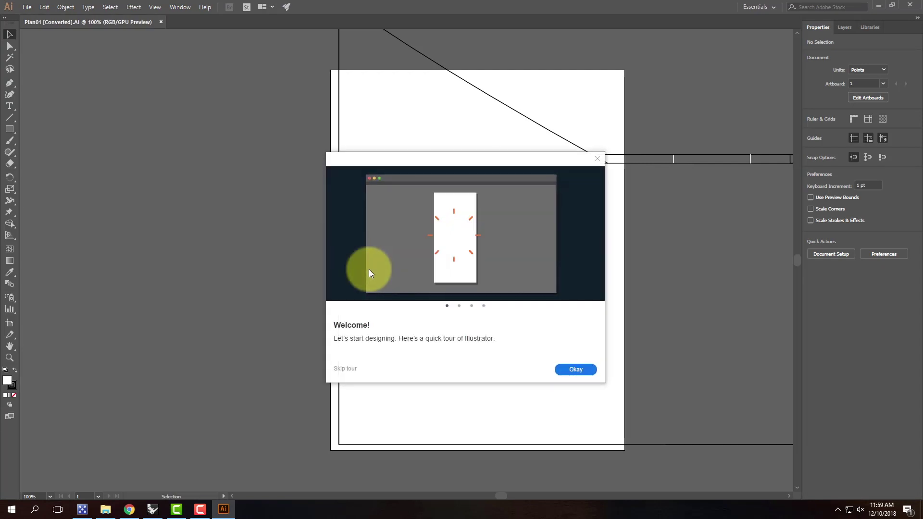
key(ctrl+0)
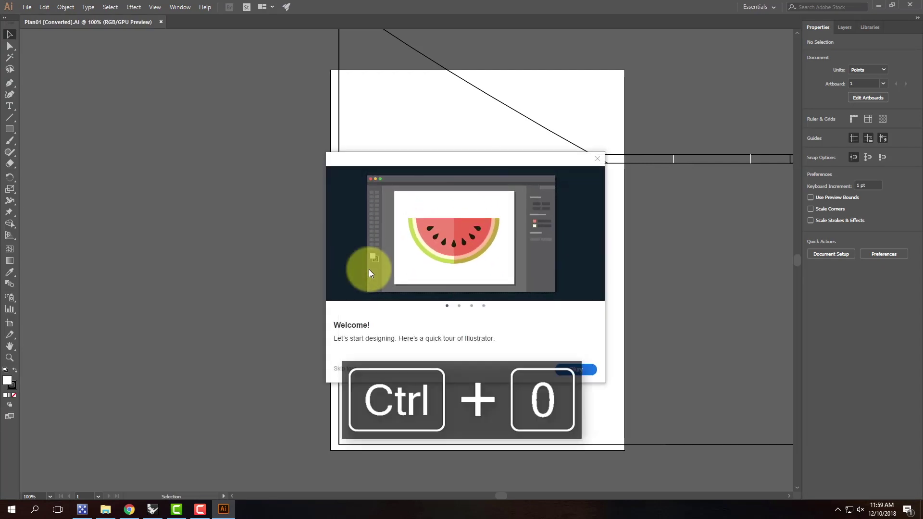
click(597, 159)
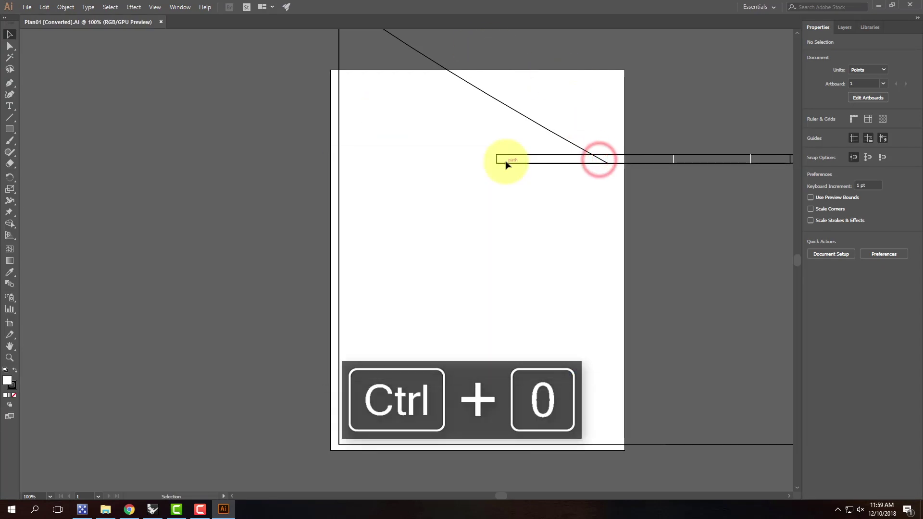
Resize the artboard to fit the plan drawing's outer rectangle, about 1886 by 880 pt, and leave artboard editing
key(ctrl+minus)
key(ctrl+minus)
key(ctrl+minus)
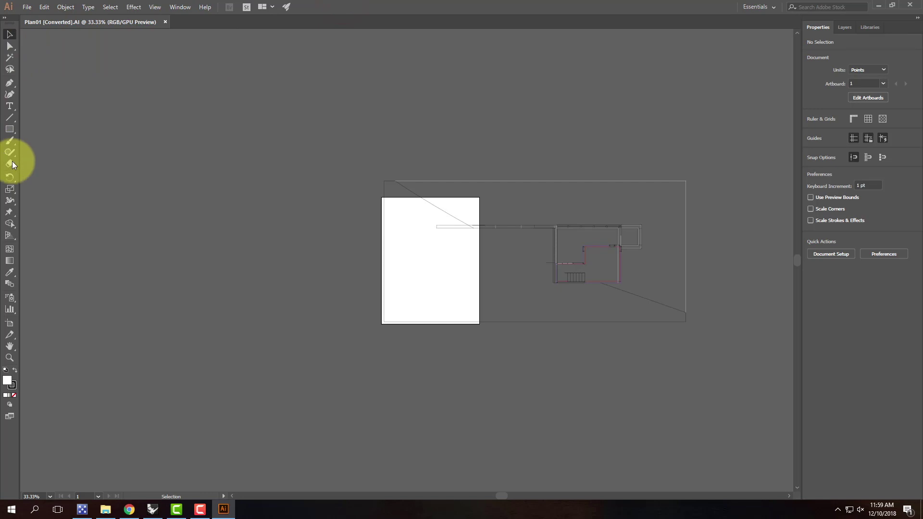
click(8, 325)
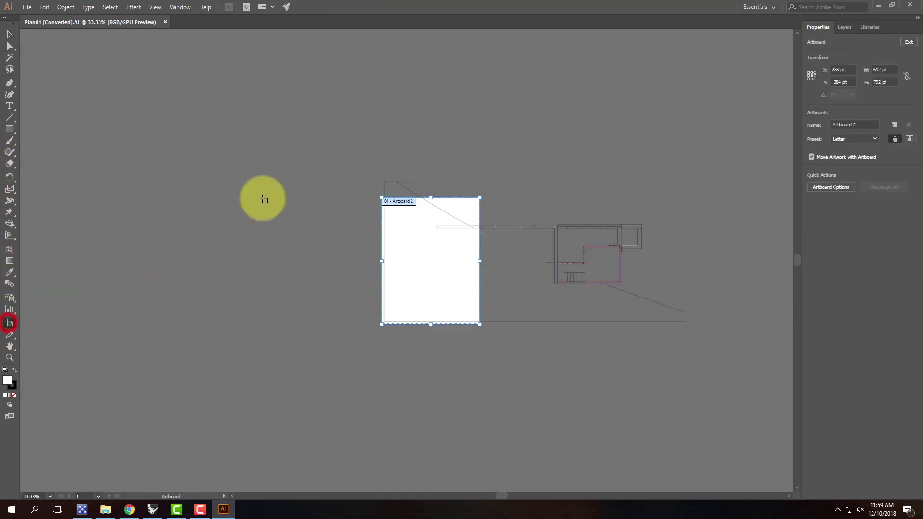
drag(382, 197, 384, 182)
drag(480, 324, 688, 323)
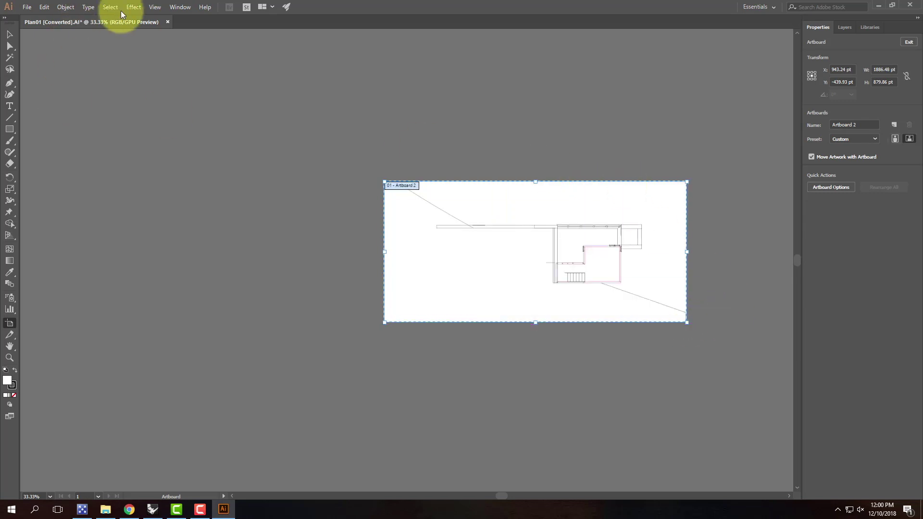
click(11, 36)
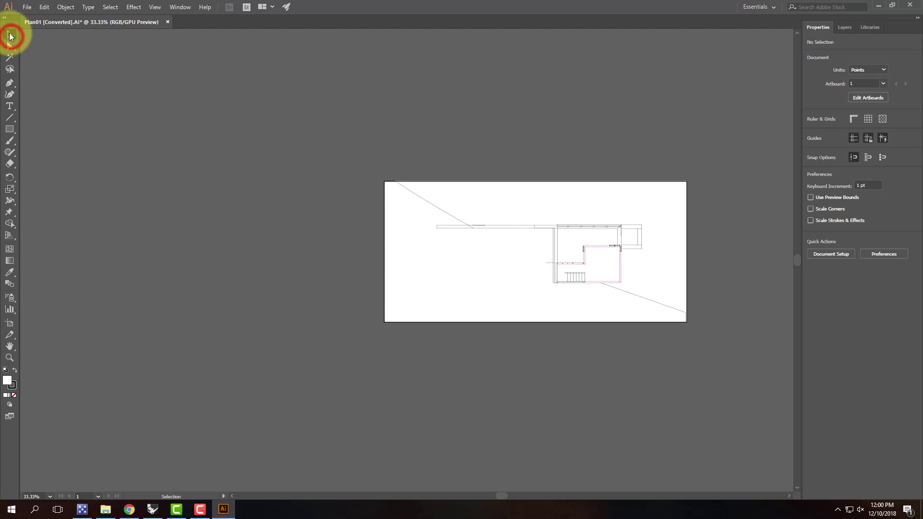
key(ctrl+0)
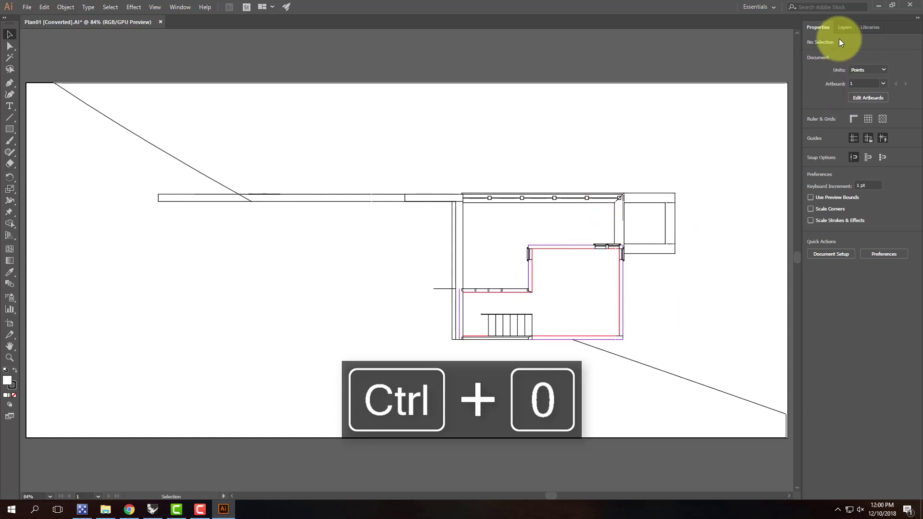
Create a new layer above the Make2D layers and name it Visible
click(844, 27)
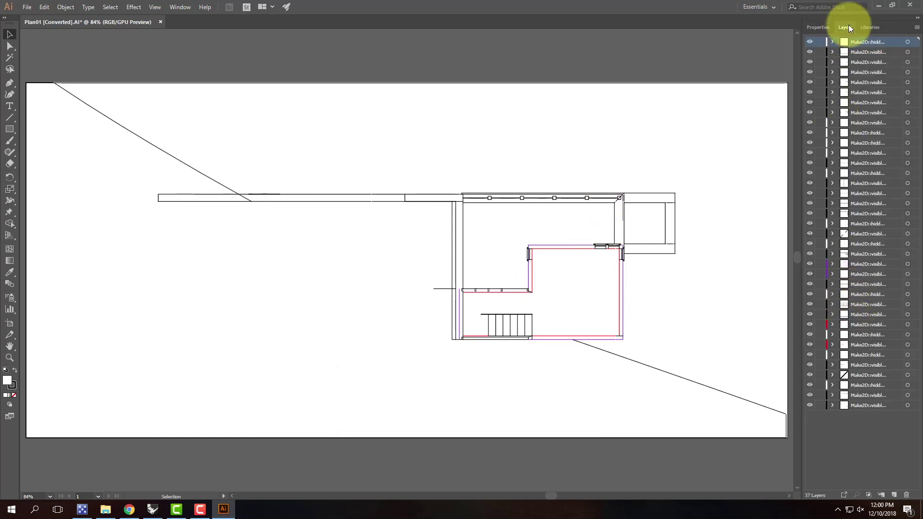
click(894, 496)
double_click(861, 44)
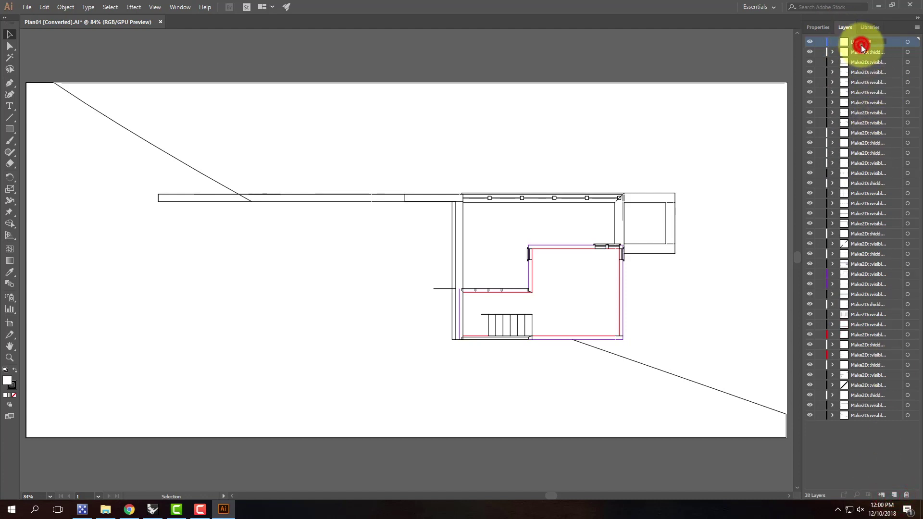
text(Visible)
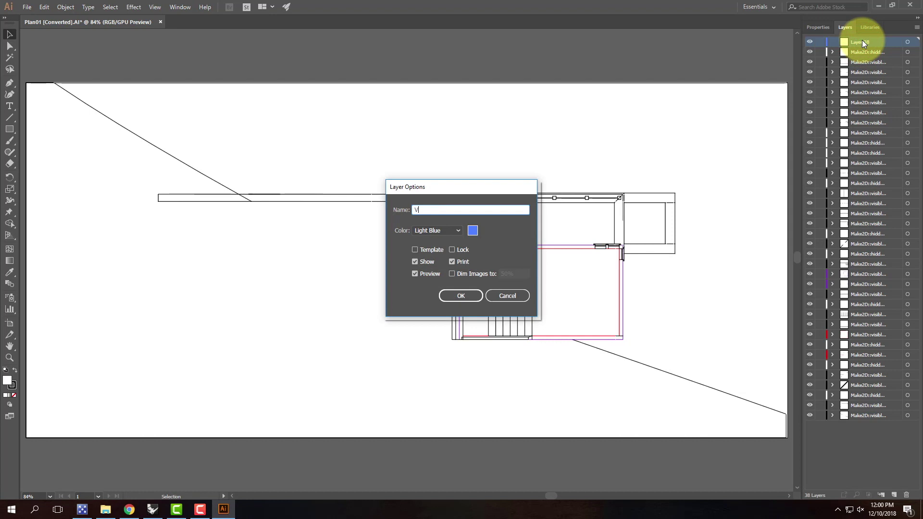
key(Return)
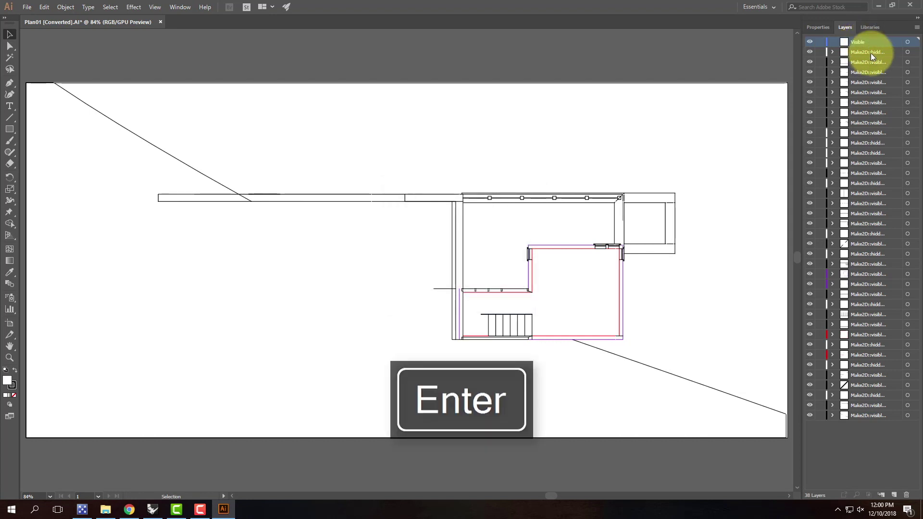
Create another layer named Hidden and reorder the stack so that Visible sits above it
click(893, 498)
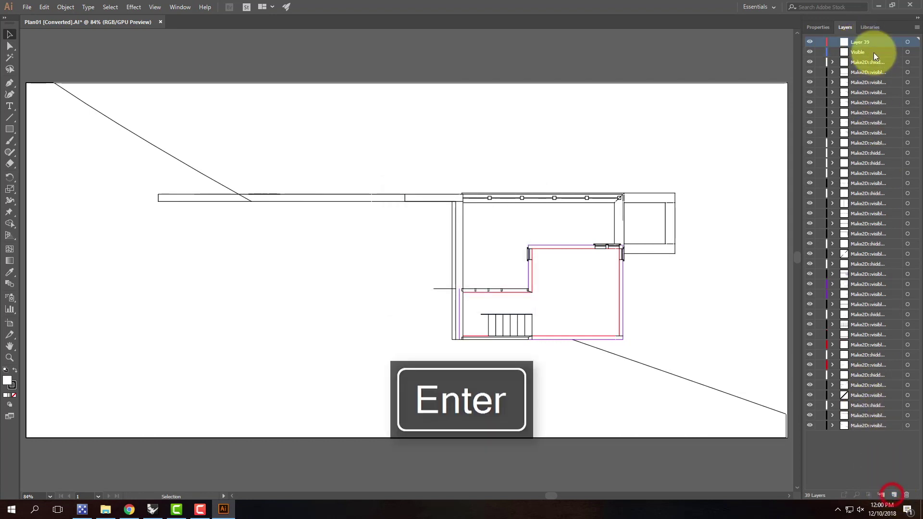
double_click(865, 44)
text(Hidden)
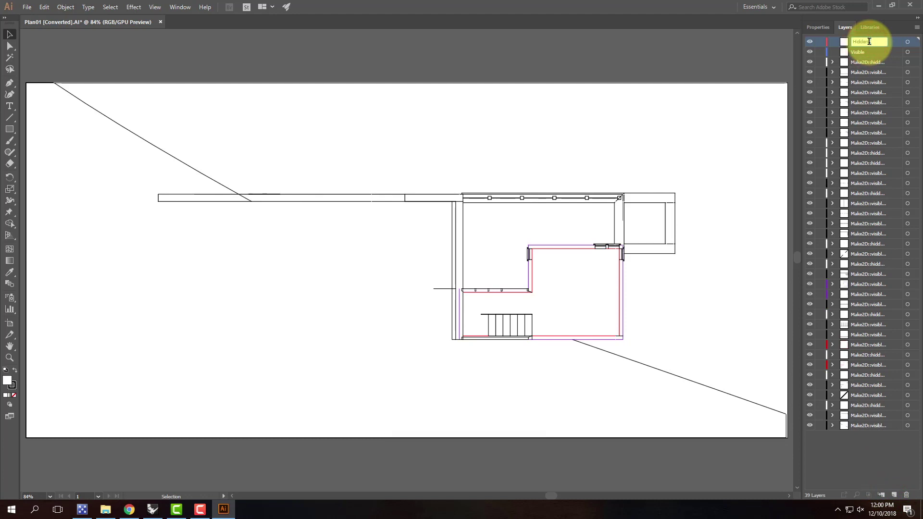
key(Return)
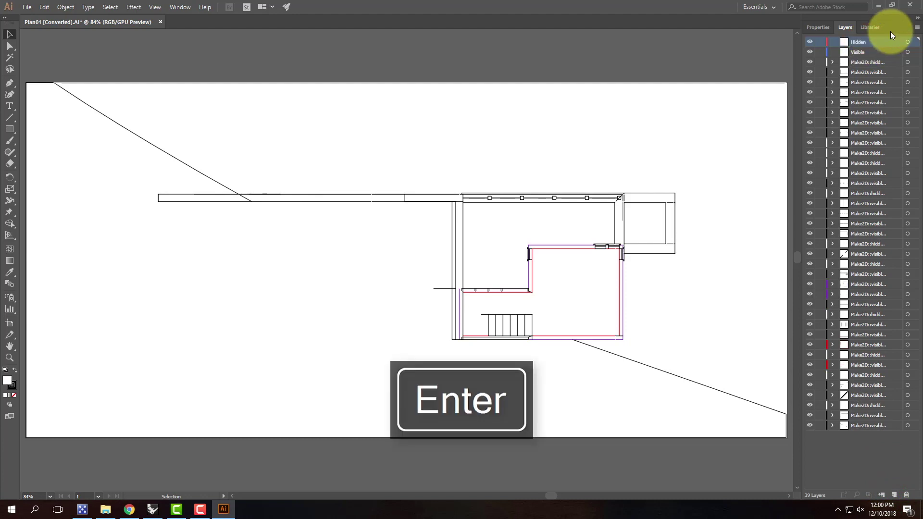
mouse_move(881, 49)
mouse_down()
mouse_move(871, 29)
mouse_move(879, 40)
mouse_up()
Move all the white-coded hidden-line Make2D layers into the Hidden layer and collapse it
click(878, 62)
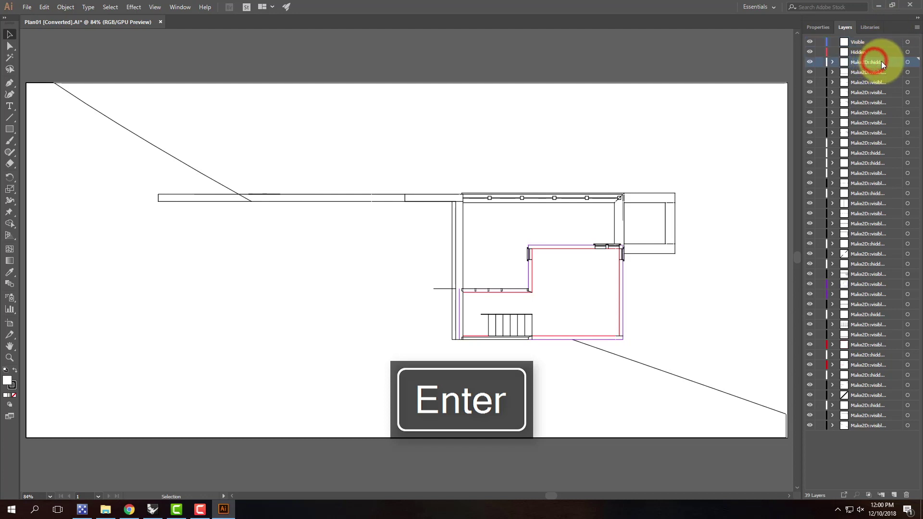
ctrl+click(861, 144)
ctrl+click(867, 153)
ctrl+click(870, 164)
ctrl+click(870, 173)
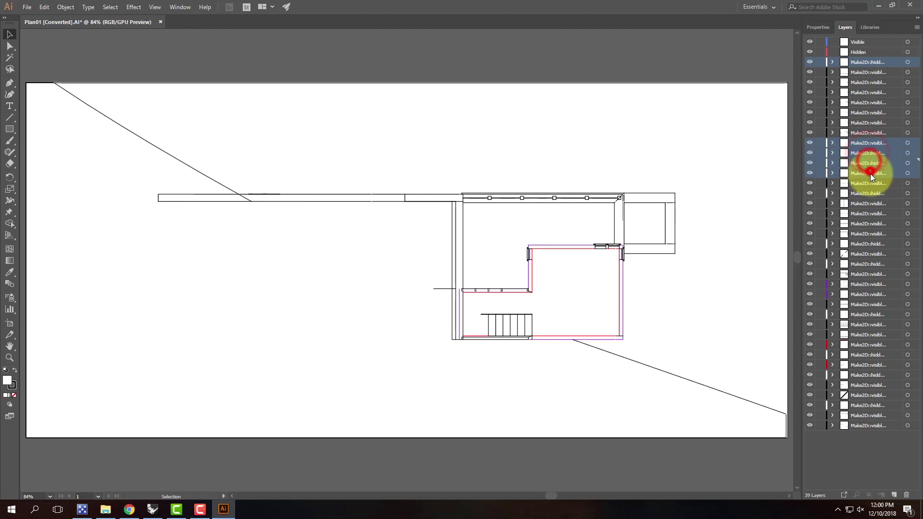
ctrl+click(870, 192)
ctrl+click(867, 244)
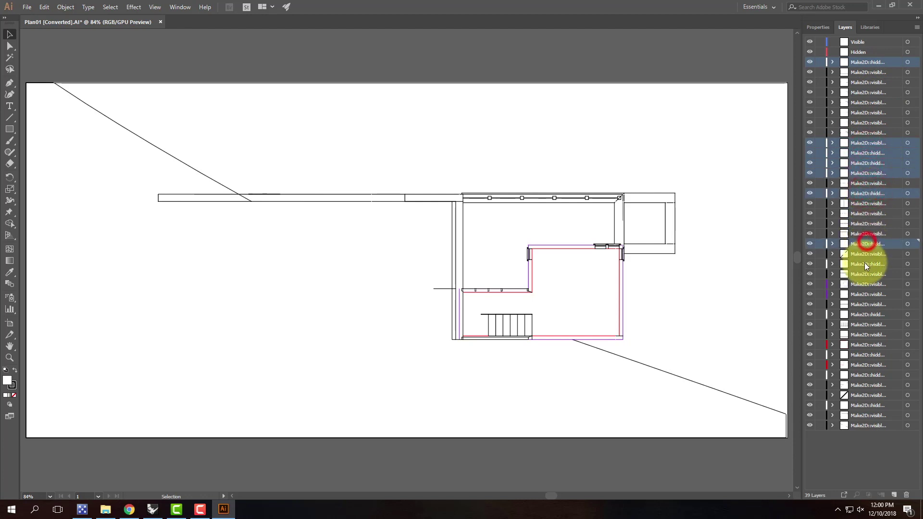
ctrl+click(865, 264)
ctrl+click(867, 314)
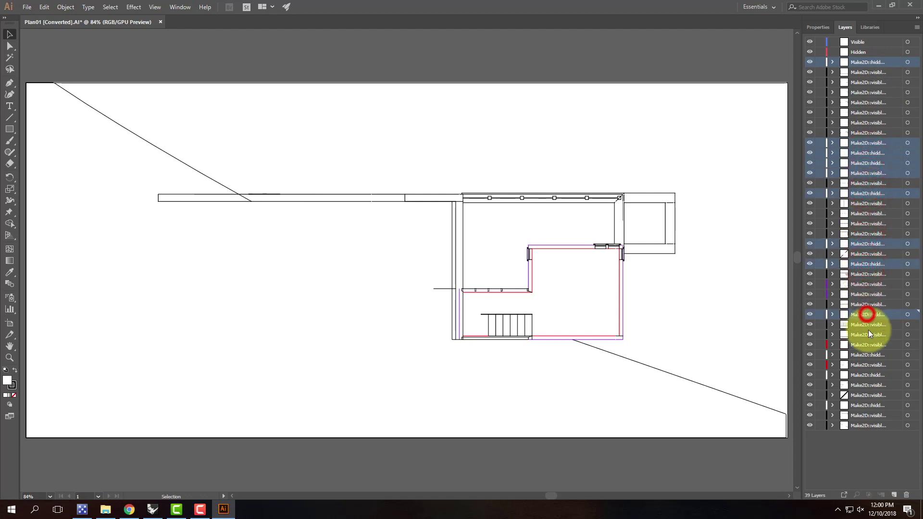
ctrl+click(873, 355)
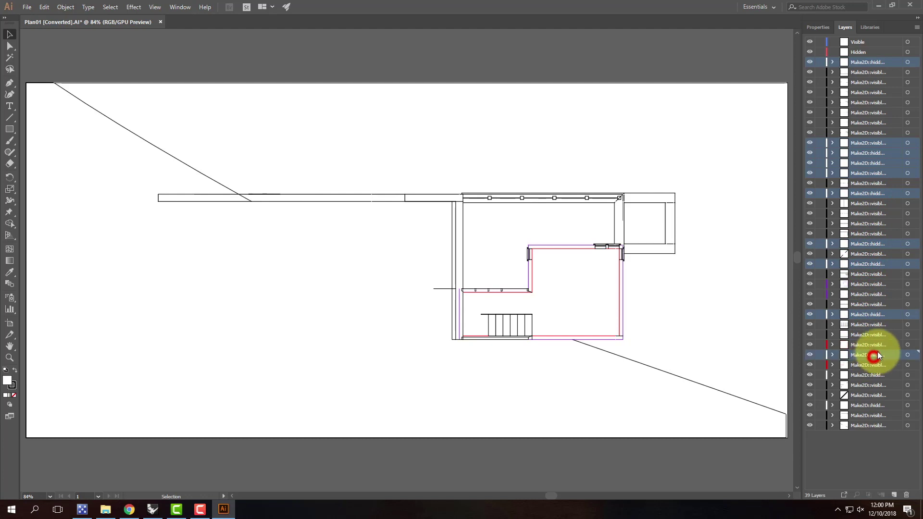
ctrl+click(872, 375)
ctrl+click(872, 406)
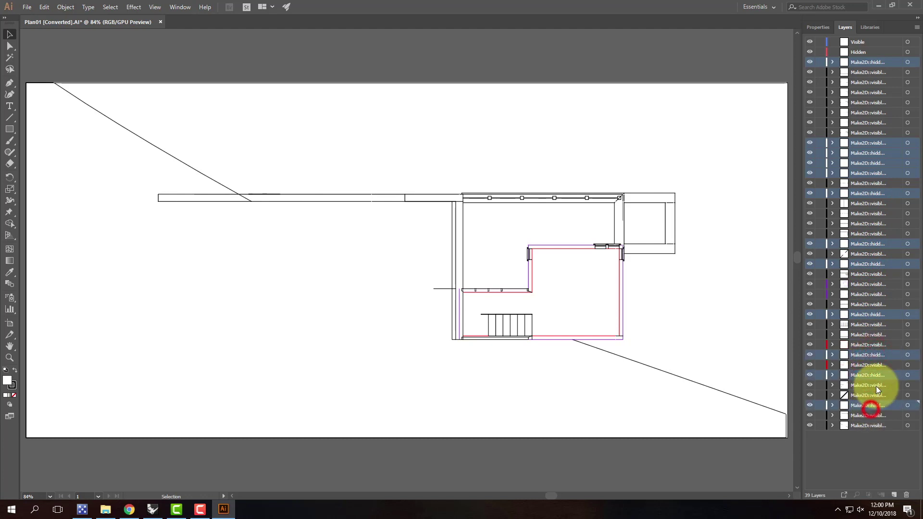
drag(860, 59, 862, 53)
click(833, 52)
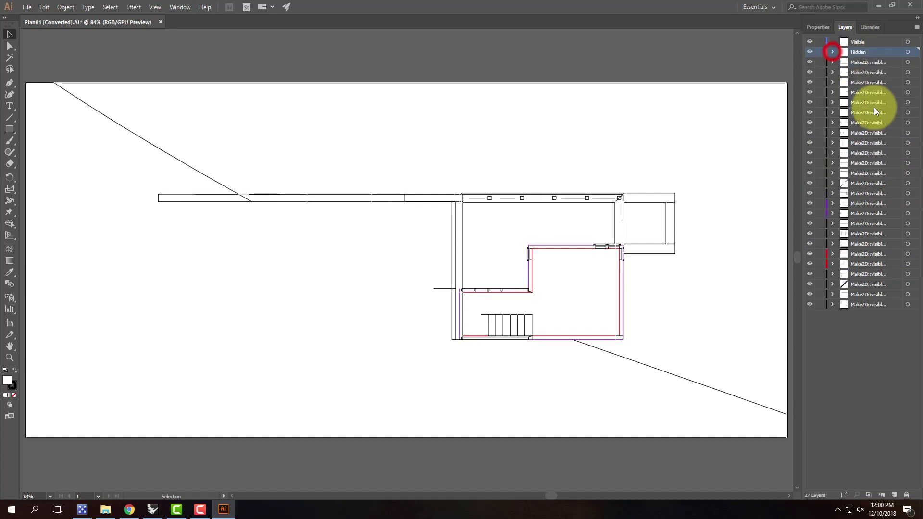
Move all the remaining visible-line Make2D layers into the Visible layer and collapse it
click(867, 62)
shift+click(870, 304)
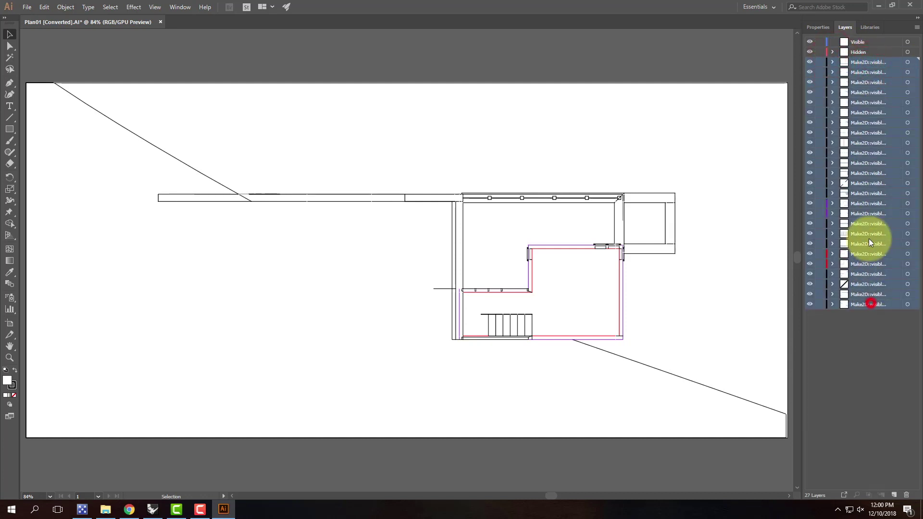
drag(866, 58, 854, 42)
click(833, 43)
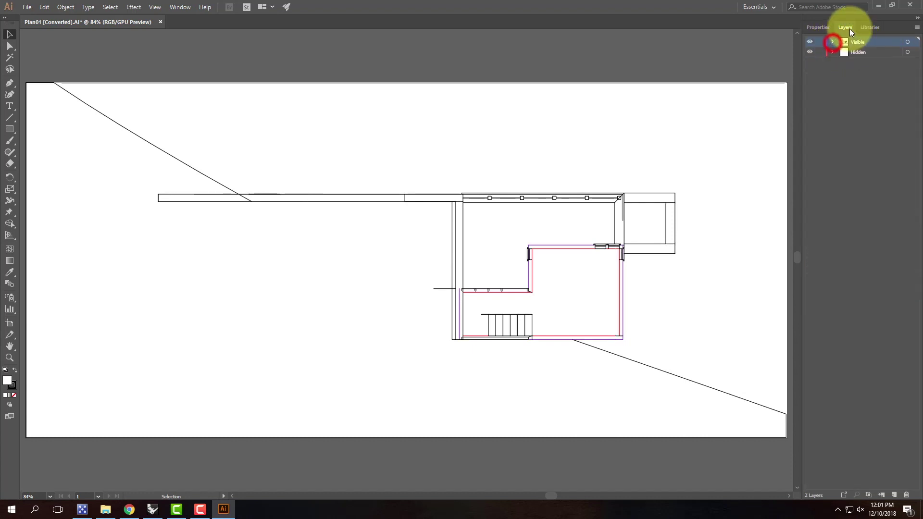
Expand the Hidden layer and select all the artwork it contains
click(832, 52)
click(832, 52)
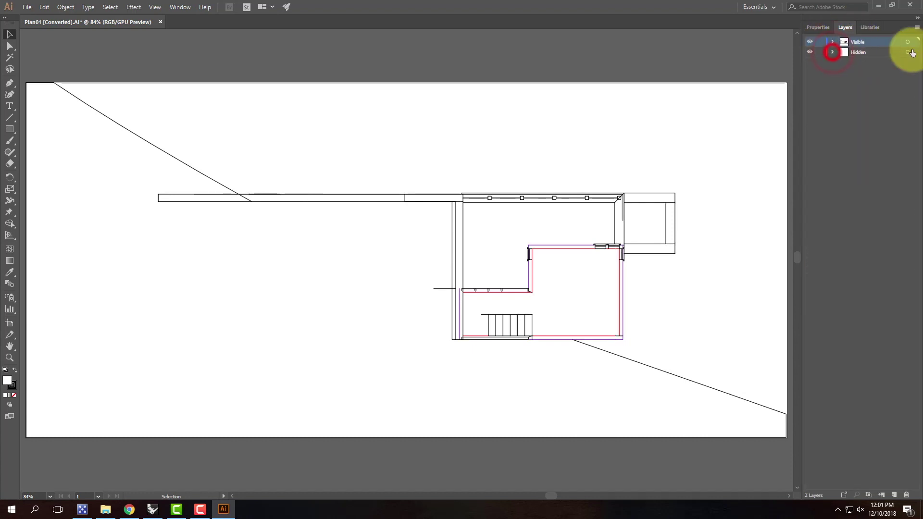
click(914, 53)
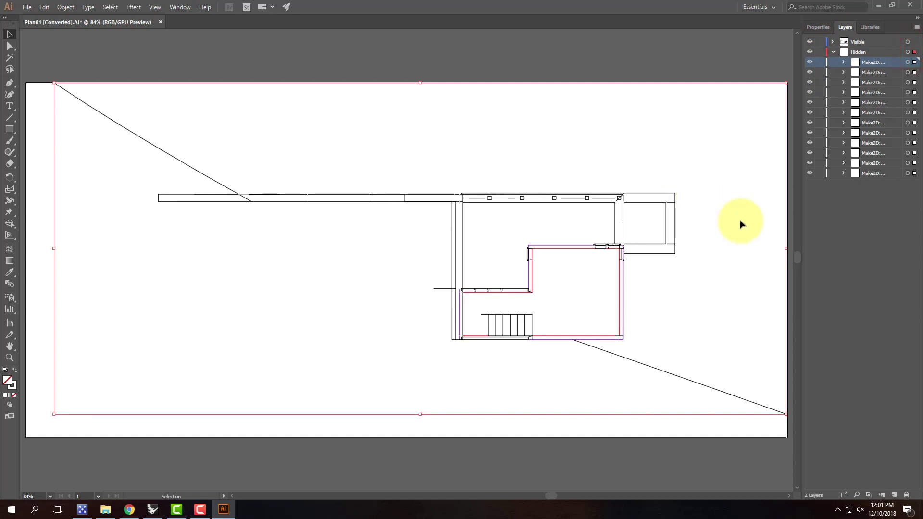